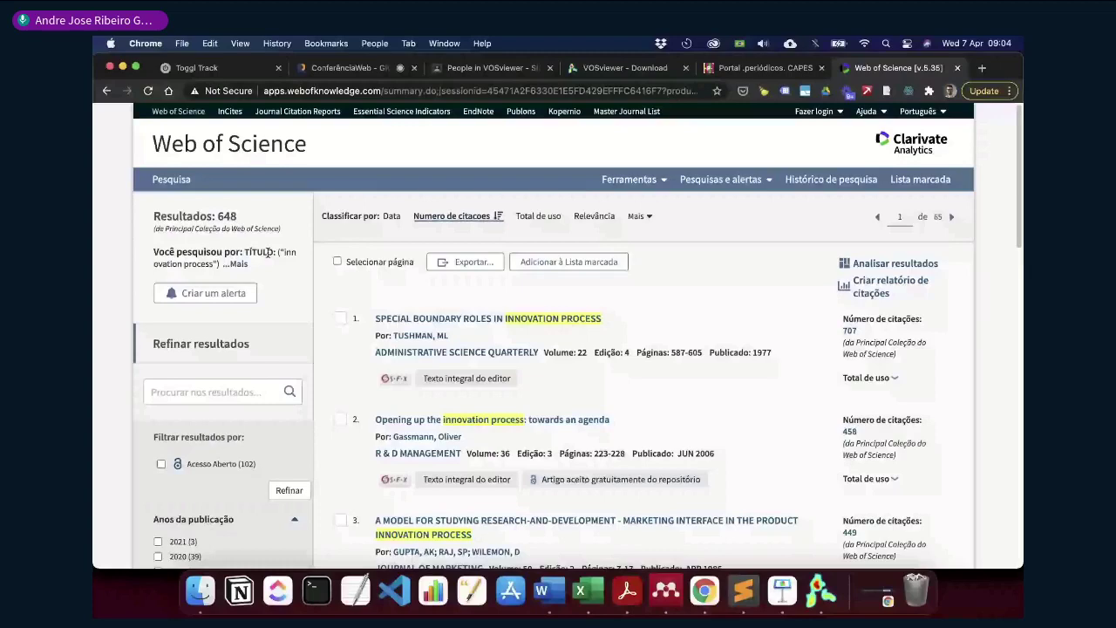
# Refine the "innovation process" title search results to the document types Article and Proceedings Paper
pyautogui.scroll(-2, 267, 252)
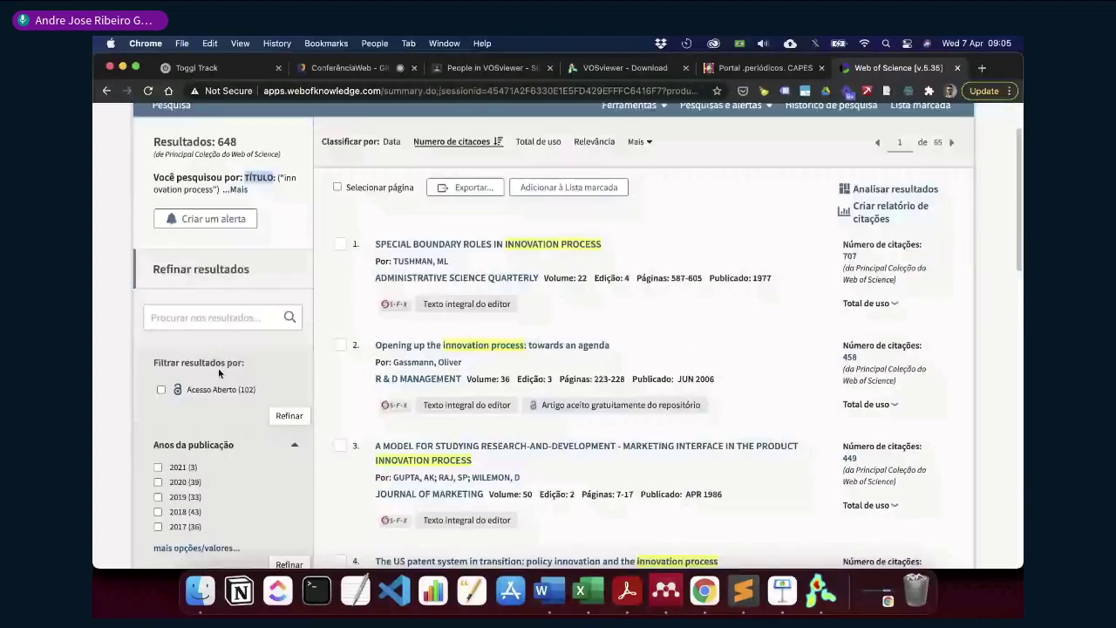
pyautogui.scroll(-5, 218, 368)
pyautogui.click(158, 379)
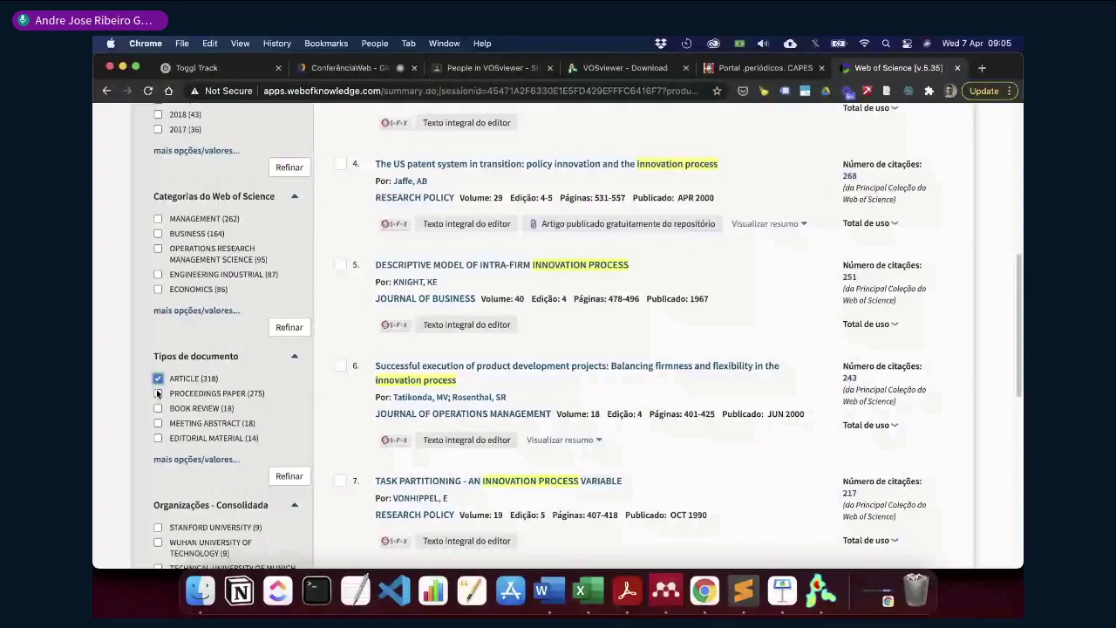
pyautogui.click(158, 393)
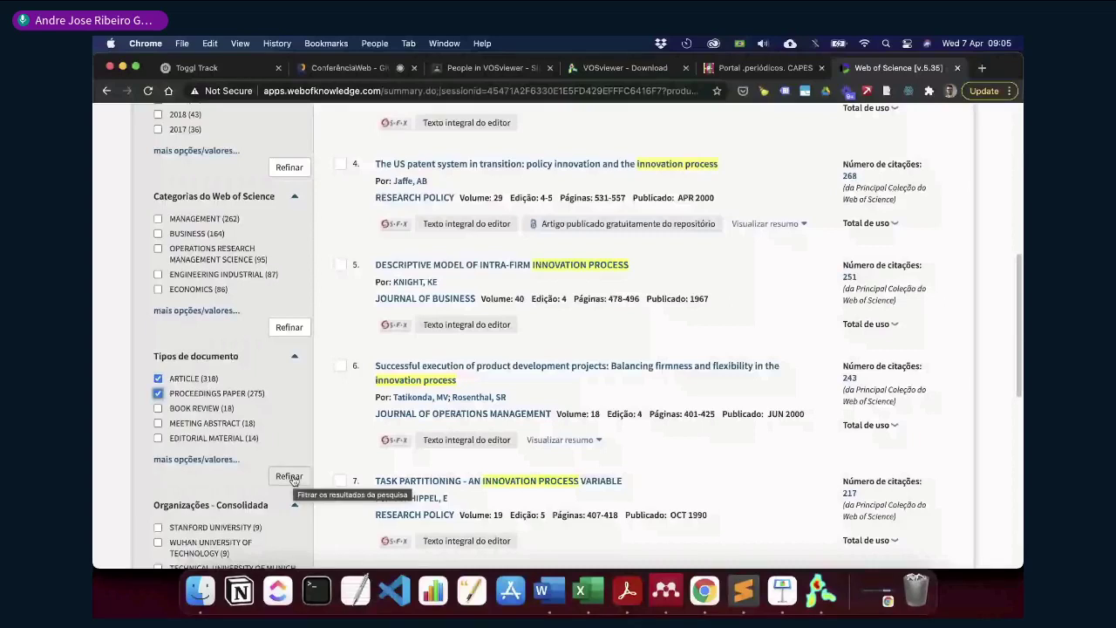
pyautogui.click(289, 476)
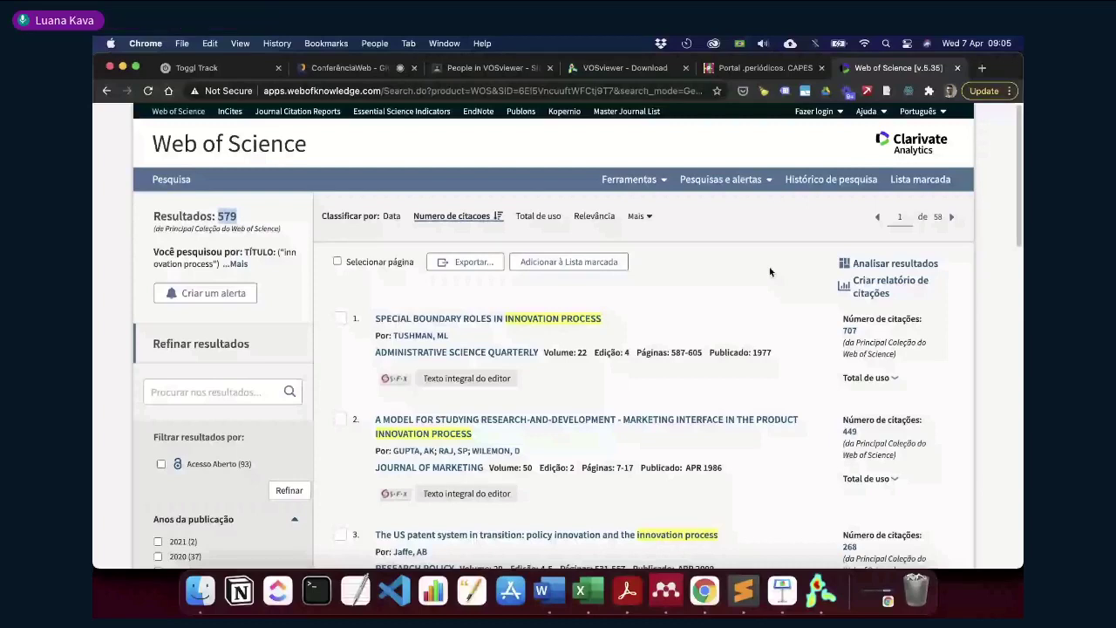
# Open the search history and view the result list of search #3, the "innovation process" topic search
pyautogui.click(826, 186)
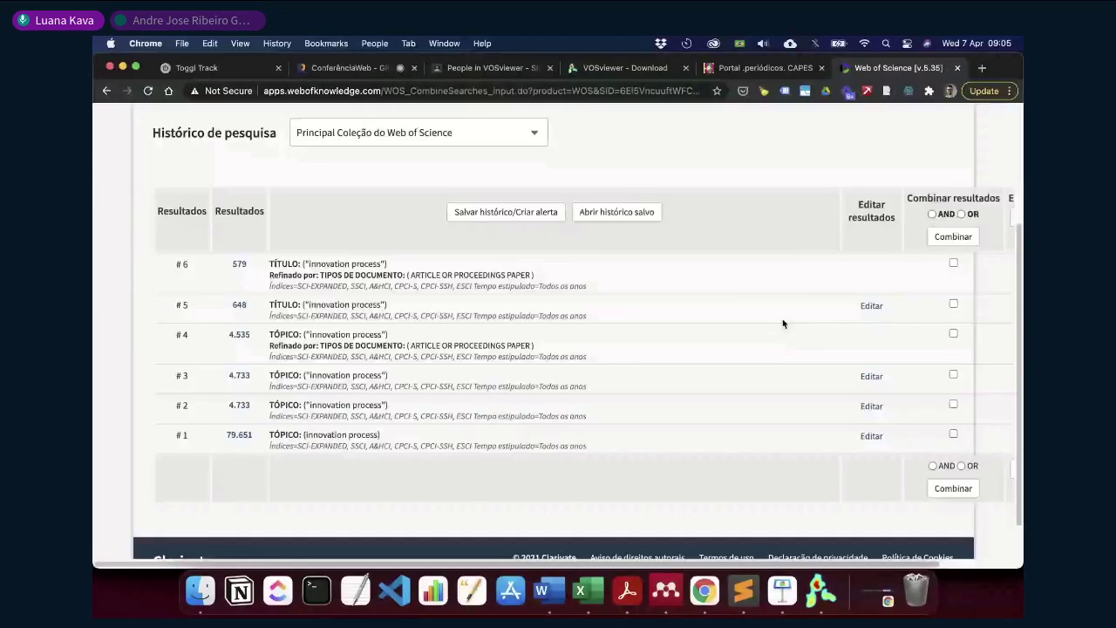
pyautogui.scroll(2, 420, 372)
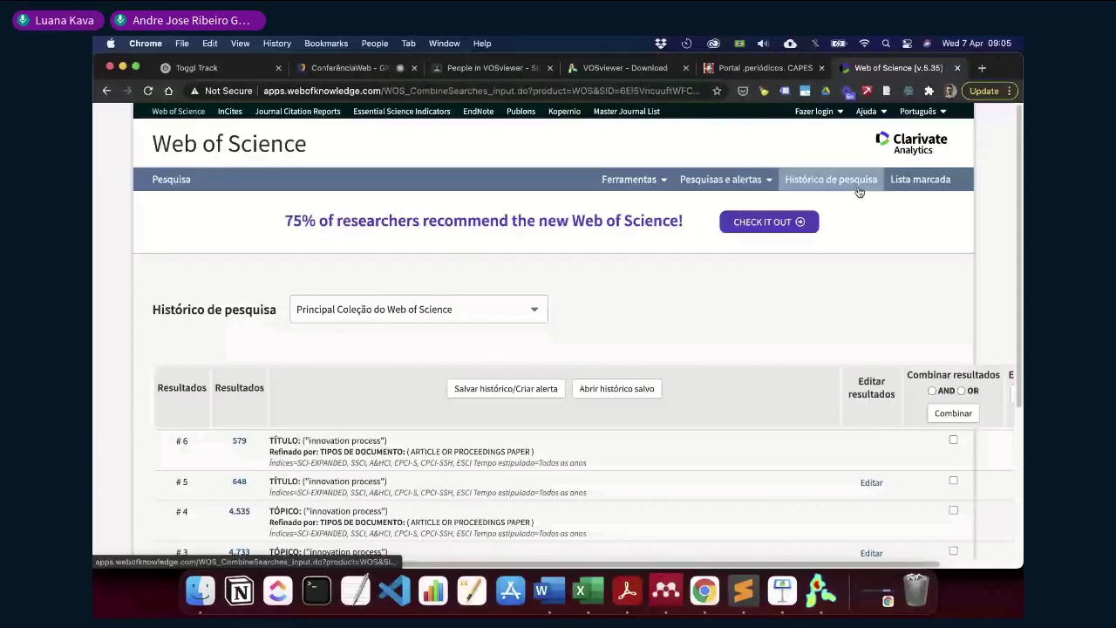
pyautogui.scroll(-1, 243, 506)
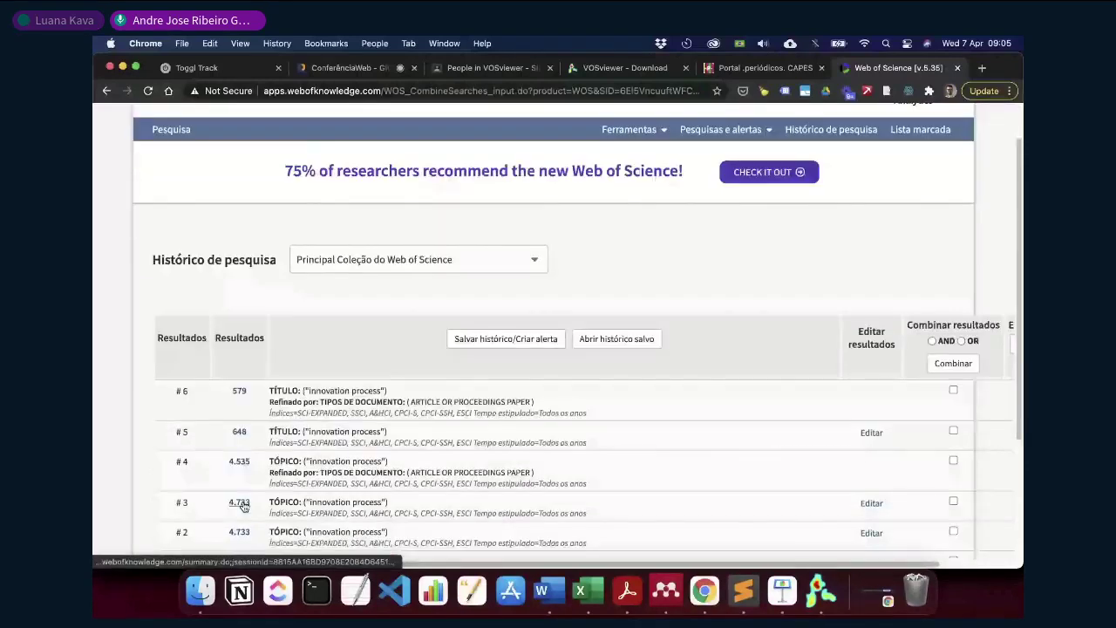
pyautogui.click(240, 504)
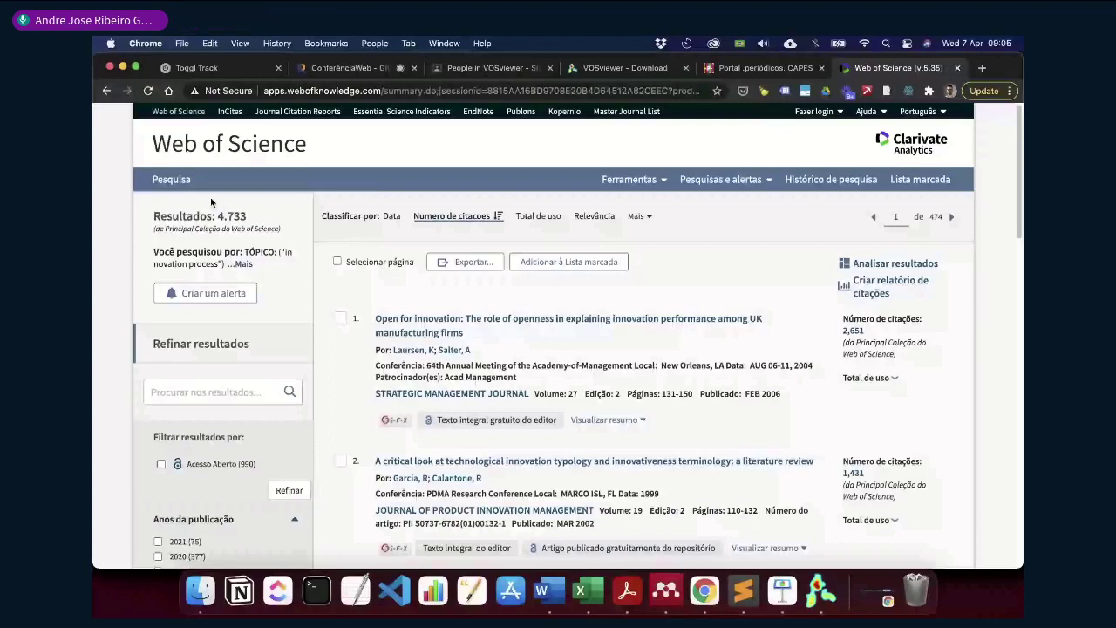
# Return to the basic search form with "innovation process" as the title query
pyautogui.press('super+bracketleft')
pyautogui.click(500, 463)
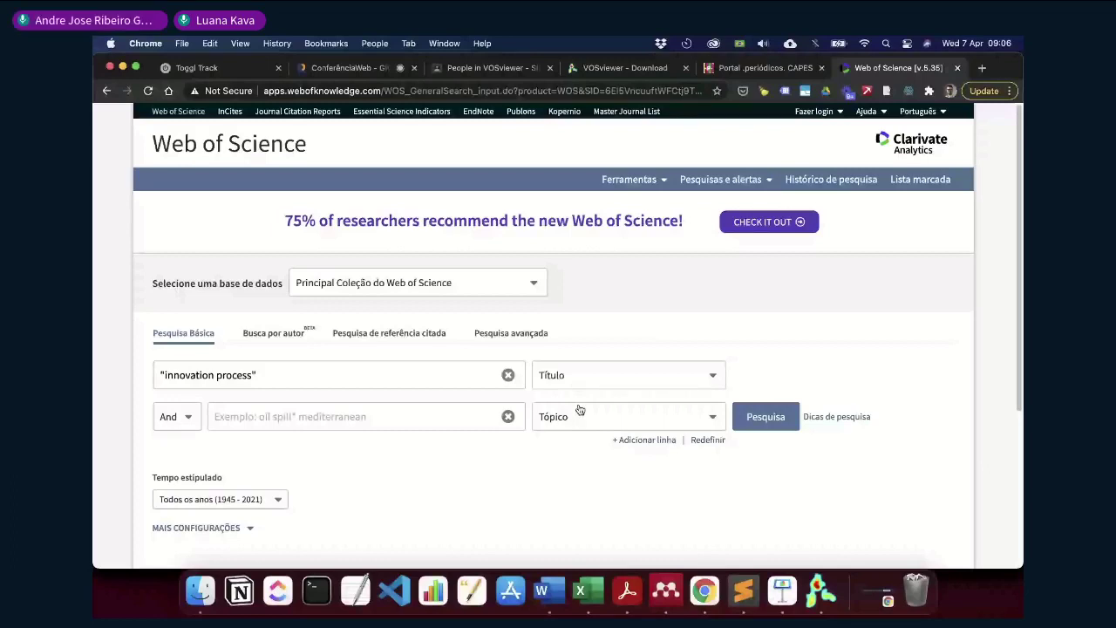
pyautogui.scroll(-1, 345, 476)
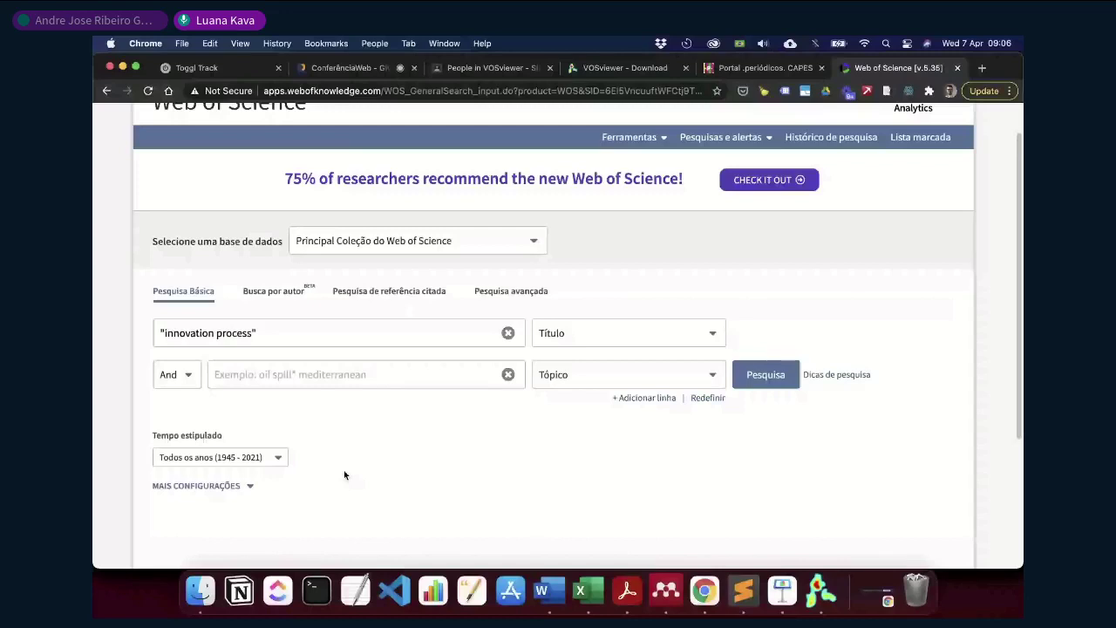
pyautogui.scroll(-1, 343, 475)
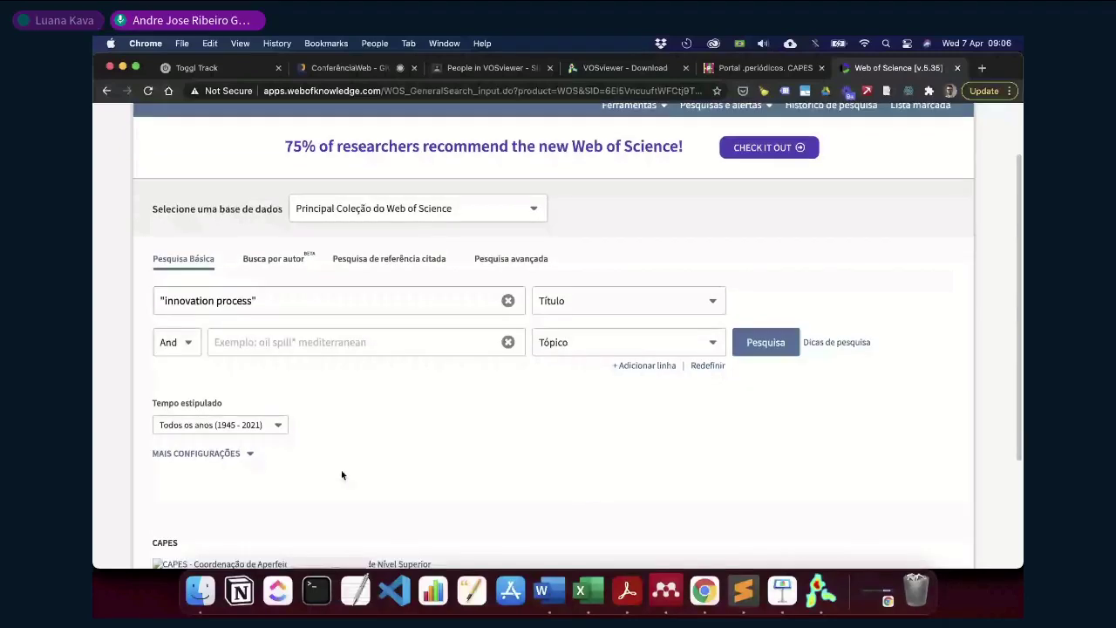
# Try the custom year range and the last 5 years as the search's time span
pyautogui.click(265, 426)
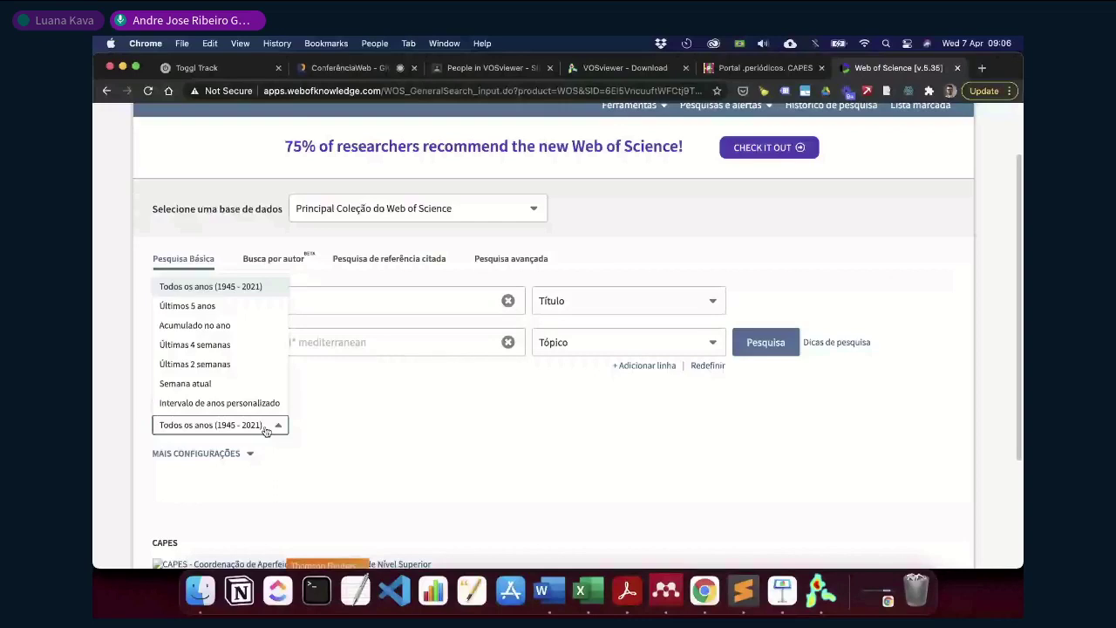
pyautogui.click(398, 418)
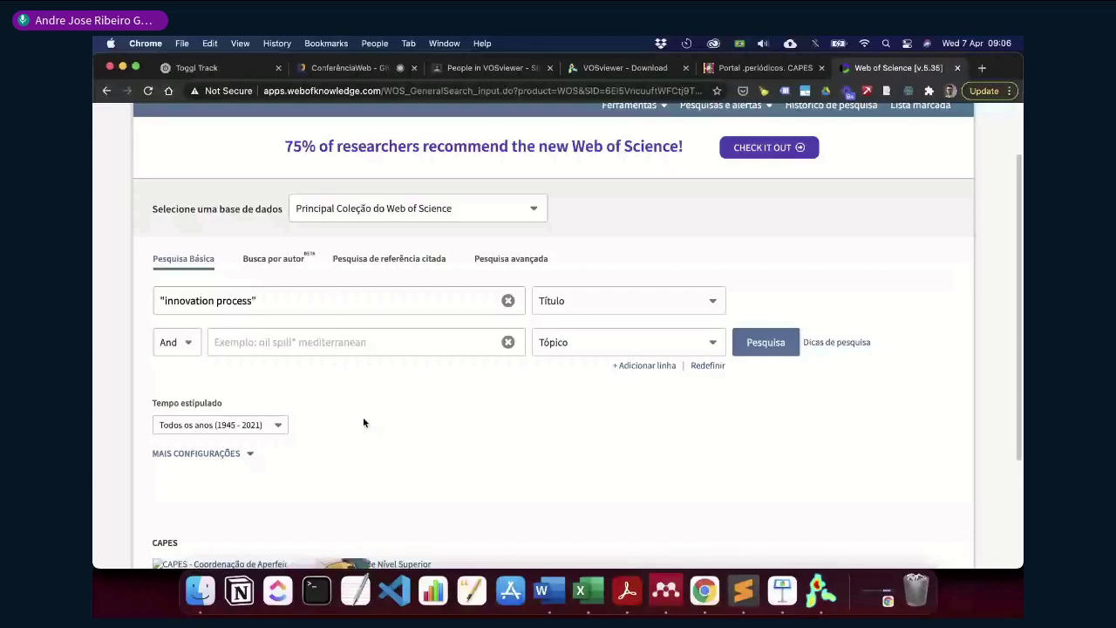
pyautogui.press('i')
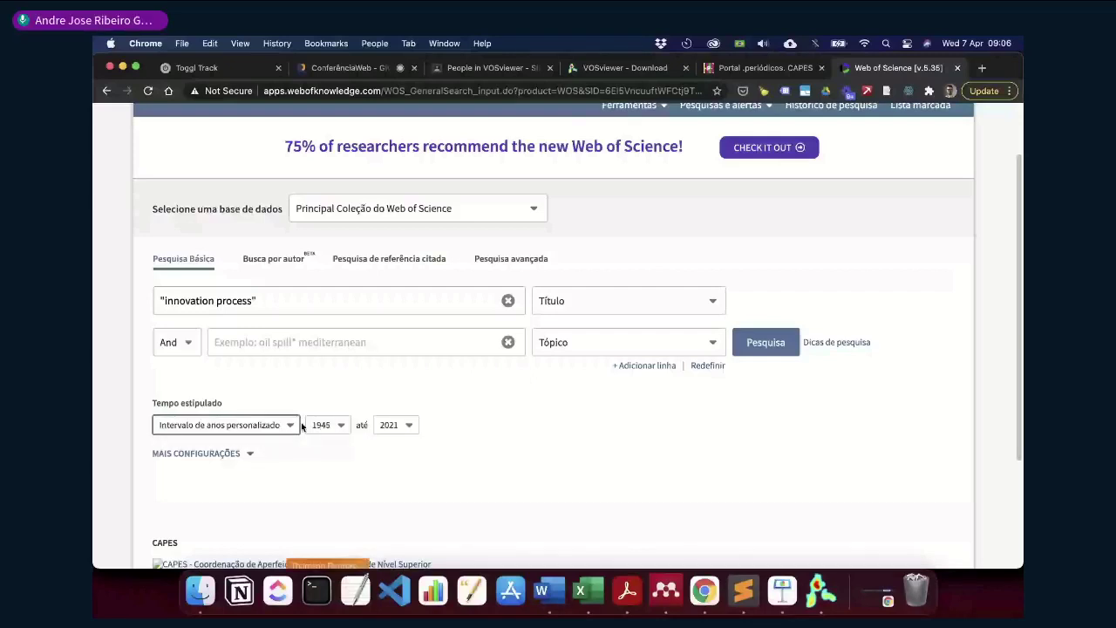
pyautogui.click(299, 425)
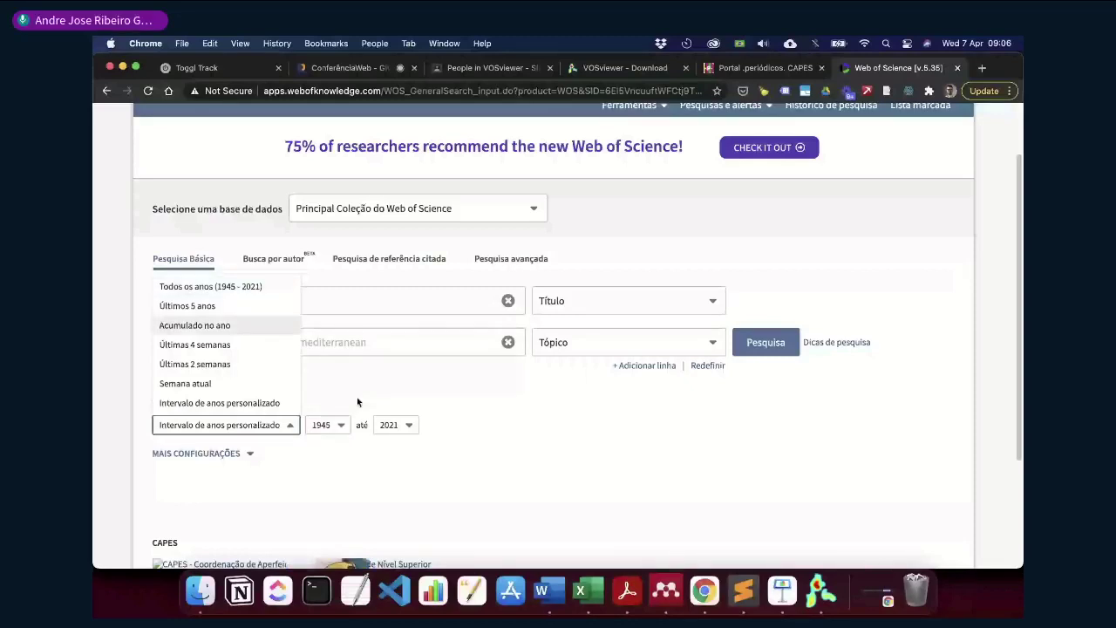
pyautogui.click(226, 307)
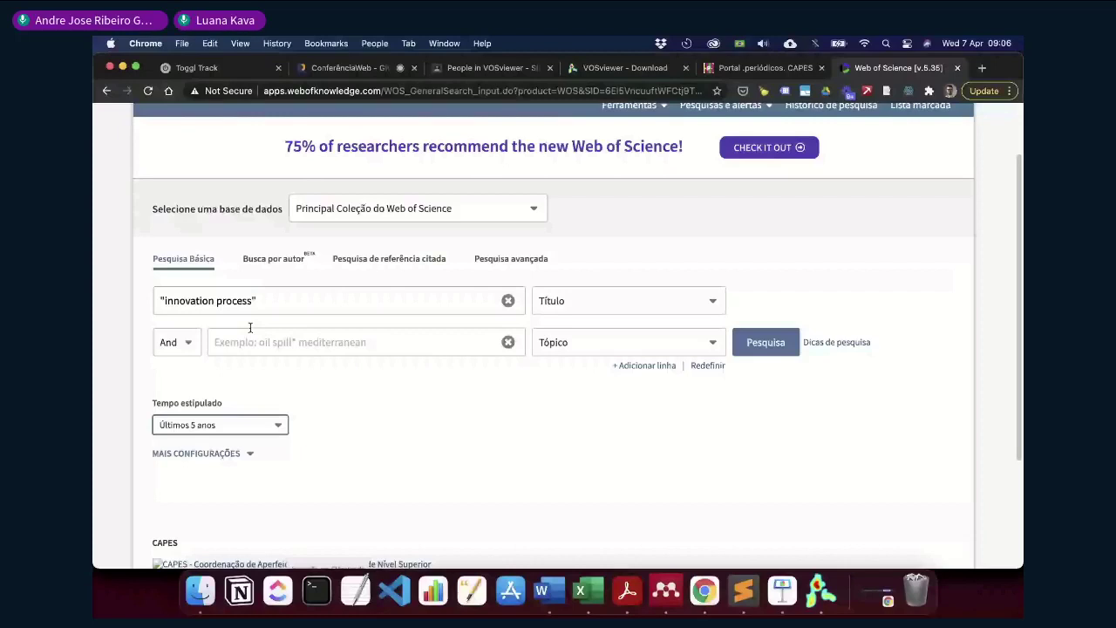
# Set the time span to a custom year range starting in 2000
pyautogui.press('Down')
pyautogui.click(325, 427)
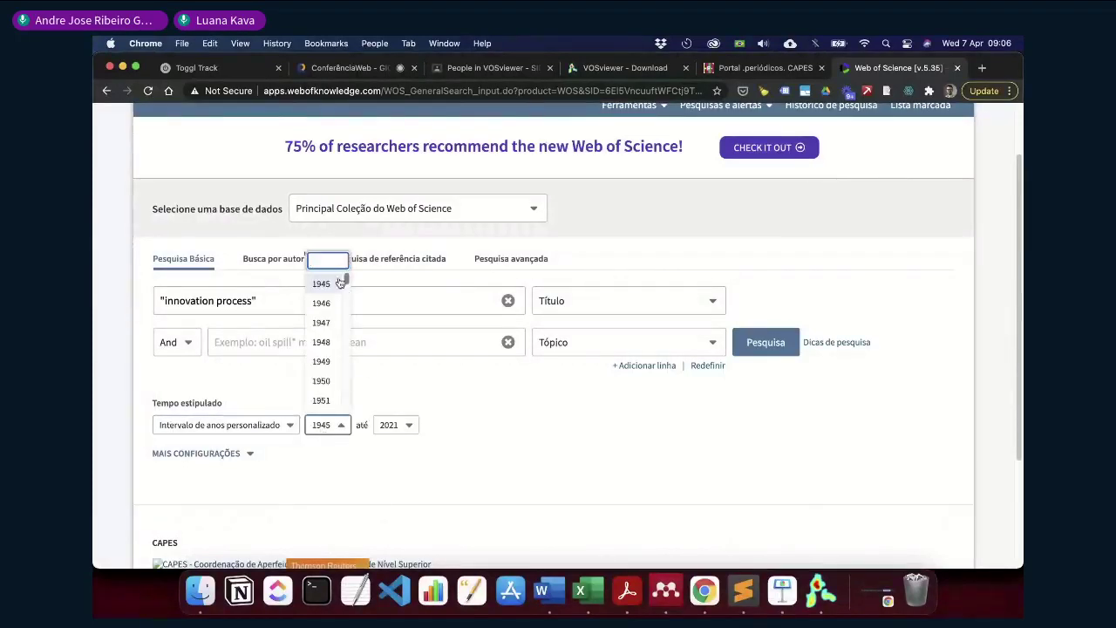
pyautogui.write('200')
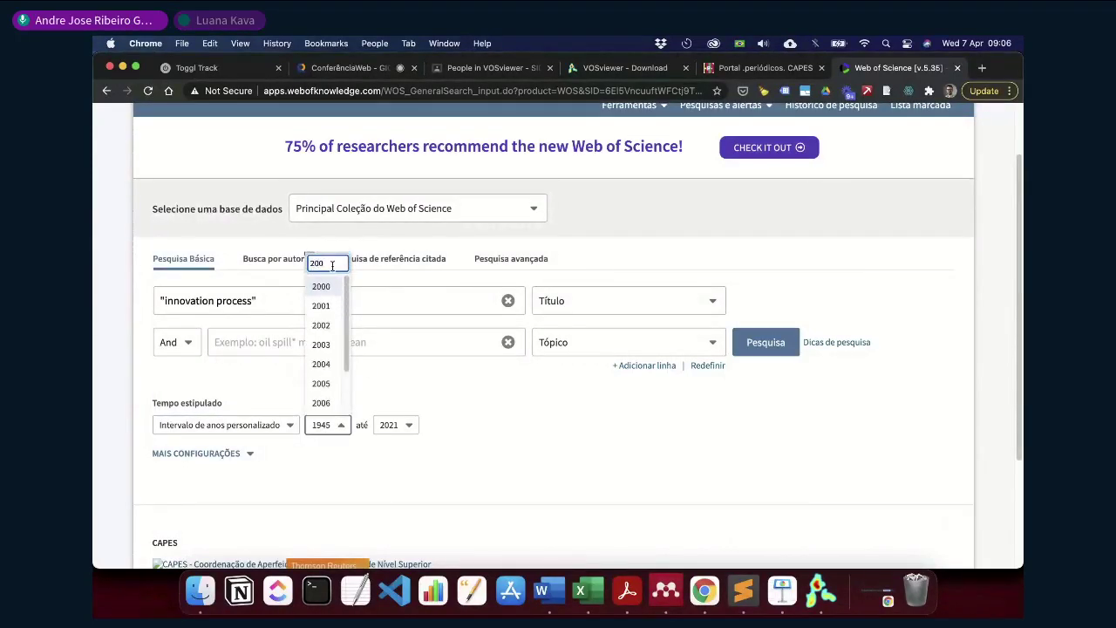
pyautogui.write('0')
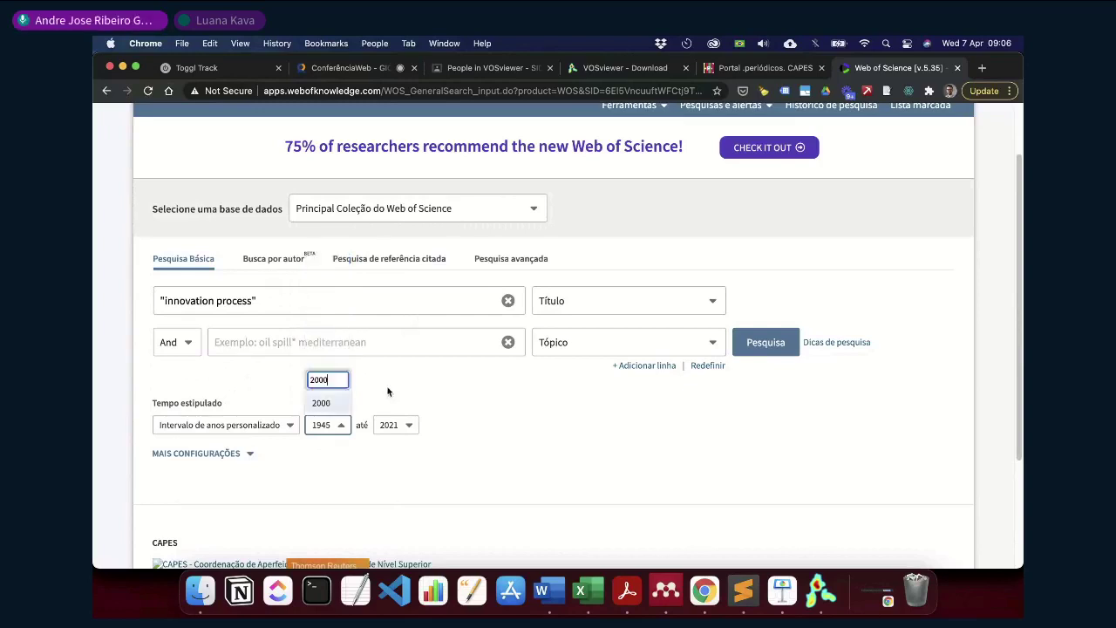
pyautogui.click(327, 402)
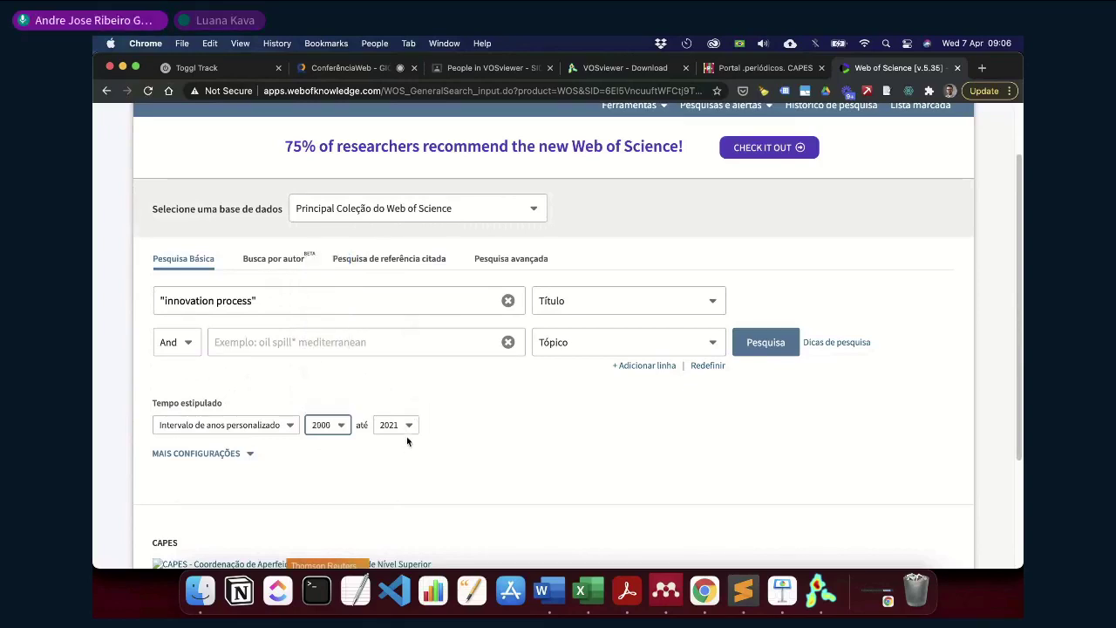
# Set the time span back to all years (1945 - 2021) and run the "innovation process" search in the Title field
pyautogui.click(261, 426)
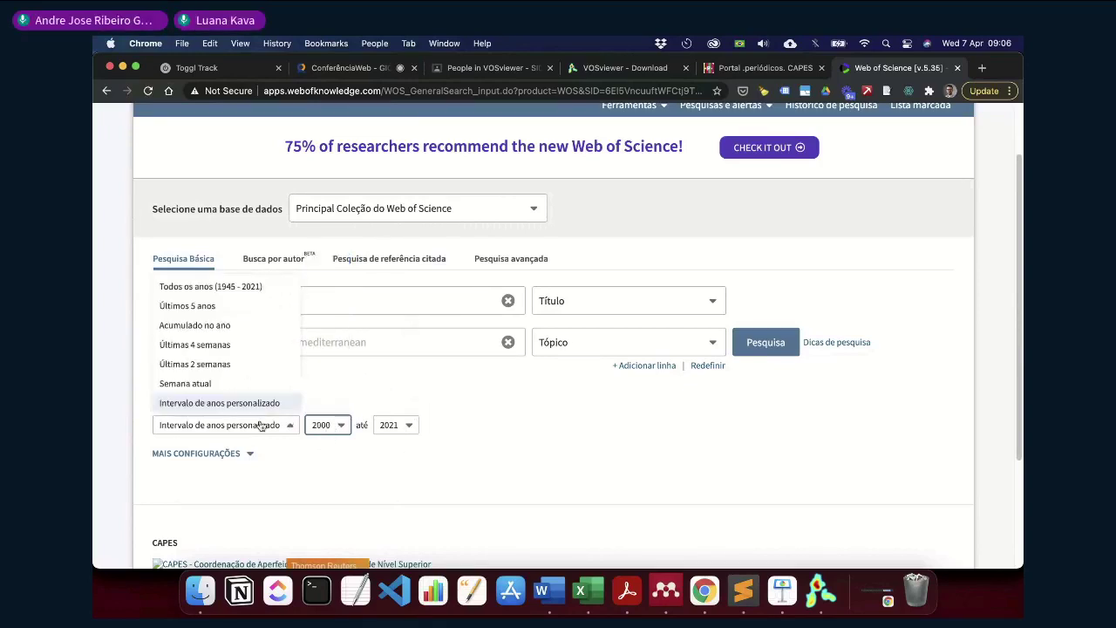
pyautogui.click(204, 288)
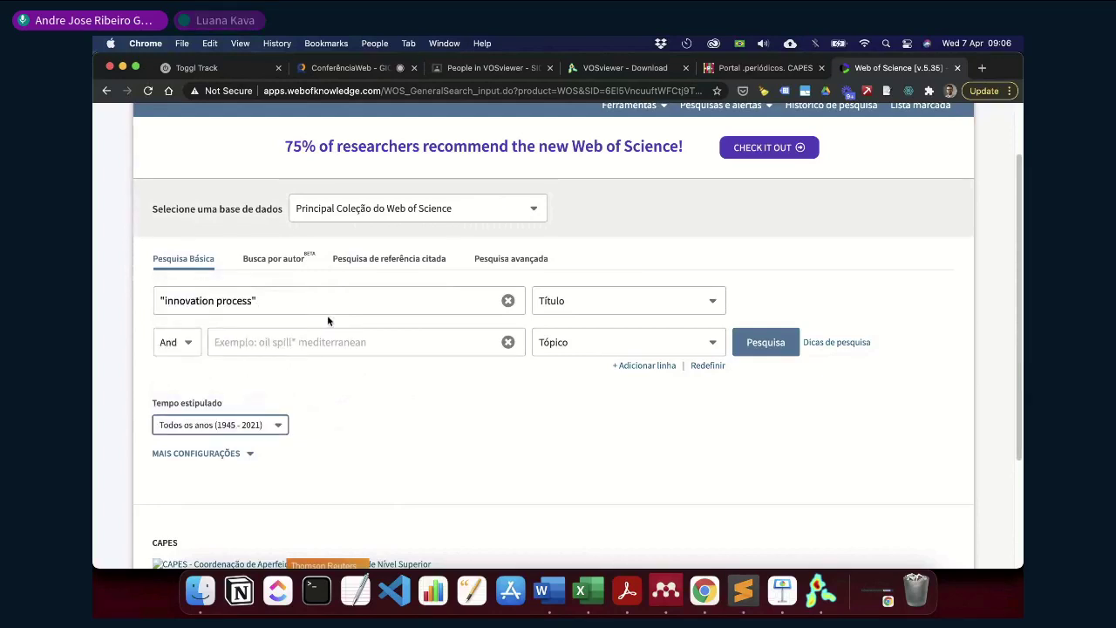
pyautogui.click(579, 302)
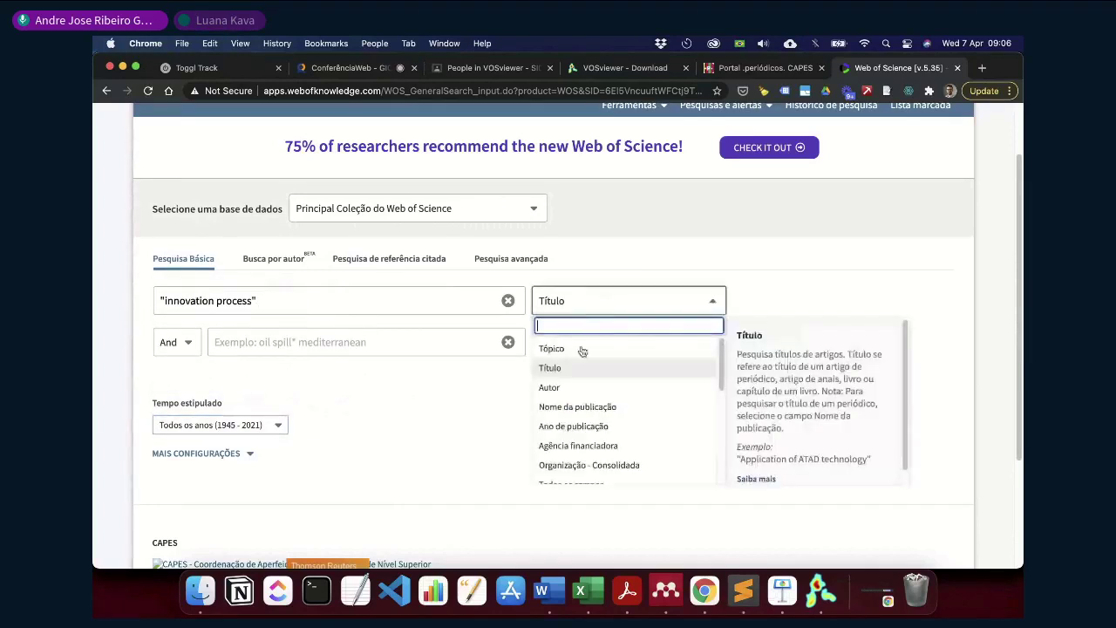
pyautogui.click(578, 368)
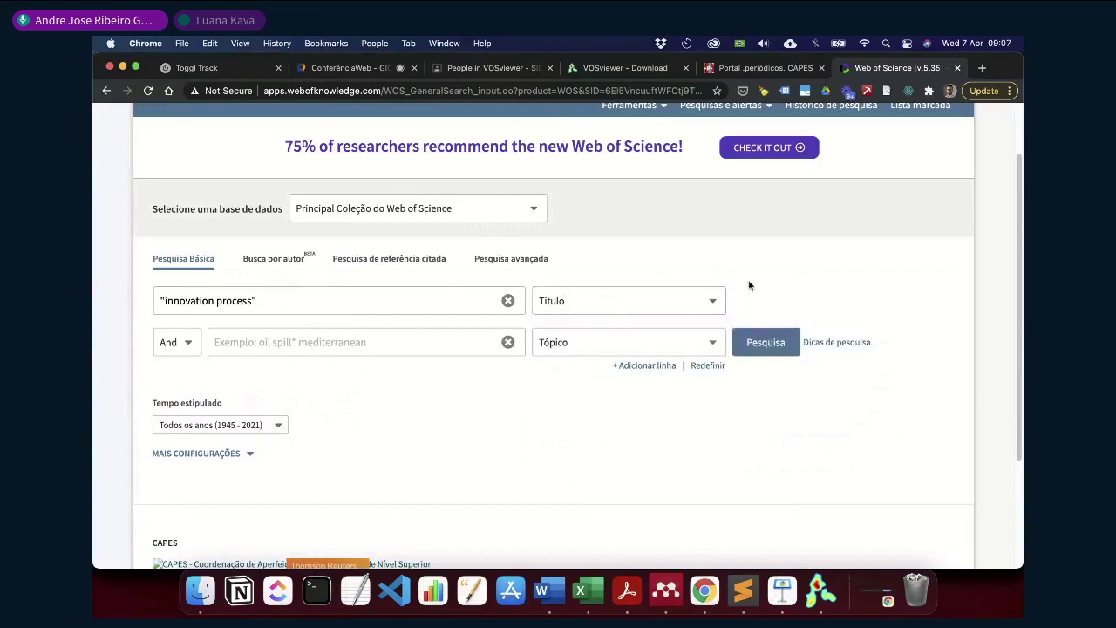
pyautogui.click(760, 342)
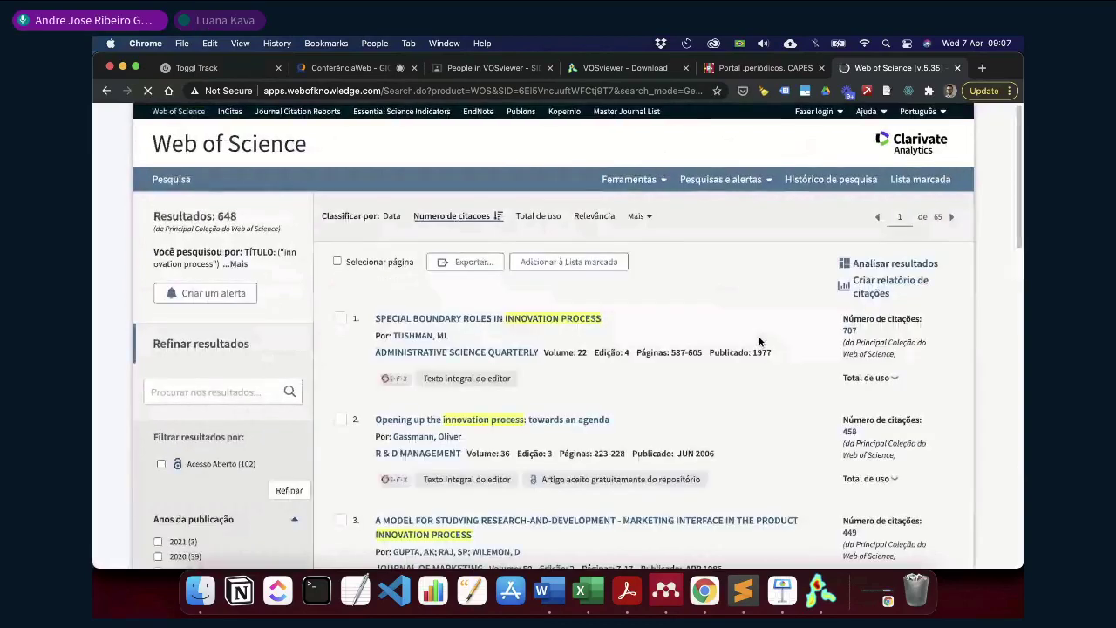
# Refine the "innovation process" results to the document types Article and Proceedings Paper
pyautogui.doubleClick(226, 215)
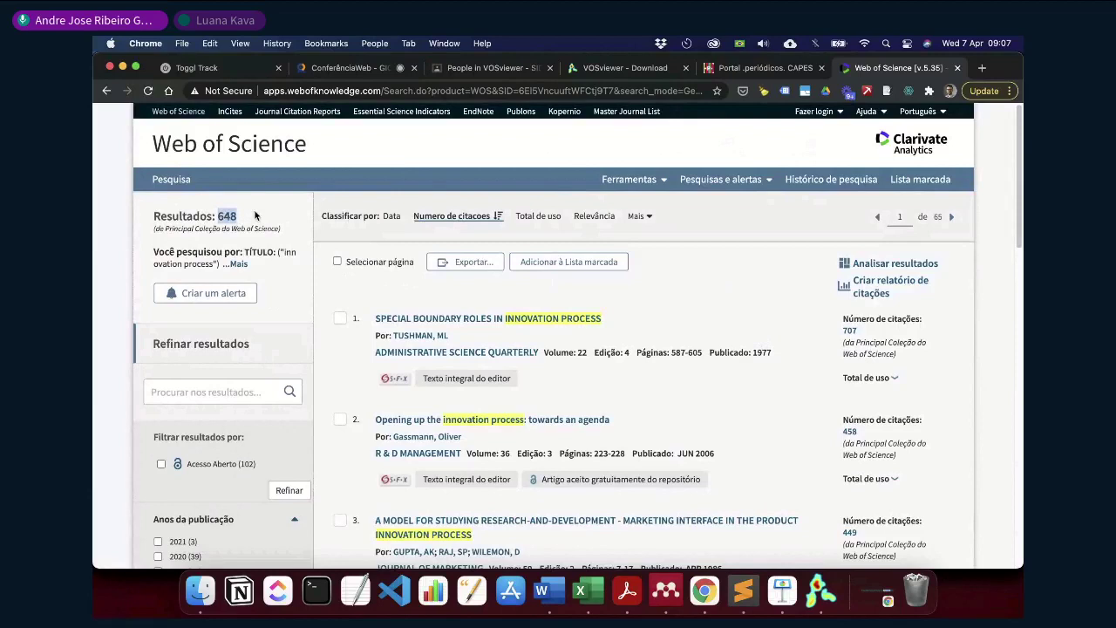
pyautogui.scroll(-1, 258, 224)
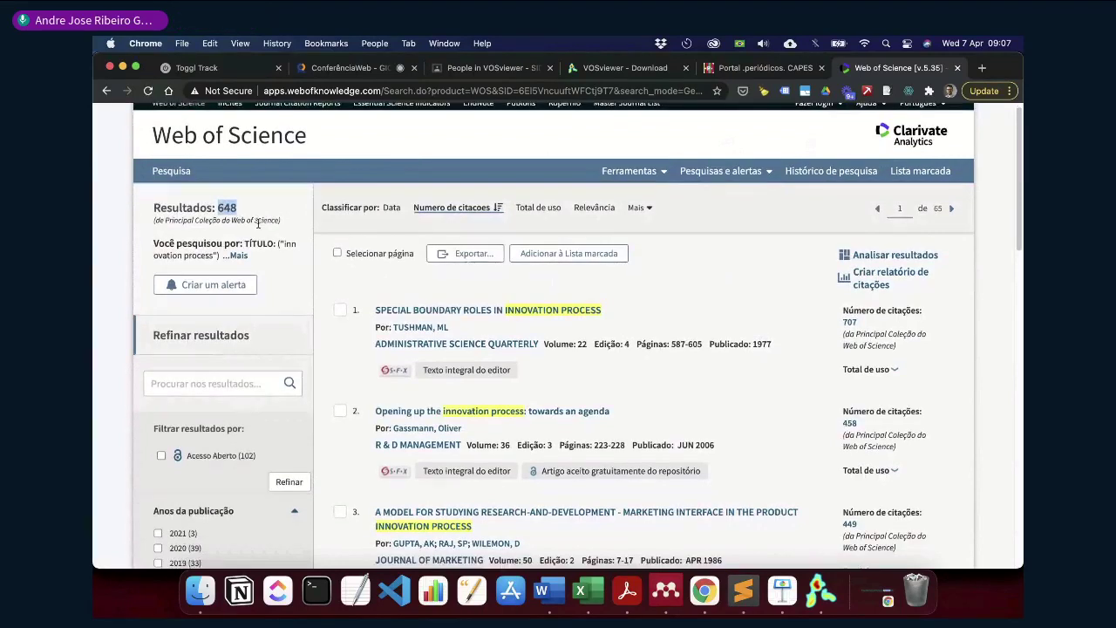
pyautogui.scroll(-2, 258, 224)
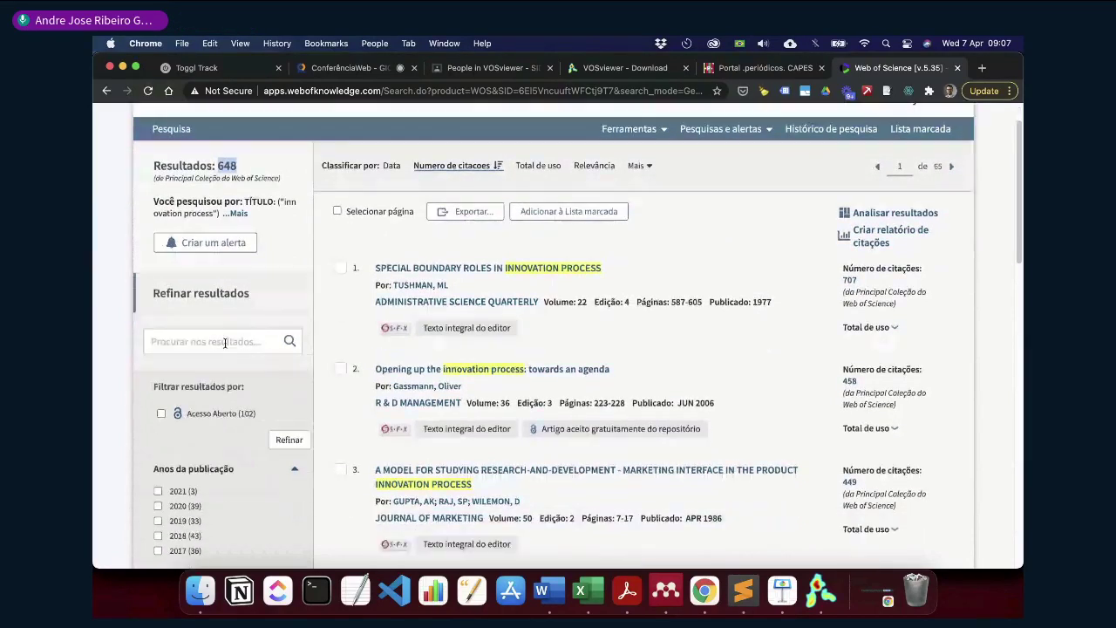
pyautogui.scroll(-4, 225, 343)
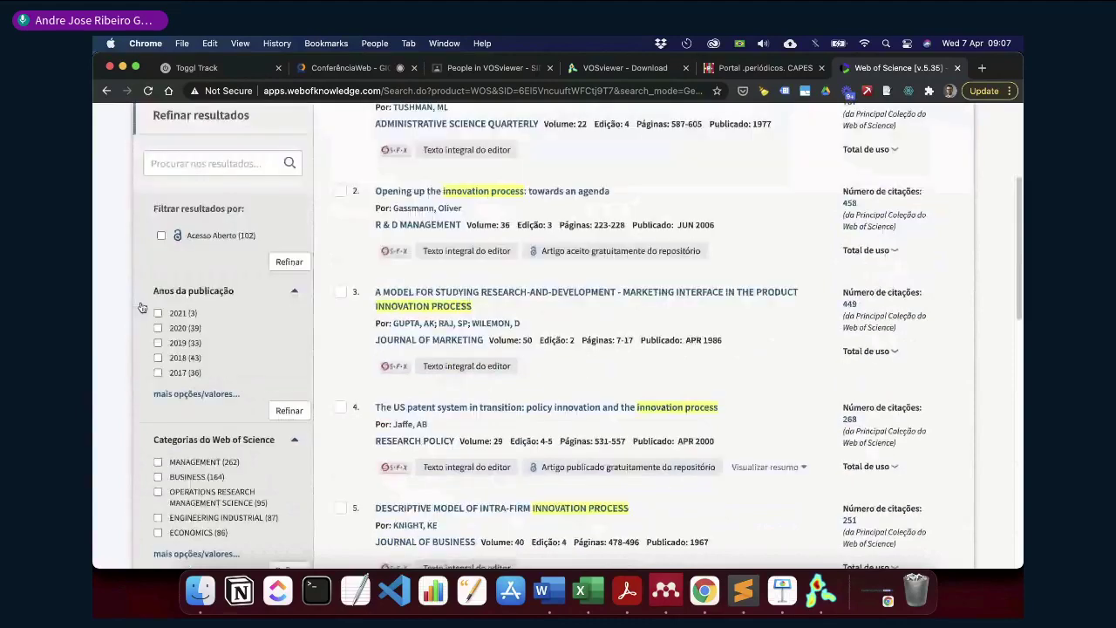
pyautogui.scroll(-1, 202, 335)
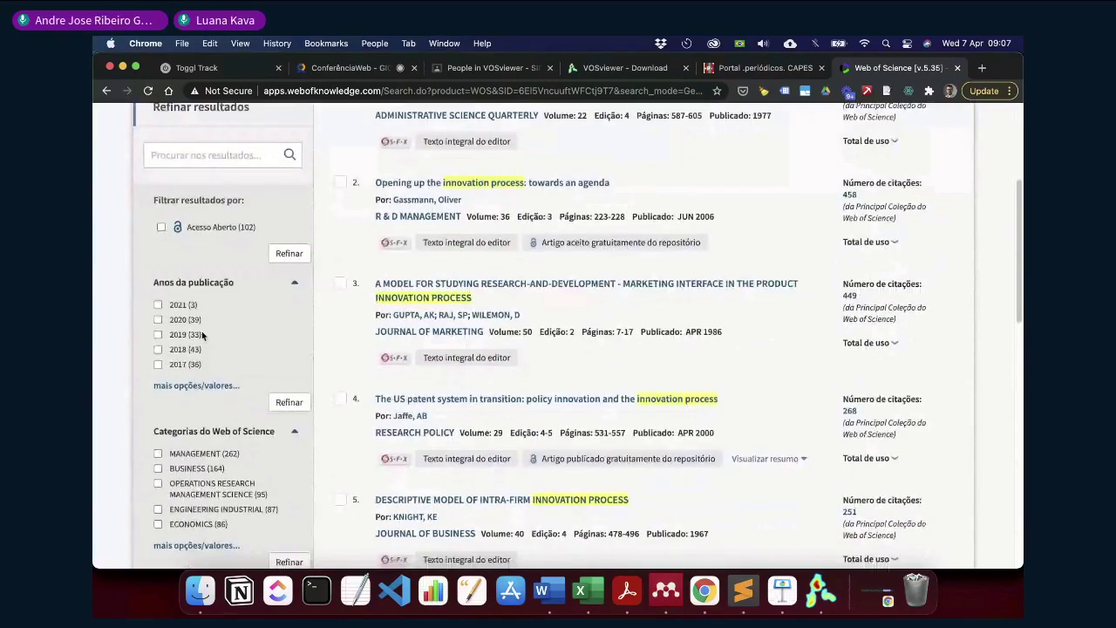
pyautogui.scroll(-6, 225, 311)
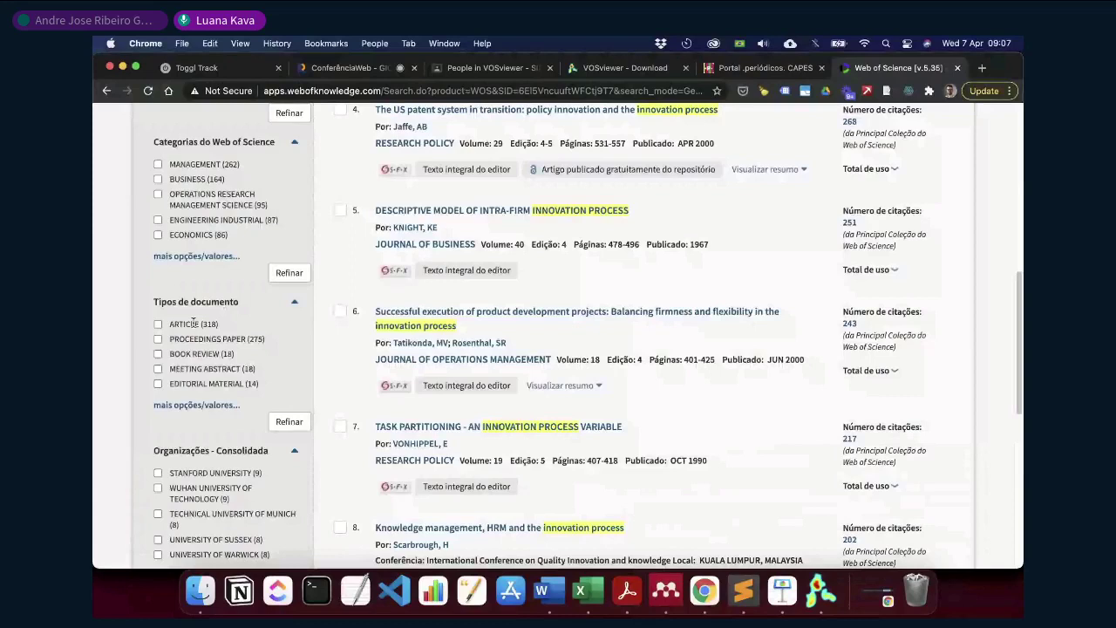
pyautogui.click(194, 323)
pyautogui.click(197, 339)
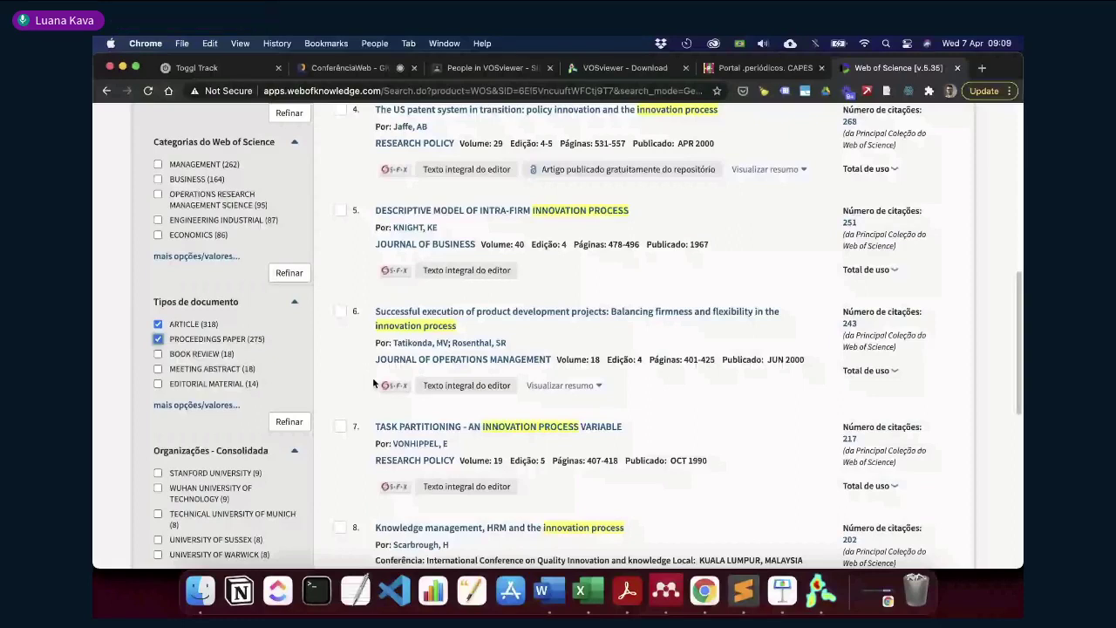
pyautogui.scroll(1, 373, 383)
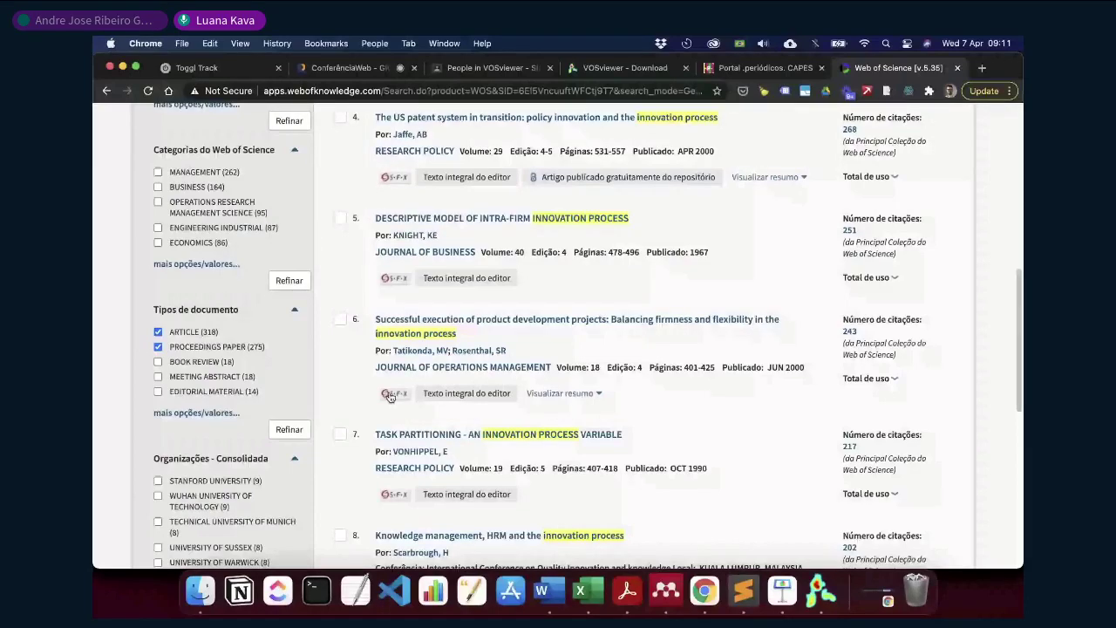
pyautogui.scroll(6, 390, 397)
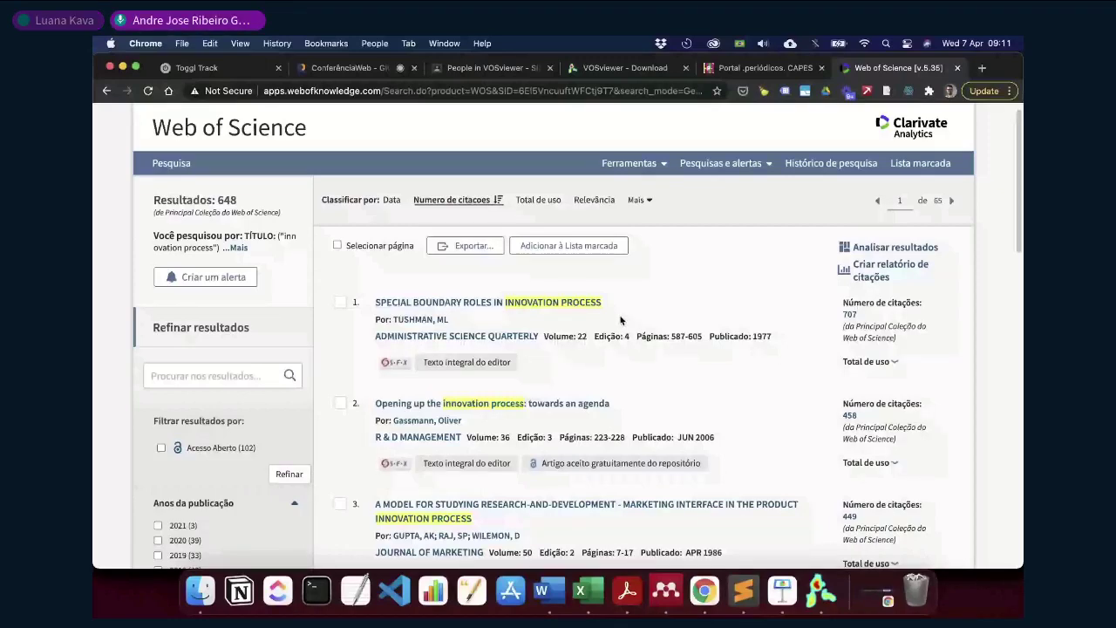
pyautogui.scroll(-5, 293, 427)
pyautogui.scroll(-2, 292, 428)
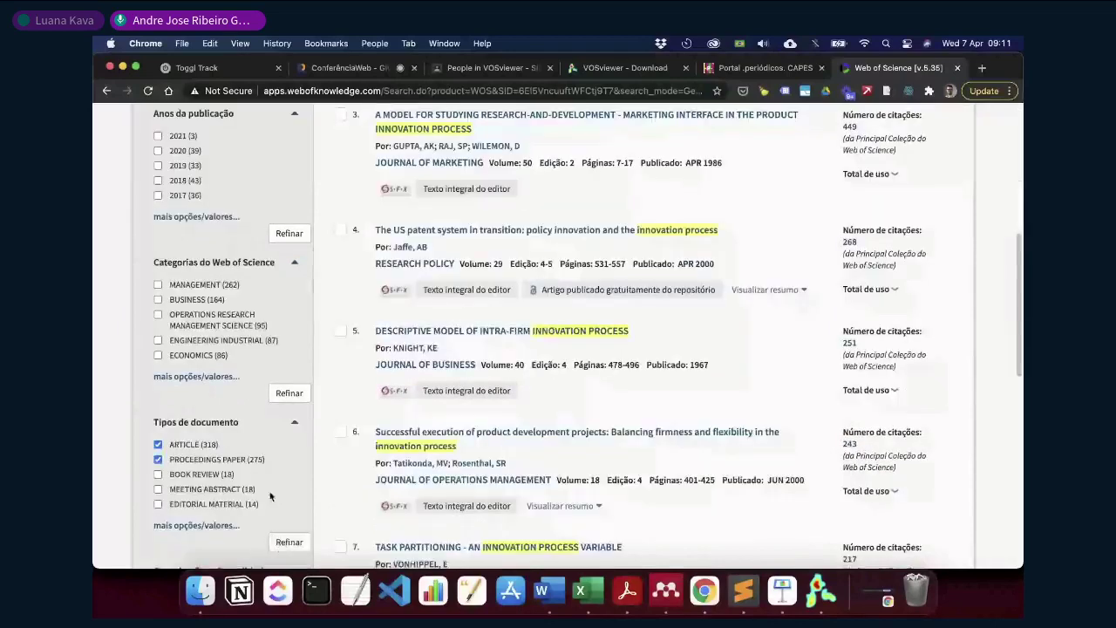
pyautogui.click(286, 543)
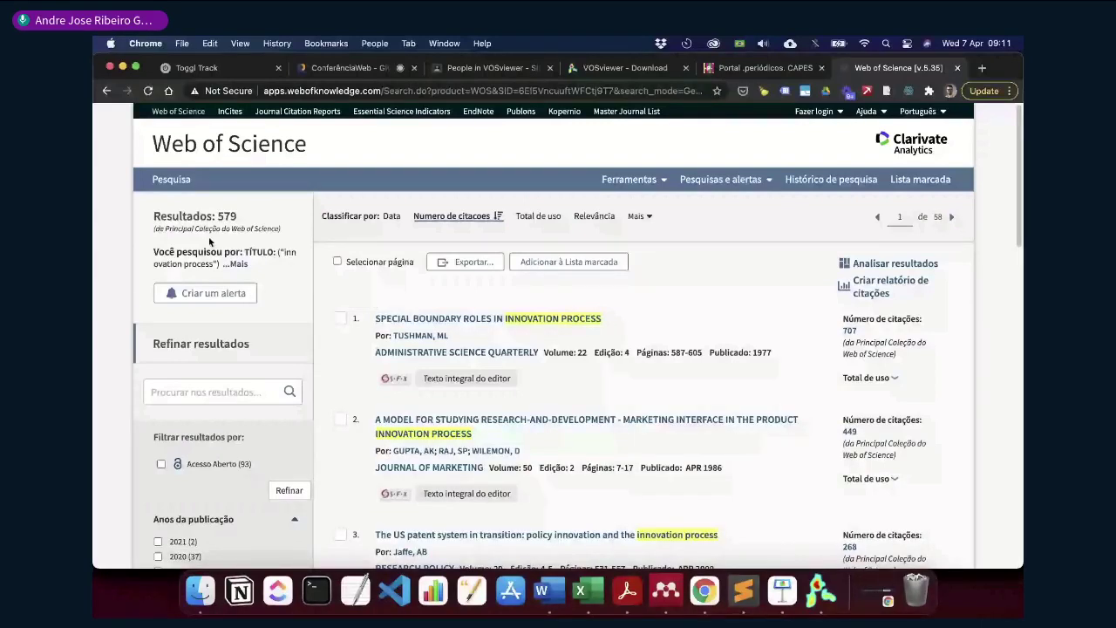
# Start an export to other file formats for records 1 to 500, with Registro completo e Referências citadas as content
pyautogui.click(490, 263)
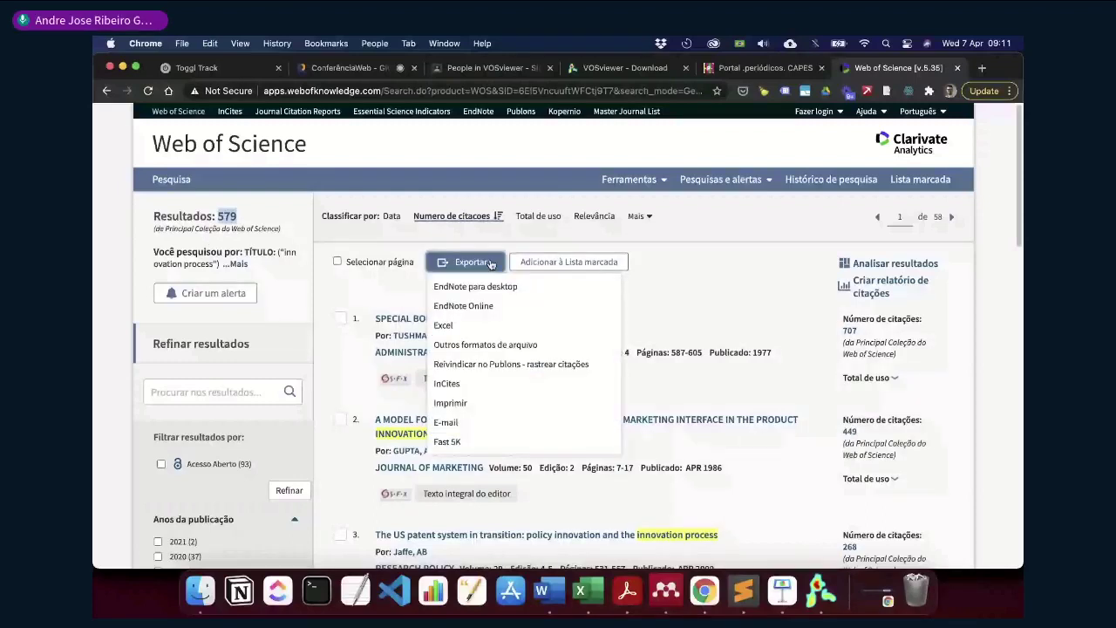
pyautogui.click(521, 347)
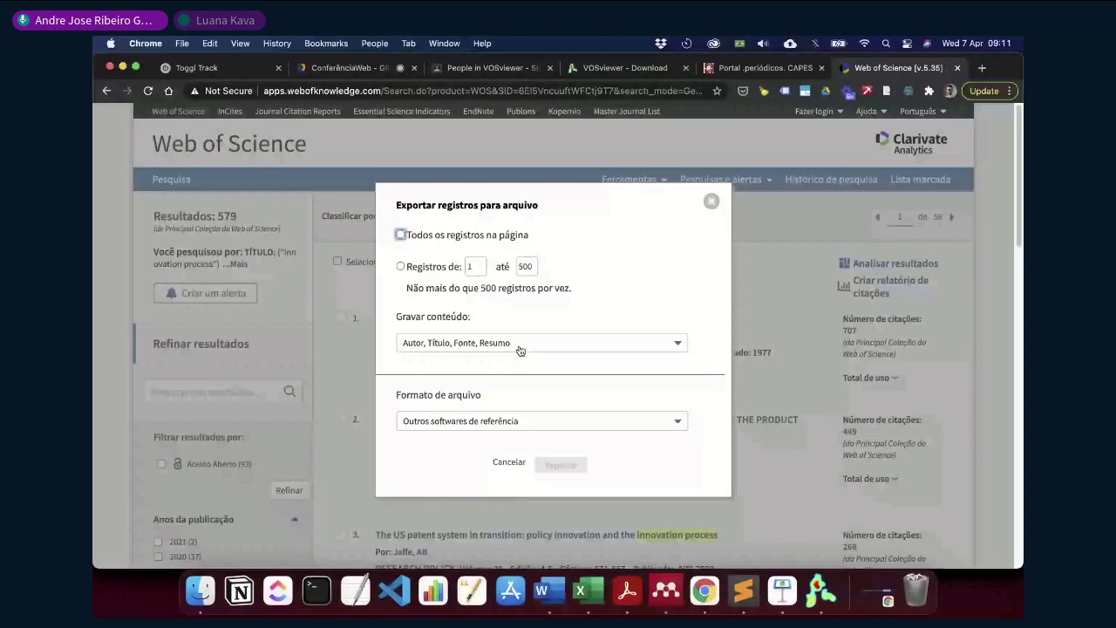
pyautogui.click(529, 265)
pyautogui.click(510, 343)
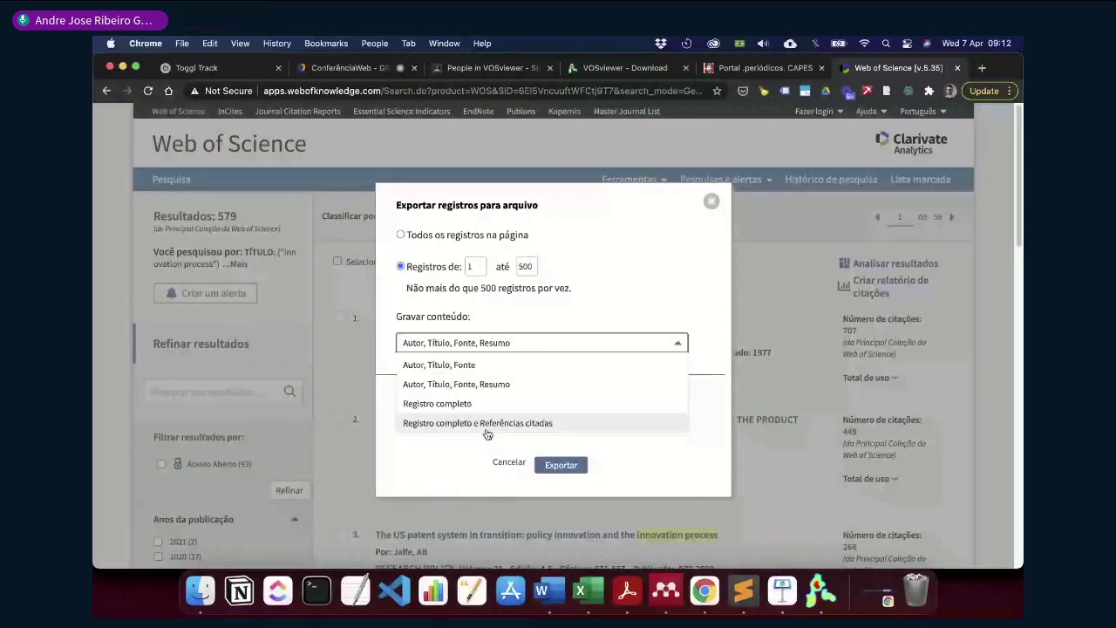
pyautogui.click(487, 424)
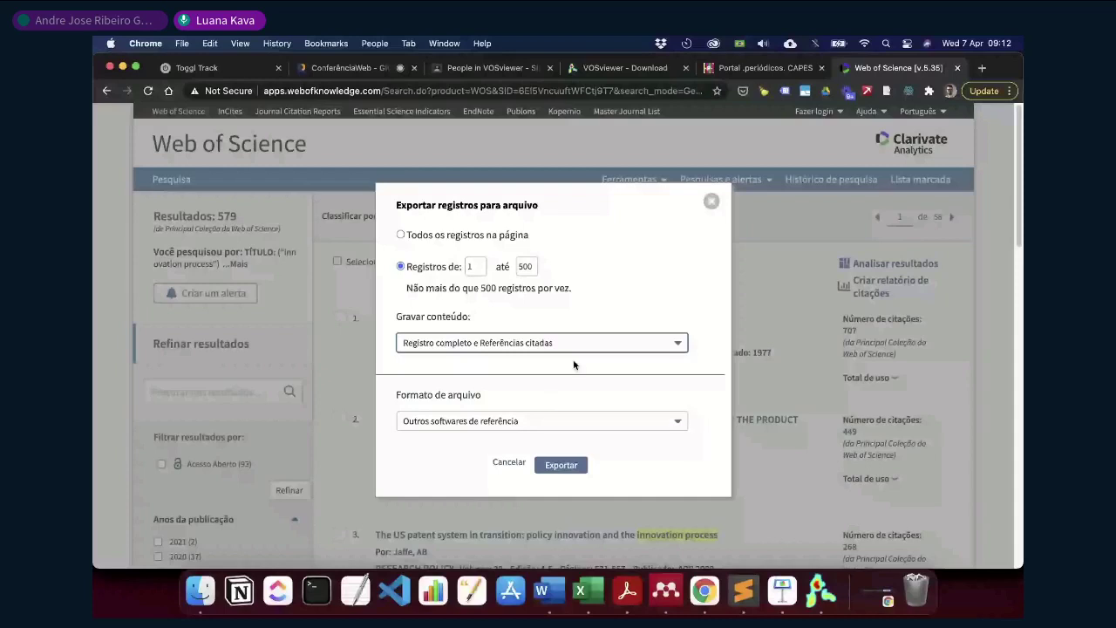
# Set the file format to Separado por tabulações (Win, UTF-8) and export the records
pyautogui.click(536, 422)
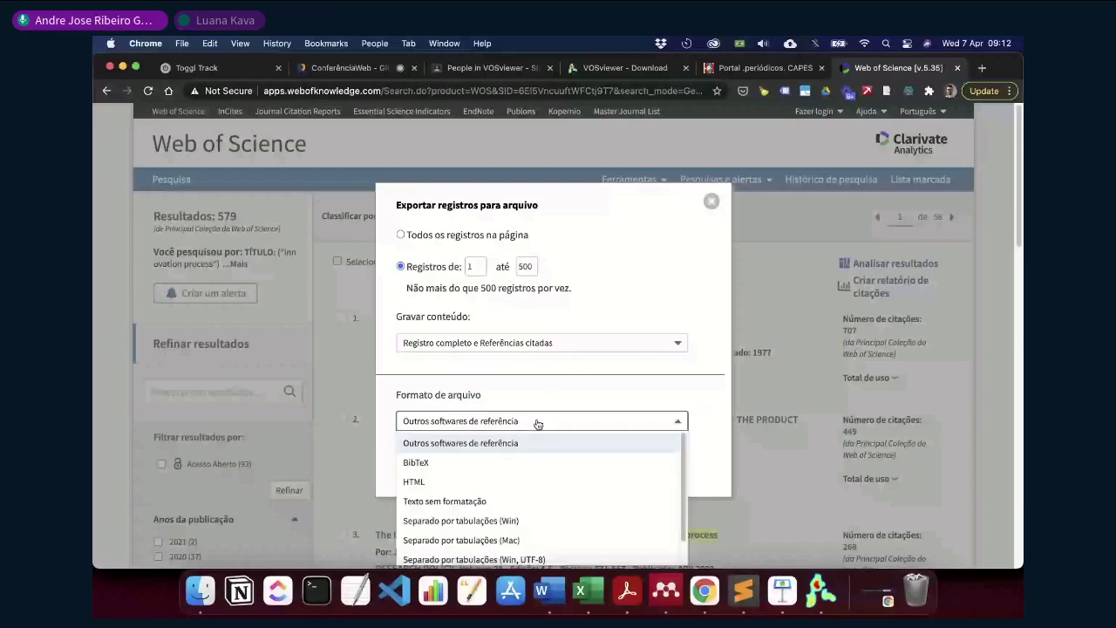
pyautogui.scroll(-1, 558, 427)
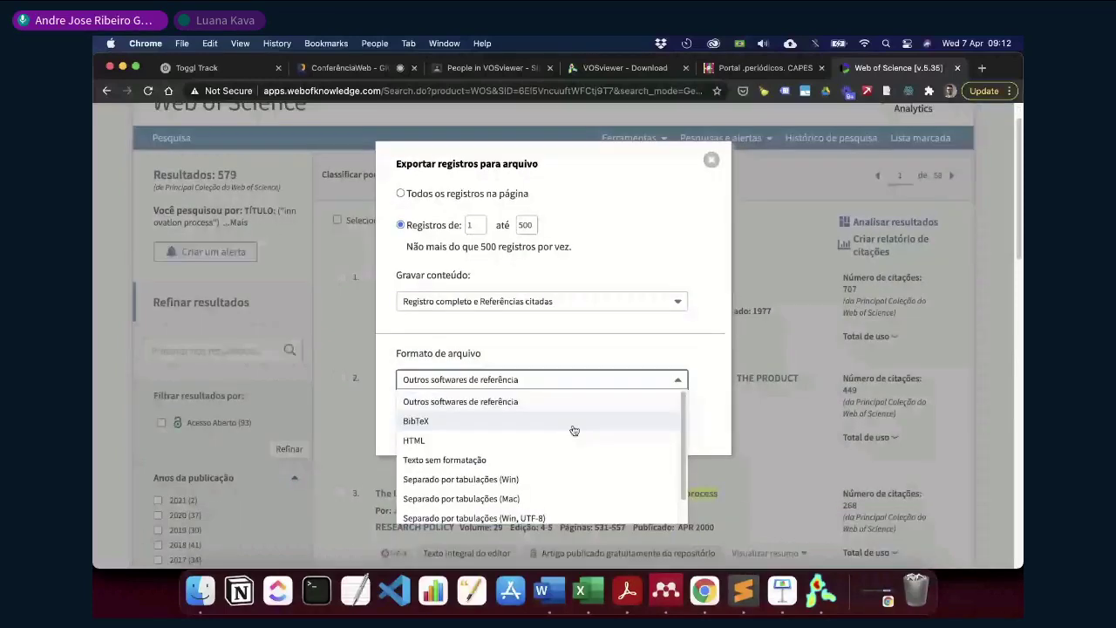
pyautogui.scroll(-1, 554, 475)
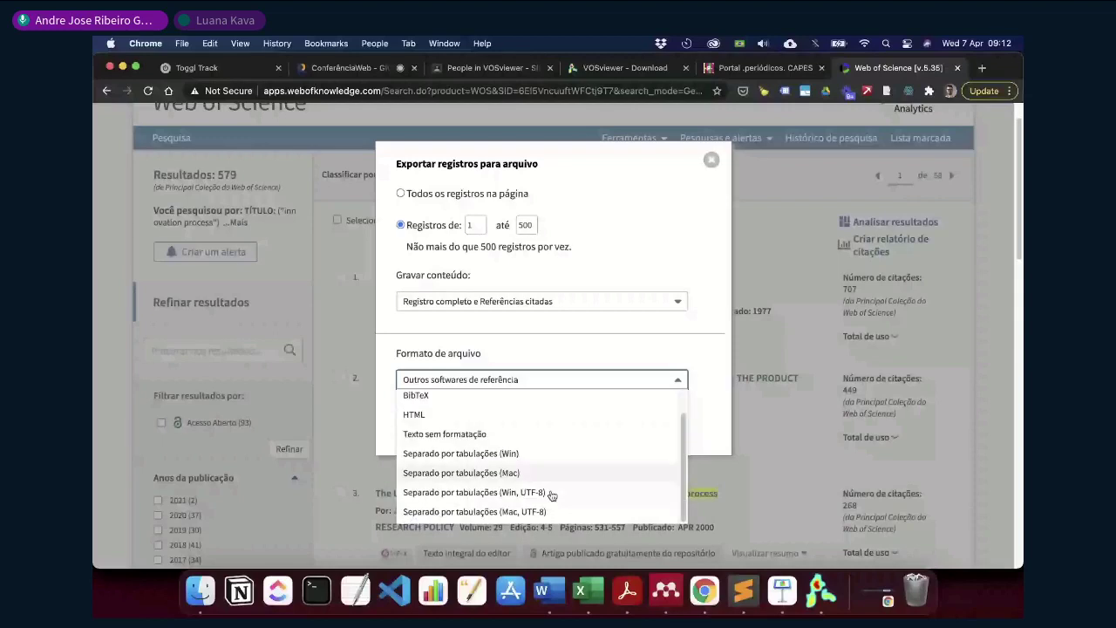
pyautogui.click(473, 492)
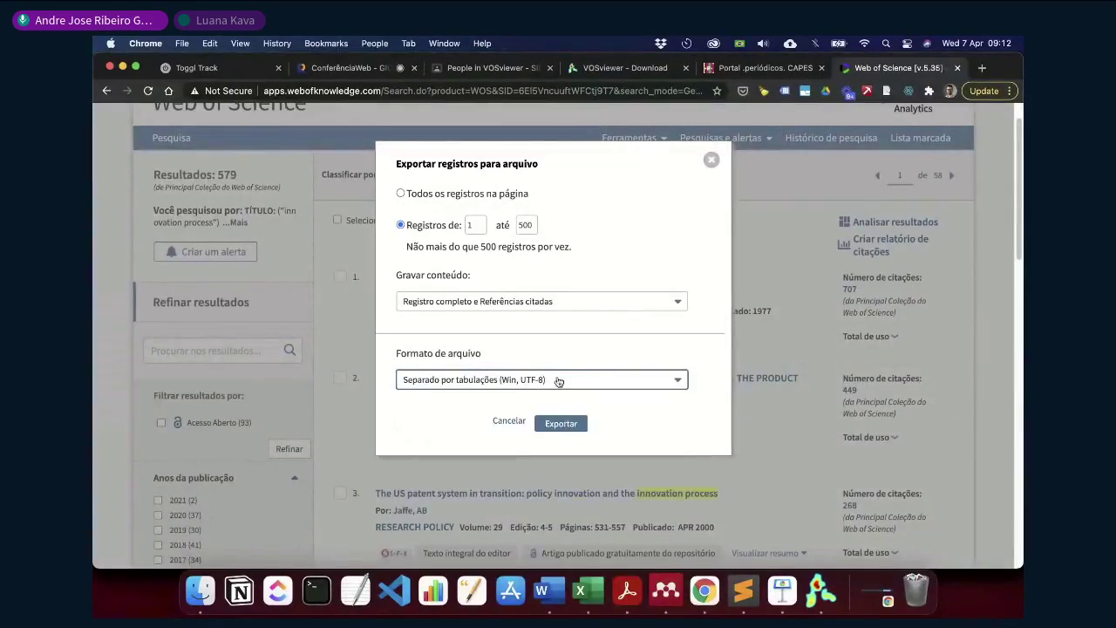
pyautogui.click(558, 381)
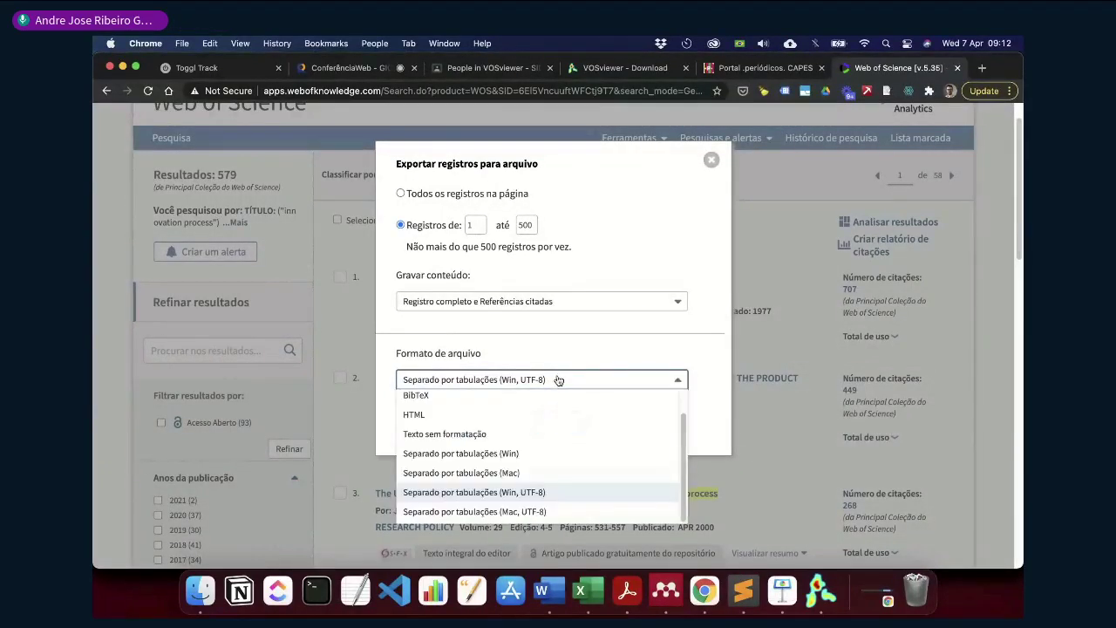
pyautogui.click(551, 494)
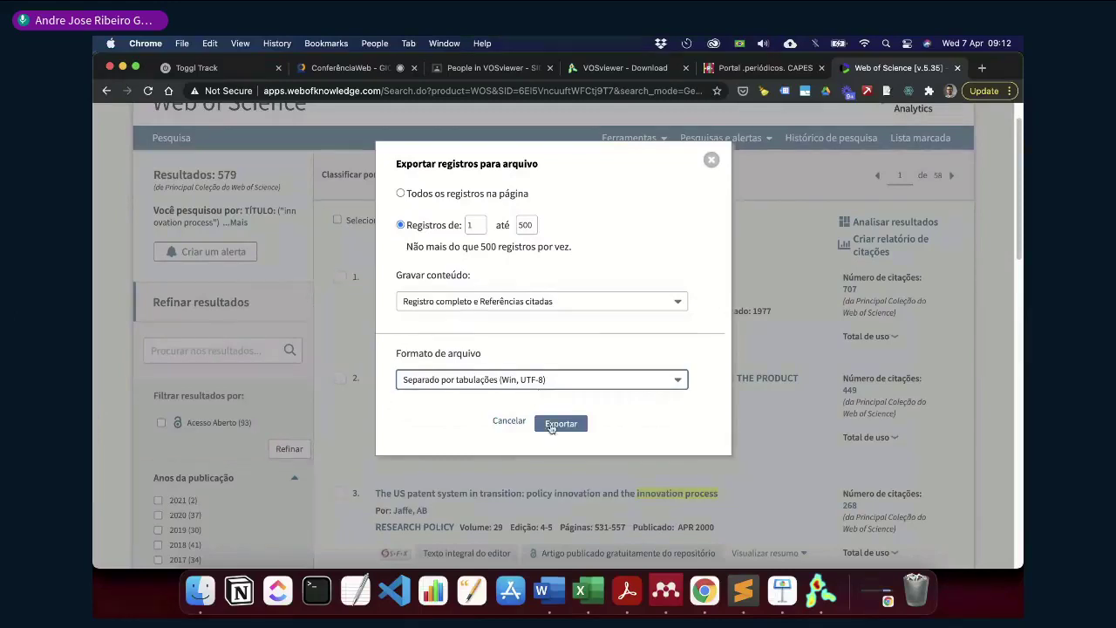
pyautogui.click(551, 425)
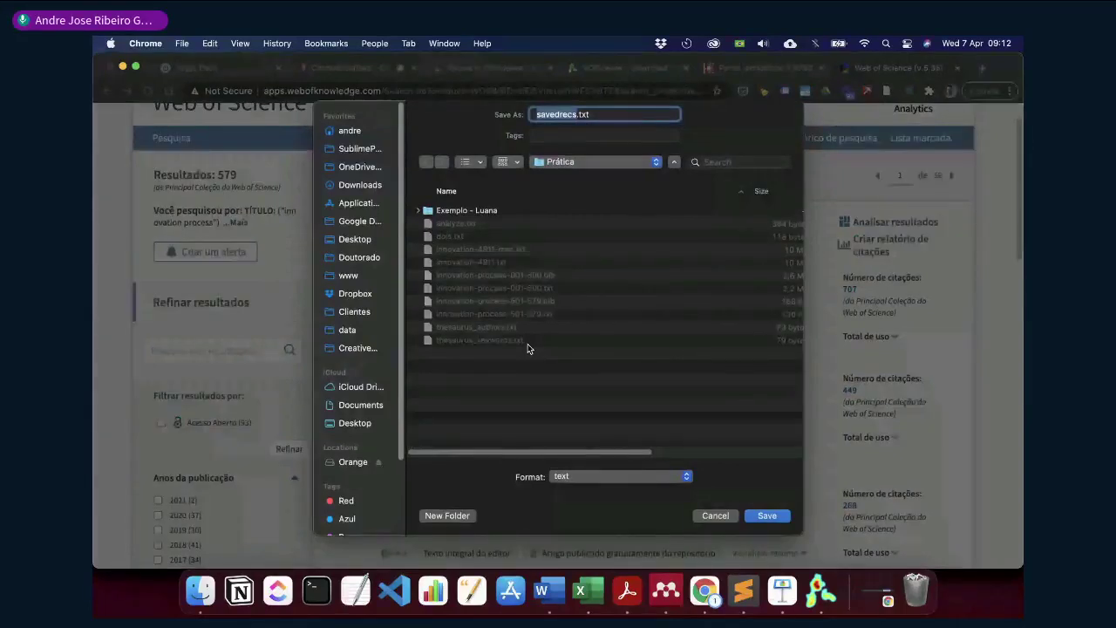
# Save the exported records in the Prática folder as wos_vosviewer_001-500.txt
pyautogui.write('wos')
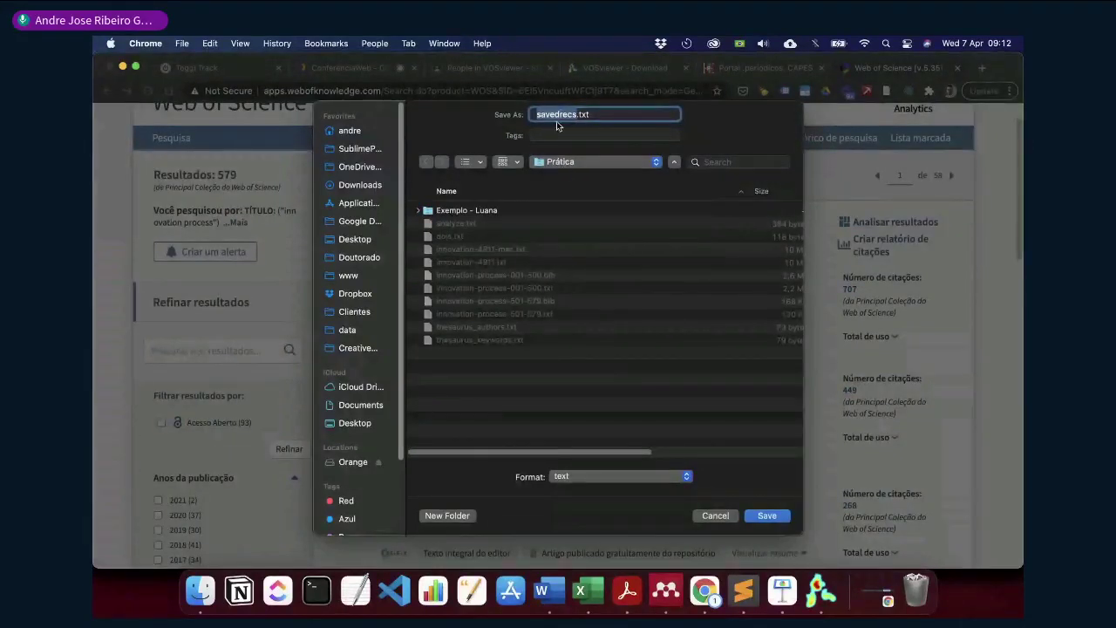
pyautogui.write('_vosviwe')
pyautogui.press('BackSpace')
pyautogui.press('BackSpace')
pyautogui.write('e')
pyautogui.write('wer_00')
pyautogui.write('1-50')
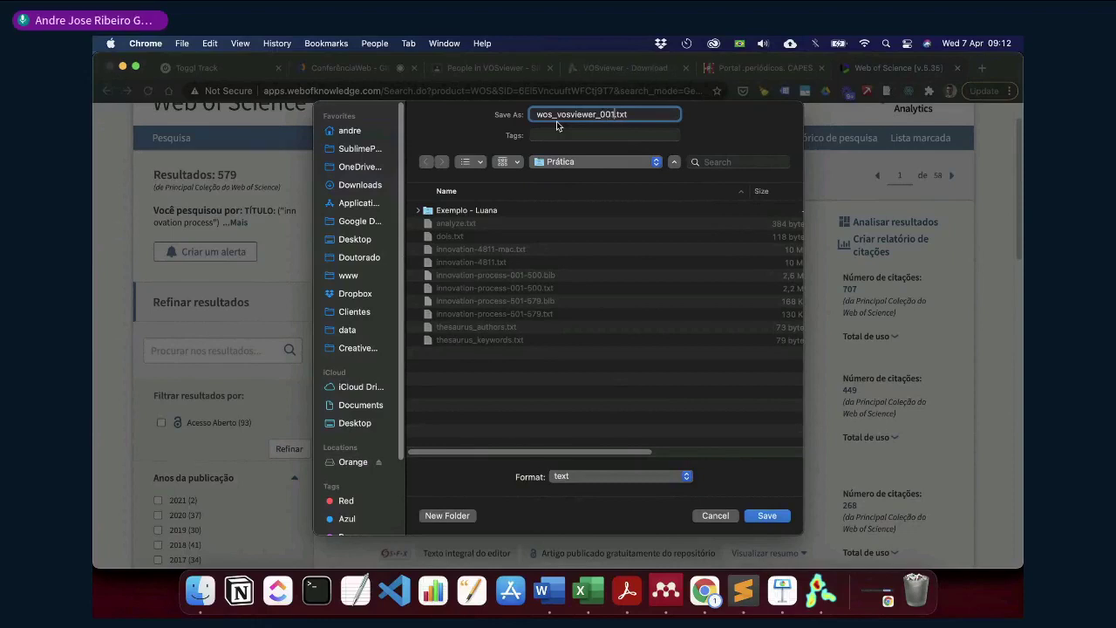
pyautogui.write('0')
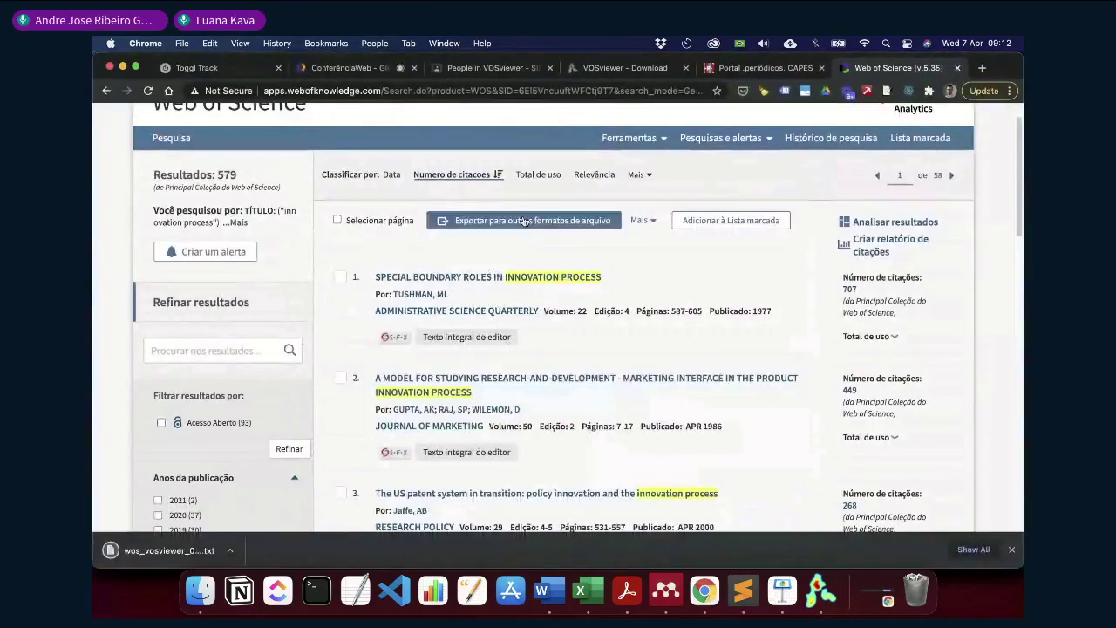
# Start another export to other file formats for records 501 to 579
pyautogui.click(524, 221)
pyautogui.click(400, 248)
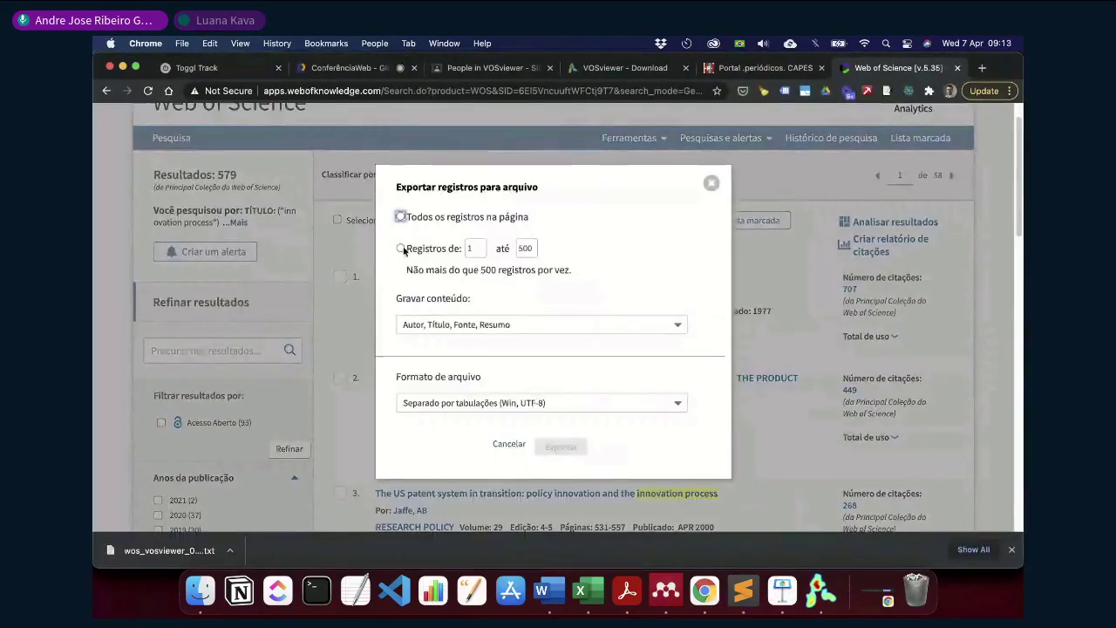
pyautogui.click(474, 250)
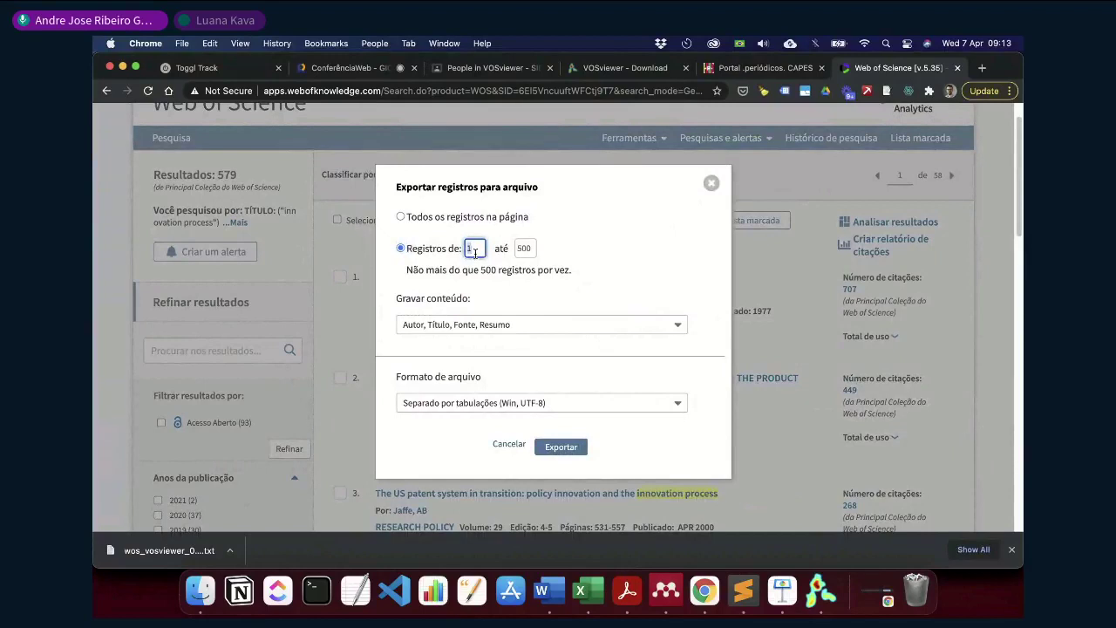
pyautogui.write('501')
pyautogui.click(525, 247)
pyautogui.press('BackSpace')
pyautogui.press('BackSpace')
pyautogui.press('BackSpace')
pyautogui.write('57')
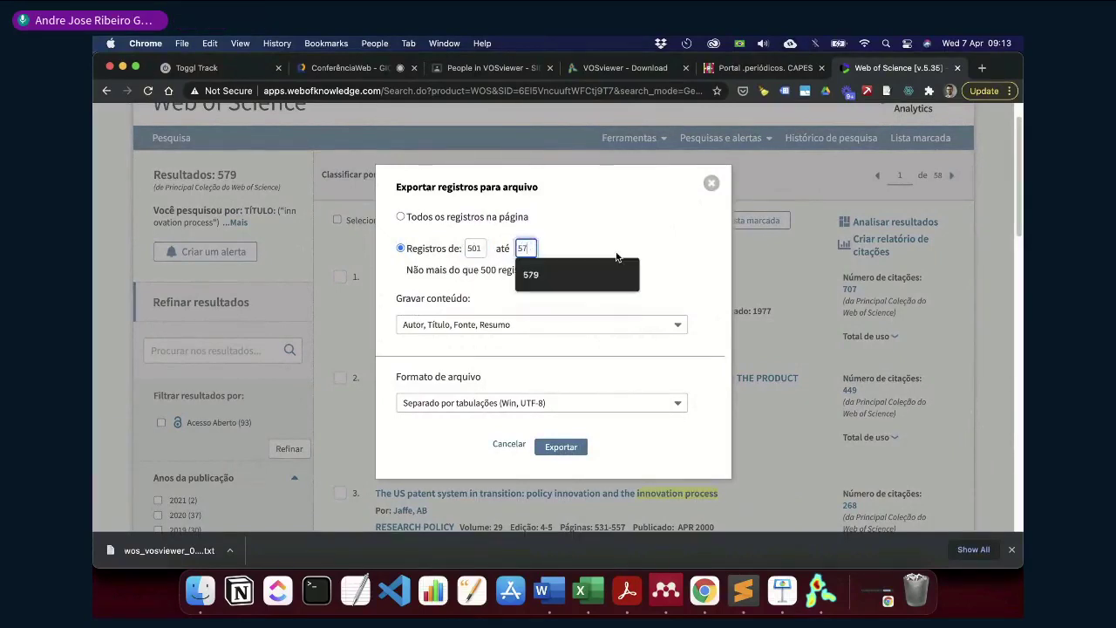
pyautogui.write('9')
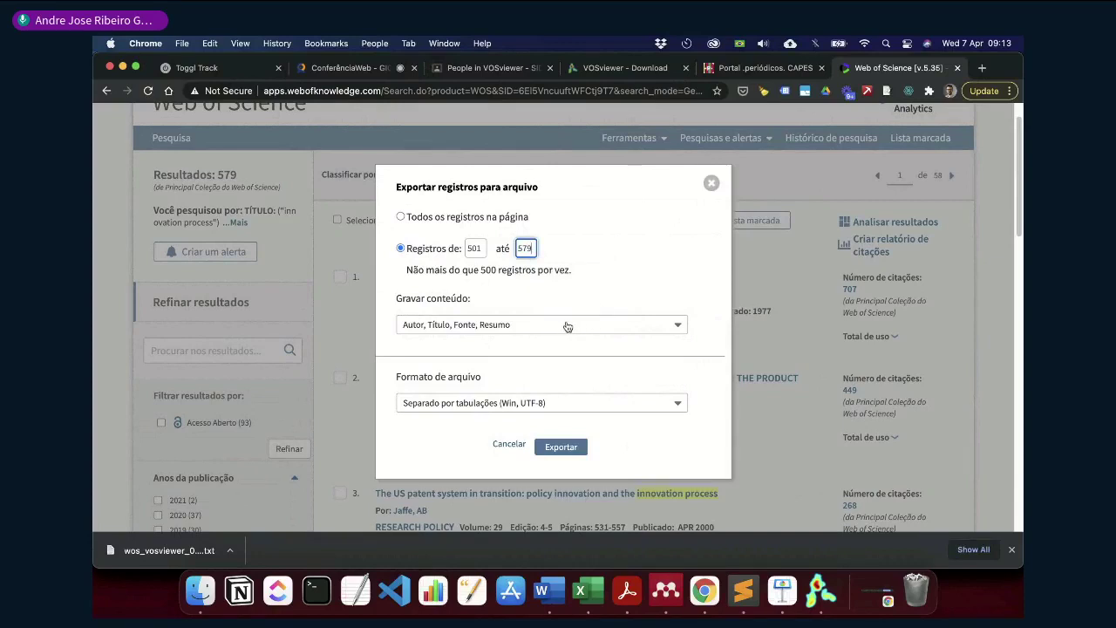
# Set the content to Registro completo e Referências citadas and export records 501 to 579 as Separado por tabulações (Win, UTF-8)
pyautogui.click(526, 324)
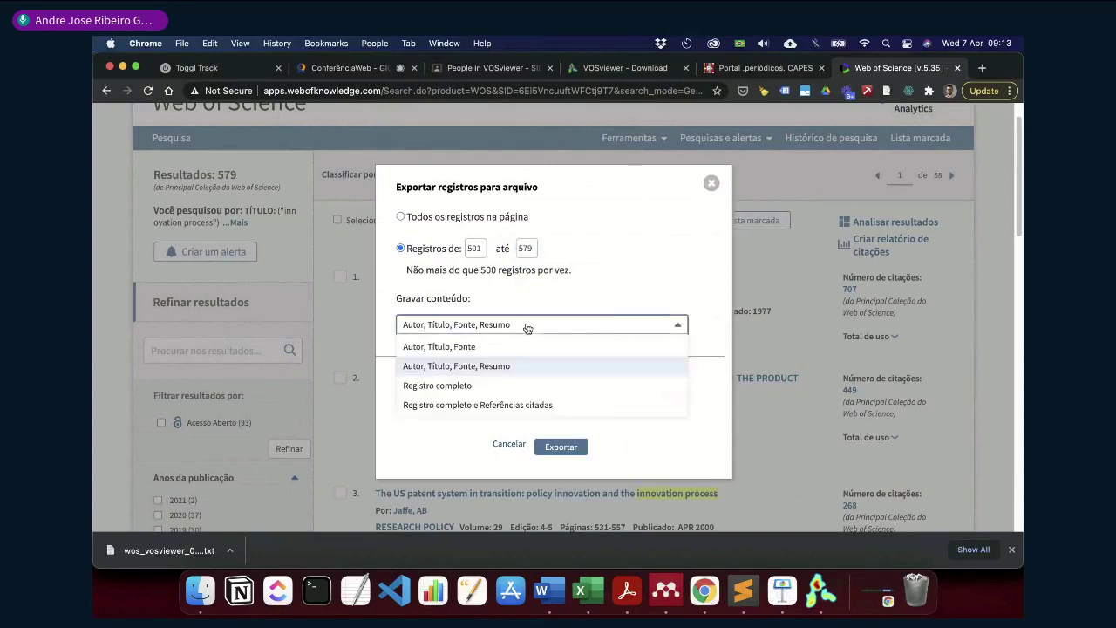
pyautogui.click(516, 405)
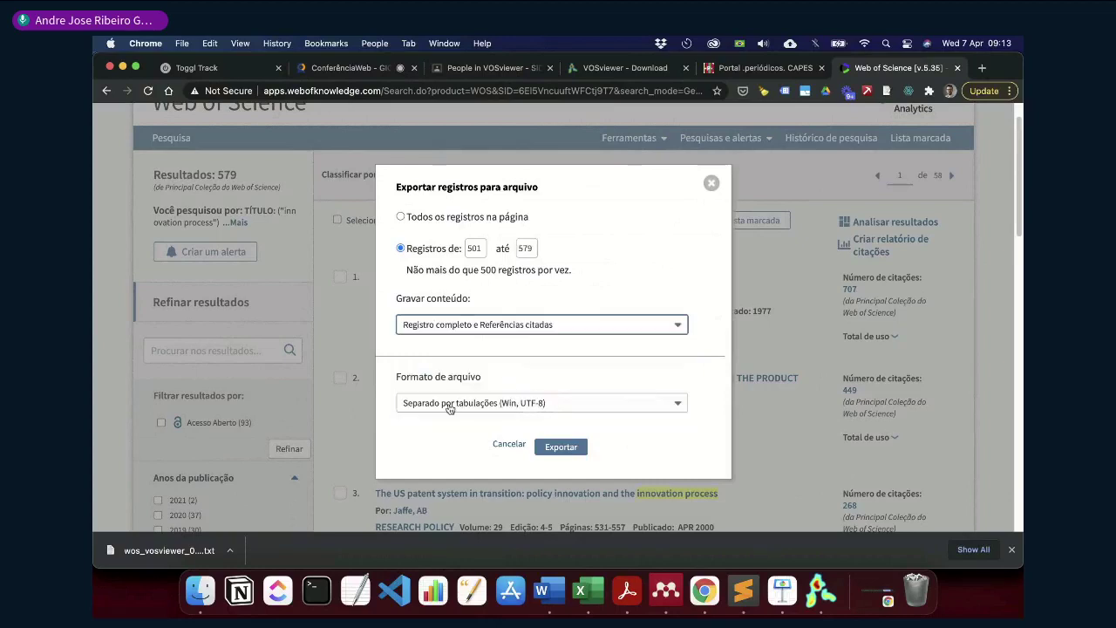
pyautogui.click(523, 330)
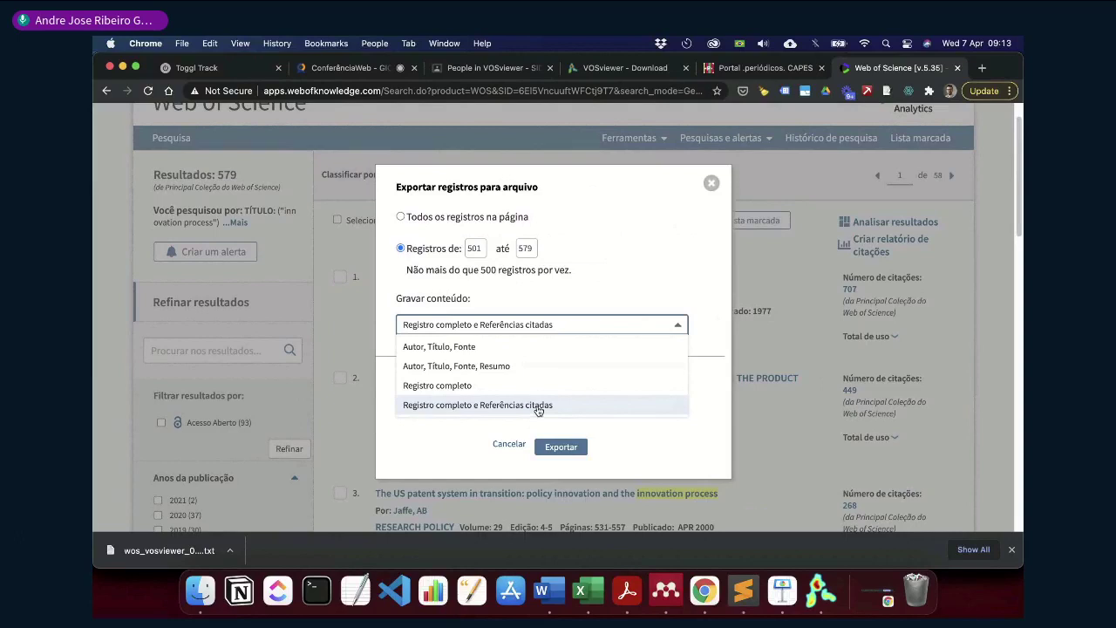
pyautogui.click(537, 408)
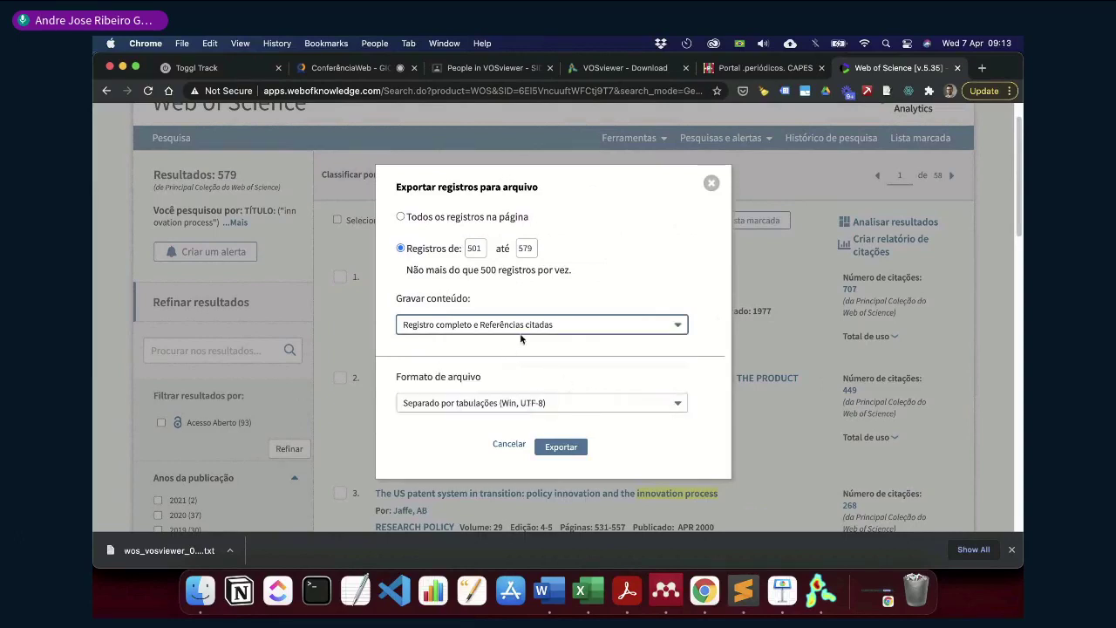
pyautogui.click(553, 449)
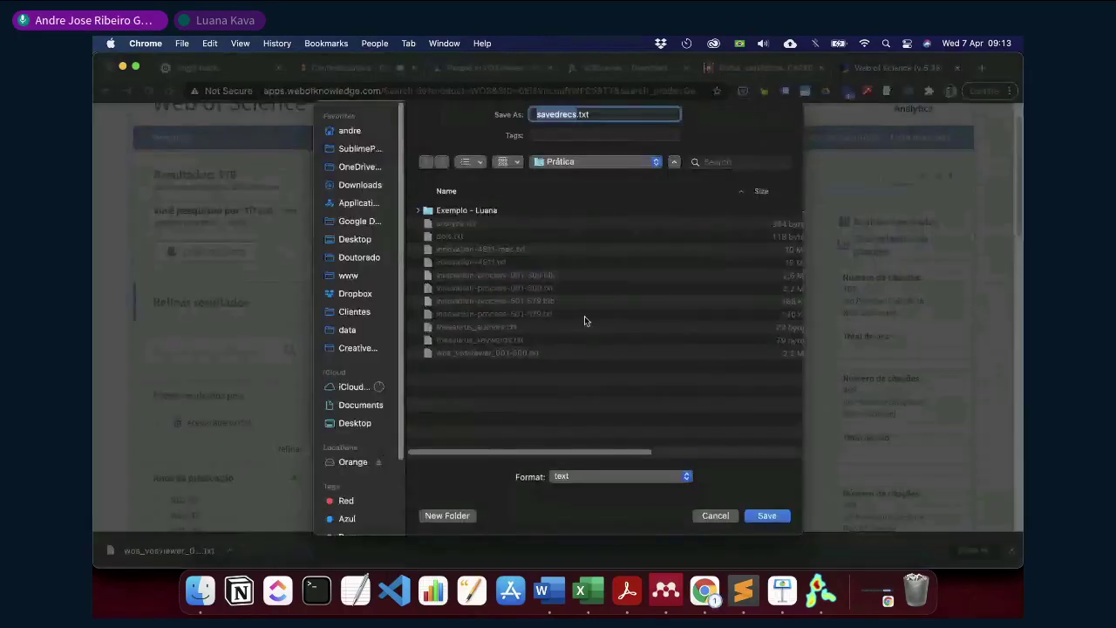
# Save the exported records in the Prática folder as wos_vosviewer_501-579.txt
pyautogui.click(484, 360)
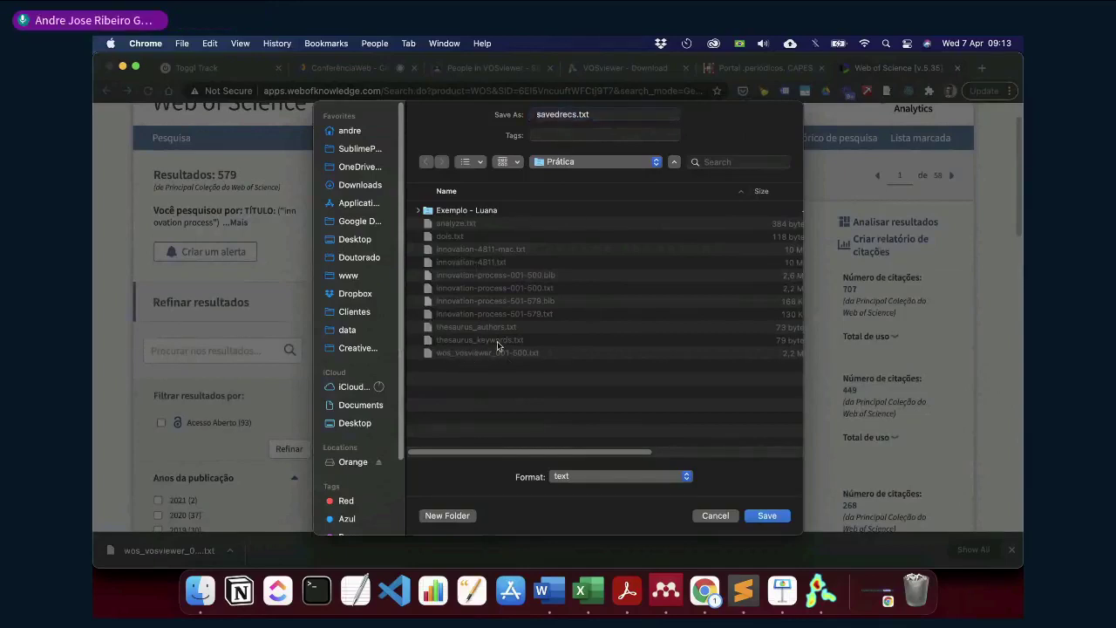
pyautogui.click(501, 351)
pyautogui.click(600, 114)
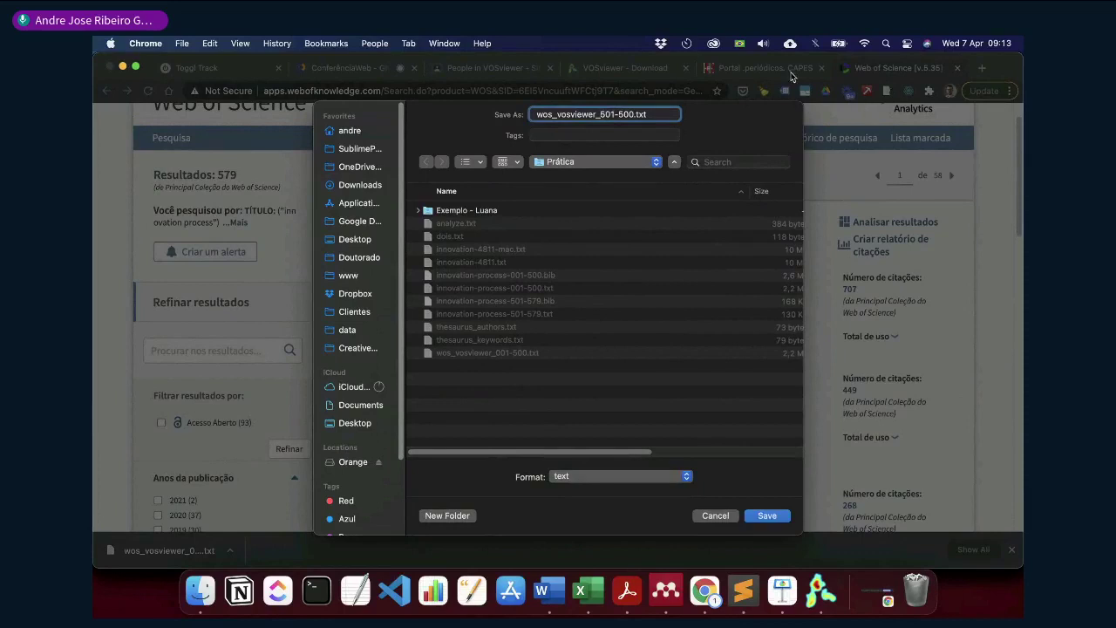
pyautogui.press('BackSpace')
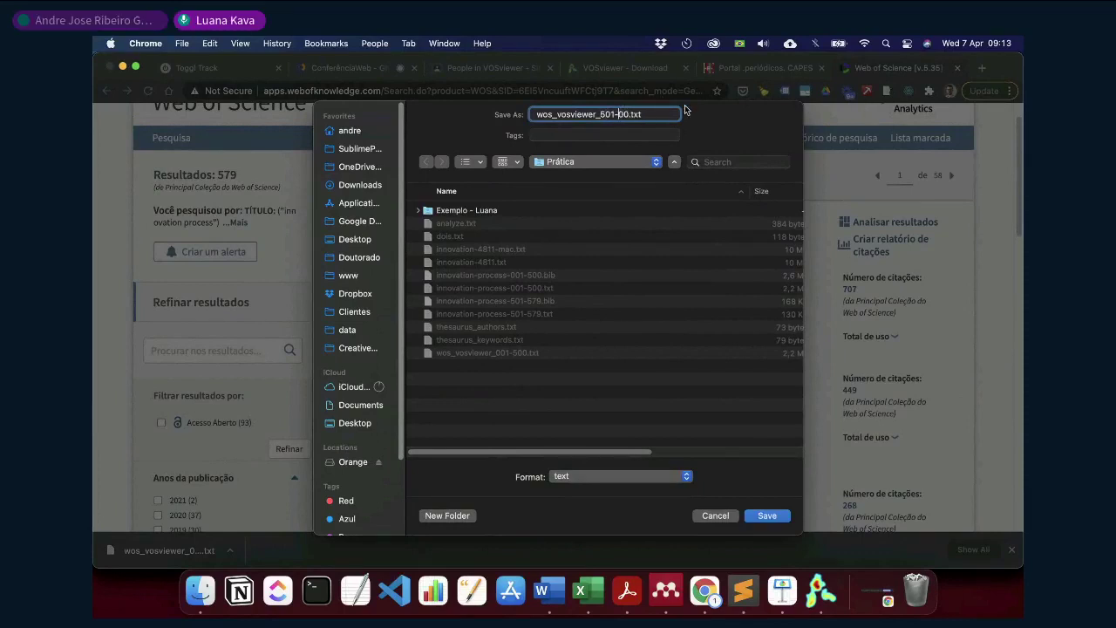
pyautogui.write('10')
pyautogui.press('BackSpace')
pyautogui.press('BackSpace')
pyautogui.press('BackSpace')
pyautogui.press('BackSpace')
pyautogui.write('579')
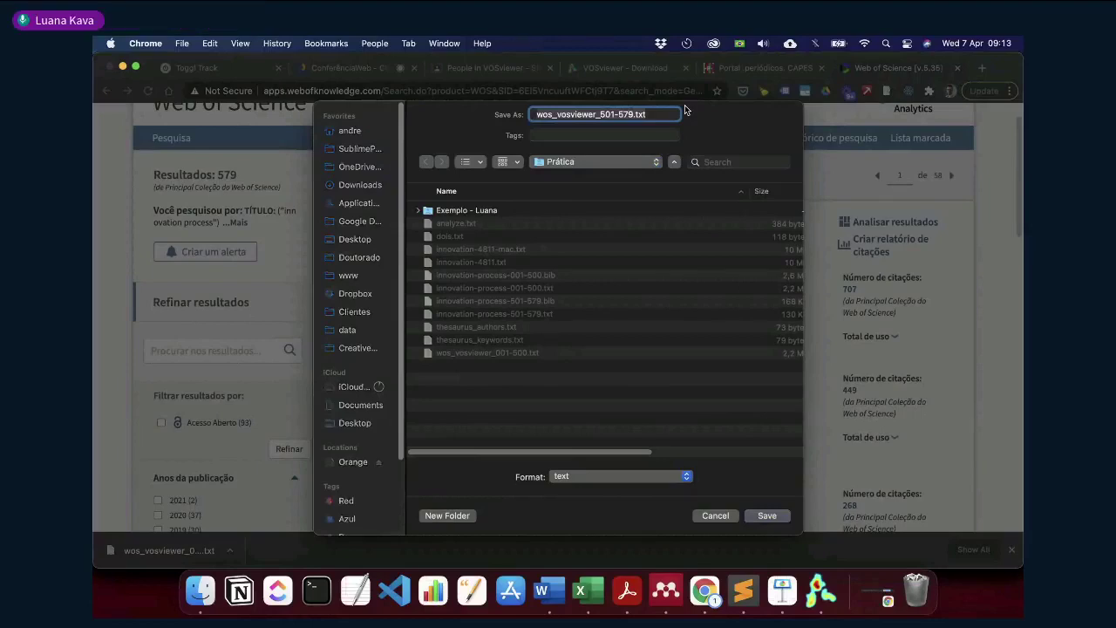
pyautogui.press('Return')
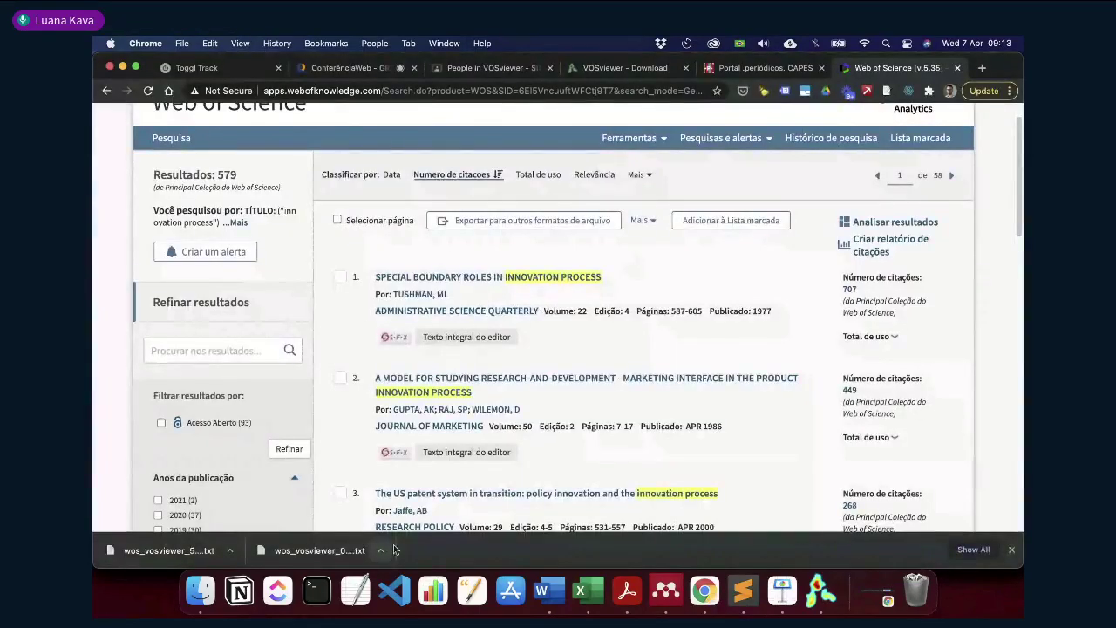
# Switch to VOSviewer, cancel the open map wizard and start creating a new map
pyautogui.rightClick(820, 594)
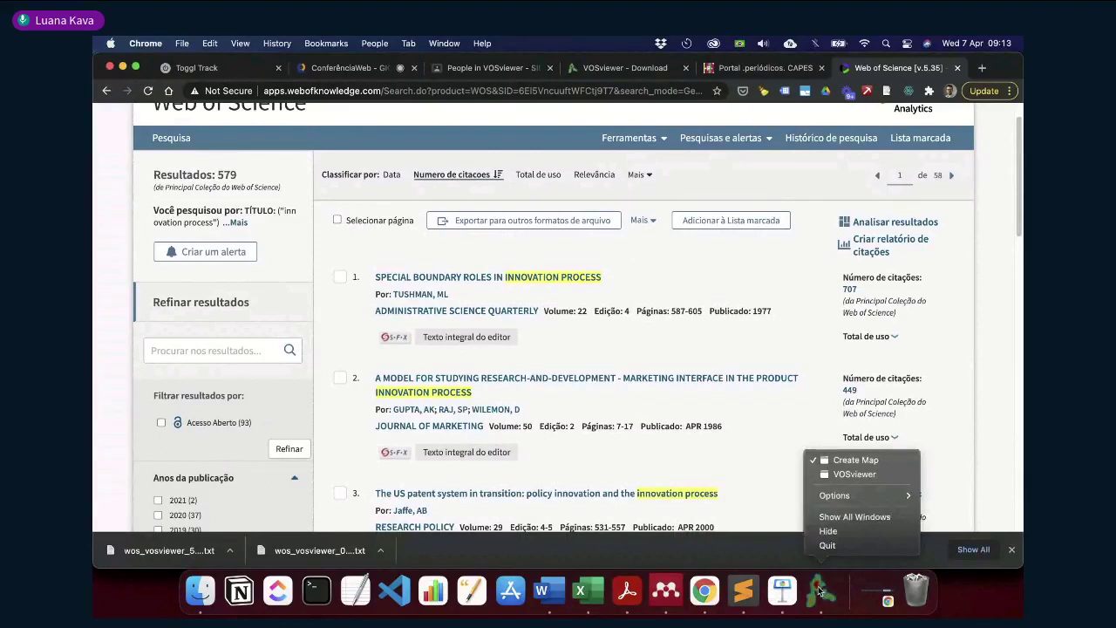
pyautogui.click(820, 595)
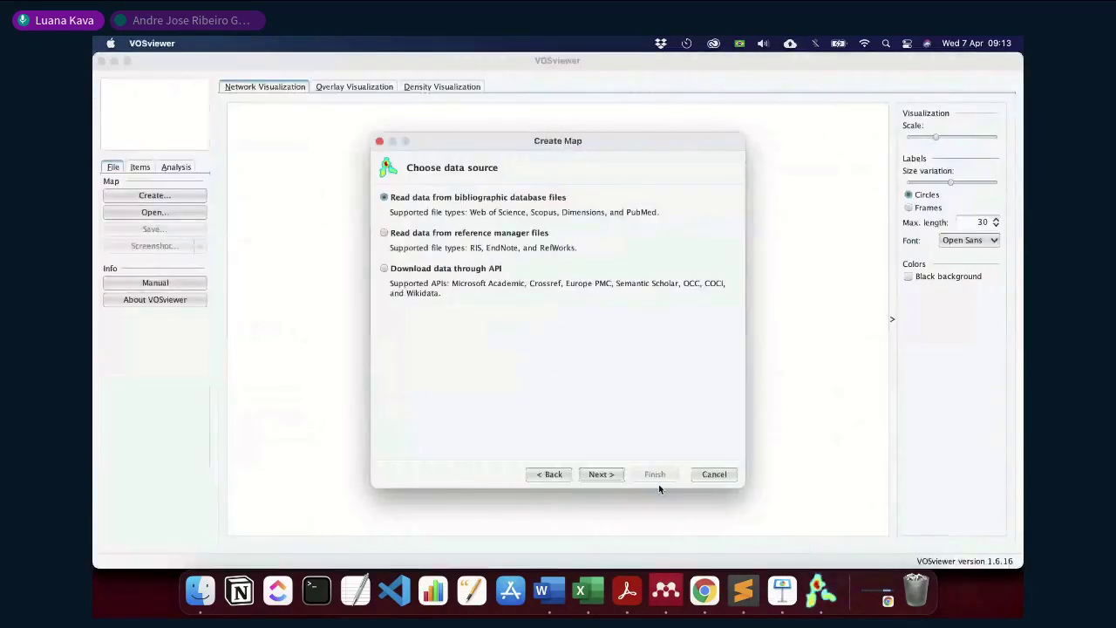
pyautogui.click(711, 476)
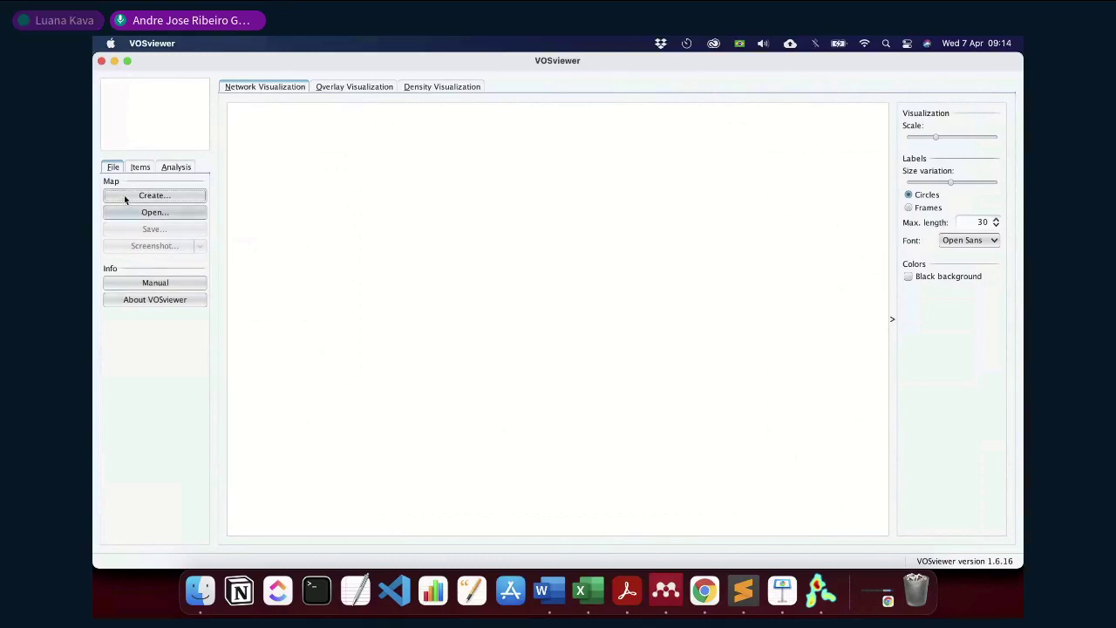
pyautogui.click(179, 214)
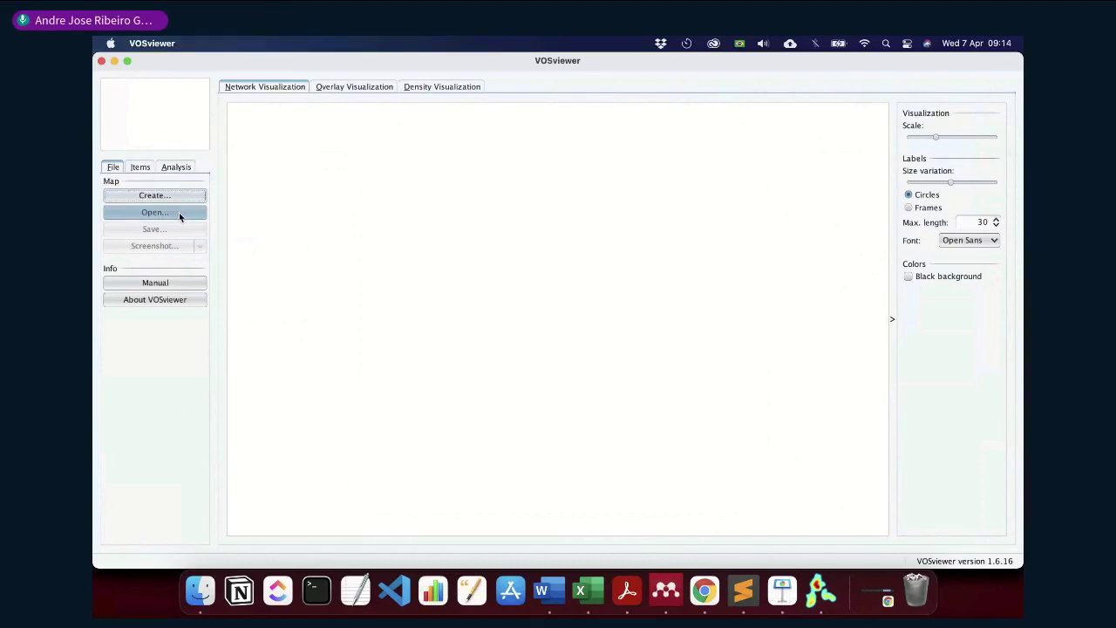
pyautogui.click(180, 193)
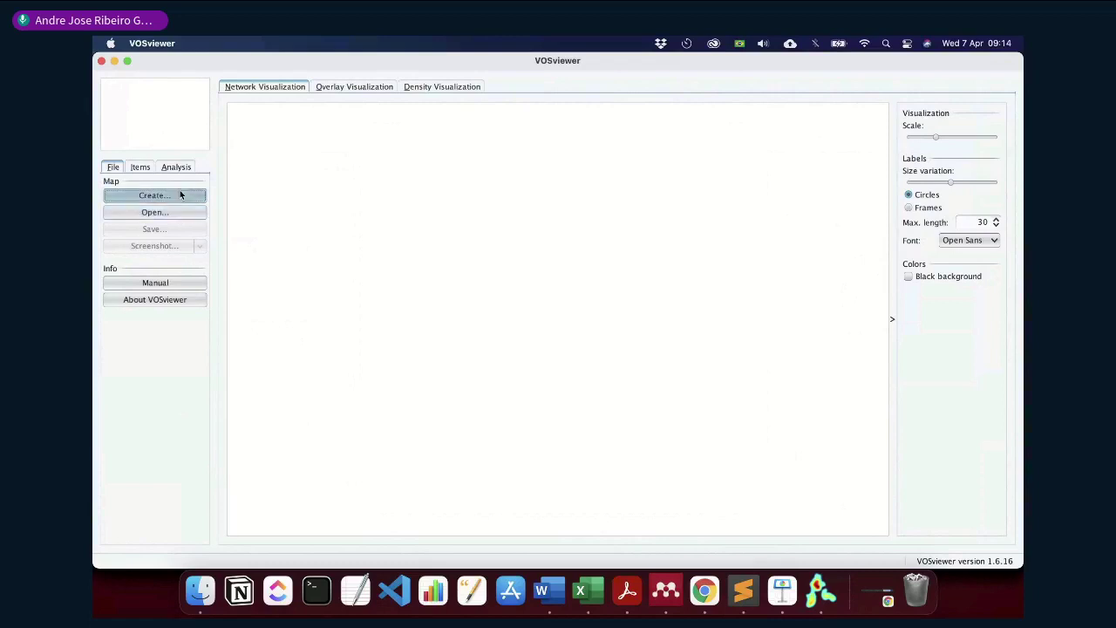
pyautogui.moveTo(543, 145); pyautogui.dragTo(571, 148)
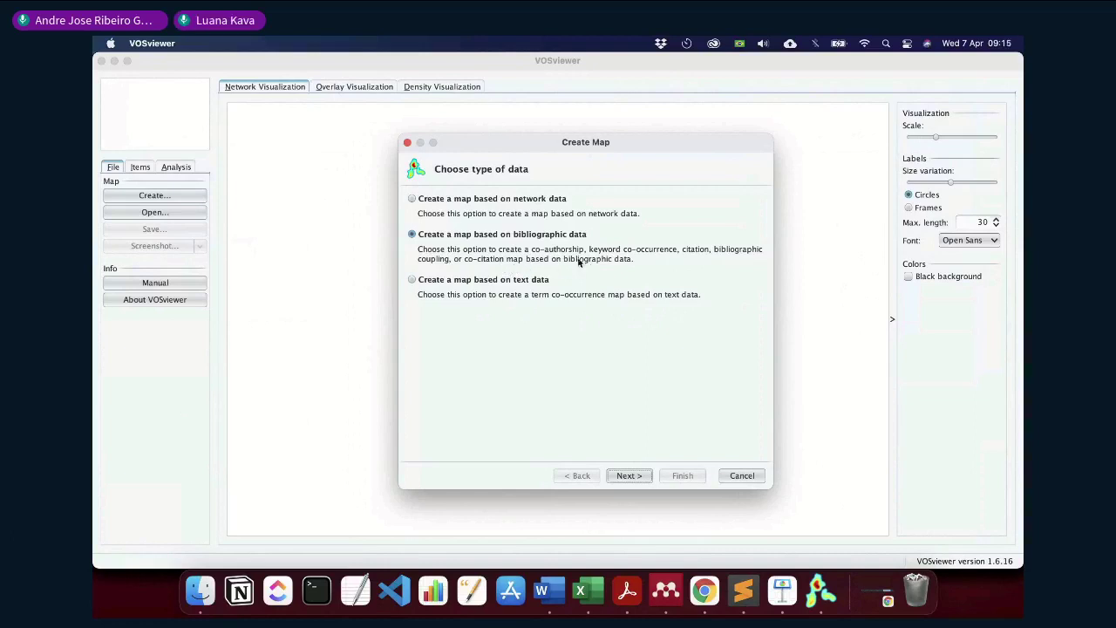
# Preview the follow-up wizard pages for maps based on bibliographic, text and network data
pyautogui.click(627, 477)
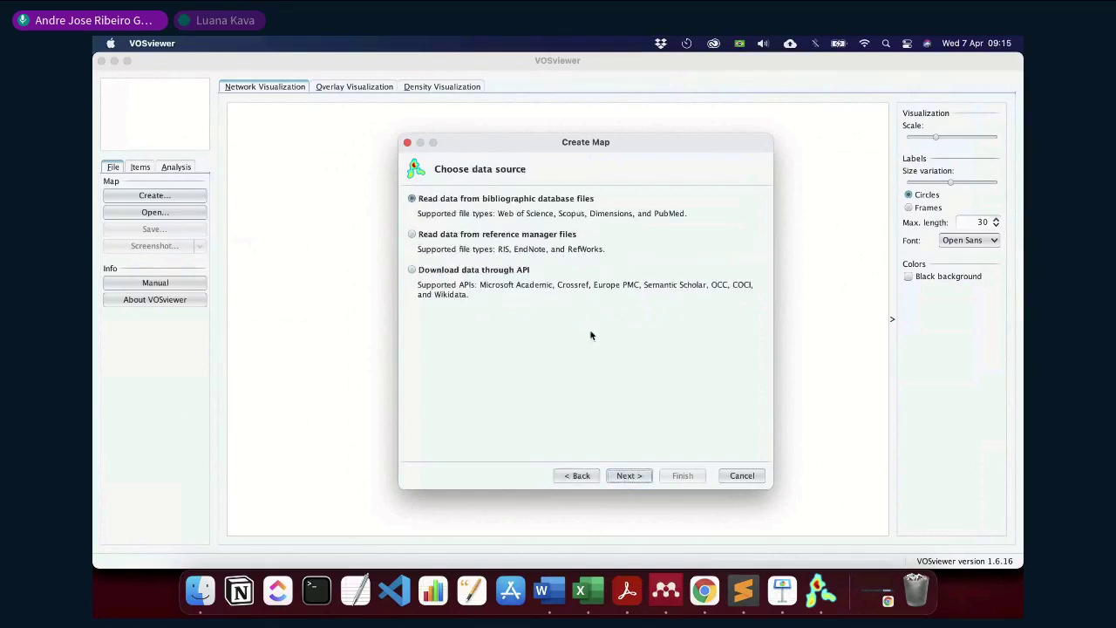
pyautogui.click(576, 475)
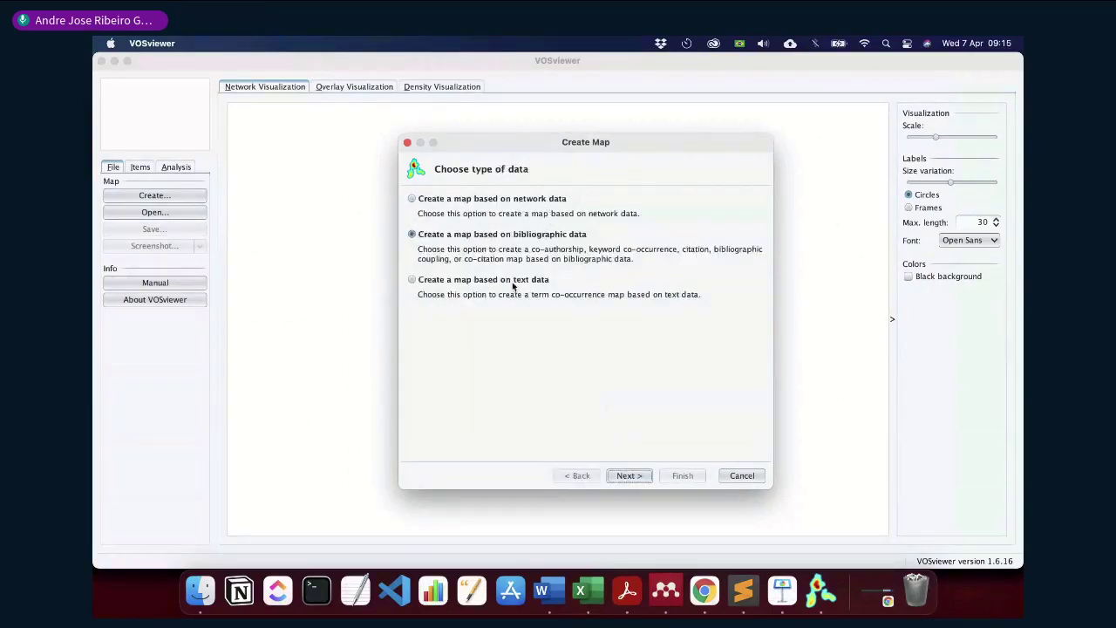
pyautogui.press('space')
pyautogui.click(640, 474)
pyautogui.click(590, 476)
pyautogui.click(511, 208)
pyautogui.click(628, 476)
pyautogui.click(588, 479)
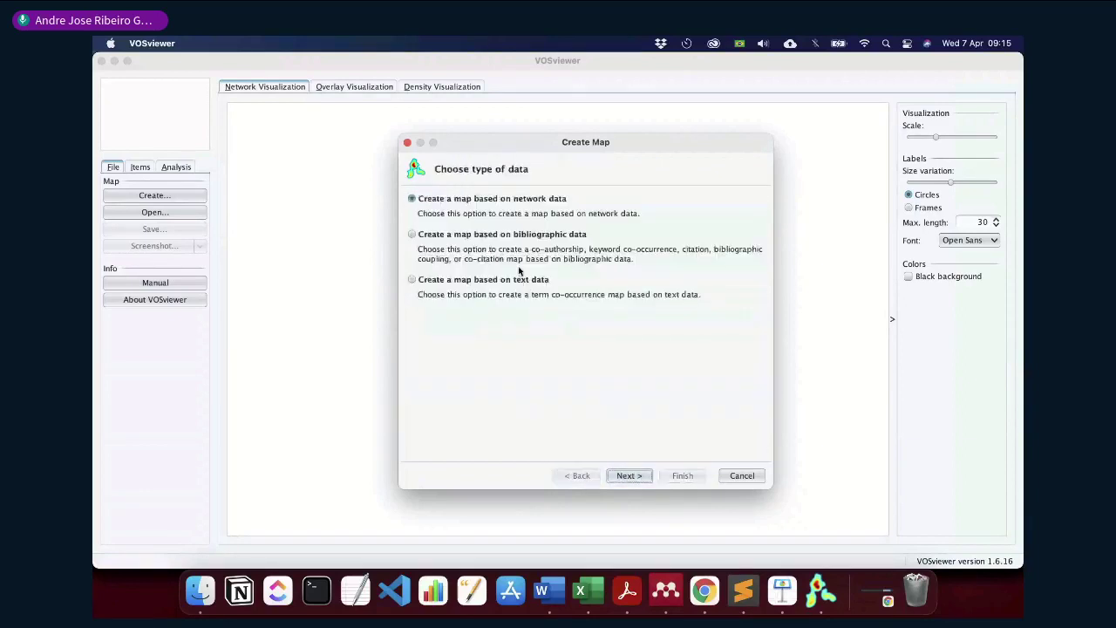
# Choose a map based on bibliographic data, with the data read from bibliographic database files
pyautogui.click(514, 243)
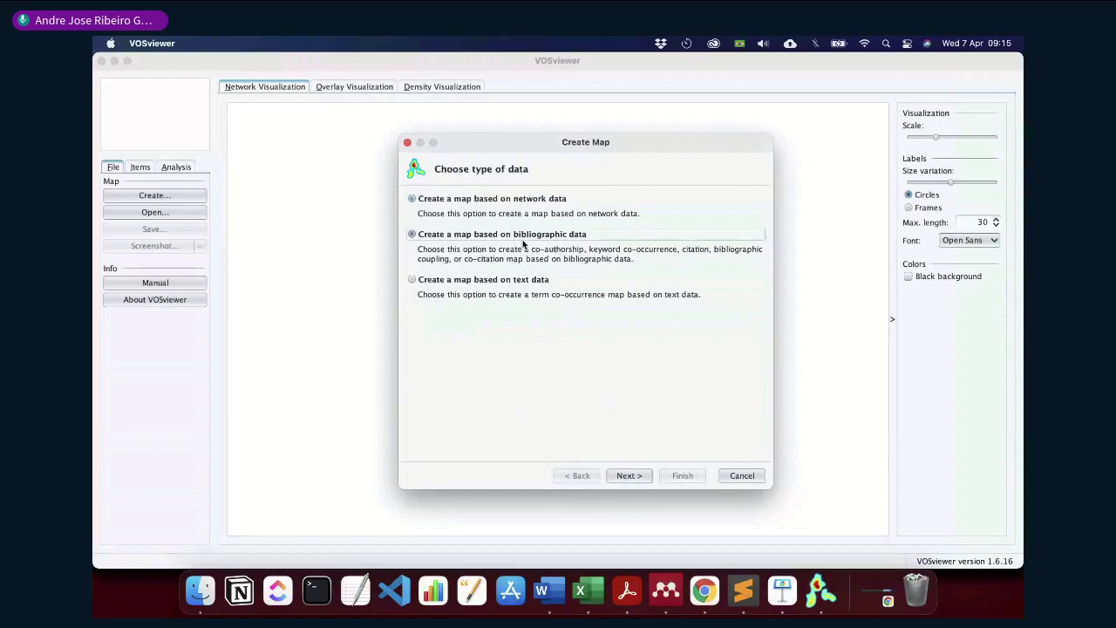
pyautogui.click(641, 473)
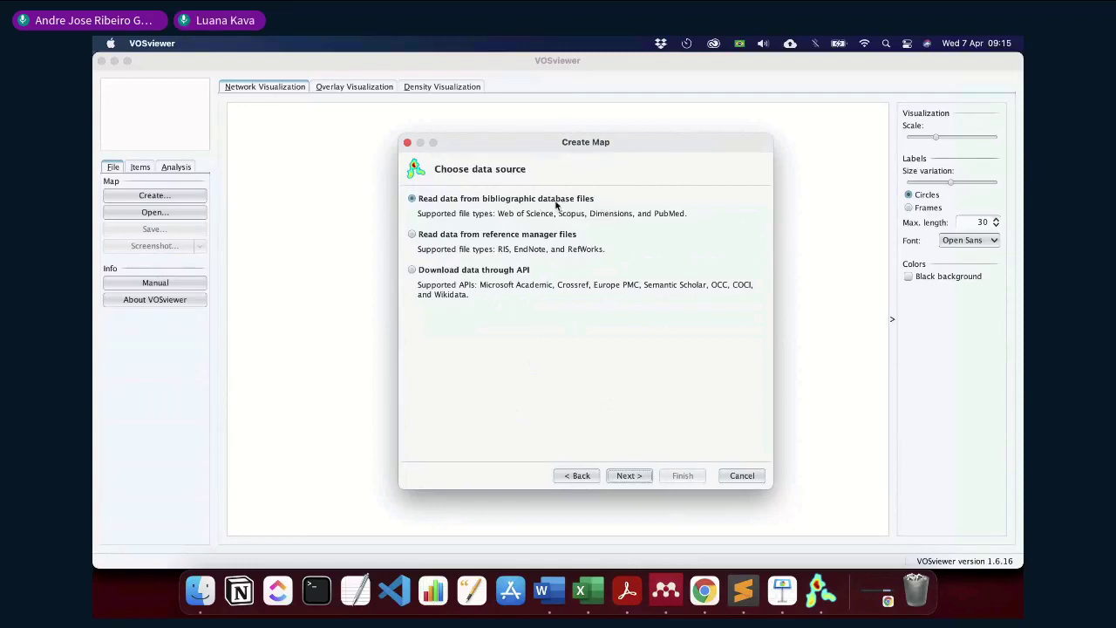
pyautogui.click(509, 272)
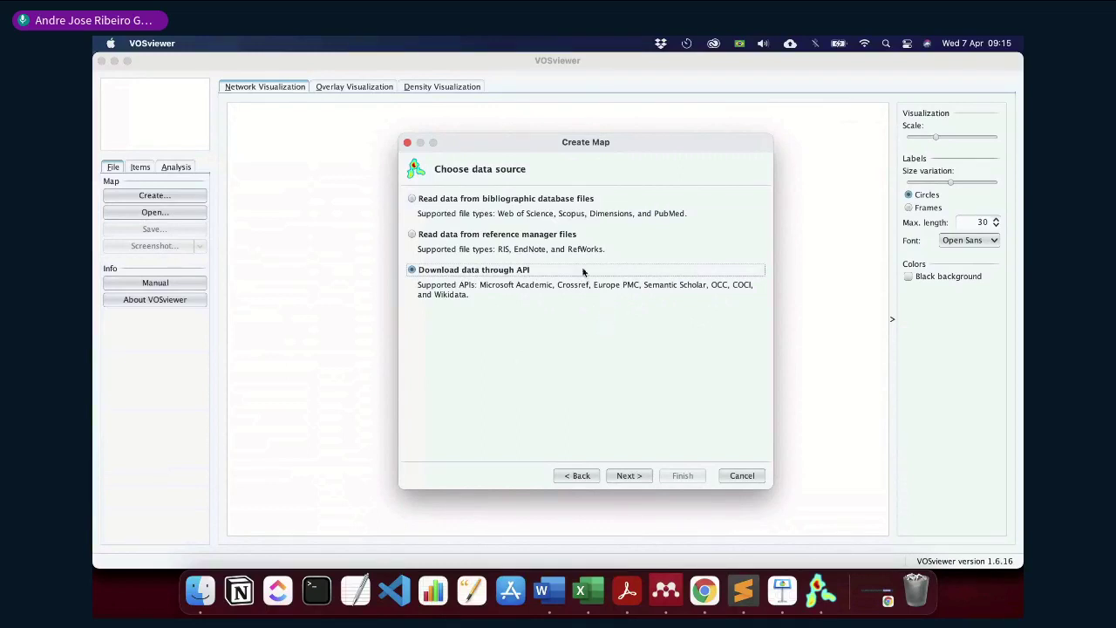
pyautogui.click(546, 202)
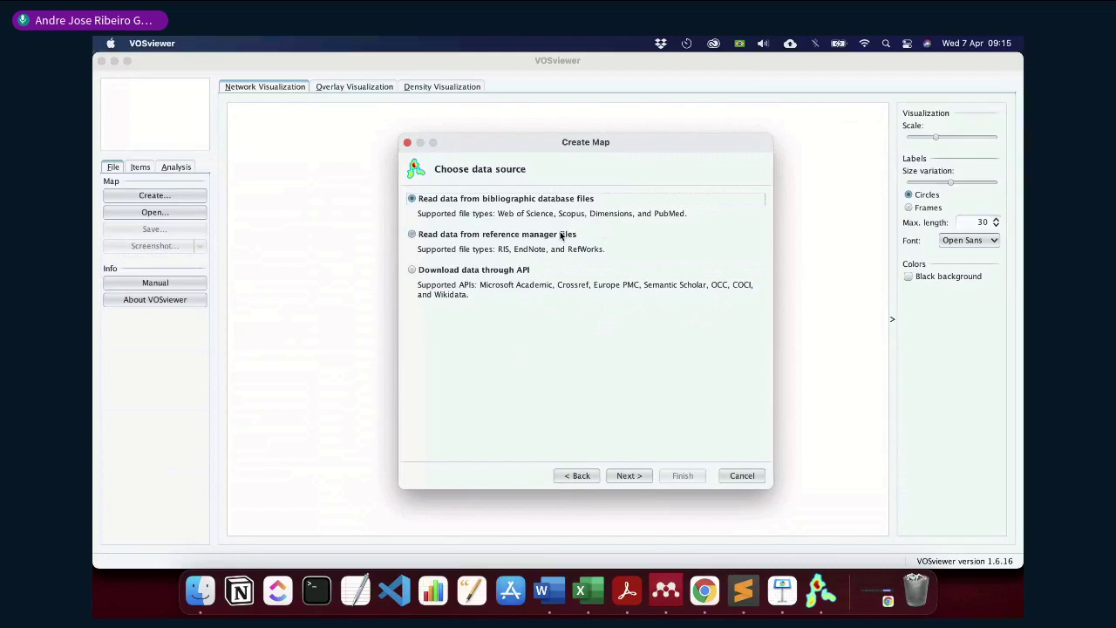
pyautogui.click(647, 478)
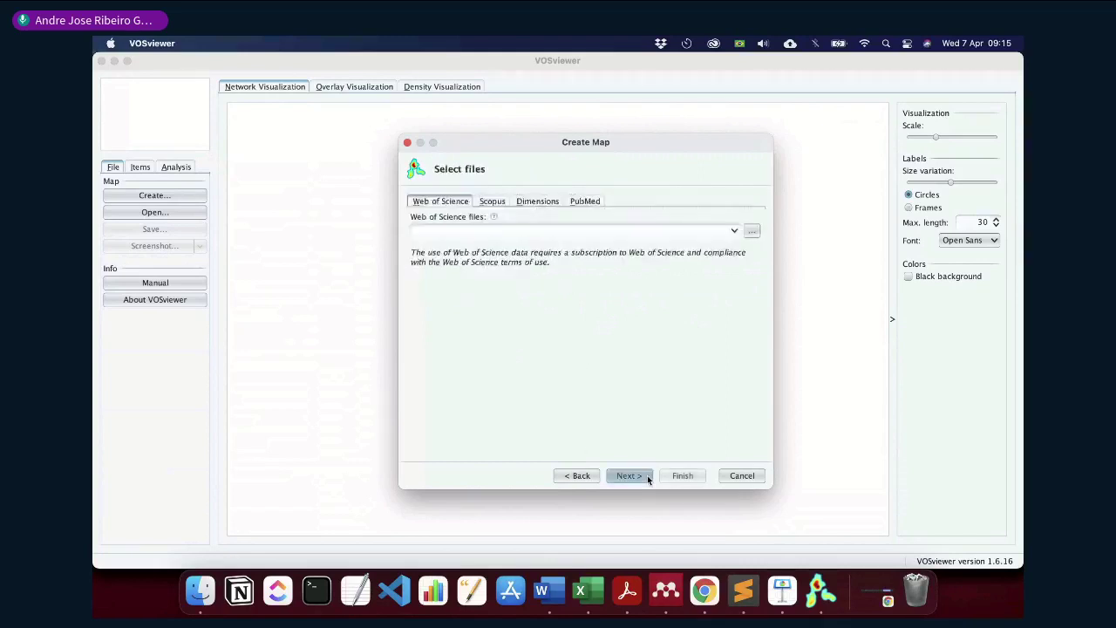
# Look through the file selection options for Scopus, PubMed and Dimensions, and return to Web of Science
pyautogui.click(495, 202)
pyautogui.click(587, 202)
pyautogui.click(554, 202)
pyautogui.click(505, 203)
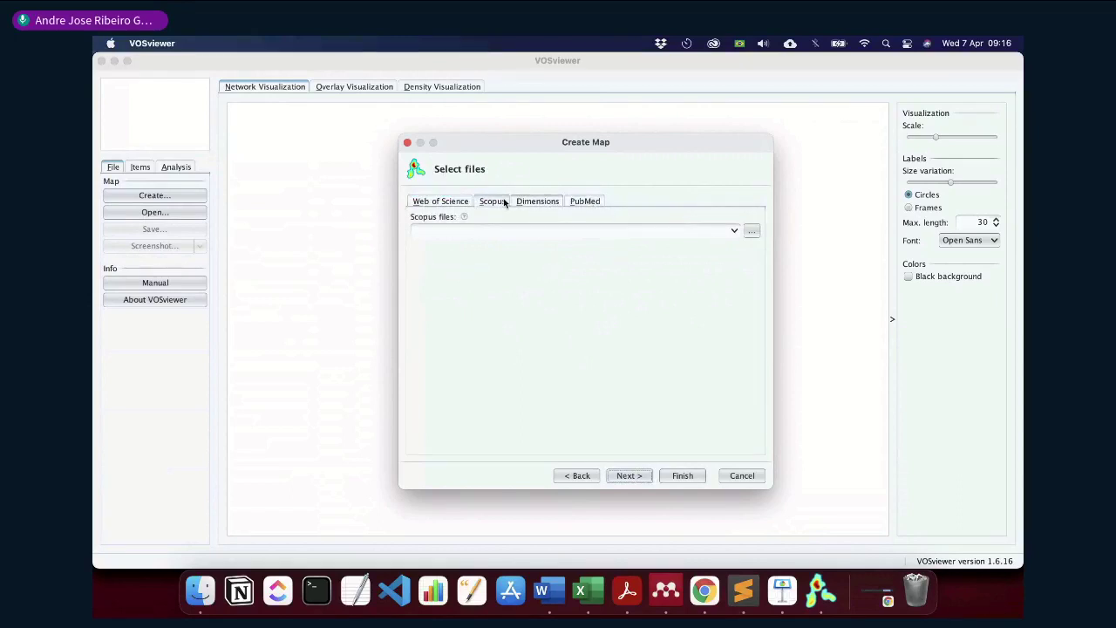
pyautogui.click(459, 202)
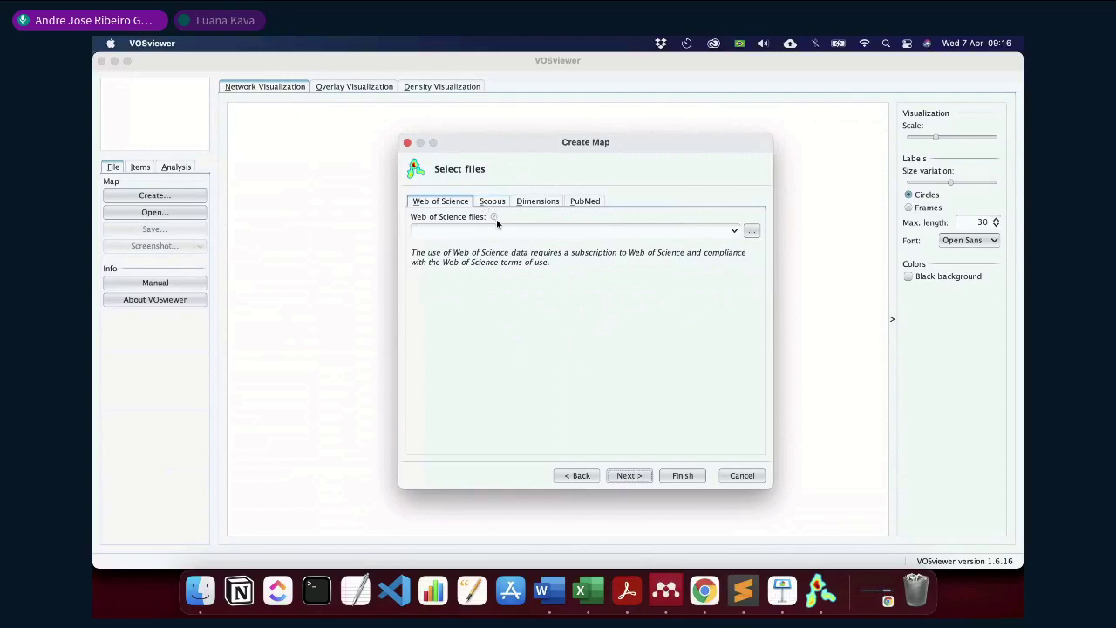
pyautogui.moveTo(495, 217)
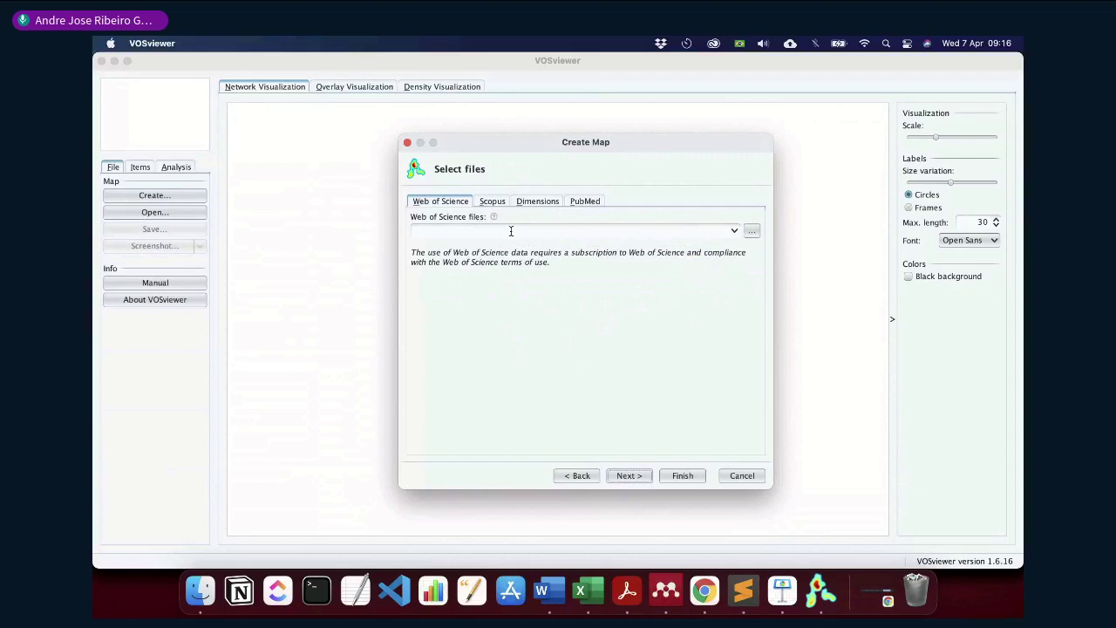
# Browse for Web of Science files from Google Drive through Pos, Outros, Eventos, sidip2021 and VOSViewer to the Prática folder
pyautogui.click(751, 230)
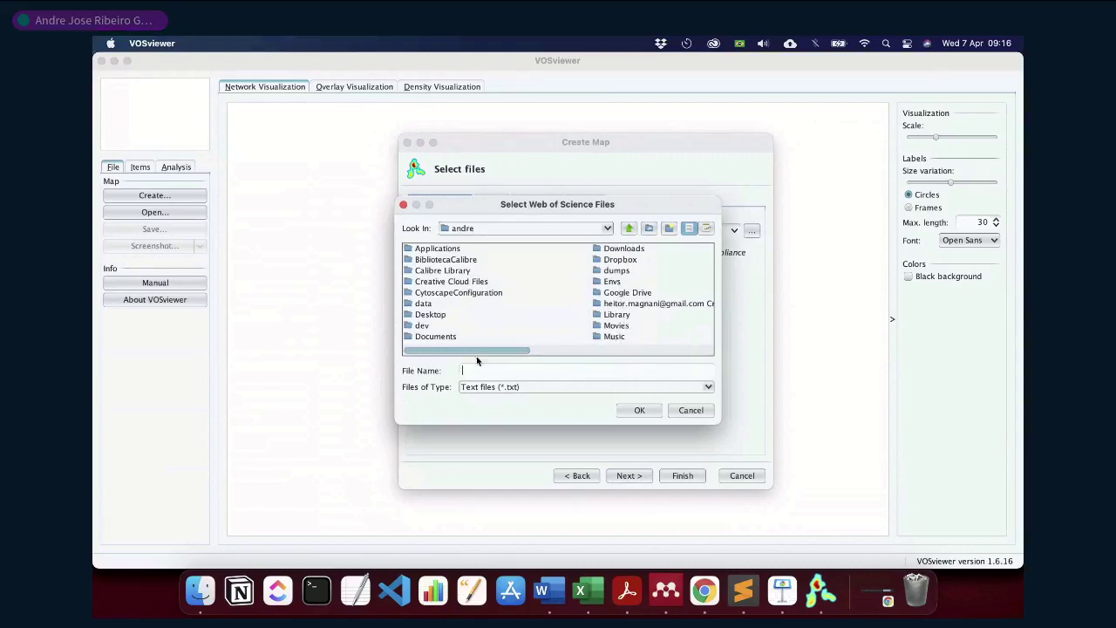
pyautogui.doubleClick(635, 297)
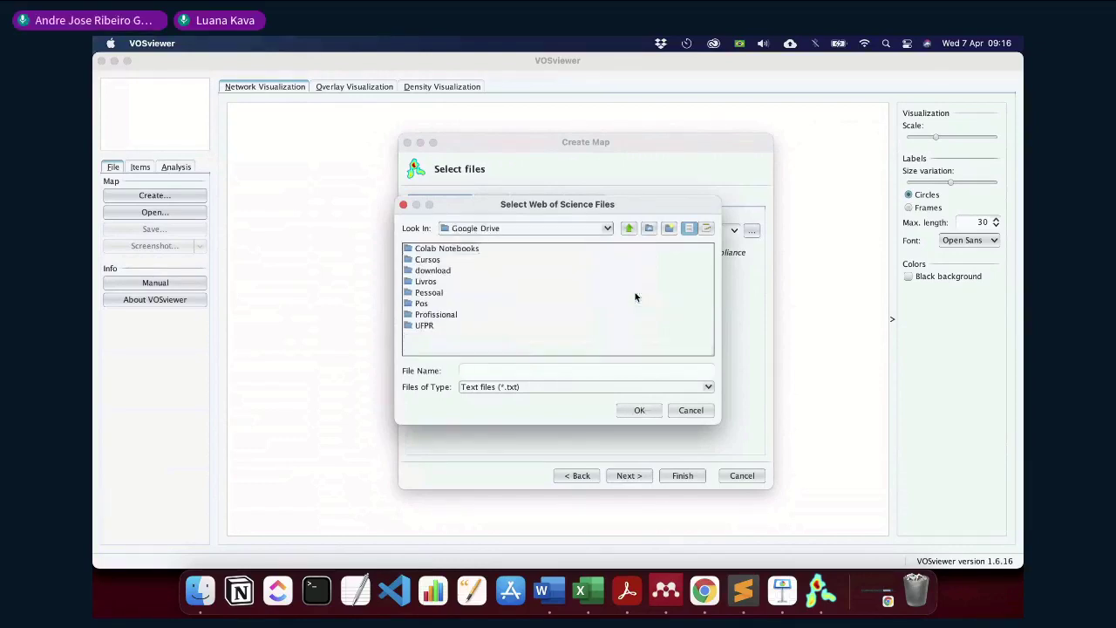
pyautogui.click(423, 304)
pyautogui.doubleClick(425, 303)
pyautogui.doubleClick(430, 281)
pyautogui.doubleClick(431, 284)
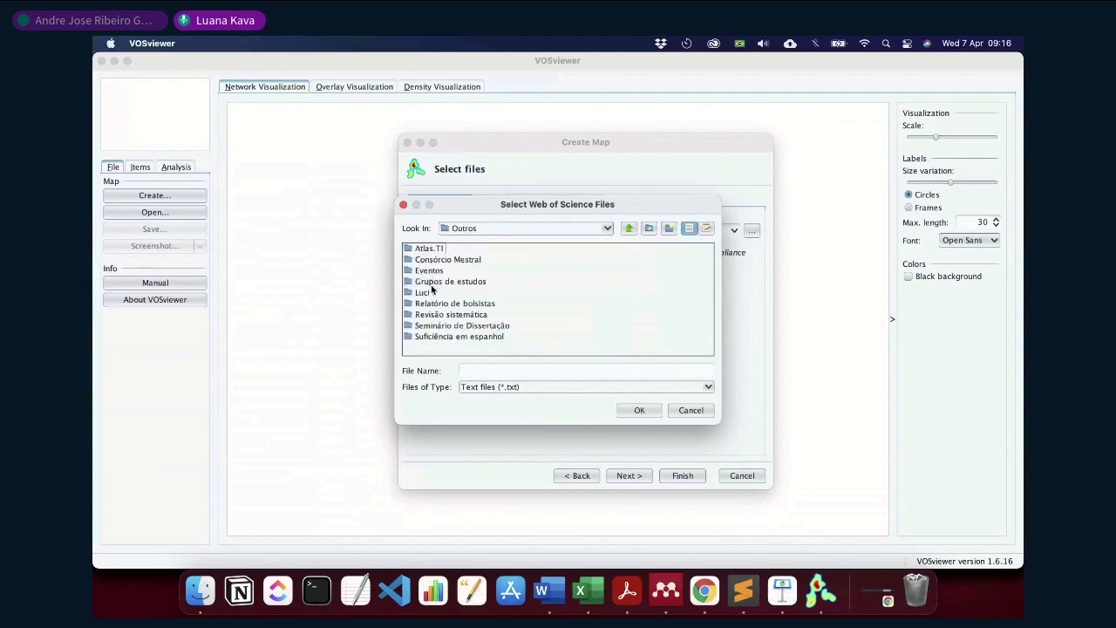
pyautogui.click(429, 271)
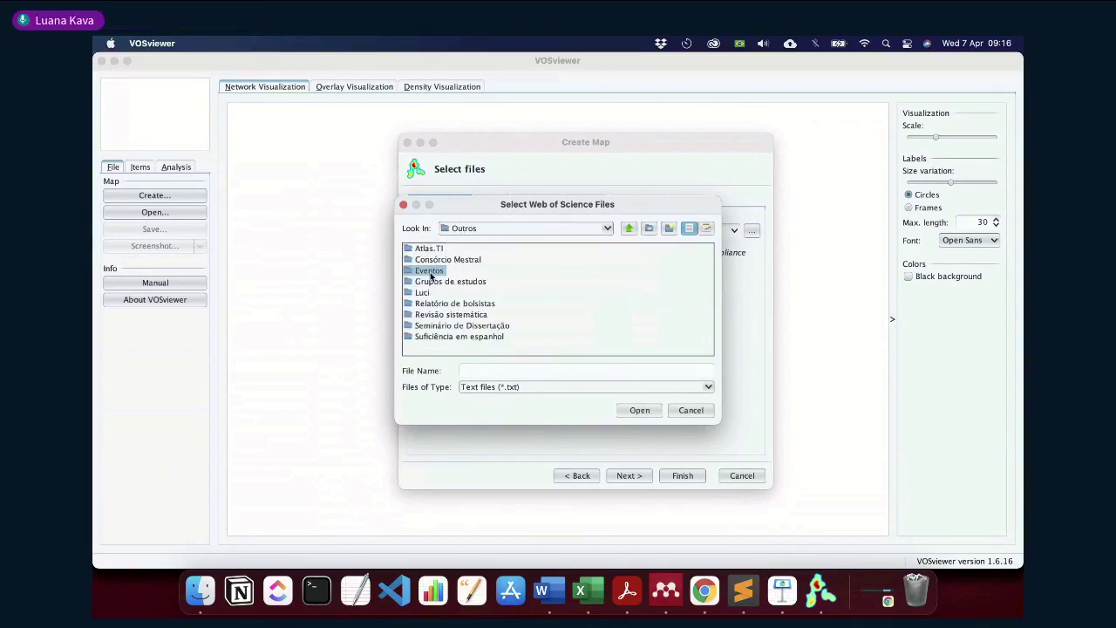
pyautogui.doubleClick(429, 272)
pyautogui.doubleClick(440, 337)
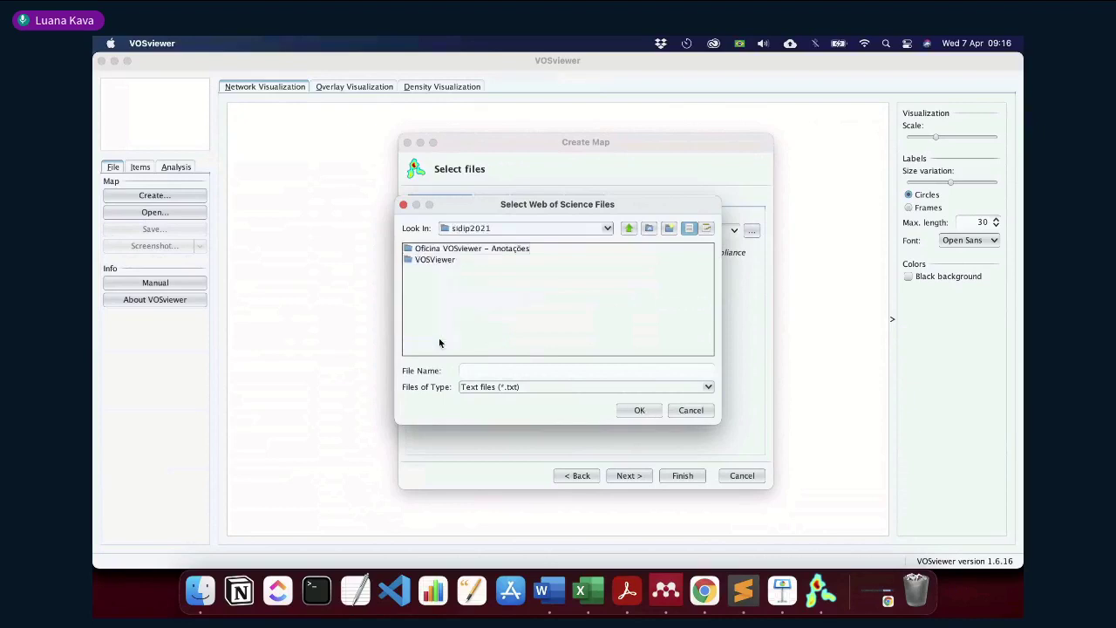
pyautogui.doubleClick(436, 260)
pyautogui.click(438, 261)
pyautogui.doubleClick(437, 262)
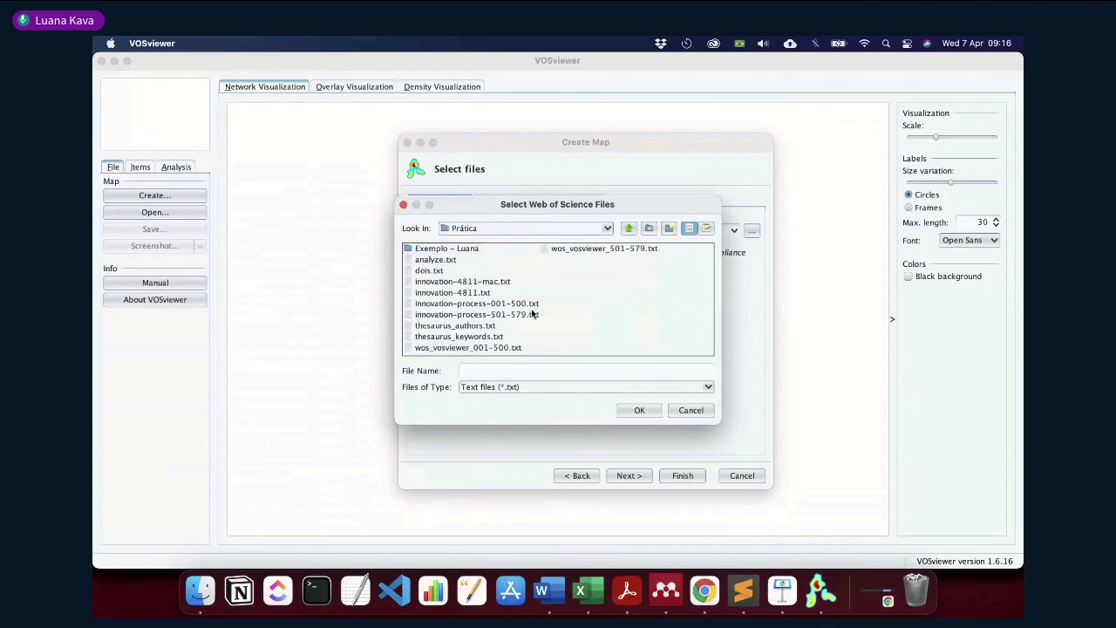
# Load wos_vosviewer_001-500.txt and wos_vosviewer_501-579.txt as the Web of Science files and continue to the analysis type
pyautogui.click(504, 348)
pyautogui.keyDown('shift'); pyautogui.click(601, 251); pyautogui.keyUp('shift')
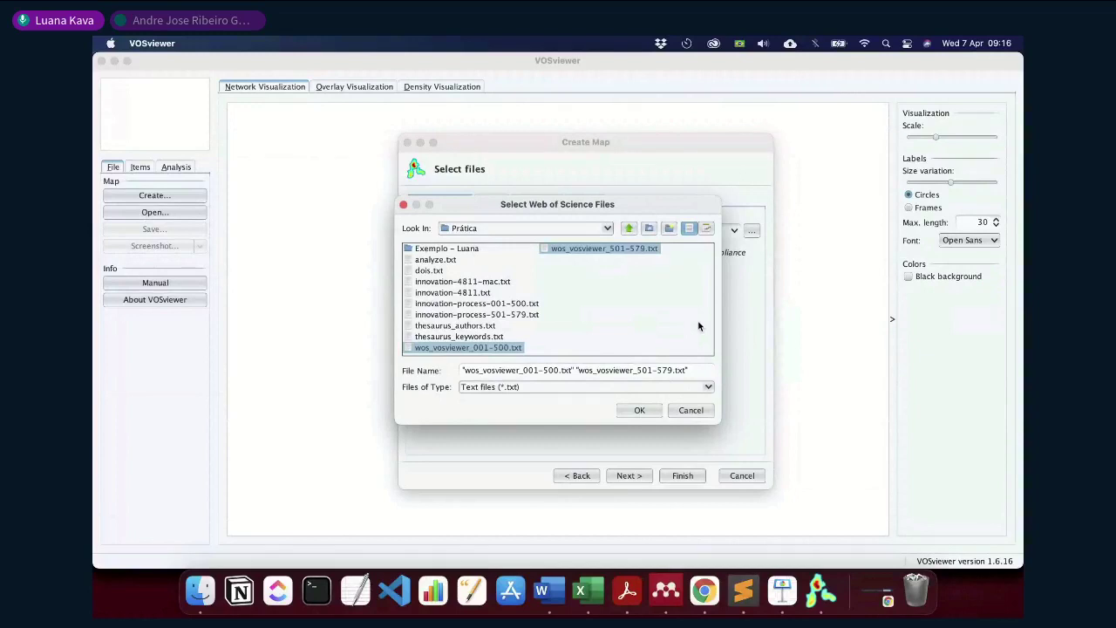
pyautogui.moveTo(631, 205)
pyautogui.mouseDown()
pyautogui.moveTo(624, 275)
pyautogui.moveTo(627, 215)
pyautogui.mouseUp()
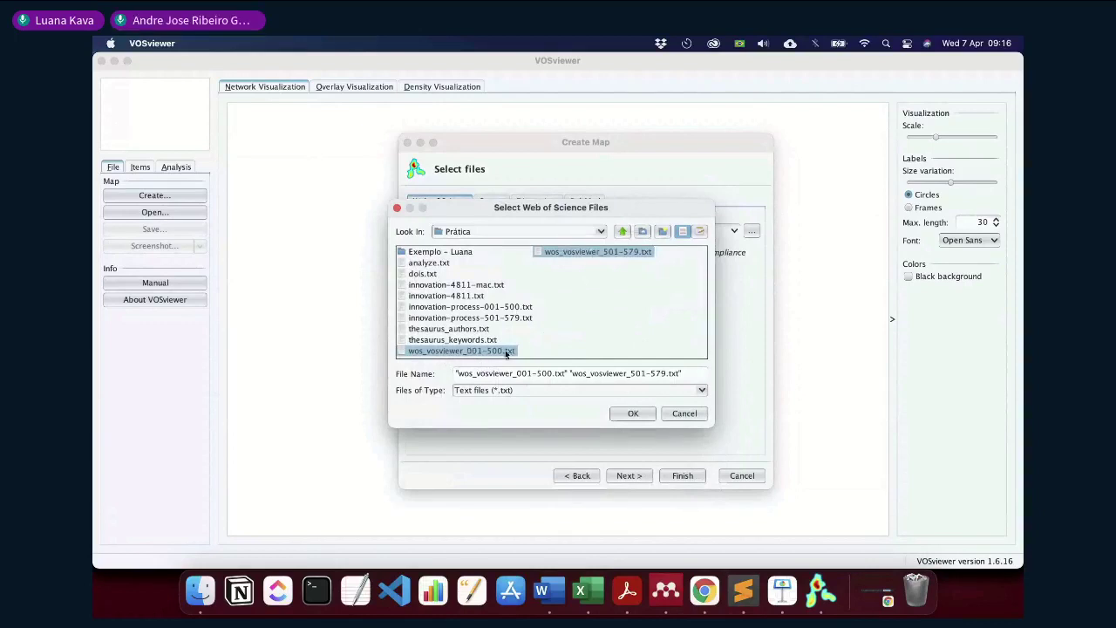
pyautogui.click(644, 414)
pyautogui.click(620, 476)
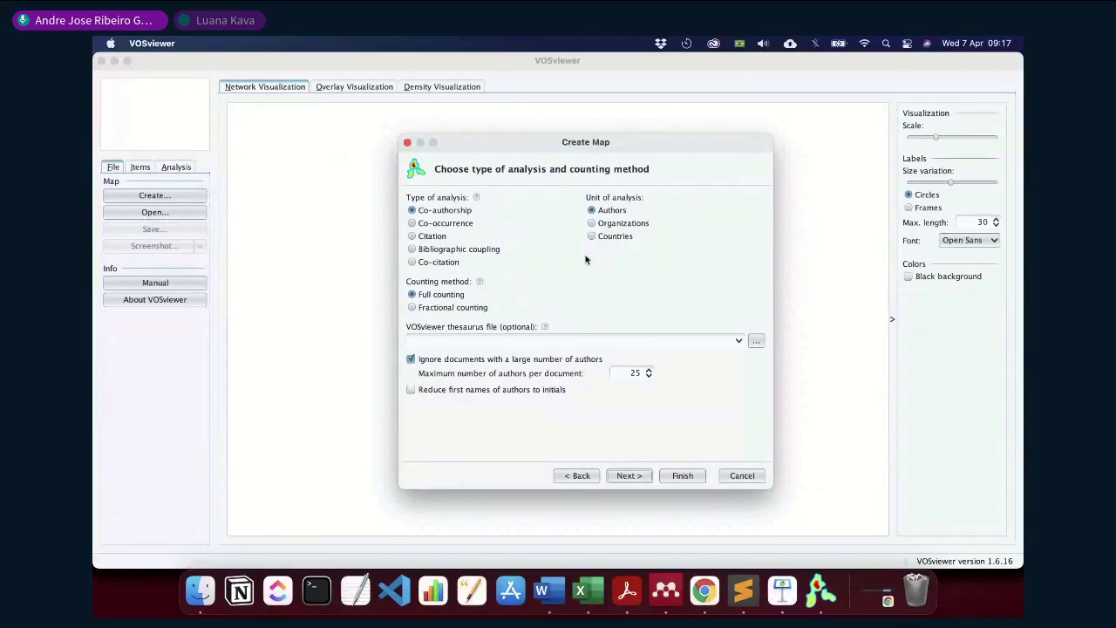
# Choose co-citation analysis with cited authors as the unit and full counting, and continue to the threshold settings
pyautogui.click(441, 263)
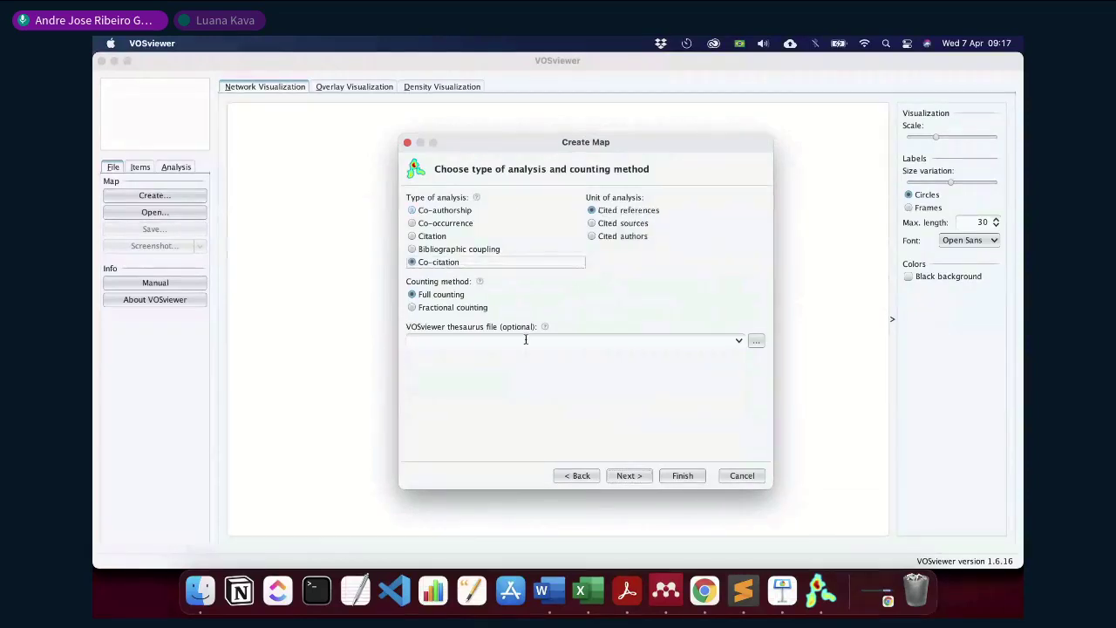
pyautogui.click(636, 238)
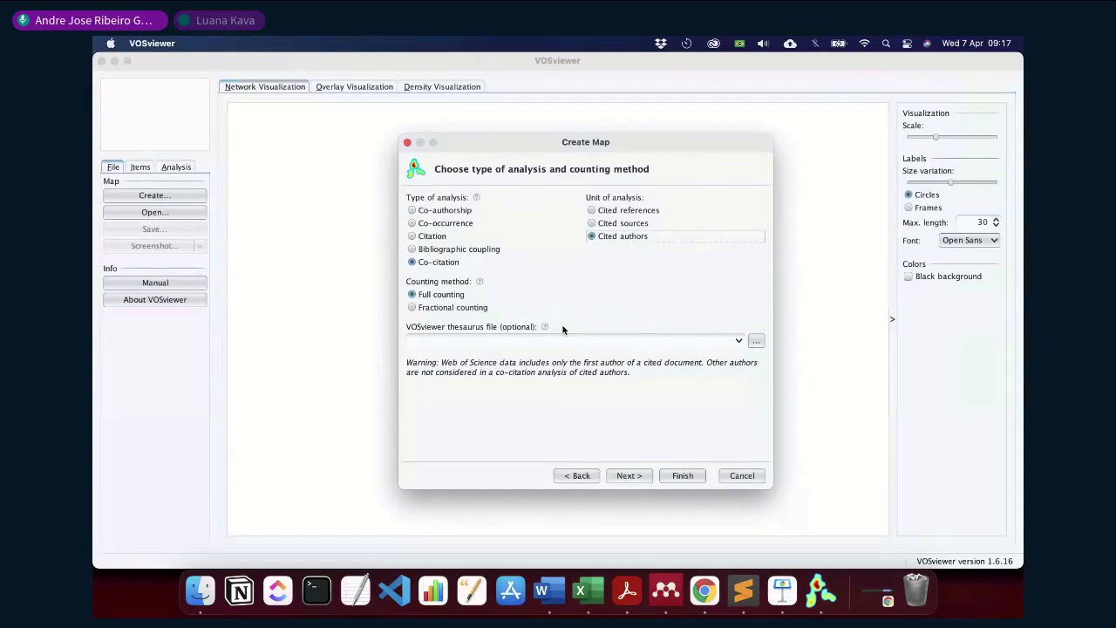
pyautogui.click(637, 477)
pyautogui.click(596, 476)
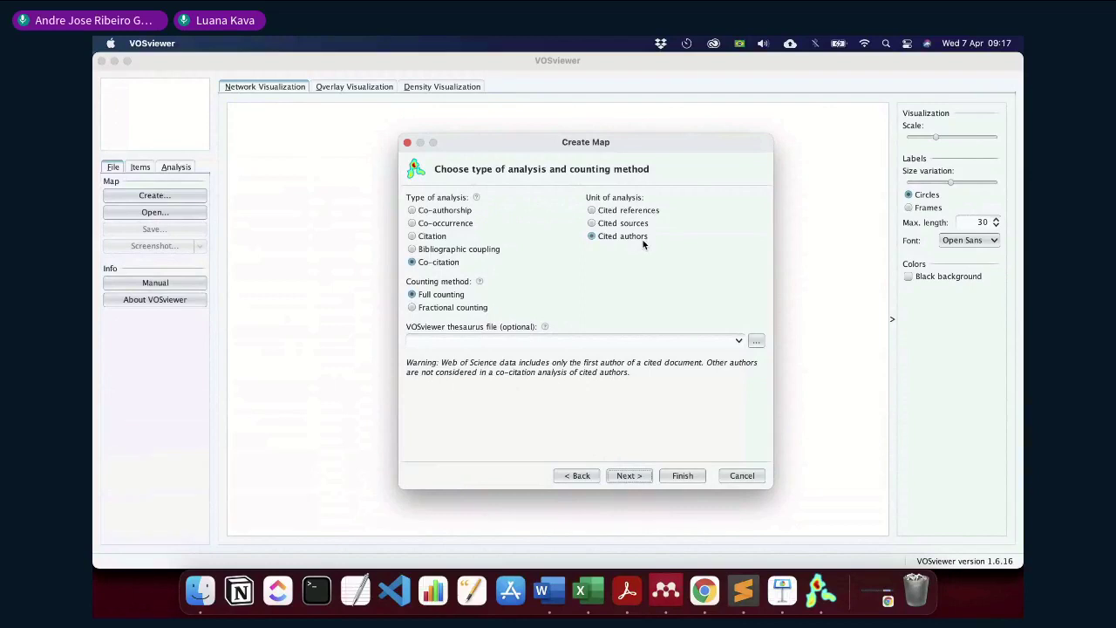
pyautogui.click(629, 476)
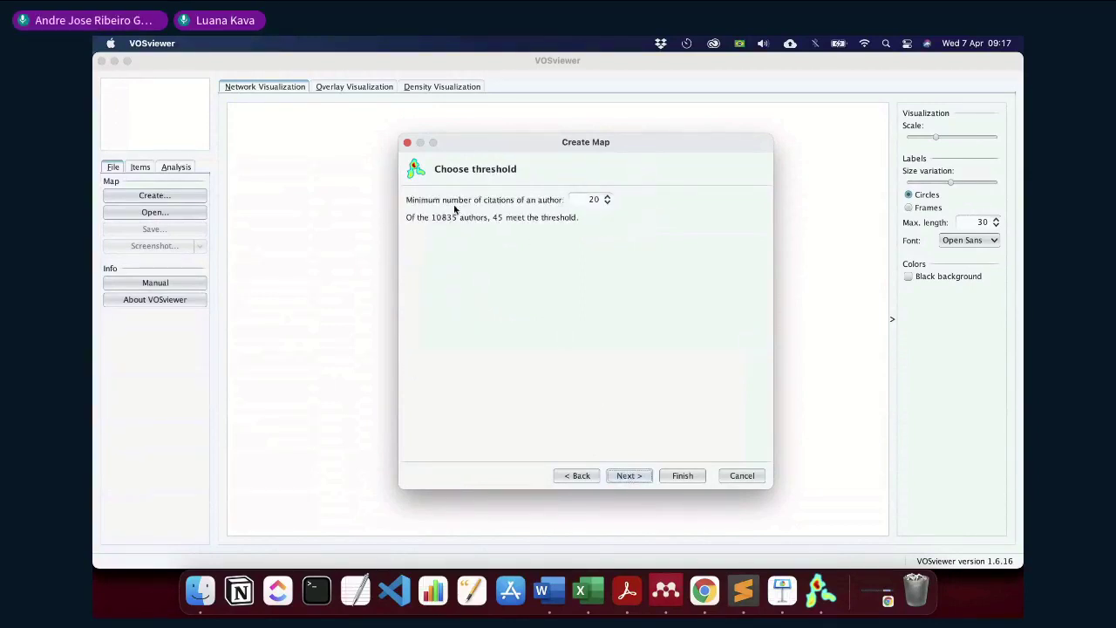
pyautogui.click(591, 475)
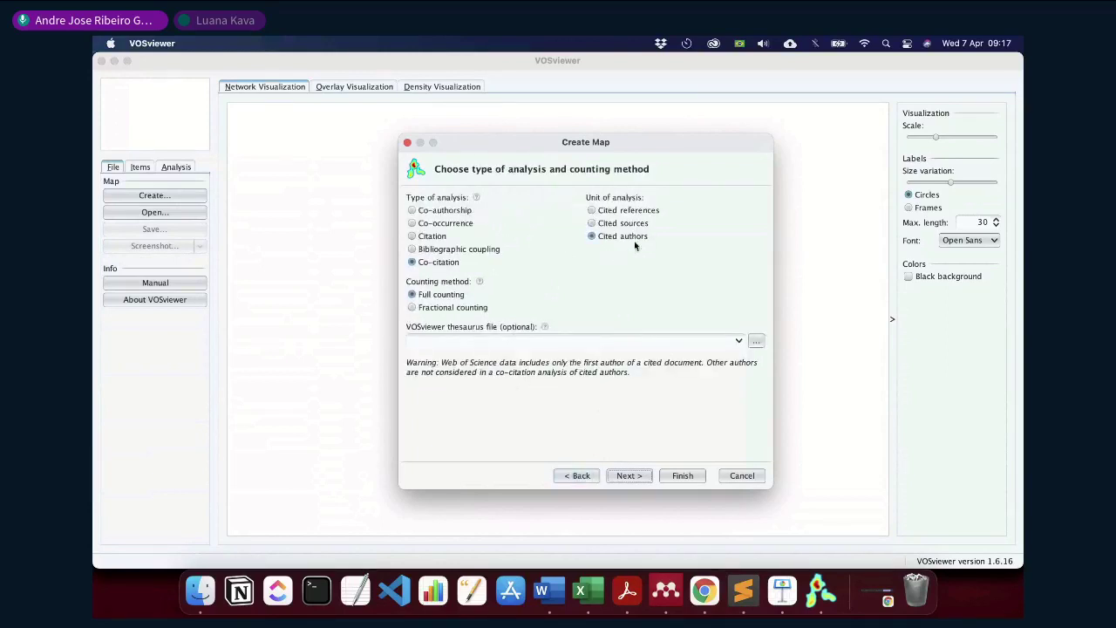
pyautogui.click(628, 478)
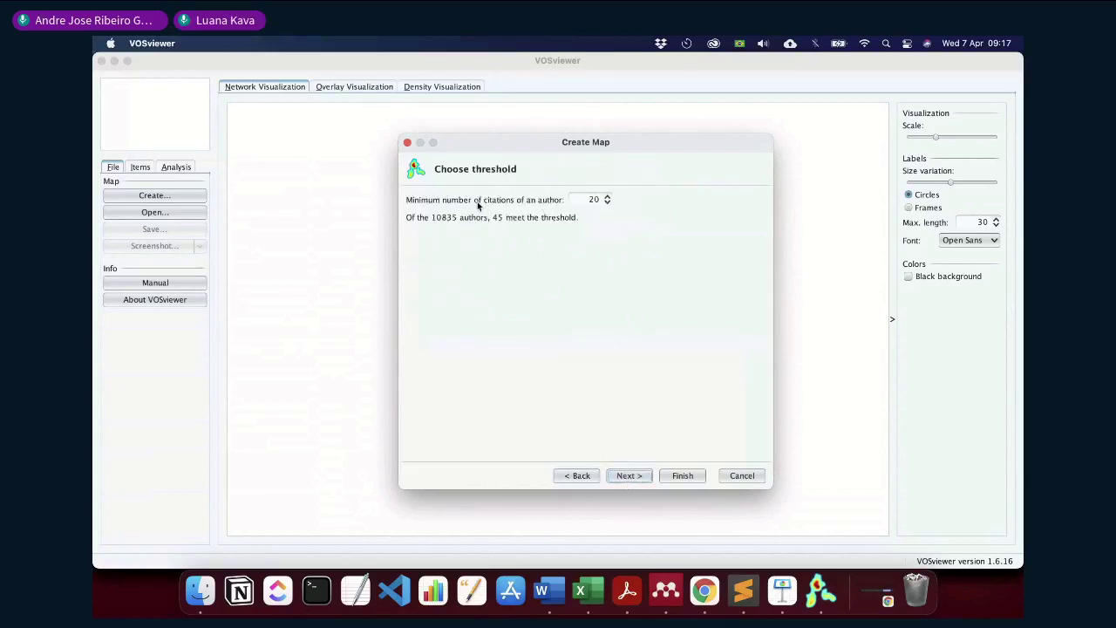
# Set the minimum number of citations of an author to 10 and continue
pyautogui.doubleClick(591, 200)
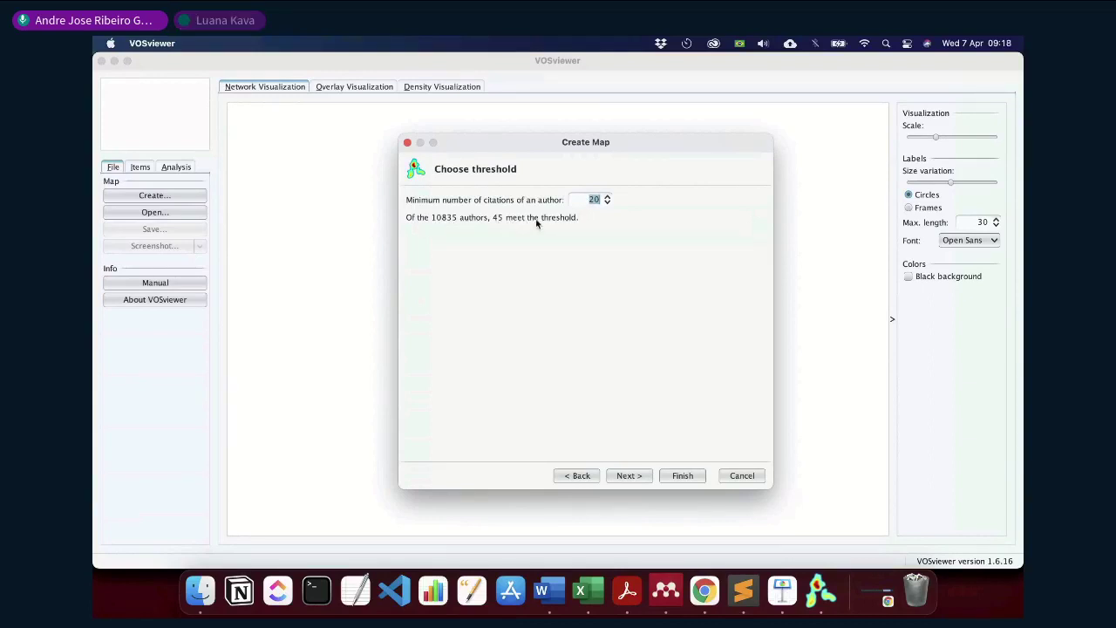
pyautogui.click(593, 200)
pyautogui.doubleClick(587, 201)
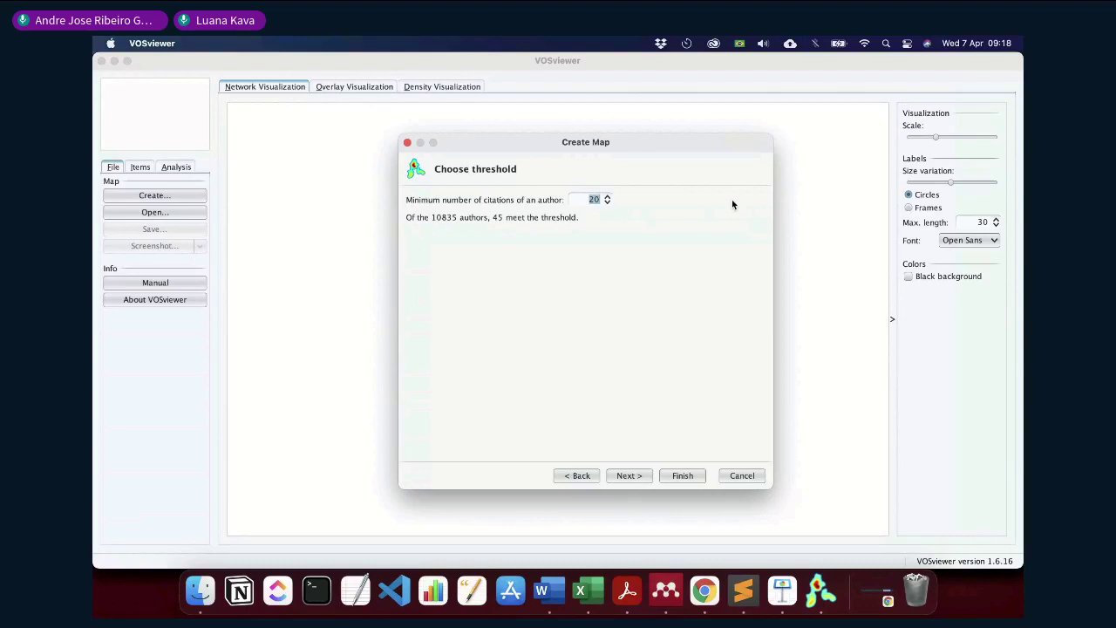
pyautogui.write('10')
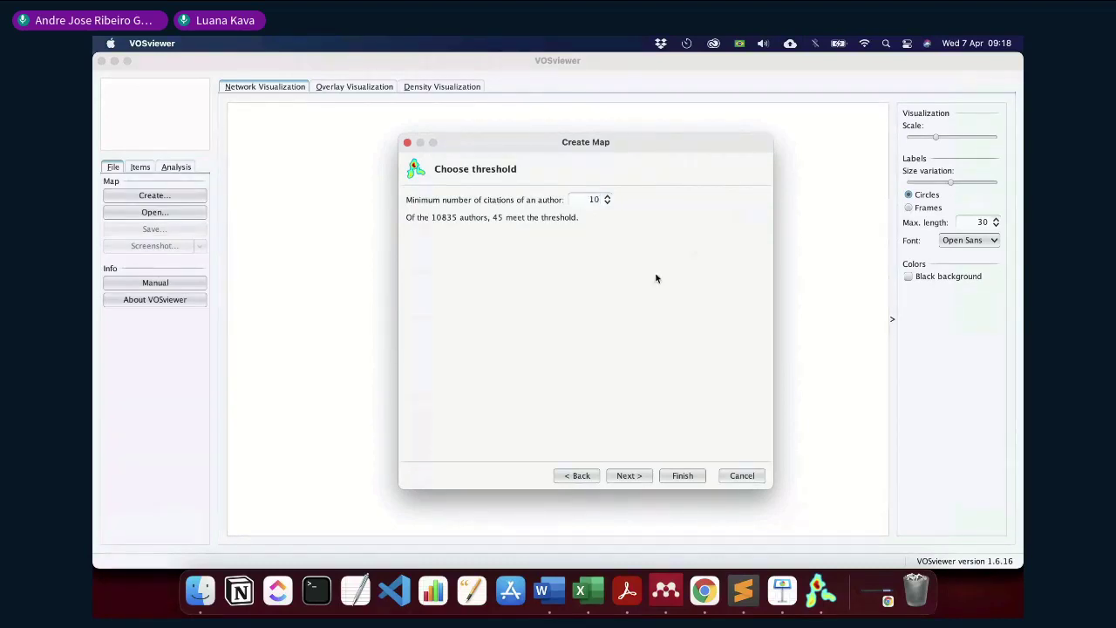
pyautogui.press('Tab')
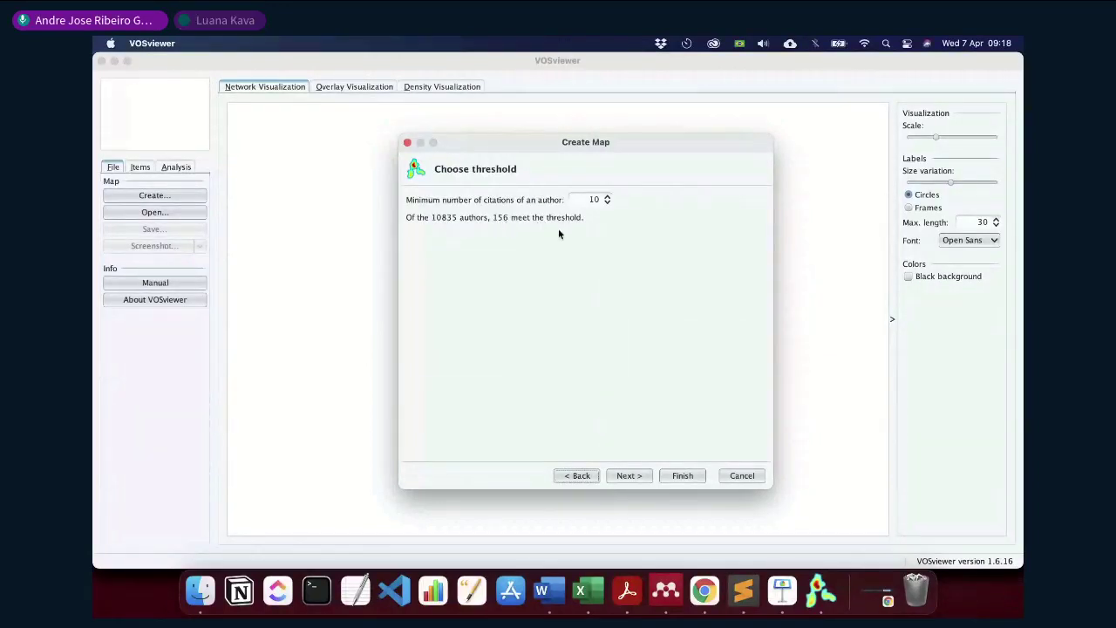
pyautogui.click(628, 476)
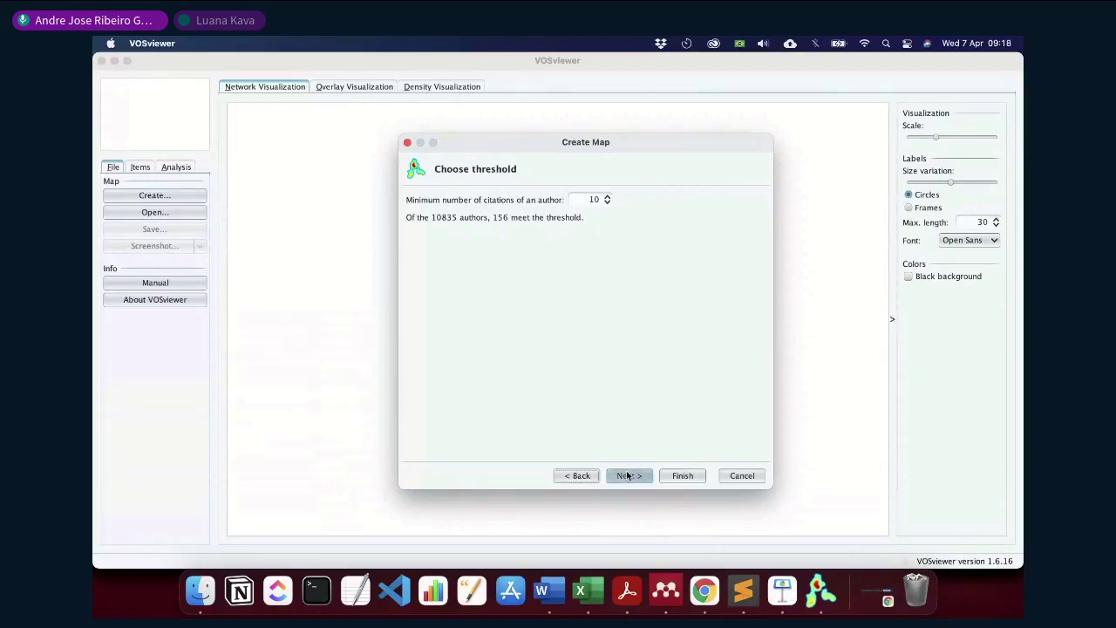
# Set the number of authors to be selected to 100 and continue to the author verification list
pyautogui.doubleClick(564, 222)
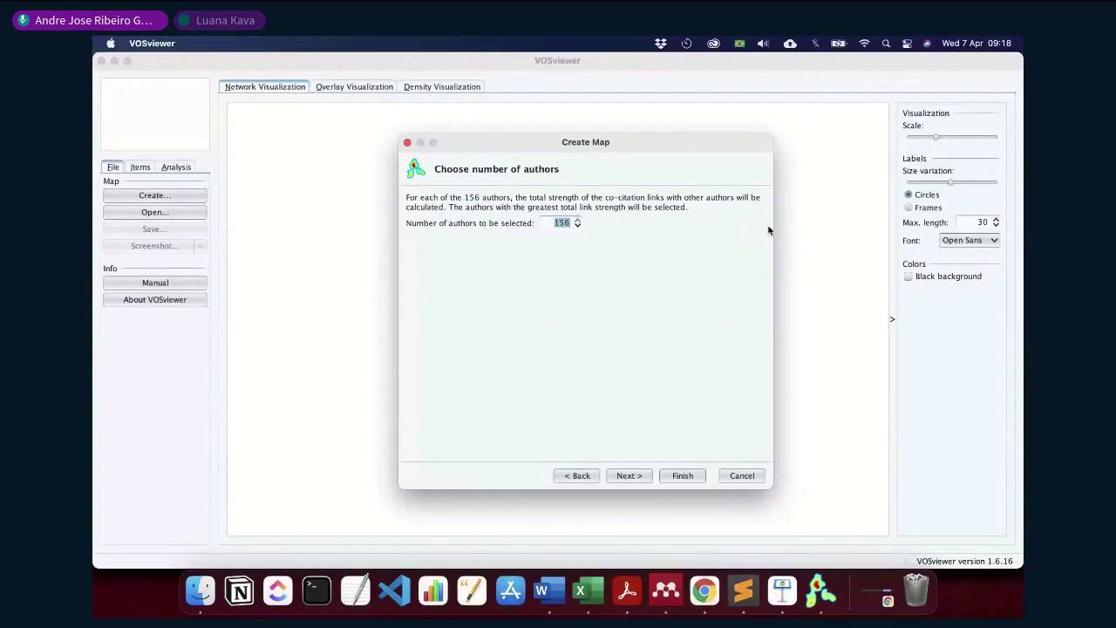
pyautogui.write('100')
pyautogui.click(631, 478)
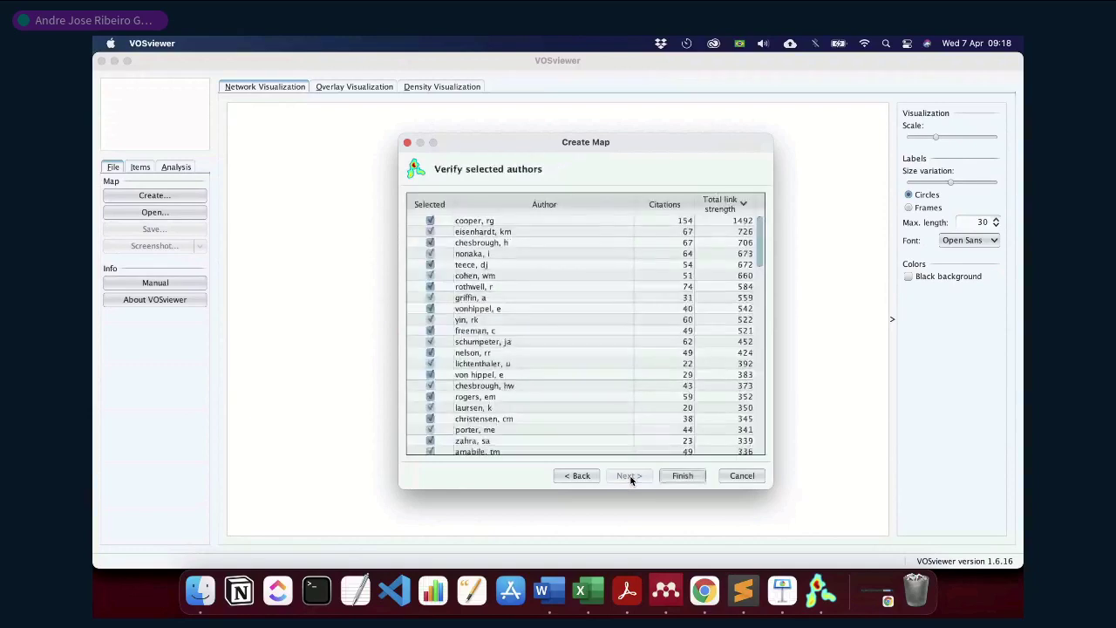
# Review the selected authors with their citations and total link strength, and finish creating the co-citation map
pyautogui.scroll(-10, 631, 358)
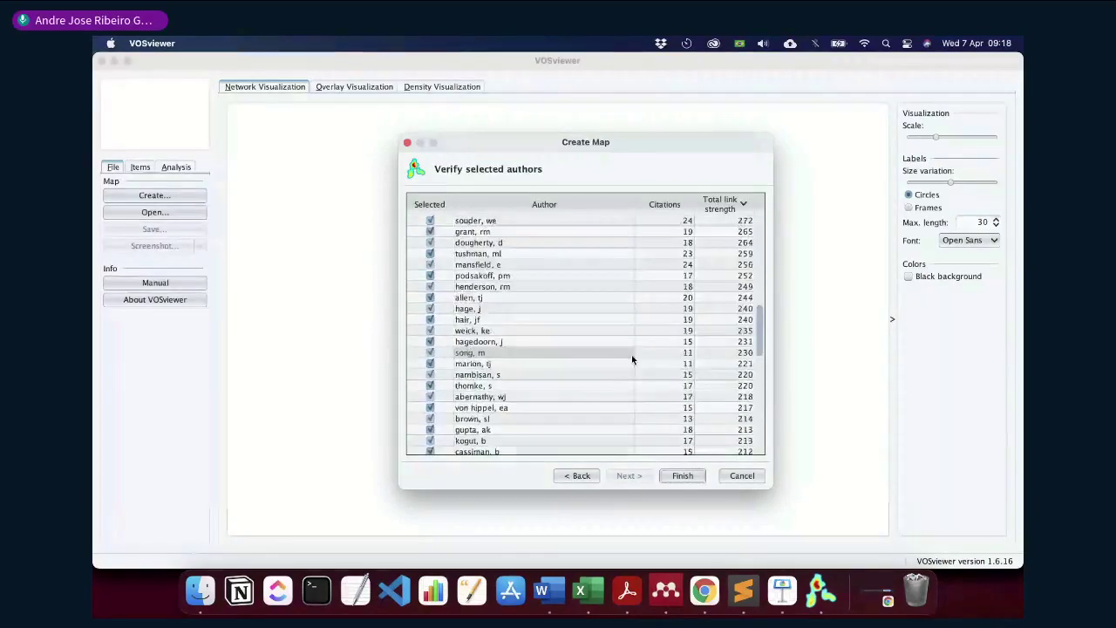
pyautogui.scroll(10, 630, 367)
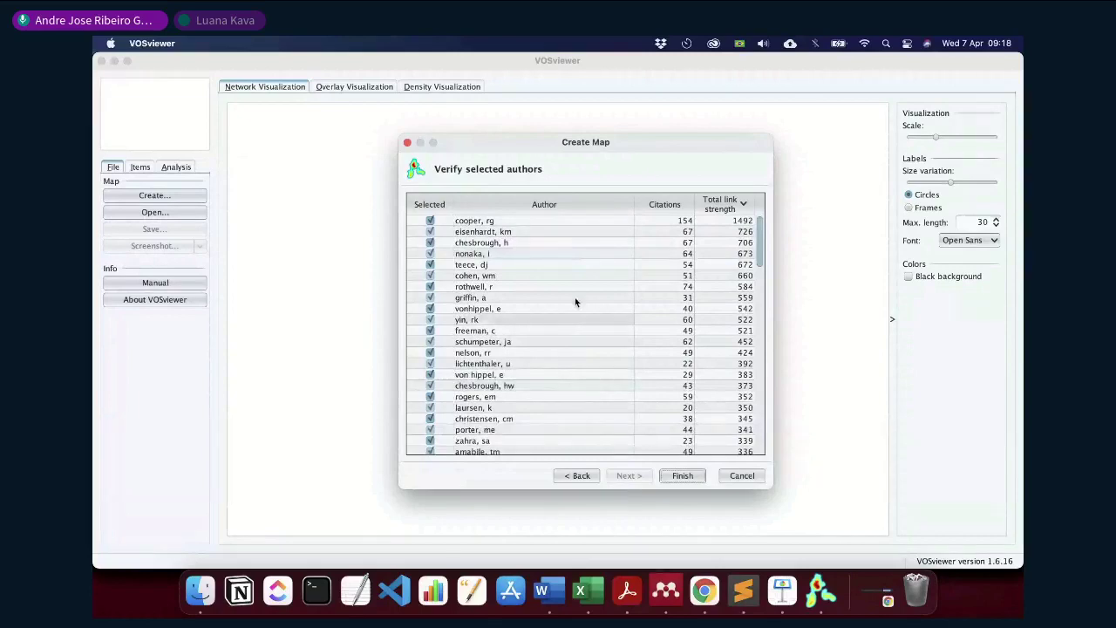
pyautogui.scroll(-10, 548, 424)
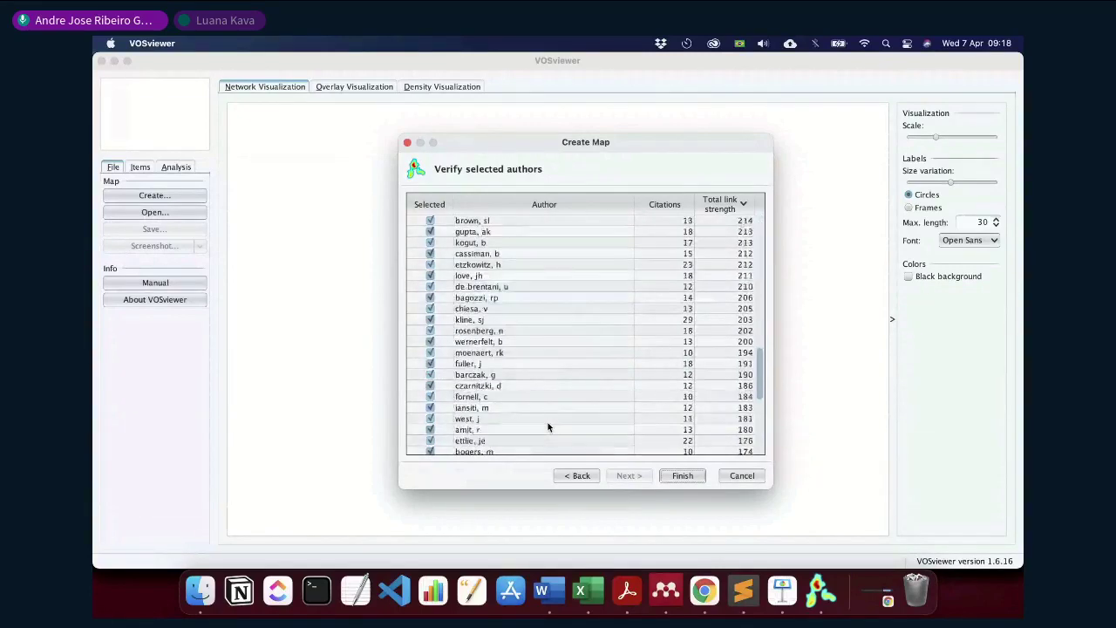
pyautogui.scroll(10, 549, 424)
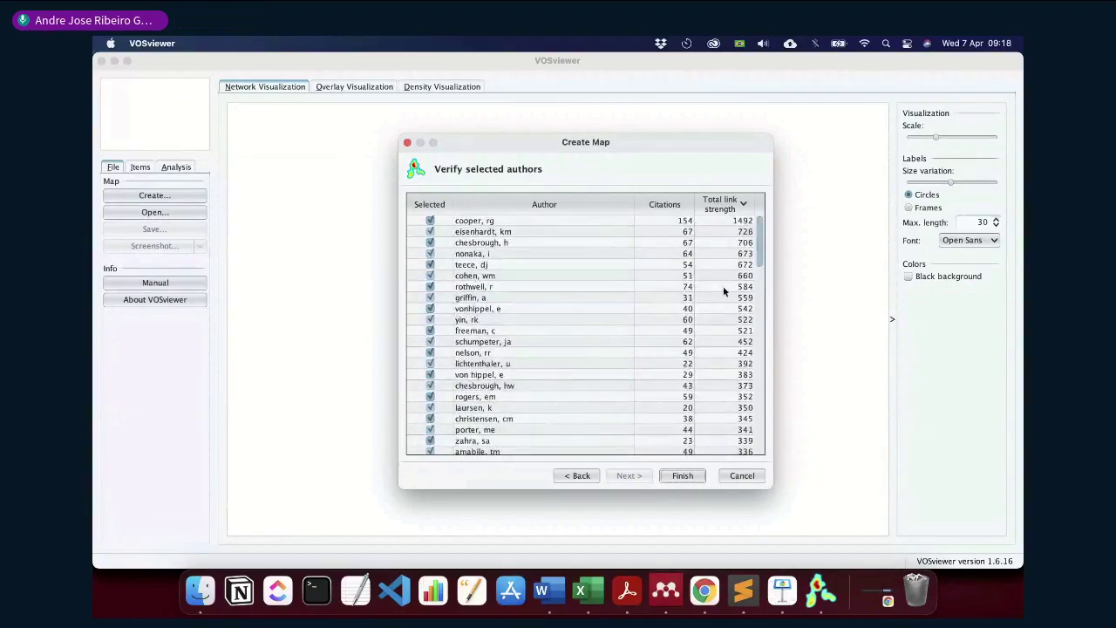
pyautogui.scroll(-10, 571, 297)
pyautogui.scroll(10, 575, 321)
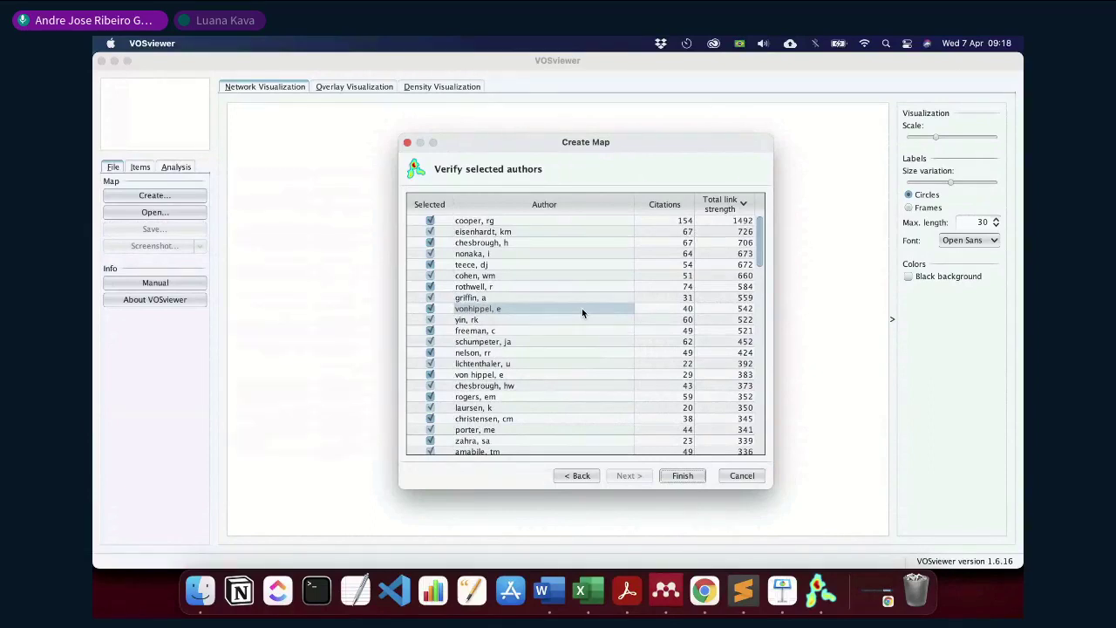
pyautogui.click(674, 476)
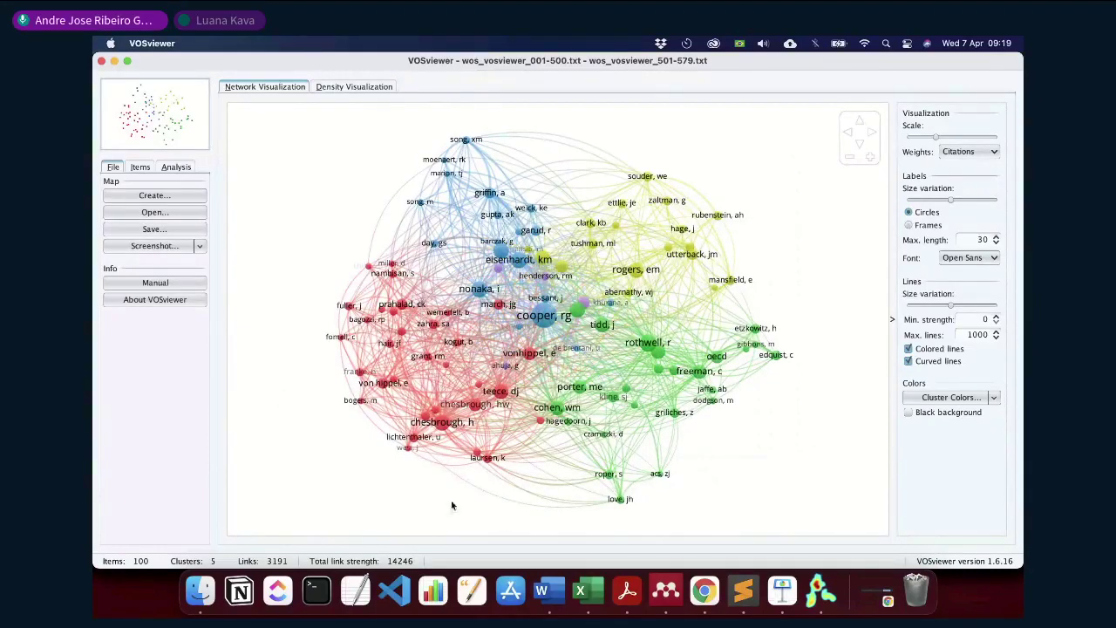
# Examine the authors listed in each cluster and inspect the links of individual author nodes in the network
pyautogui.click(141, 167)
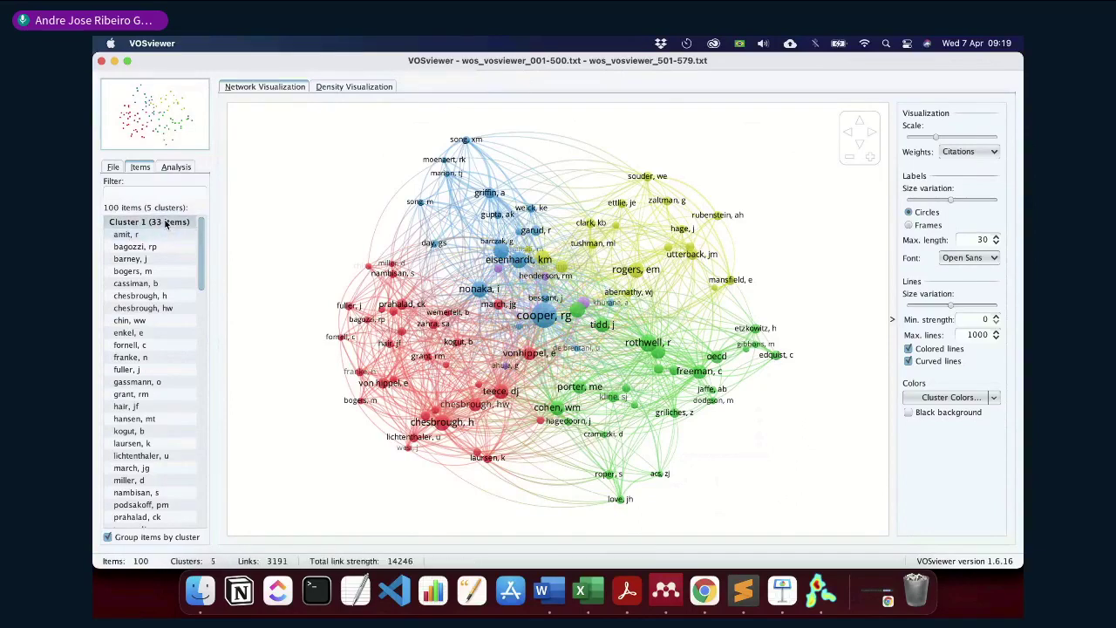
pyautogui.scroll(-10, 179, 297)
pyautogui.scroll(-10, 183, 314)
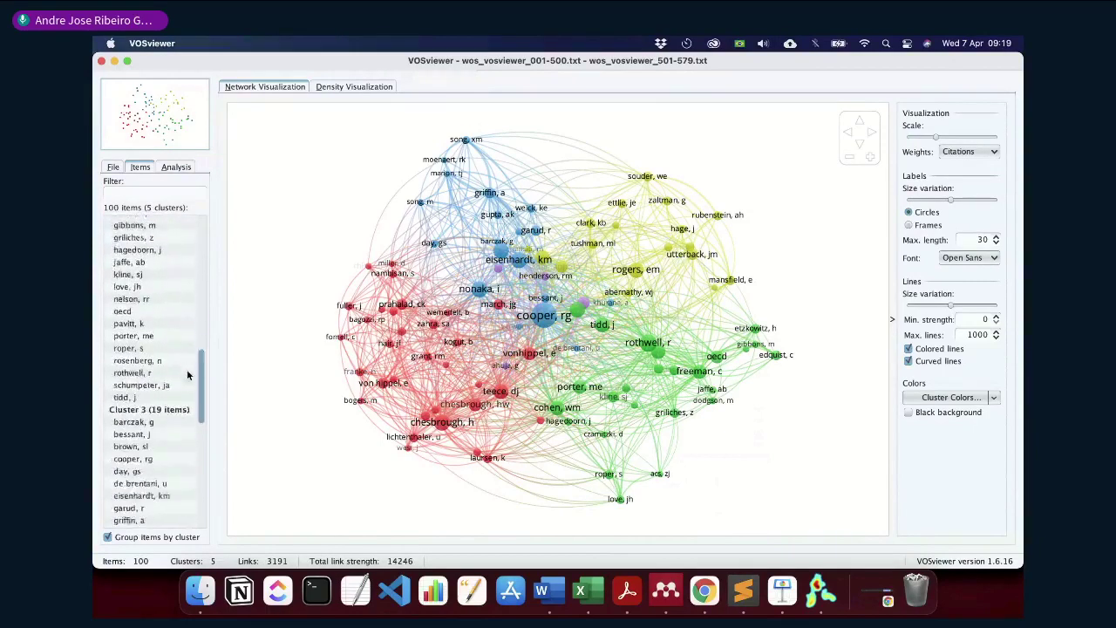
pyautogui.scroll(-10, 187, 376)
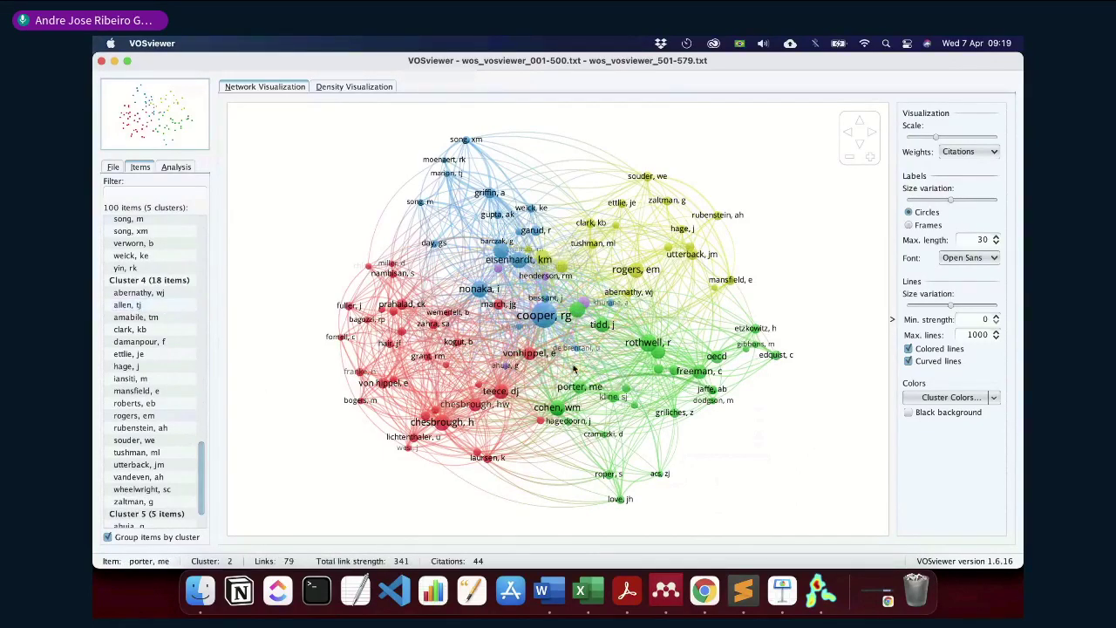
pyautogui.click(478, 408)
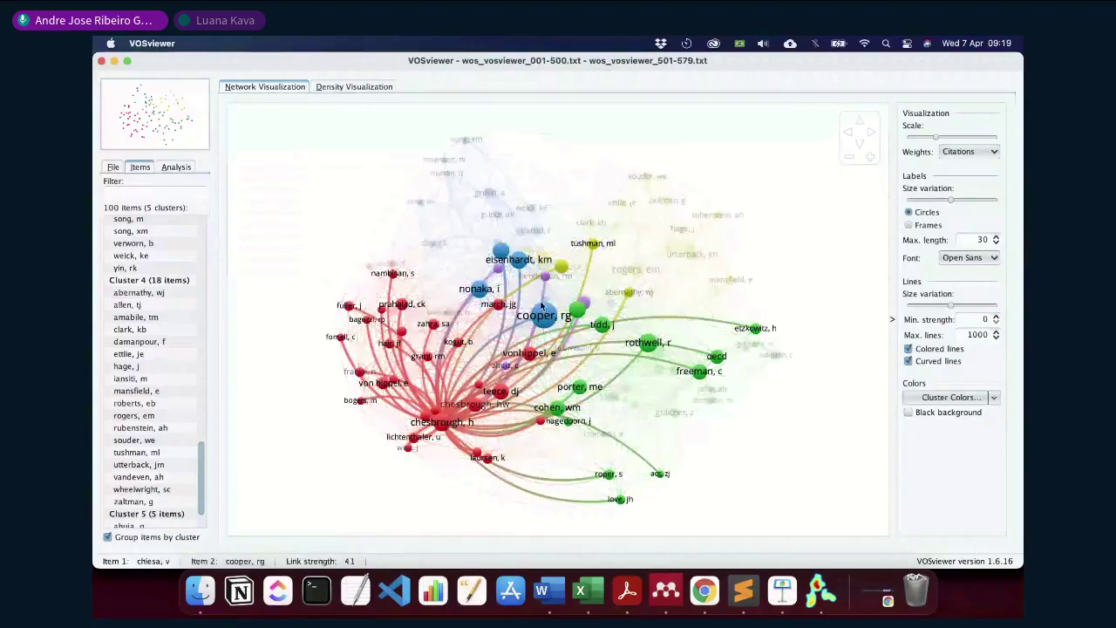
pyautogui.click(488, 296)
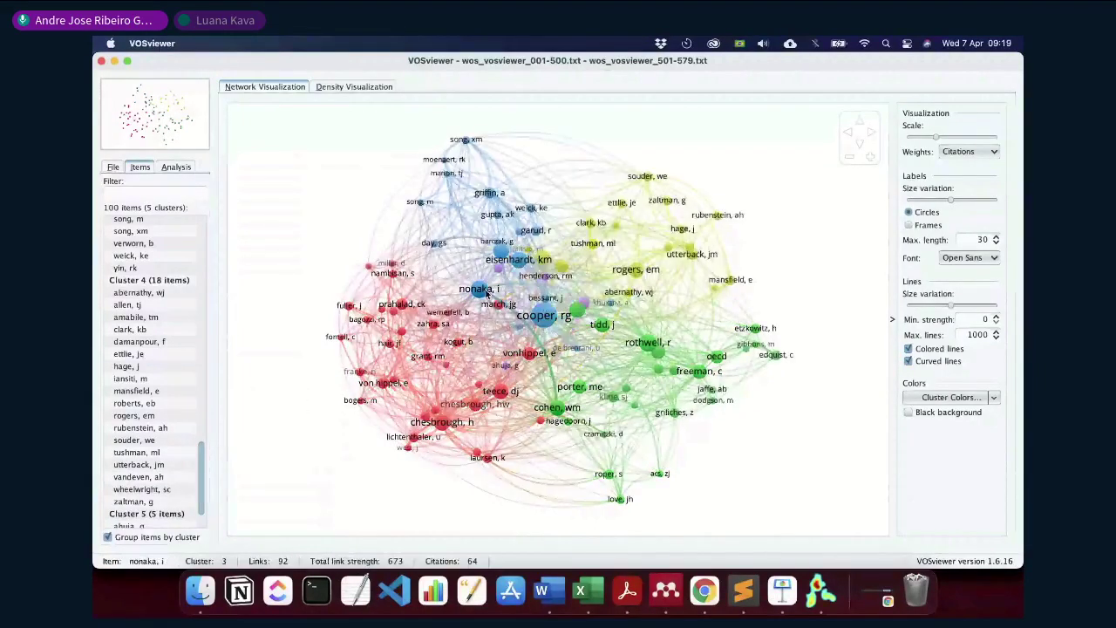
pyautogui.click(487, 294)
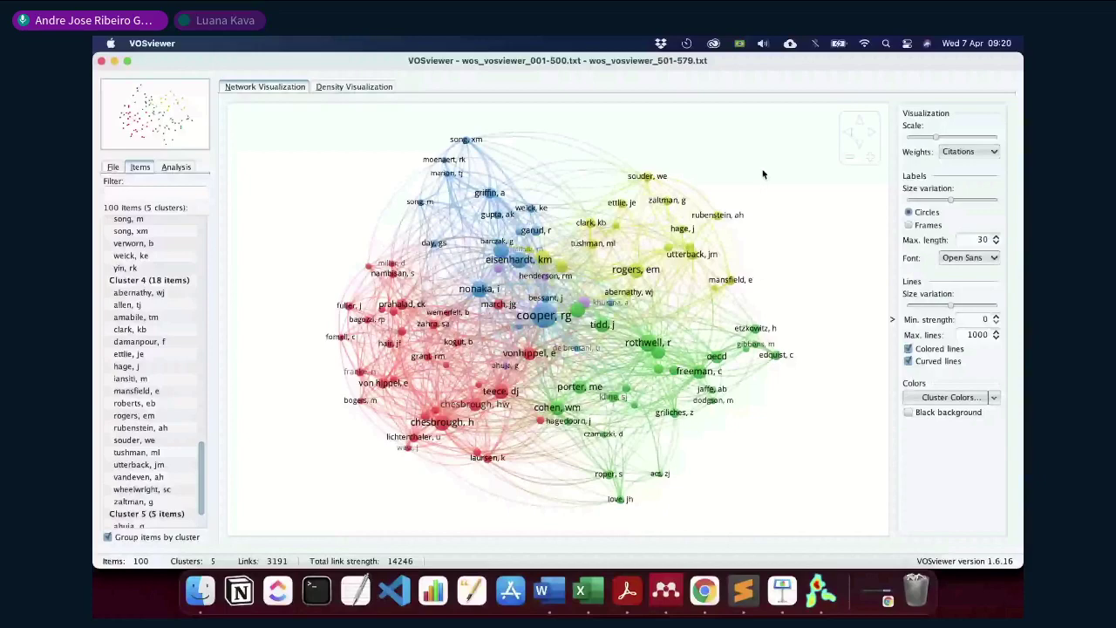
# Turn off colored and curved lines in the network map and slightly increase the visualization scale
pyautogui.click(952, 351)
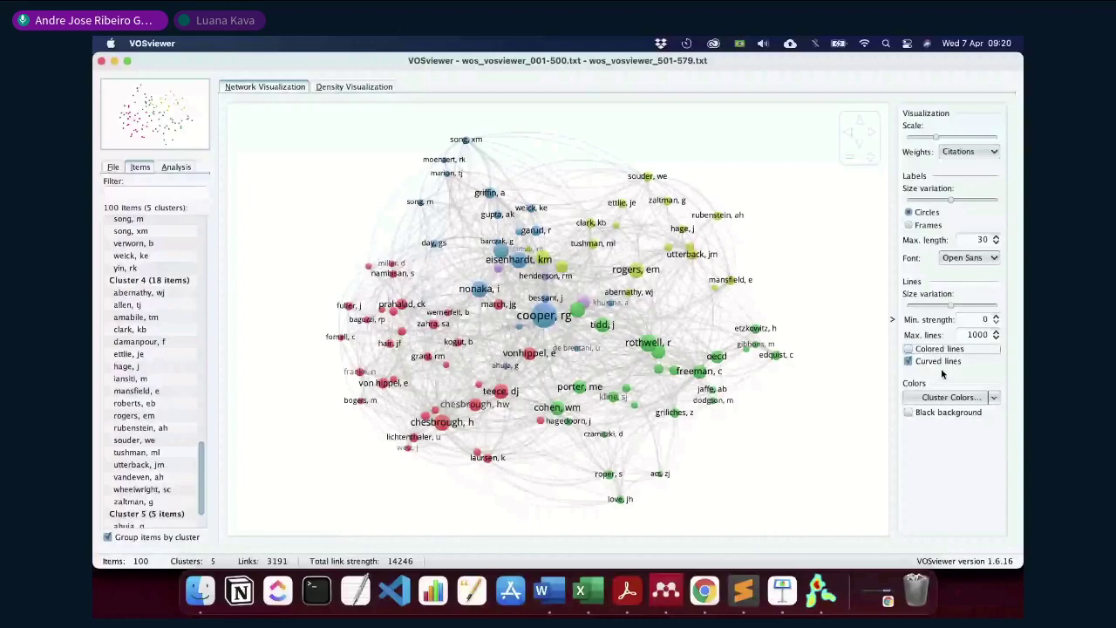
pyautogui.click(938, 361)
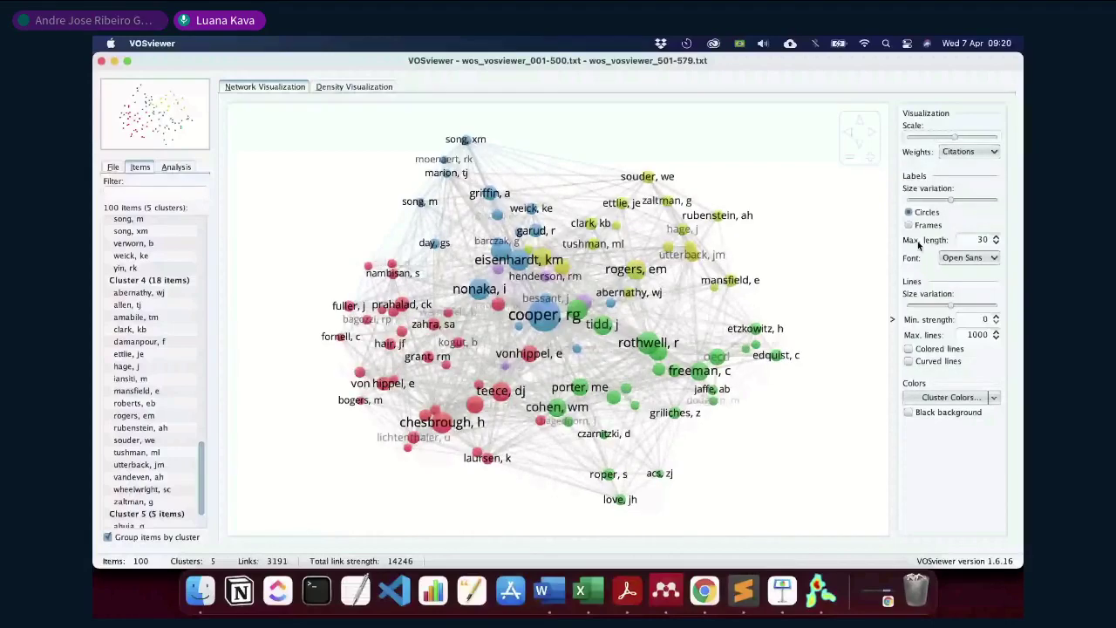
pyautogui.click(950, 138)
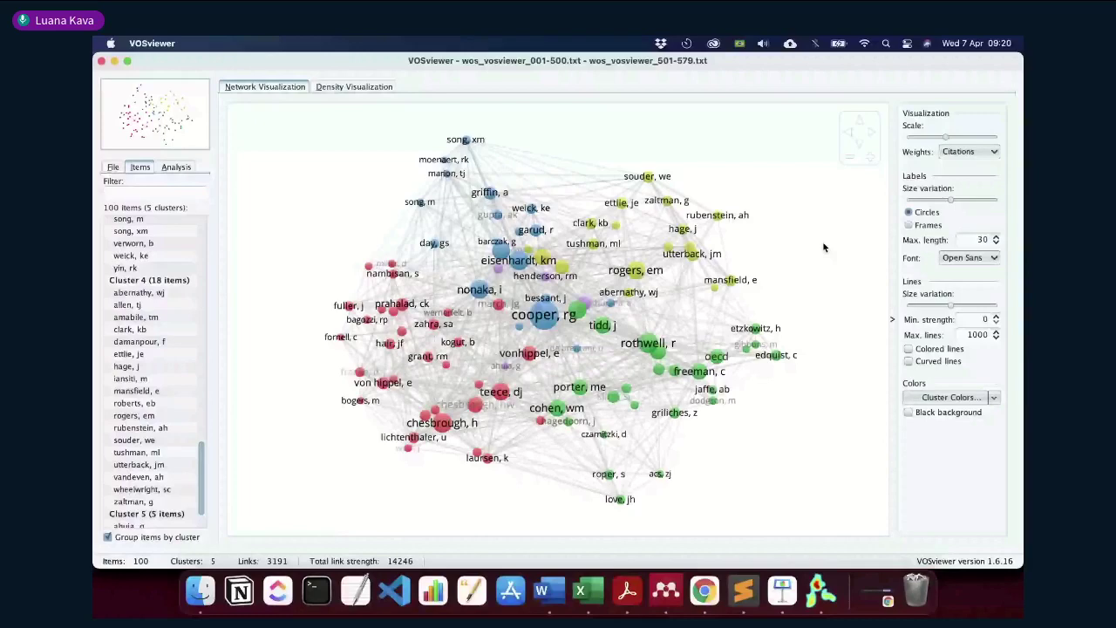
# Limit the network map to a maximum of 400 lines
pyautogui.doubleClick(978, 335)
pyautogui.write('400')
pyautogui.press('Return')
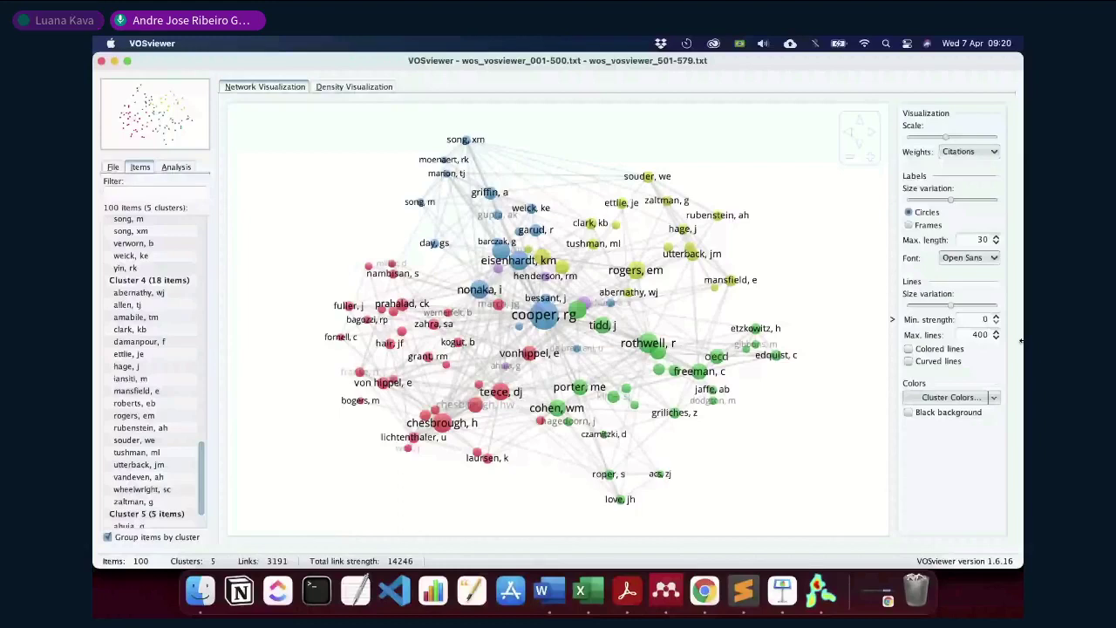
pyautogui.doubleClick(980, 335)
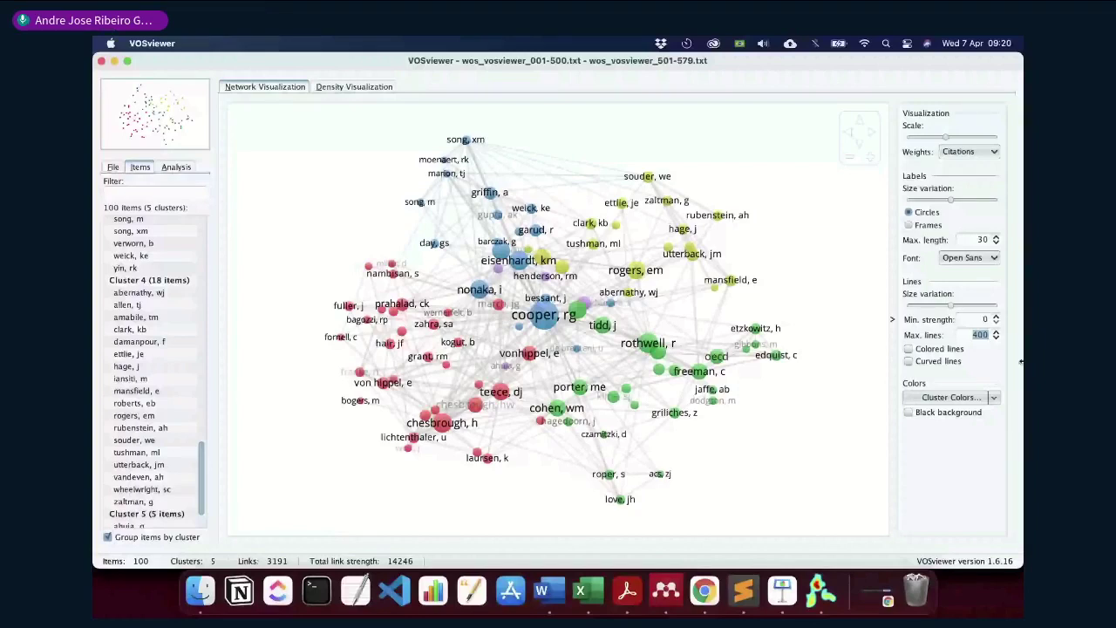
pyautogui.click(996, 323)
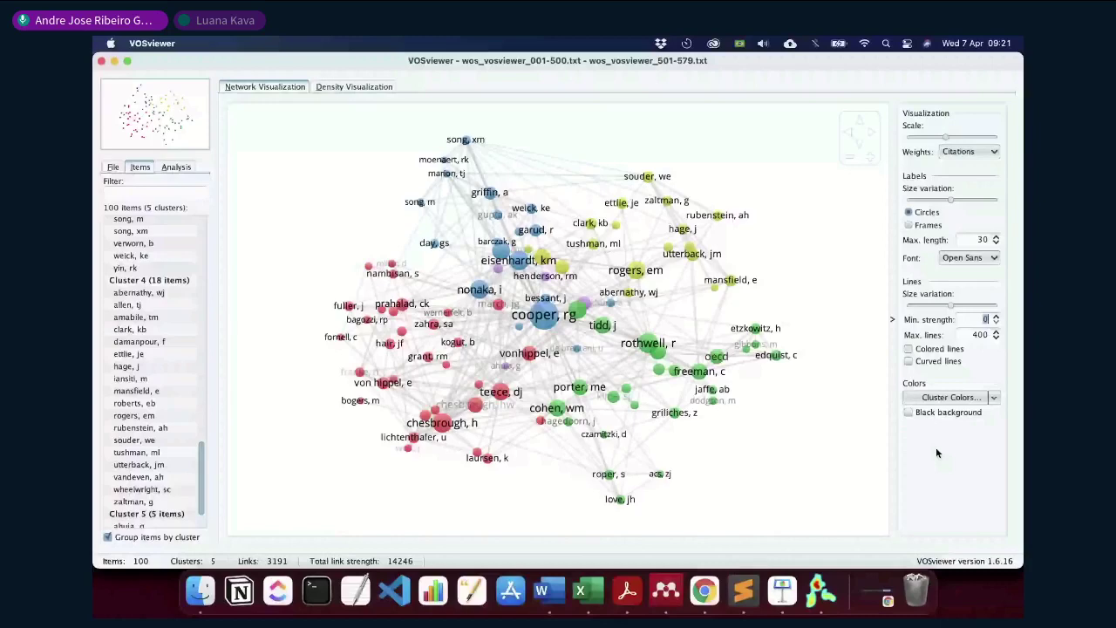
# Display the author co-citation map as a density visualization
pyautogui.click(340, 87)
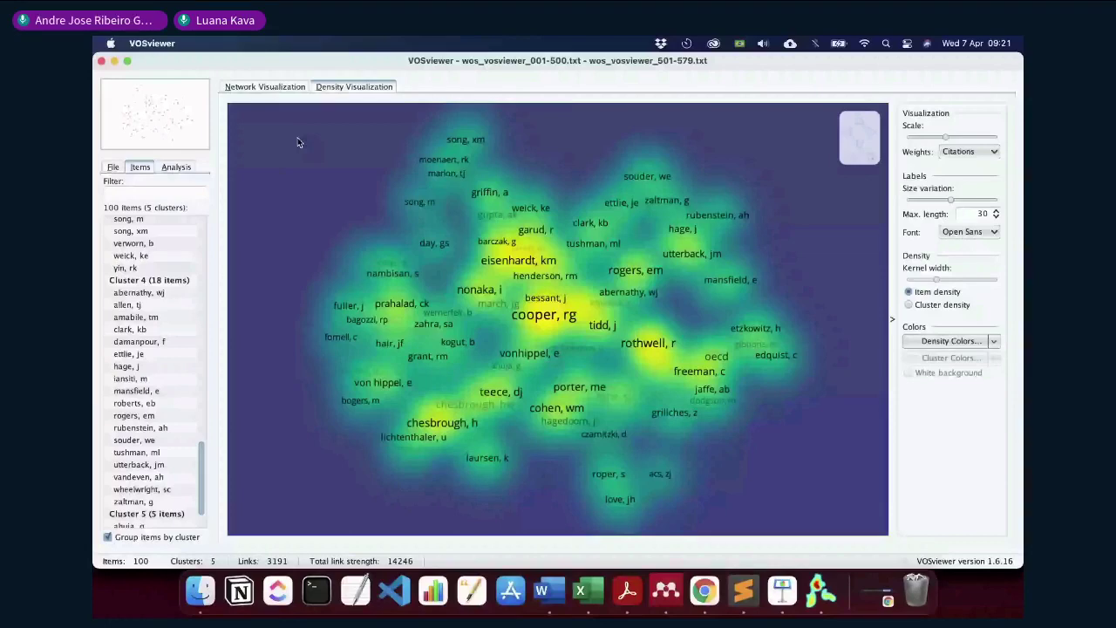
# Return to the network visualization of the author co-citation map
pyautogui.click(276, 89)
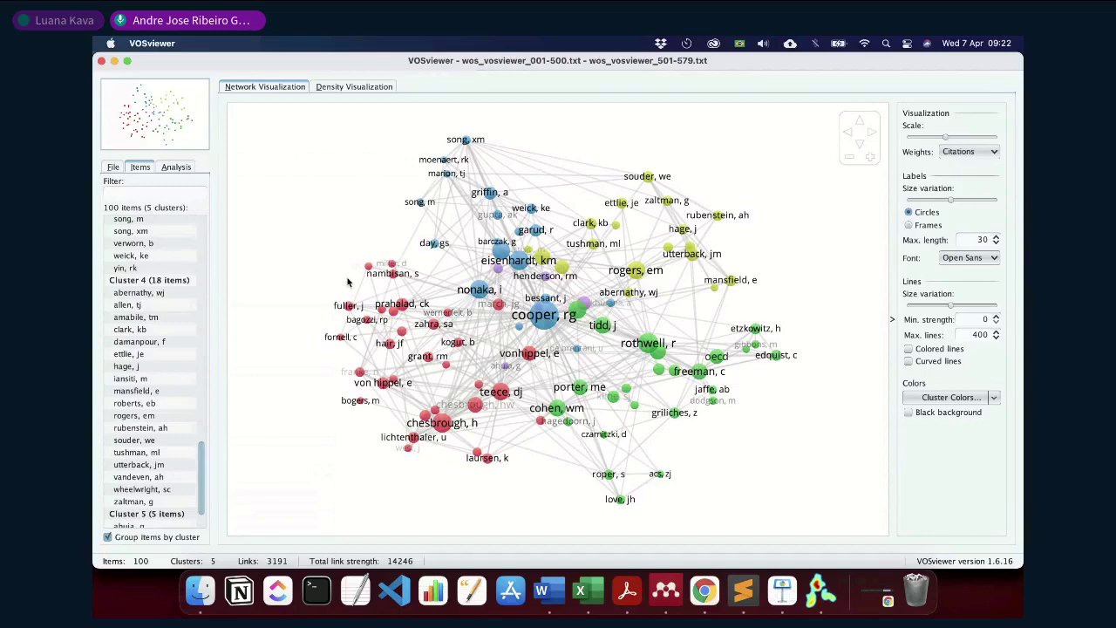
pyautogui.click(114, 167)
pyautogui.click(154, 195)
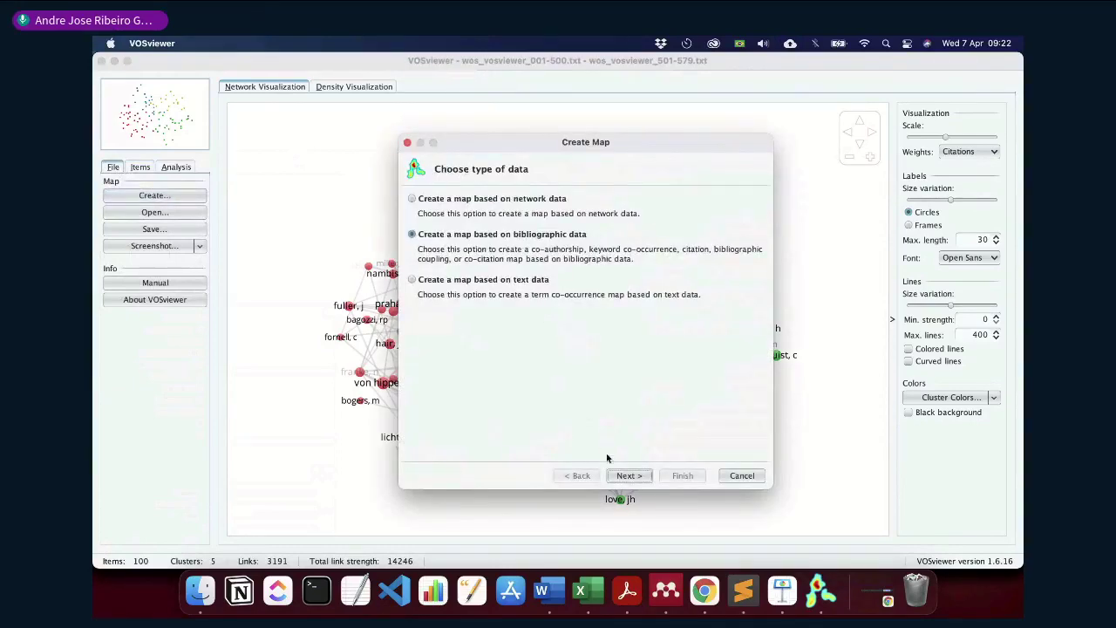
pyautogui.click(741, 476)
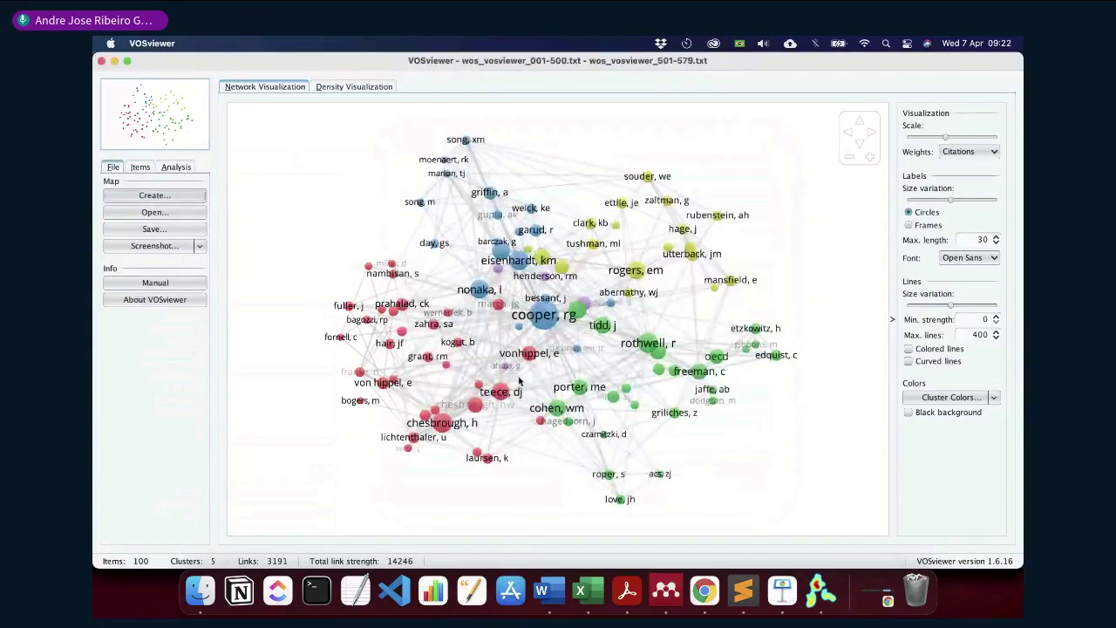
# Bring up the list of selected authors for a new map from the Web of Science files, keeping the existing cited-authors co-citation settings
pyautogui.click(155, 196)
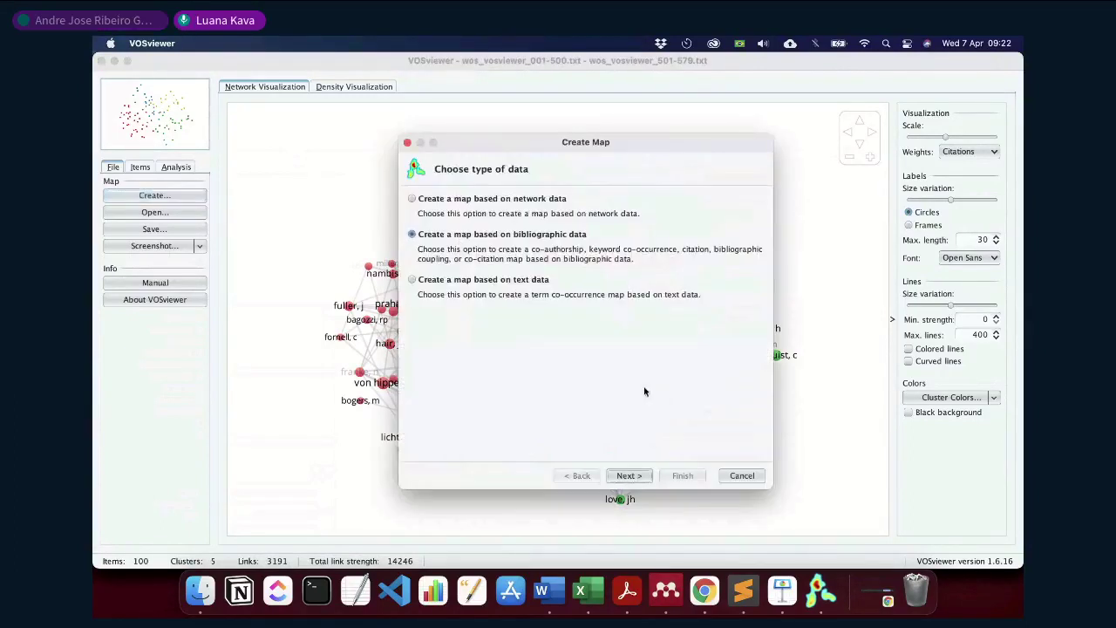
pyautogui.click(629, 475)
pyautogui.click(630, 475)
pyautogui.click(630, 475)
pyautogui.click(630, 475)
pyautogui.click(630, 475)
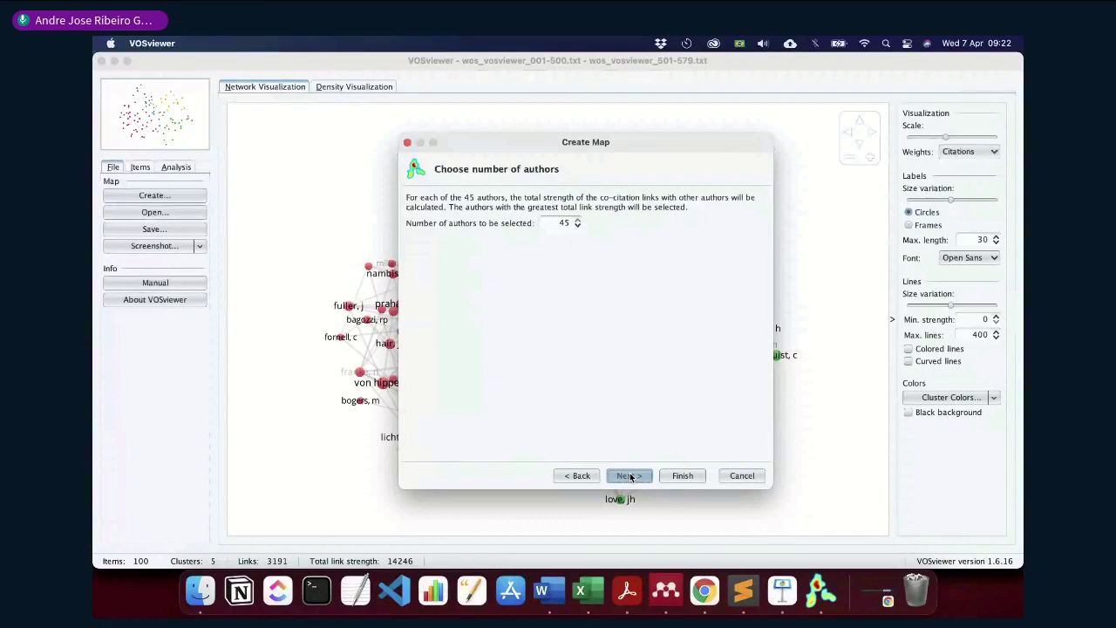
pyautogui.click(629, 475)
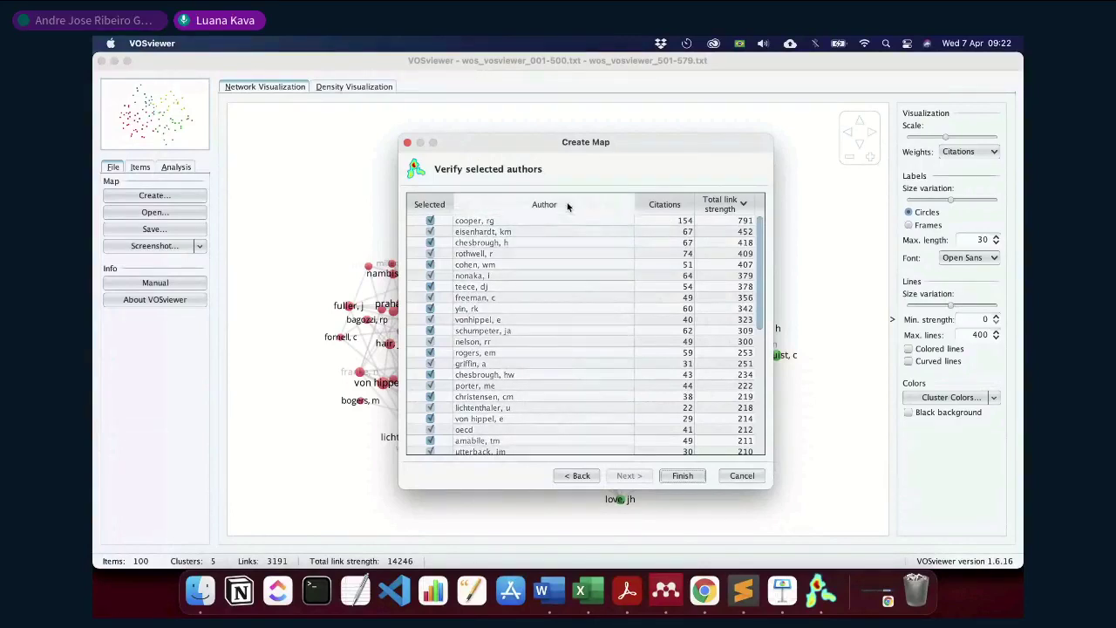
# Sort the selected authors alphabetically, check for name variants of the same author, and leave without creating the map
pyautogui.scroll(-20, 523, 354)
pyautogui.scroll(20, 523, 354)
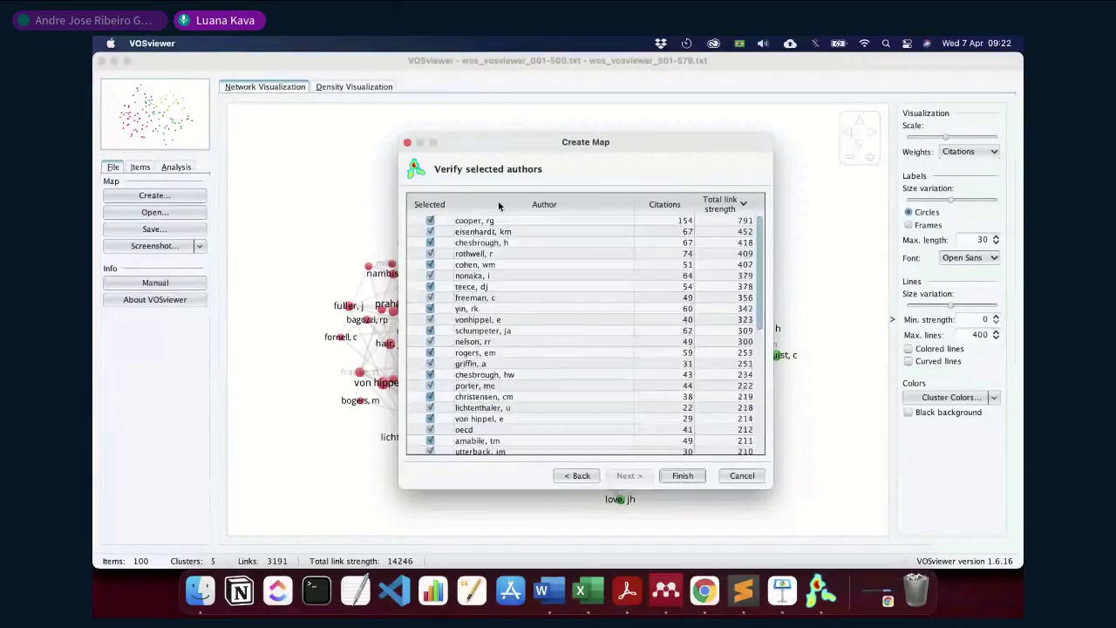
pyautogui.click(498, 201)
pyautogui.scroll(1, 558, 323)
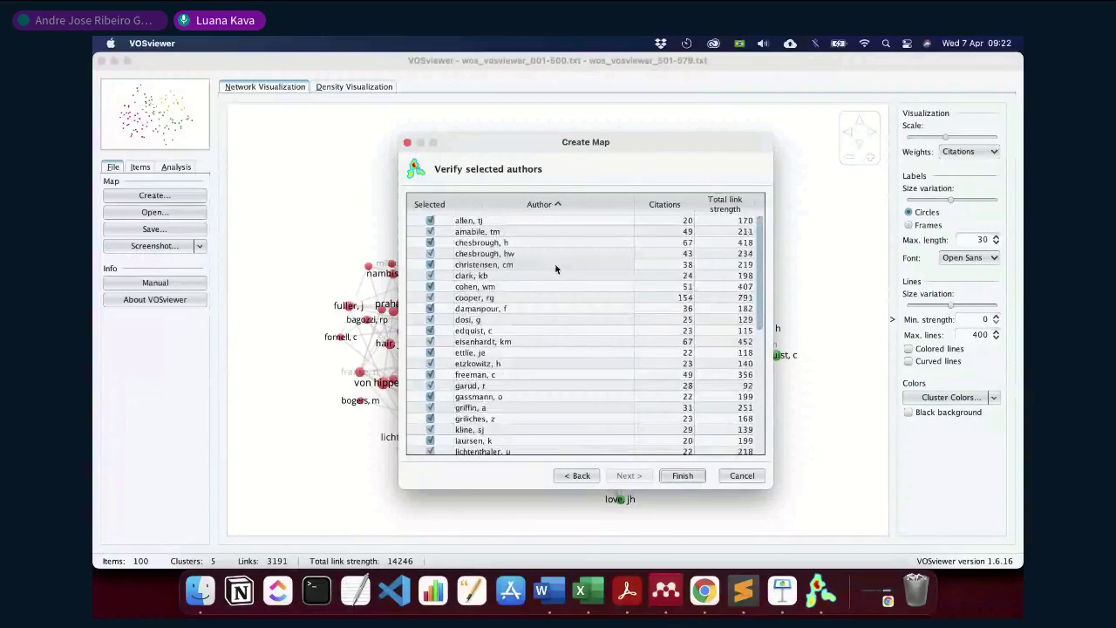
pyautogui.click(548, 256)
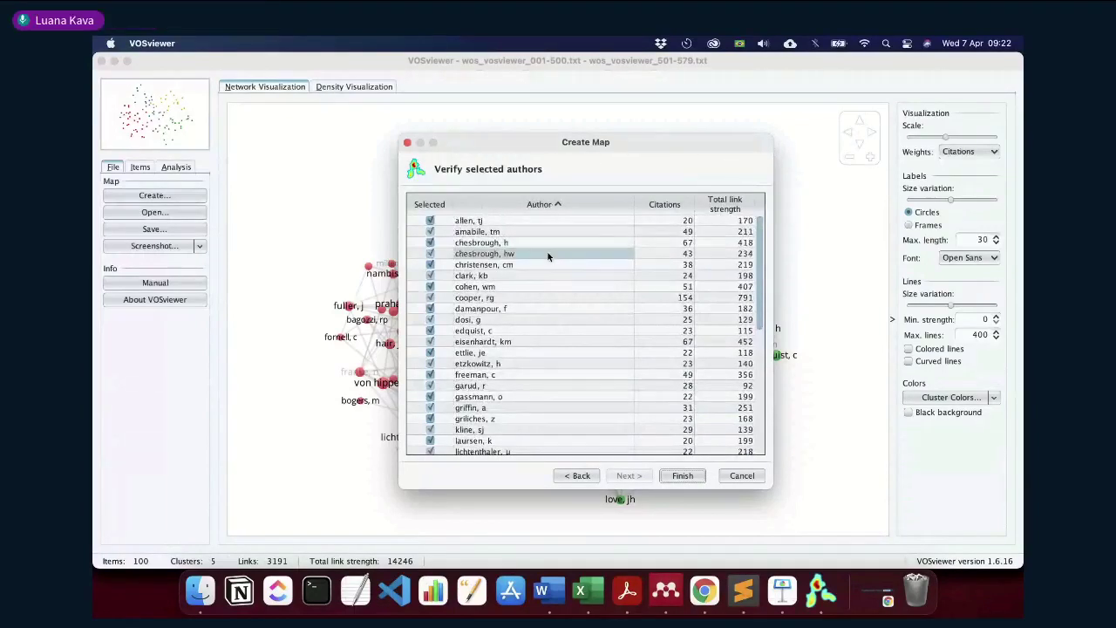
pyautogui.click(735, 476)
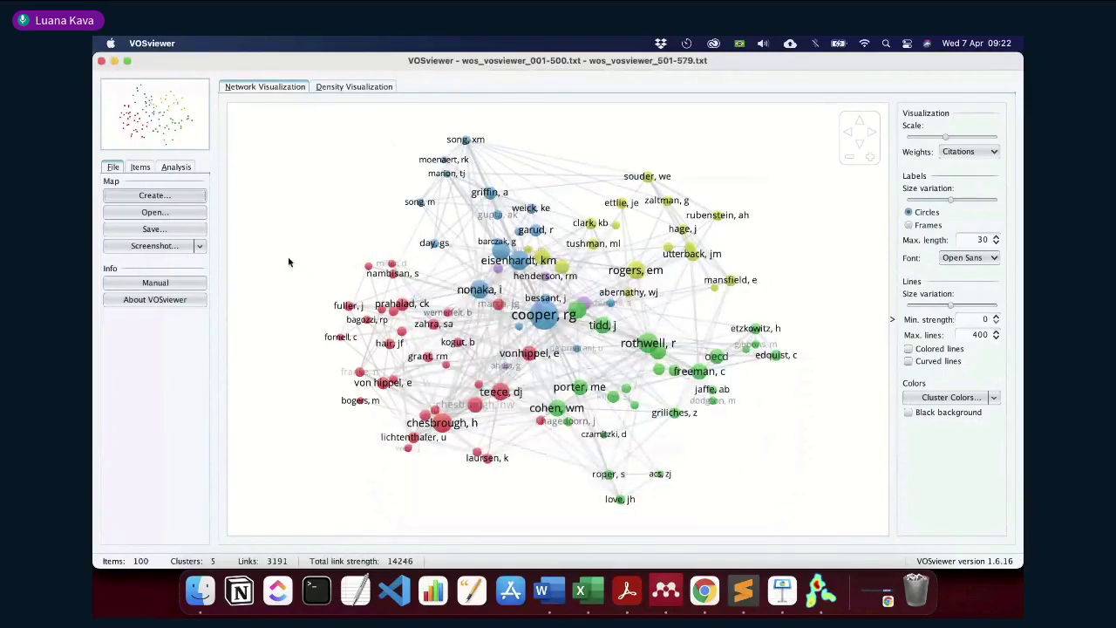
# Start a new map from the Web of Science bibliographic files, using co-citation analysis with cited references as the unit
pyautogui.click(186, 195)
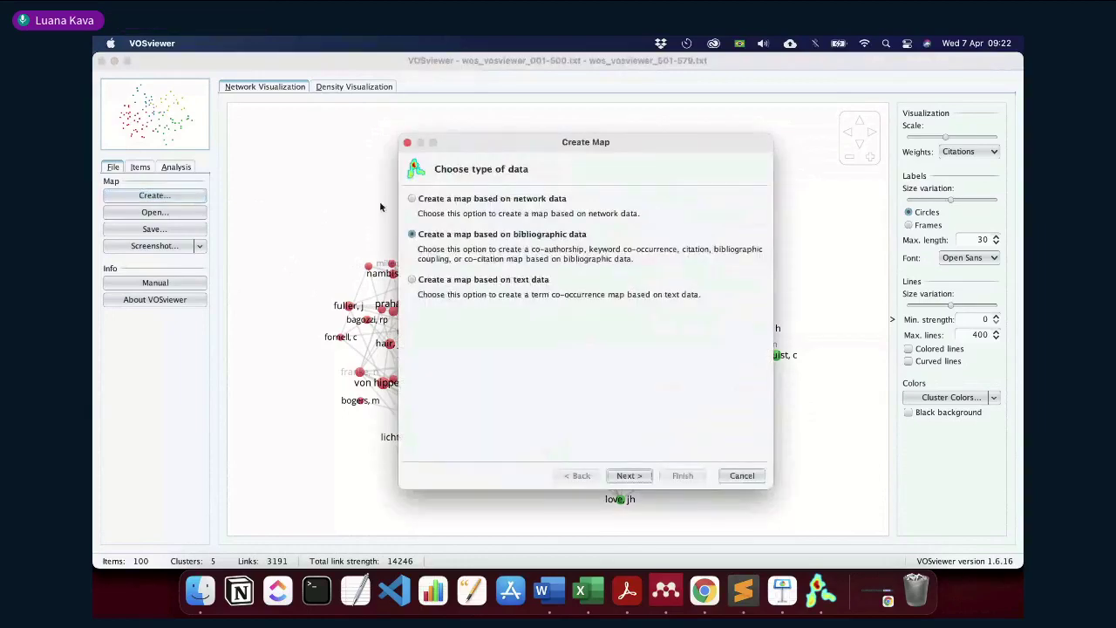
pyautogui.click(630, 476)
pyautogui.click(630, 475)
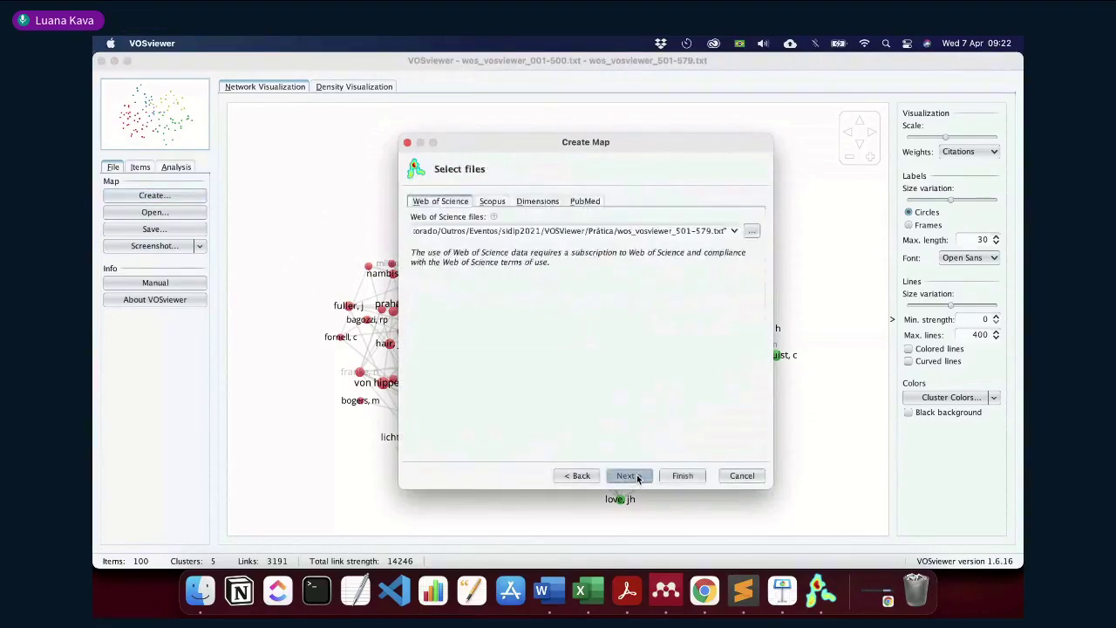
pyautogui.click(630, 476)
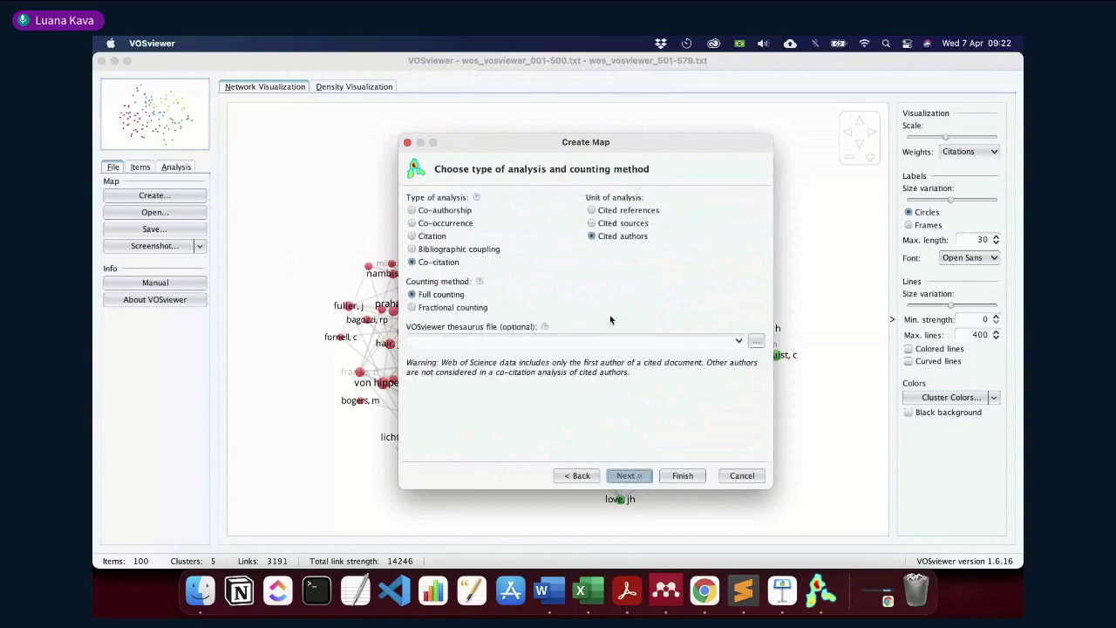
pyautogui.click(643, 211)
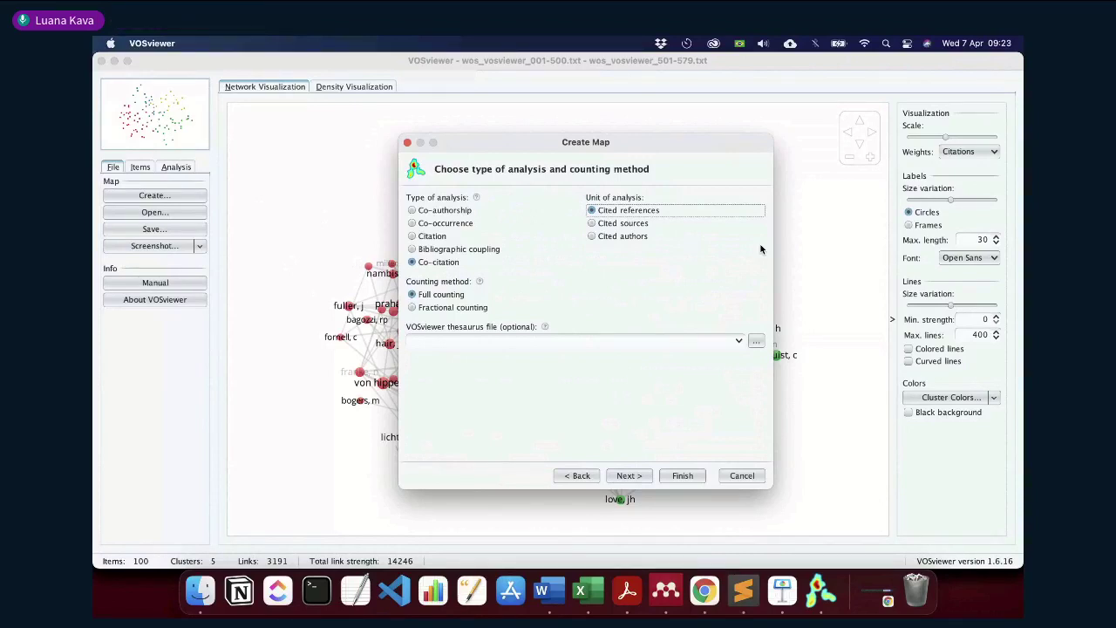
pyautogui.click(594, 478)
pyautogui.click(632, 476)
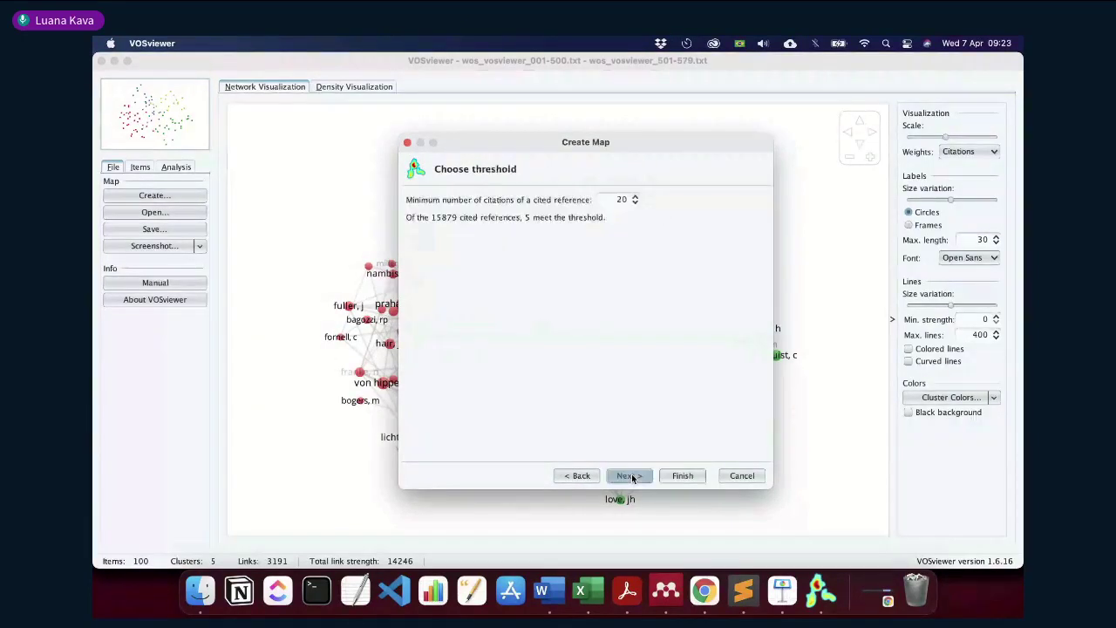
# Try changing the type of analysis to Citation with Authors as the unit of analysis
pyautogui.click(576, 475)
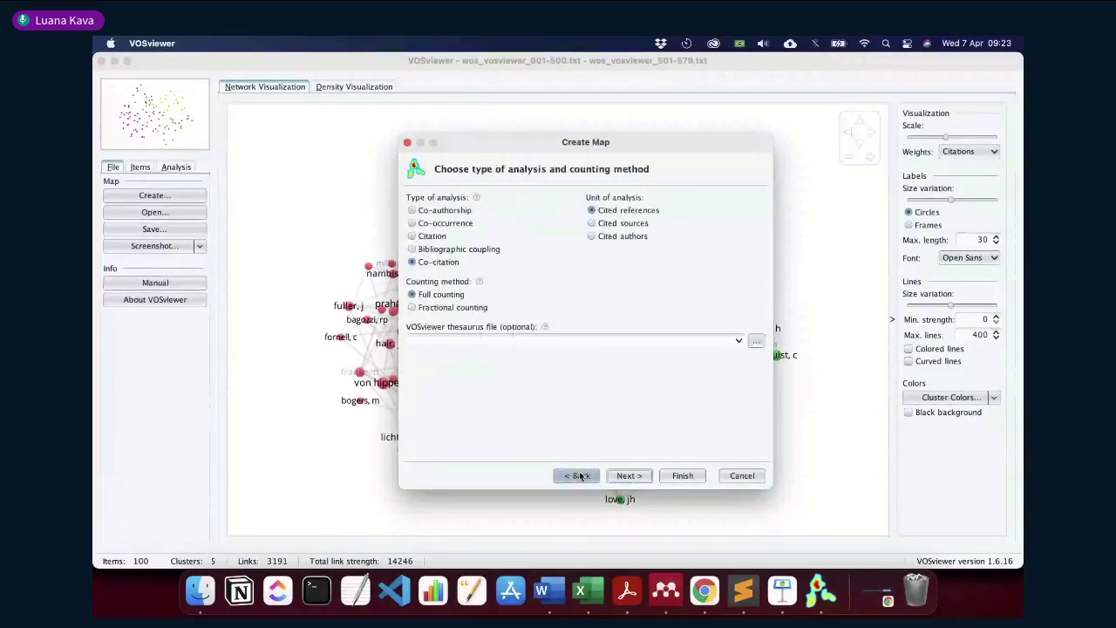
pyautogui.click(433, 236)
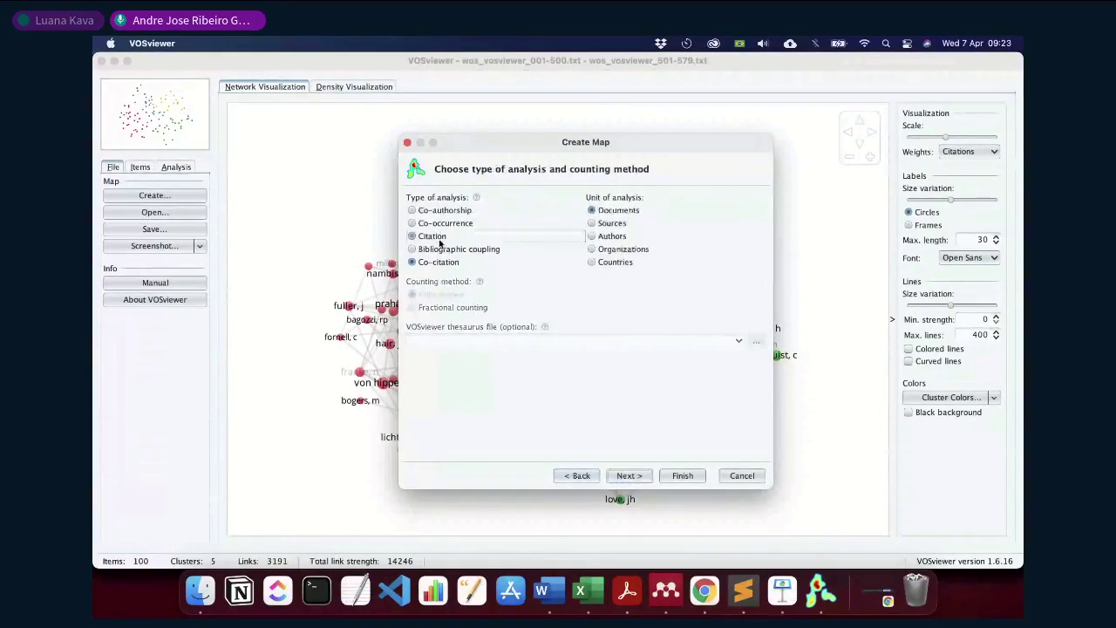
pyautogui.click(614, 237)
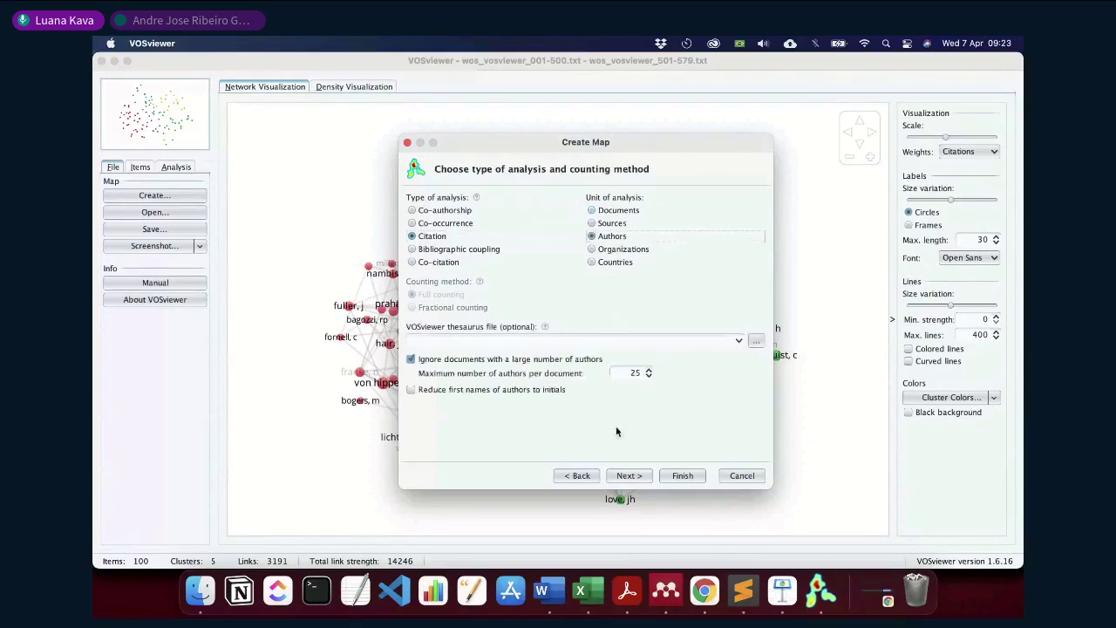
pyautogui.click(629, 475)
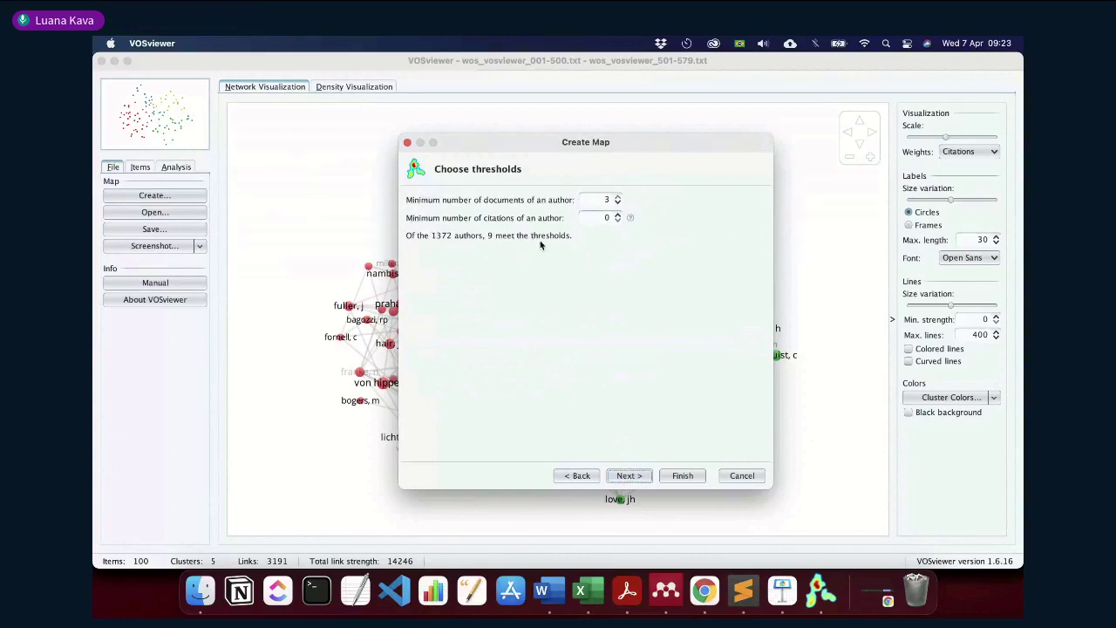
# Set the minimum number of documents of an author to 2, review the selected authors, and go back to the analysis settings
pyautogui.click(619, 202)
pyautogui.click(619, 202)
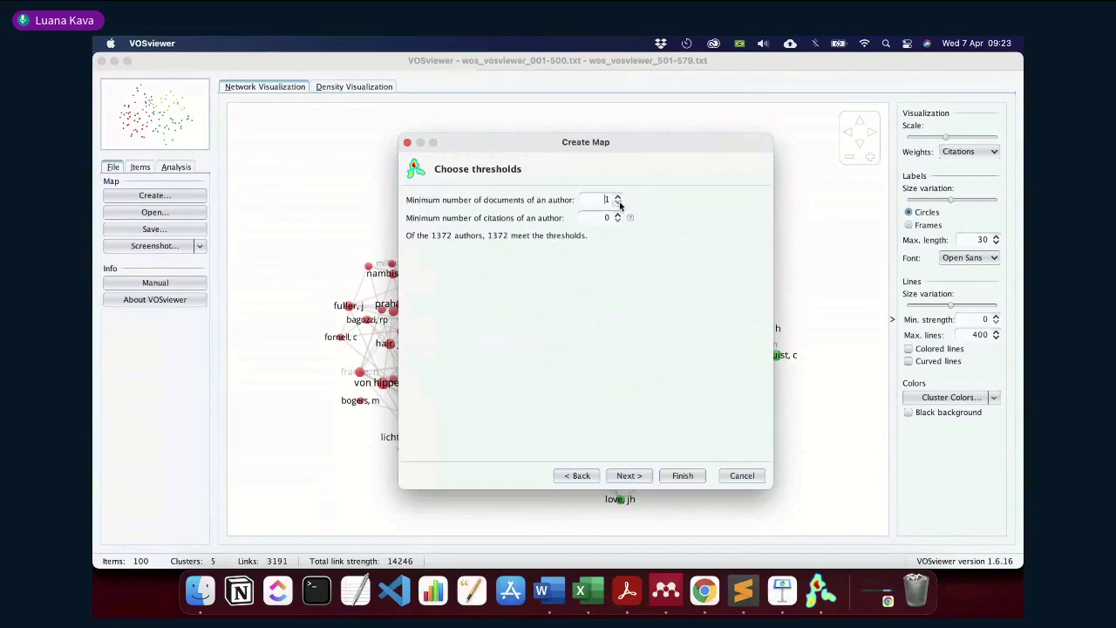
pyautogui.click(619, 198)
pyautogui.click(632, 475)
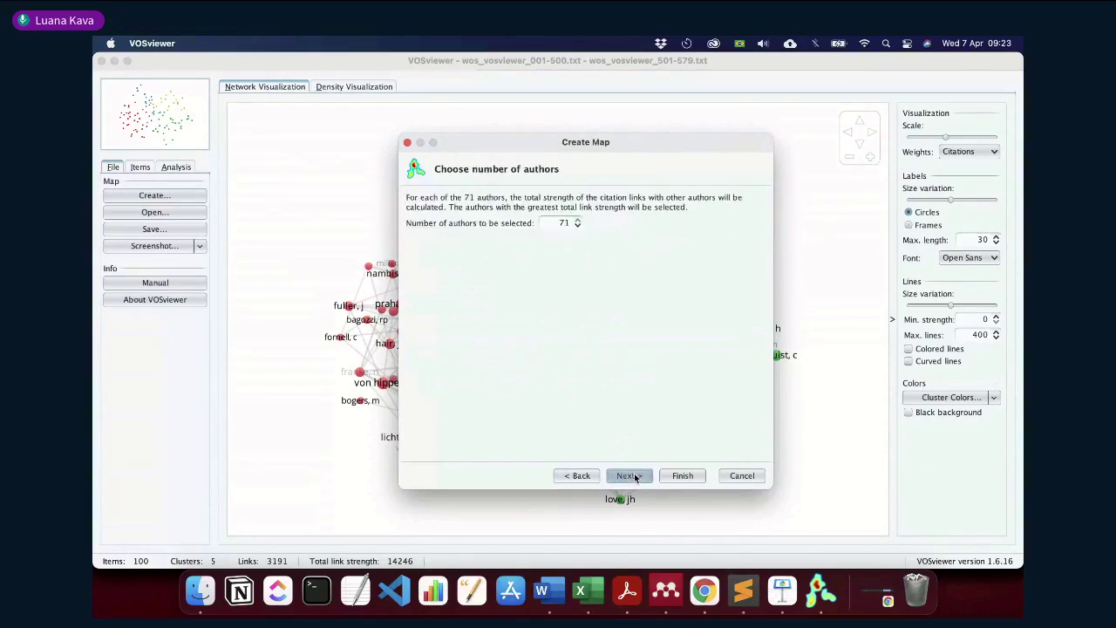
pyautogui.click(632, 476)
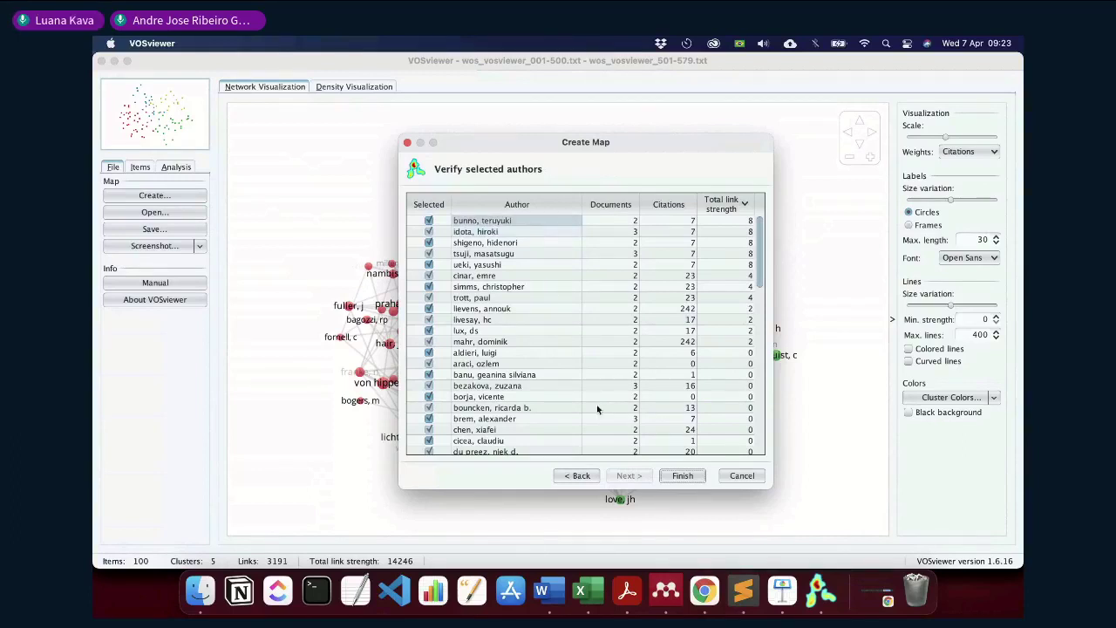
pyautogui.click(590, 476)
pyautogui.click(592, 476)
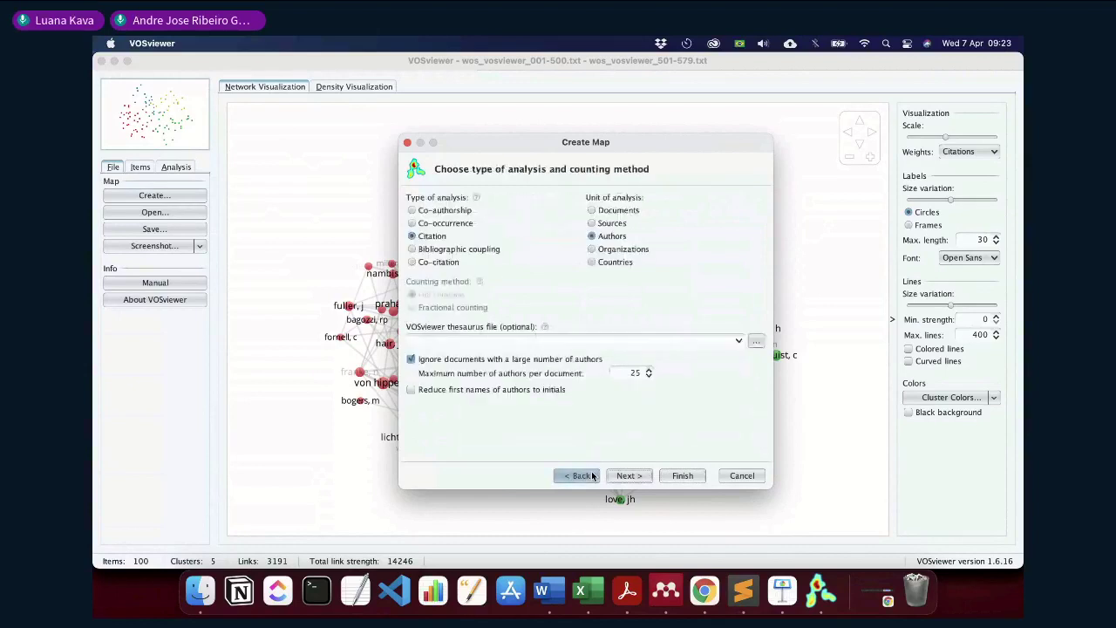
# Switch the analysis back to co-citation of cited references and view the references selected with the 20-citation threshold
pyautogui.click(440, 262)
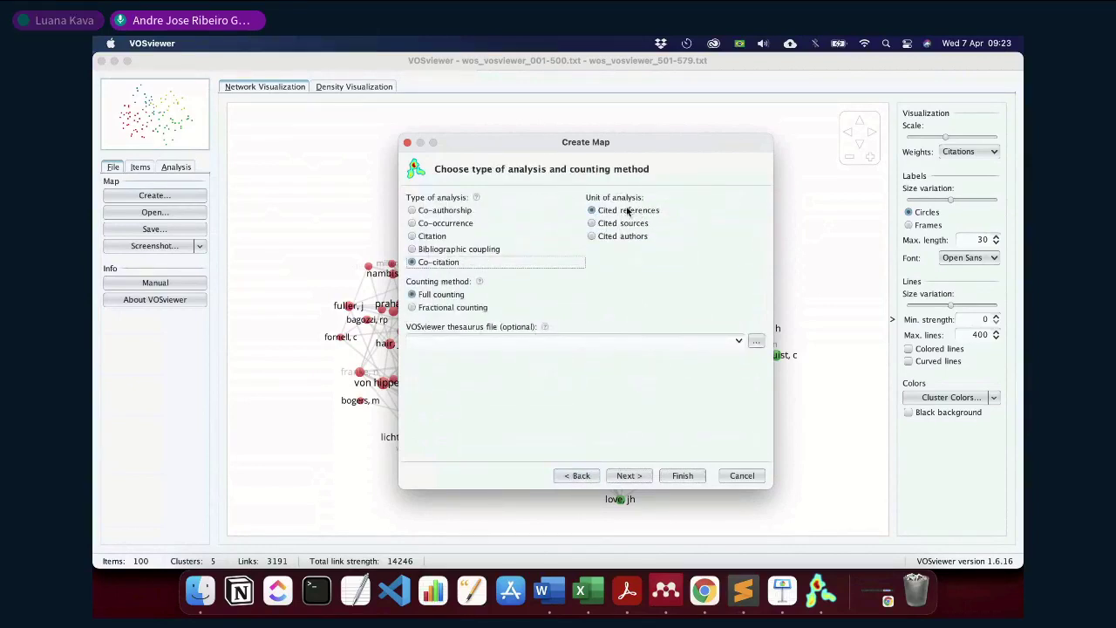
pyautogui.click(637, 477)
pyautogui.click(638, 477)
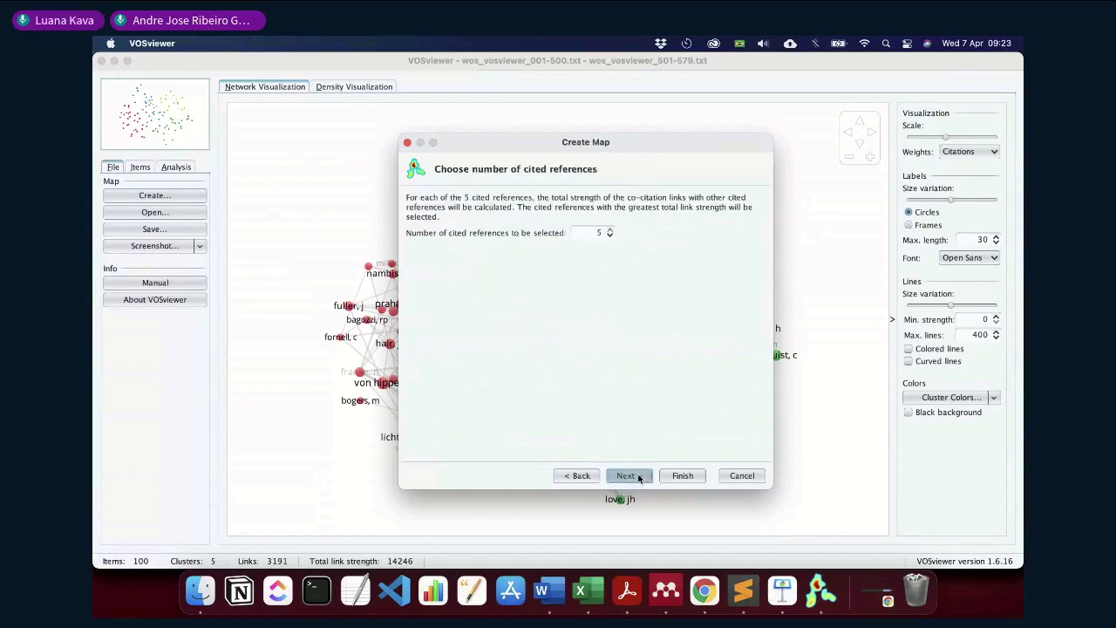
pyautogui.click(639, 477)
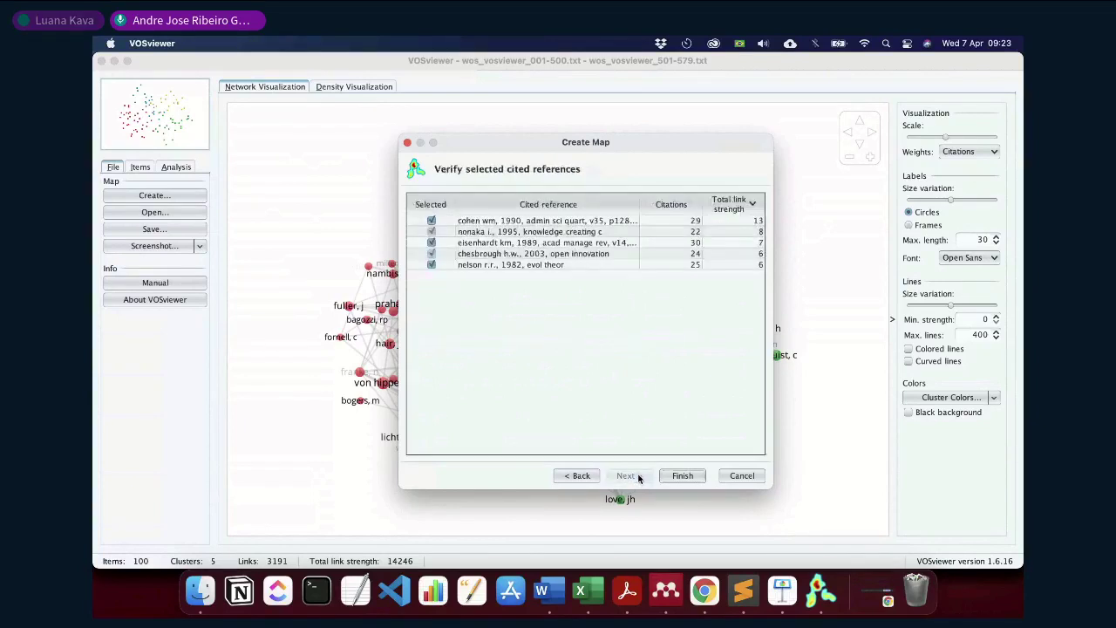
# Go back to the cited reference threshold, try a minimum of 10 citations, and set it to 5
pyautogui.click(581, 476)
pyautogui.click(580, 475)
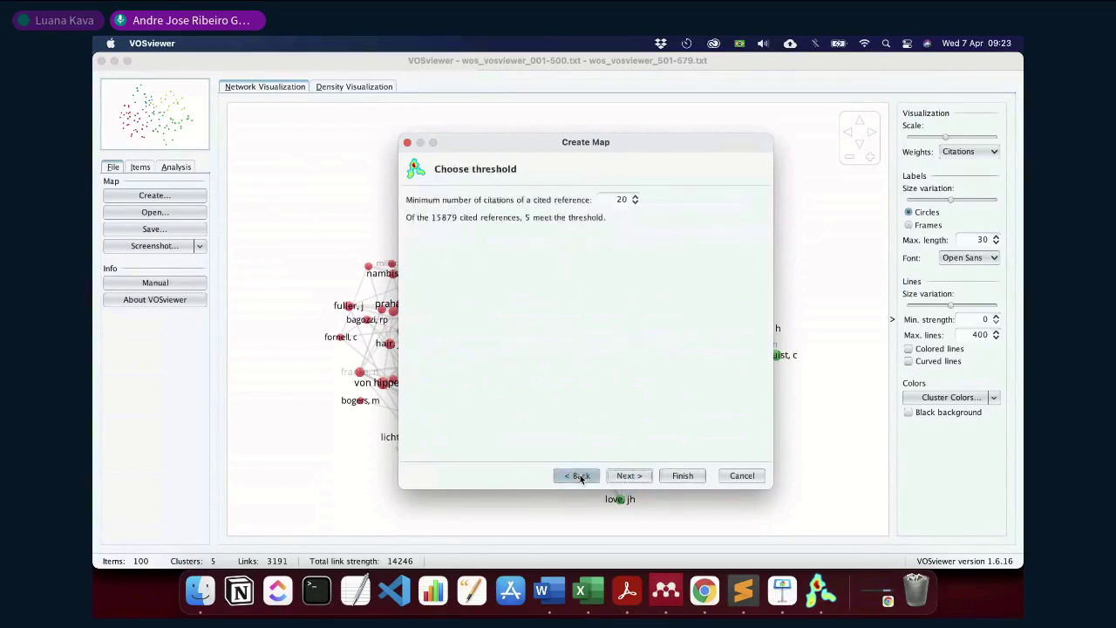
pyautogui.doubleClick(622, 200)
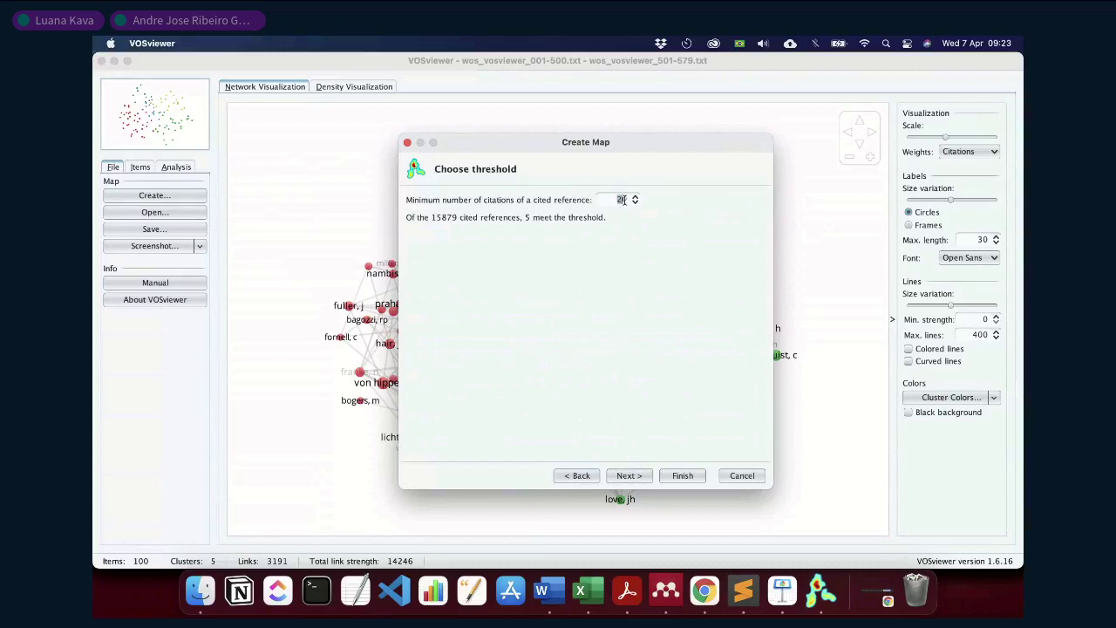
pyautogui.write('10')
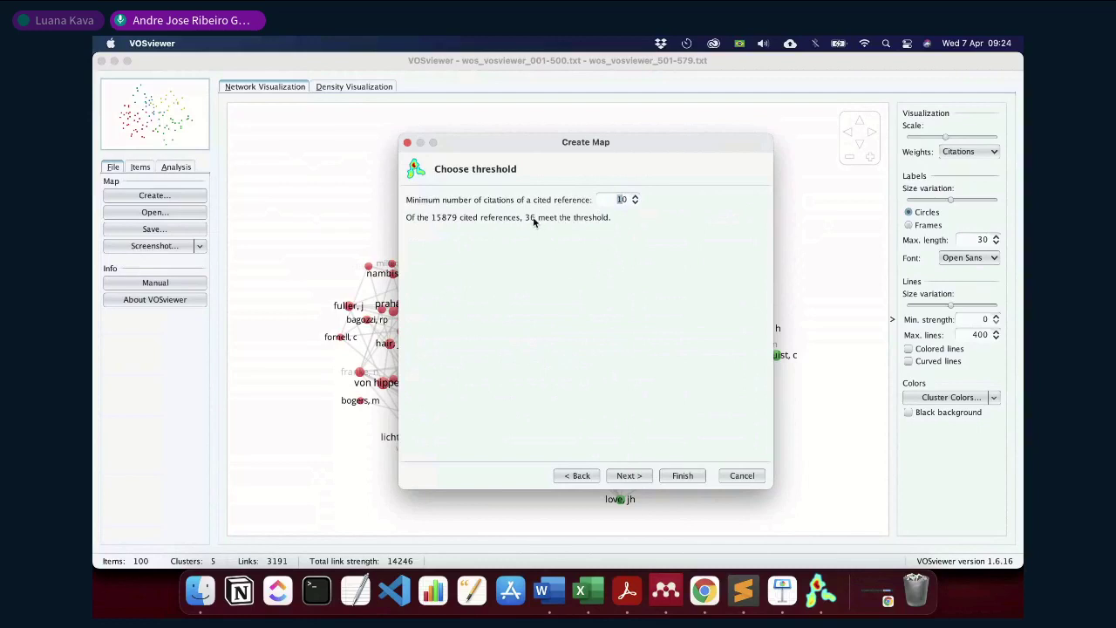
pyautogui.doubleClick(621, 200)
pyautogui.write('5')
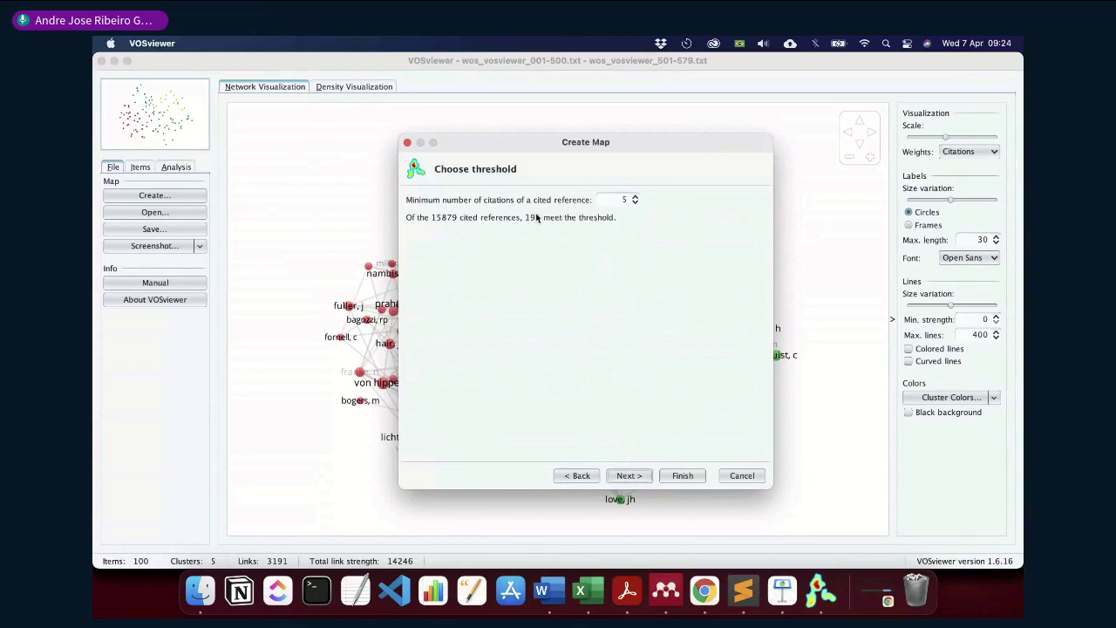
# Set the number of cited references to be selected to 100 and proceed to their verification list
pyautogui.click(629, 475)
pyautogui.doubleClick(578, 232)
pyautogui.write('10')
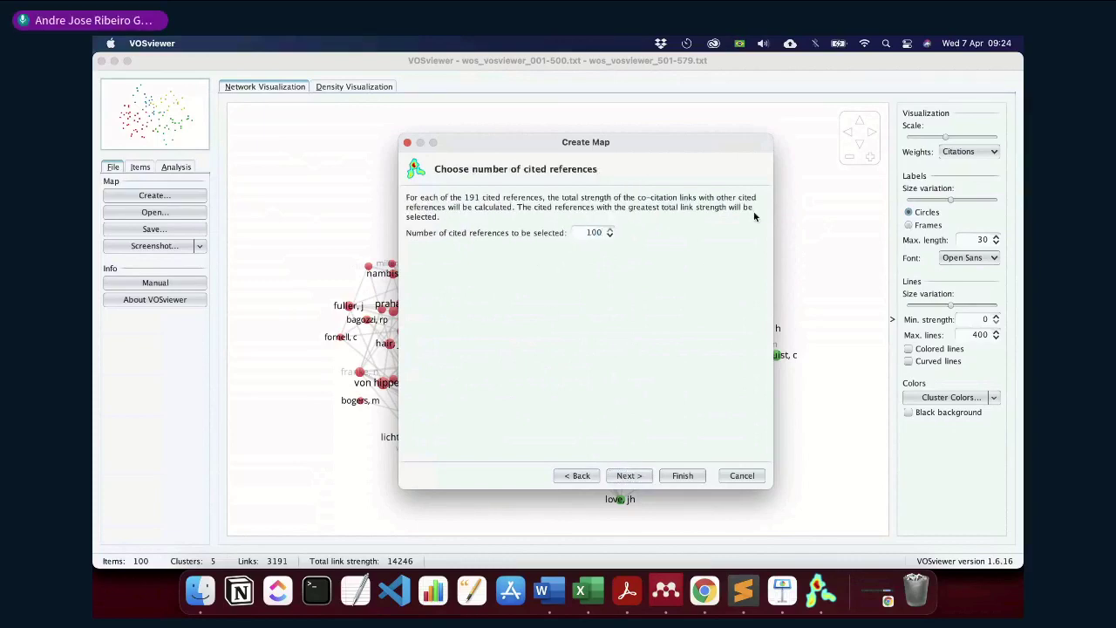
pyautogui.write('0')
pyautogui.click(630, 476)
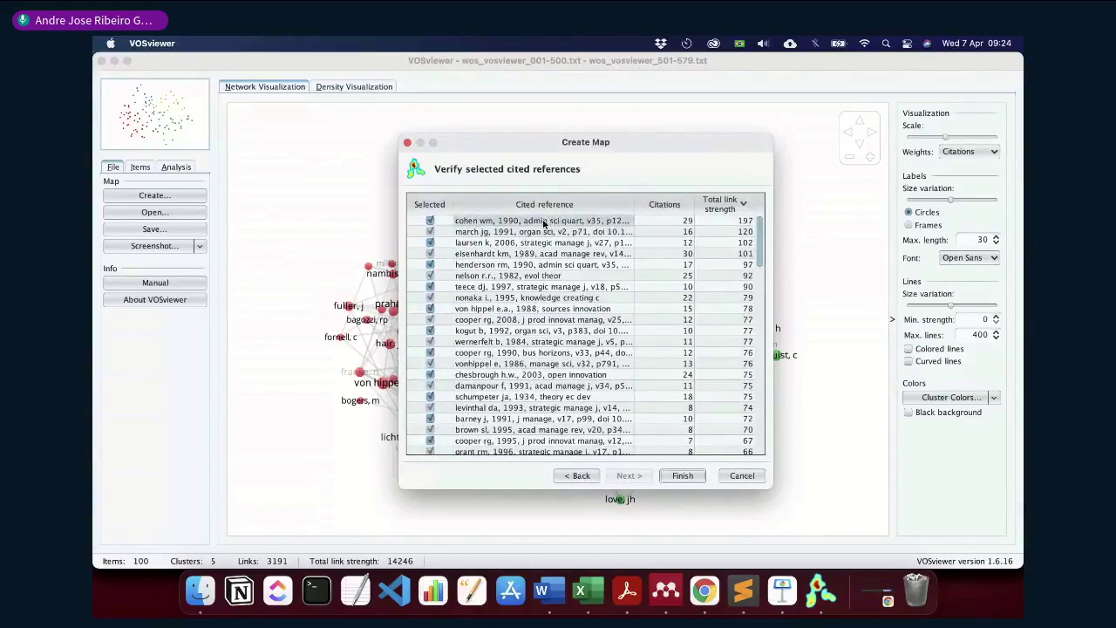
# Sort the selected cited references by citations in descending order and widen the cited reference column
pyautogui.click(676, 204)
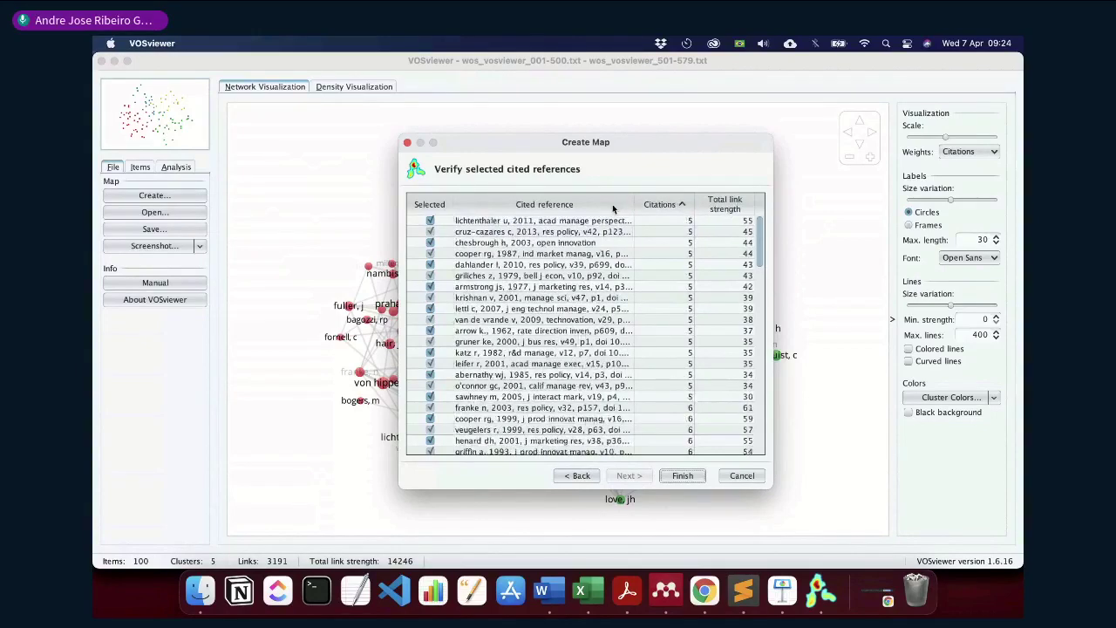
pyautogui.click(685, 206)
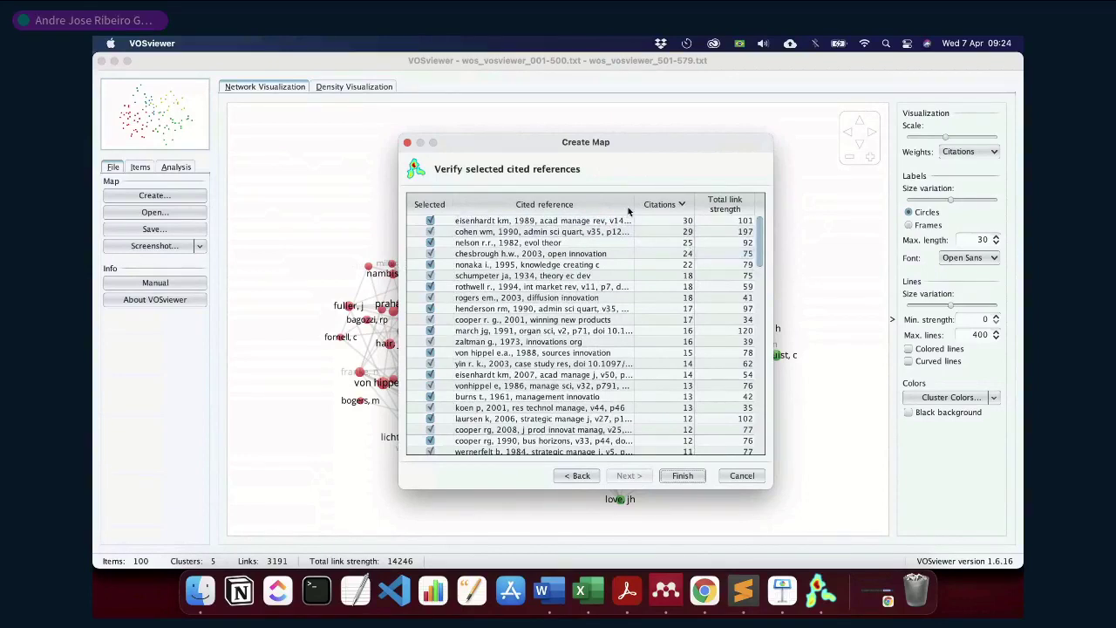
pyautogui.moveTo(635, 206); pyautogui.dragTo(704, 220)
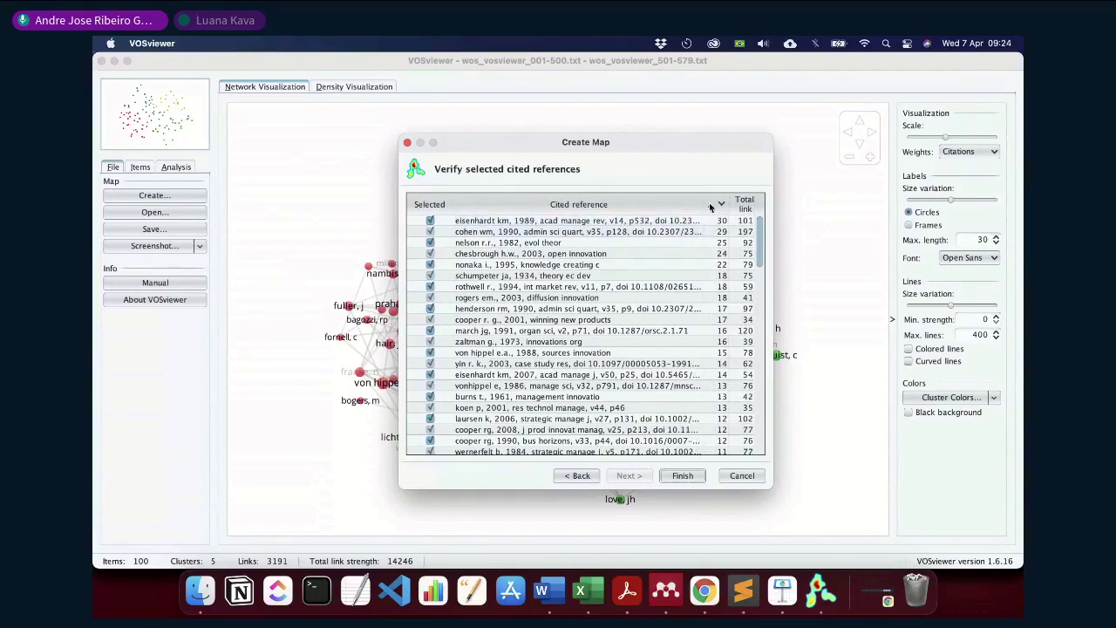
# Narrow the cited reference column and export the selected cited references to a text file whose name begins with "referencias"
pyautogui.moveTo(705, 204); pyautogui.dragTo(627, 204)
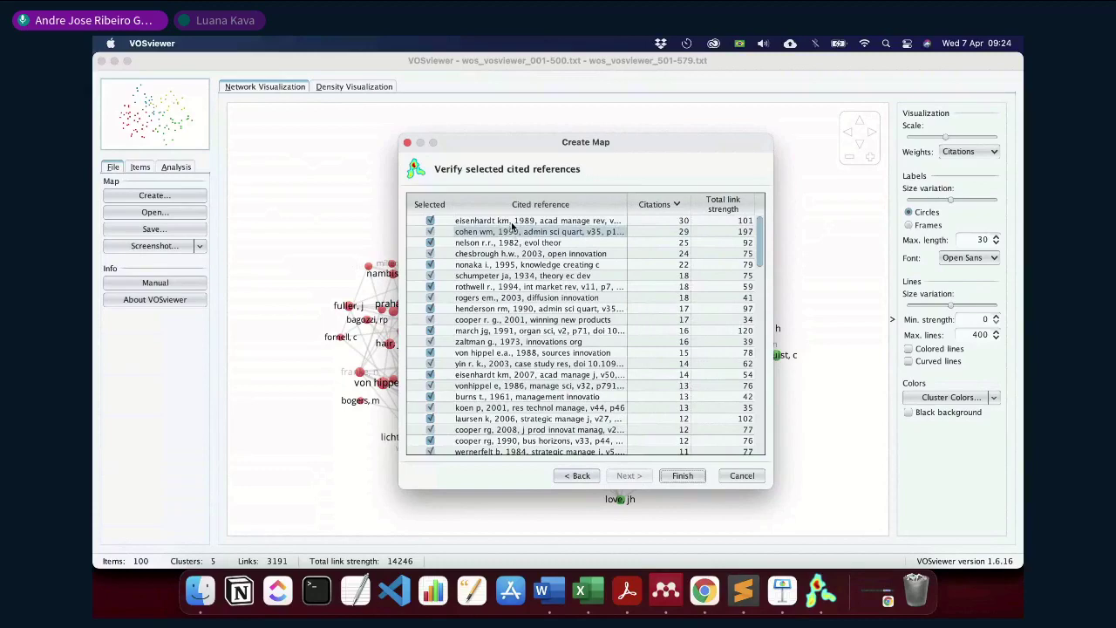
pyautogui.scroll(-10, 536, 322)
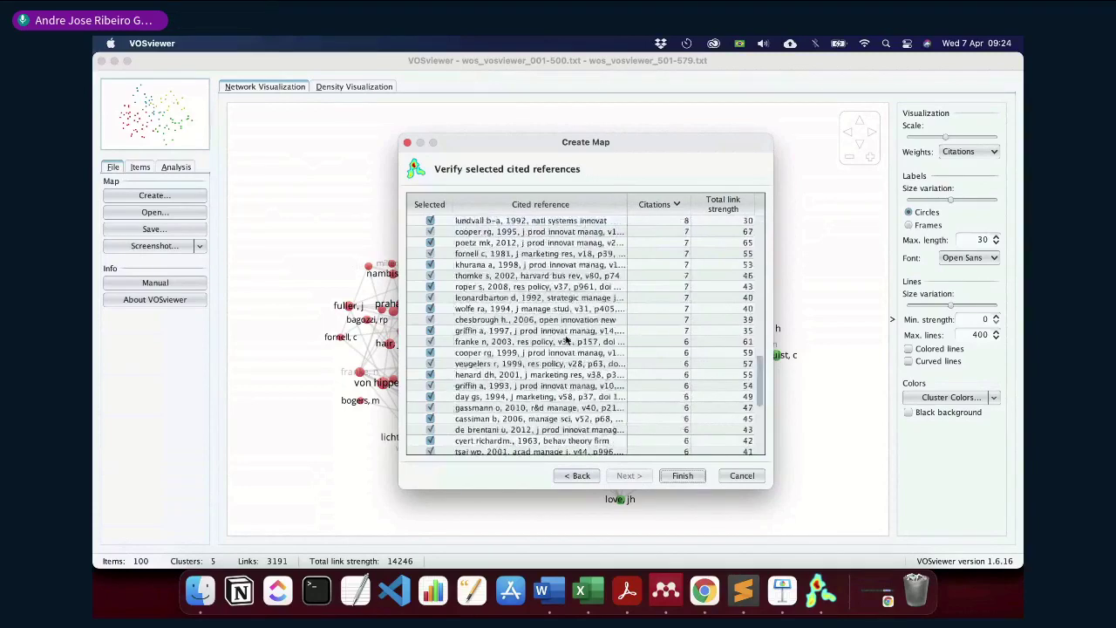
pyautogui.scroll(4, 559, 288)
pyautogui.rightClick(567, 281)
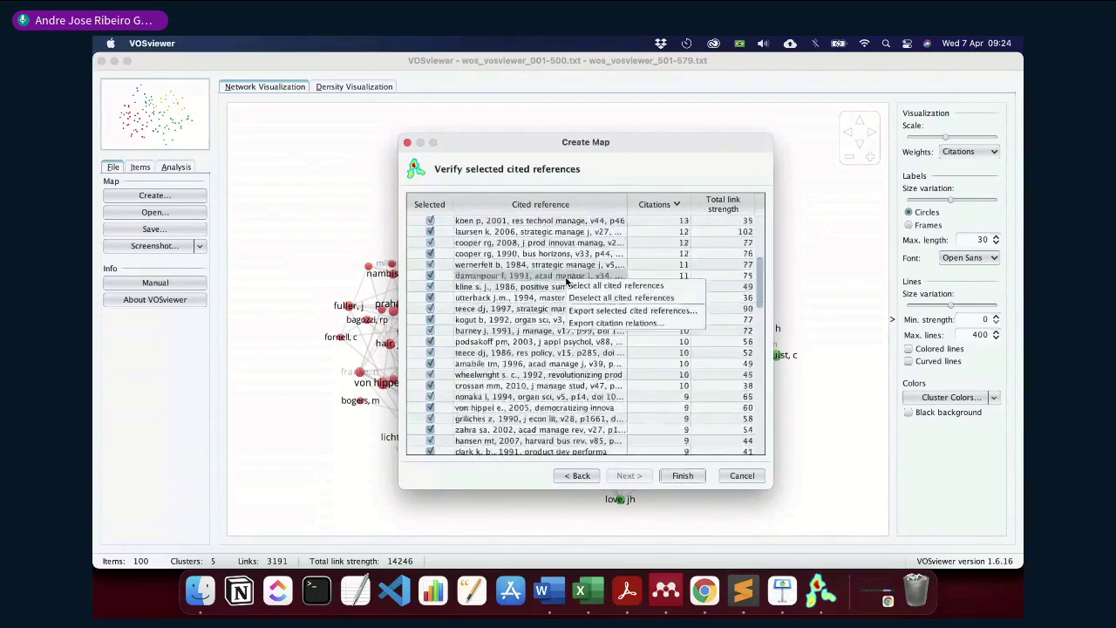
pyautogui.click(672, 311)
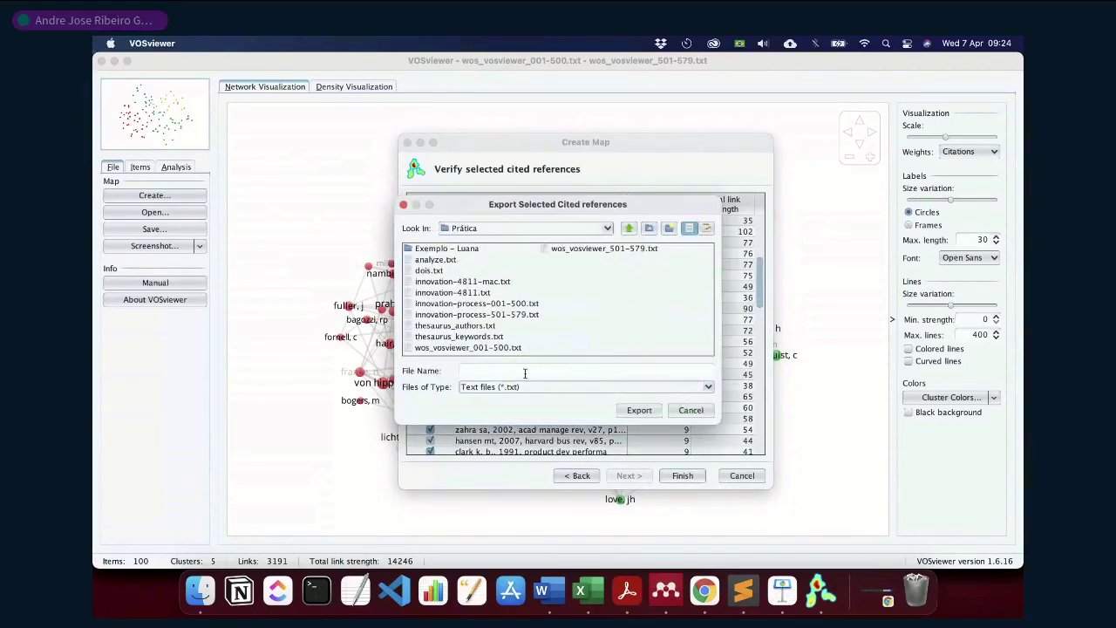
pyautogui.write('referencia')
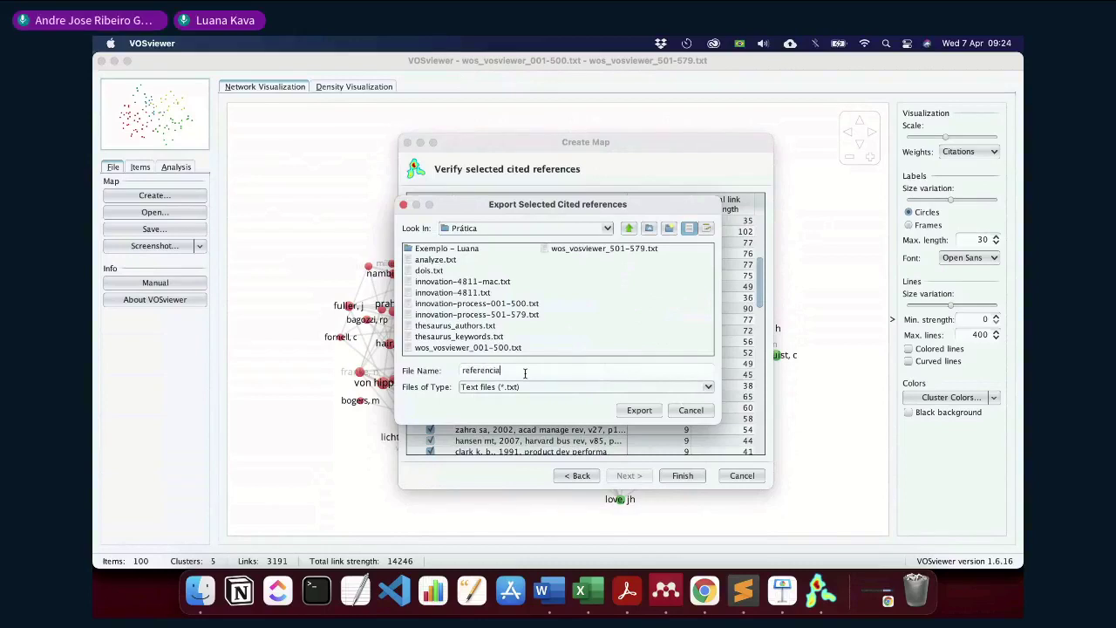
pyautogui.write('s-citacas.t')
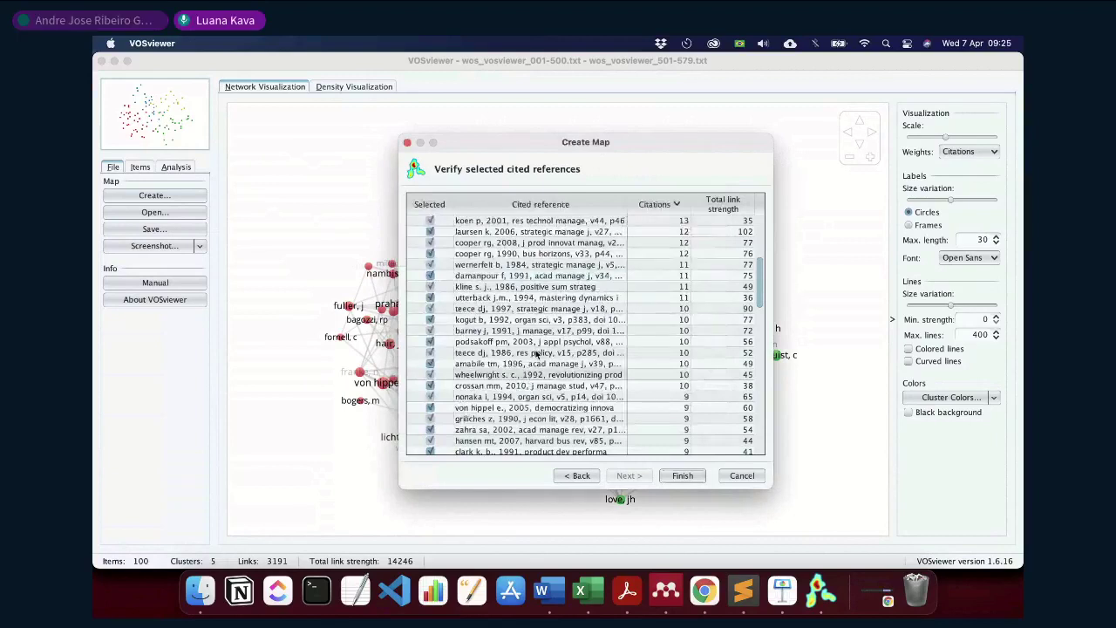
# Resize the cited reference column so more of each reference can be read alongside its citations and total link strength
pyautogui.rightClick(555, 305)
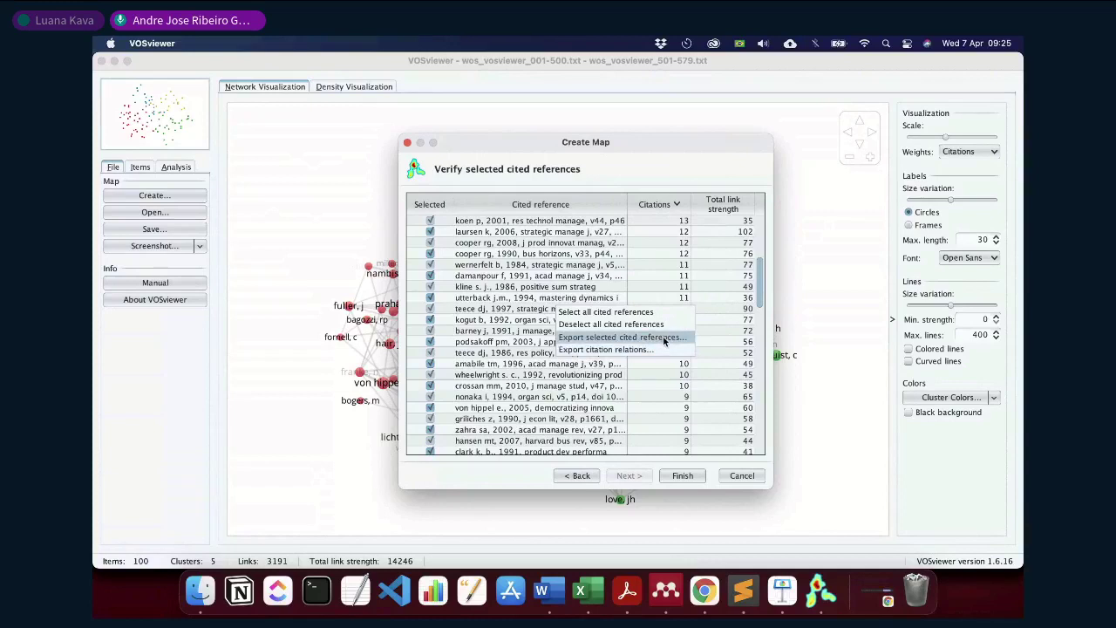
pyautogui.click(631, 178)
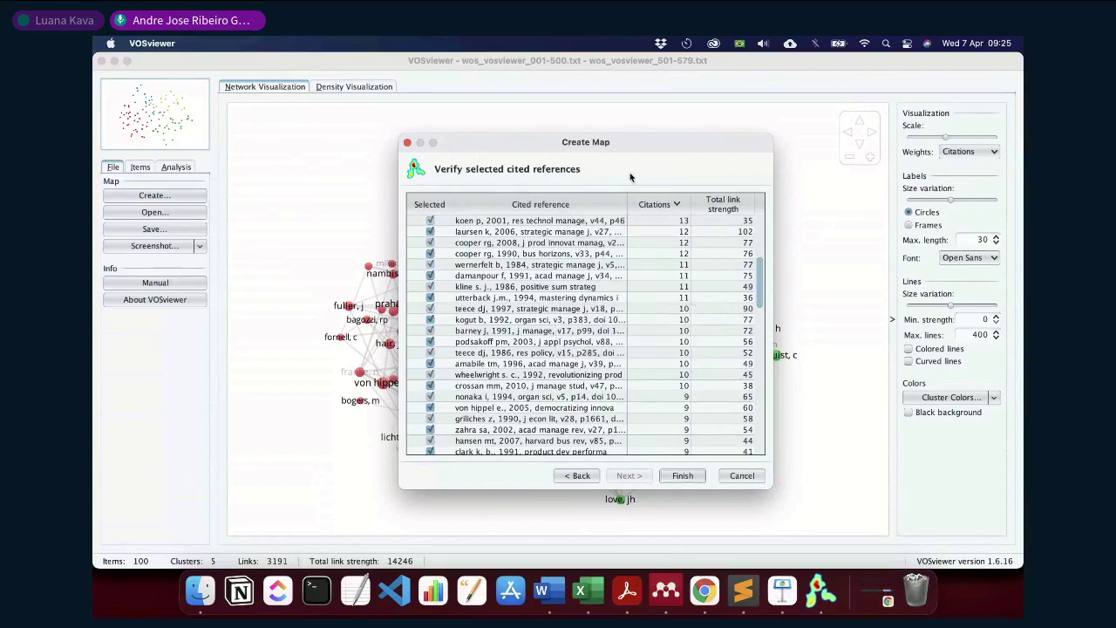
pyautogui.moveTo(627, 202); pyautogui.dragTo(738, 204)
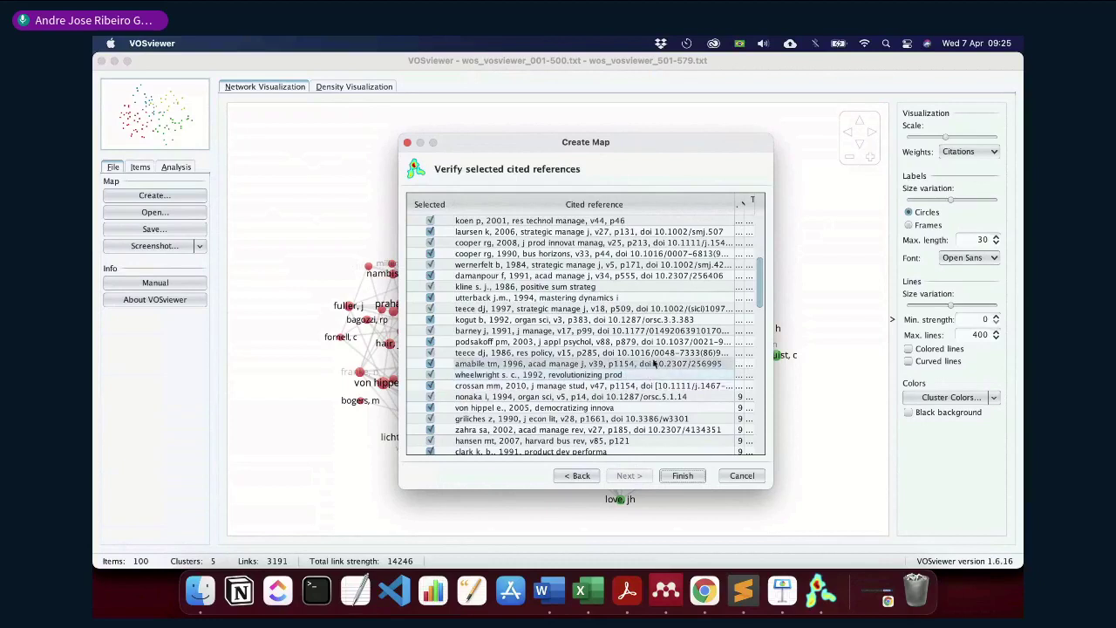
pyautogui.moveTo(734, 202); pyautogui.dragTo(677, 202)
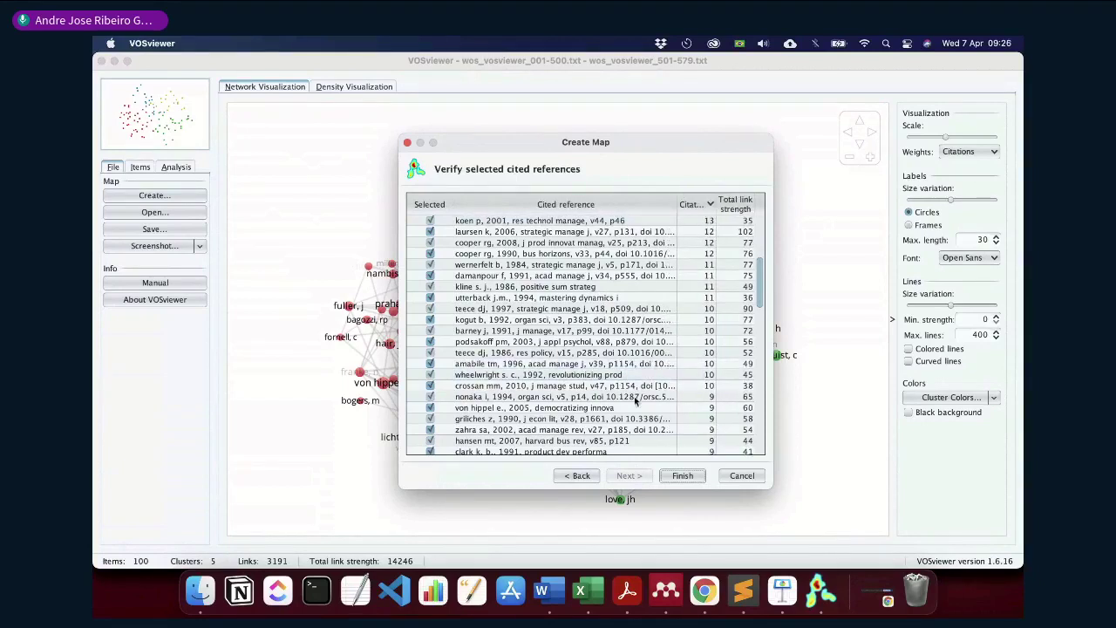
# Switch to Chrome and search Google Scholar in a new tab for "von hippel democratizing innovation"
pyautogui.click(708, 590)
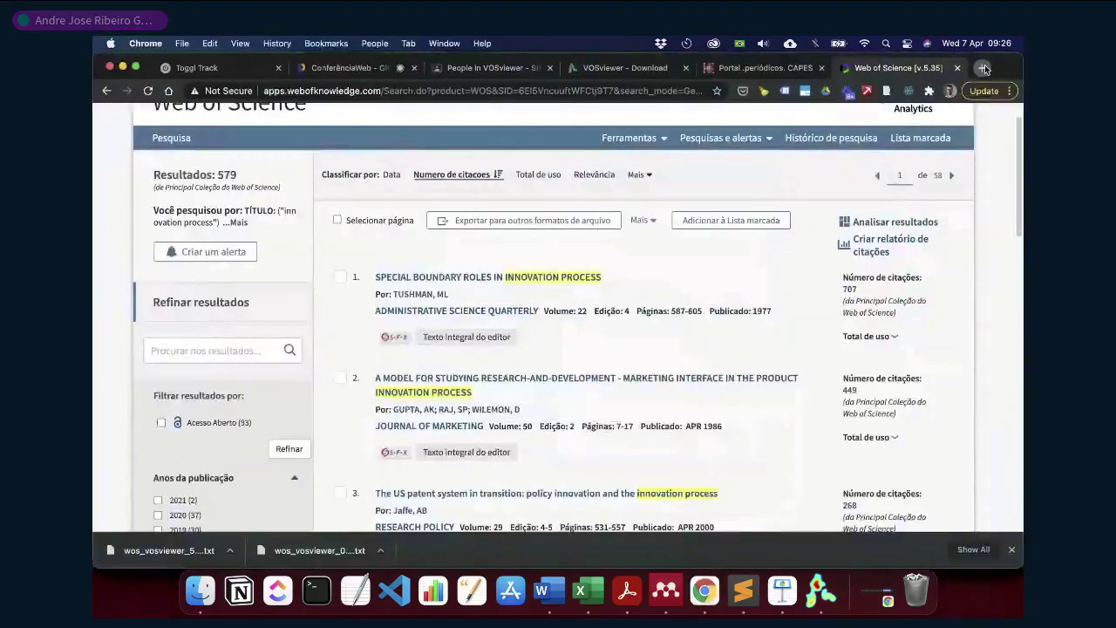
pyautogui.click(985, 64)
pyautogui.write('scho')
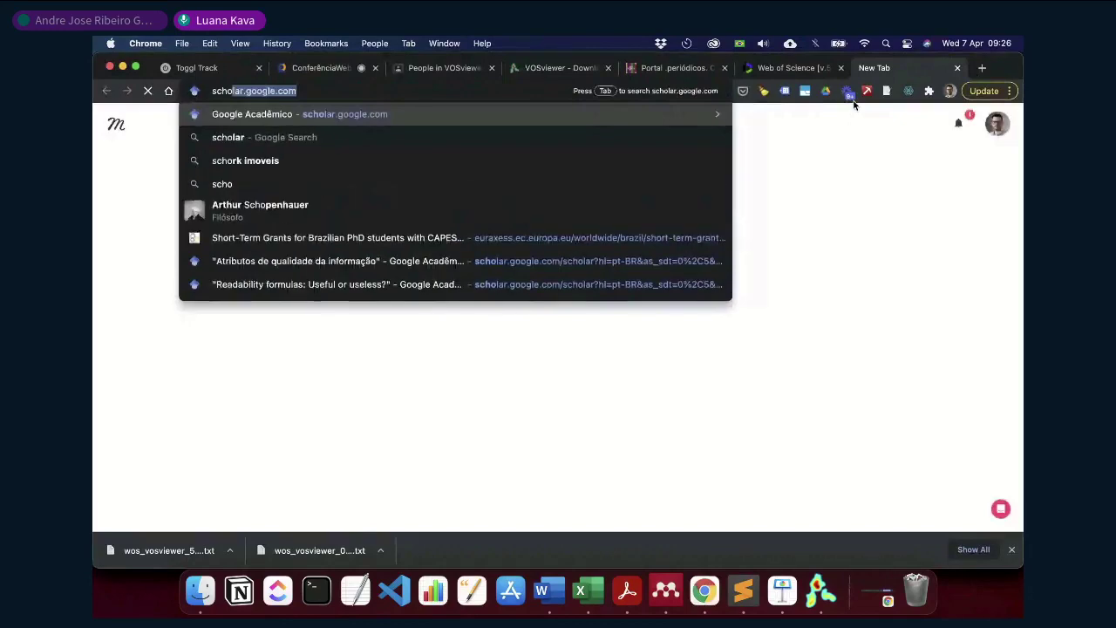
pyautogui.press('Return')
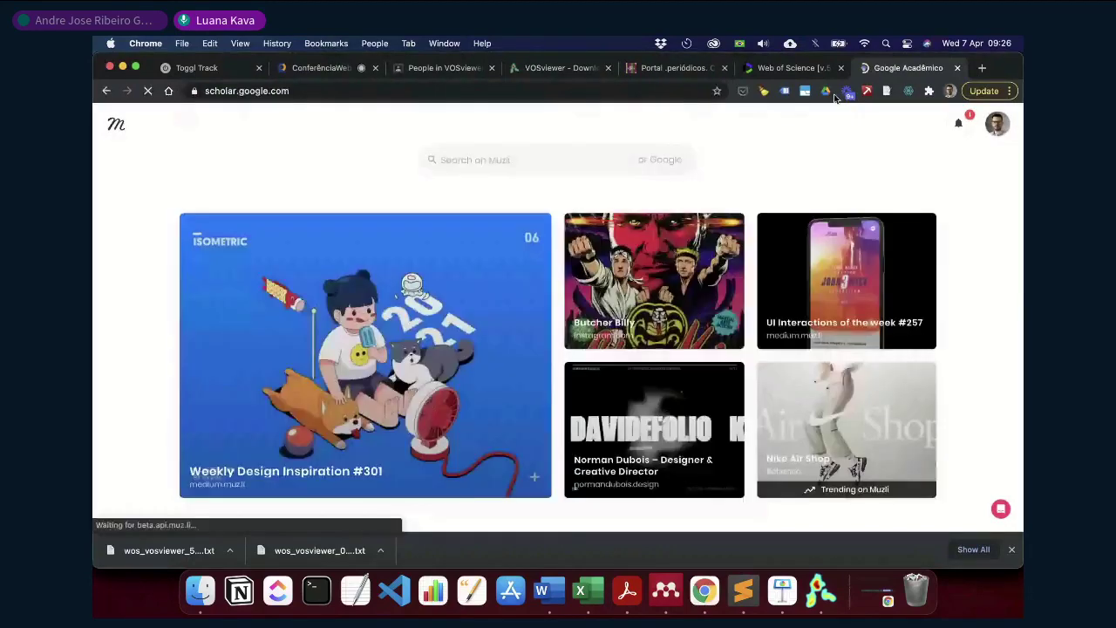
pyautogui.click(501, 236)
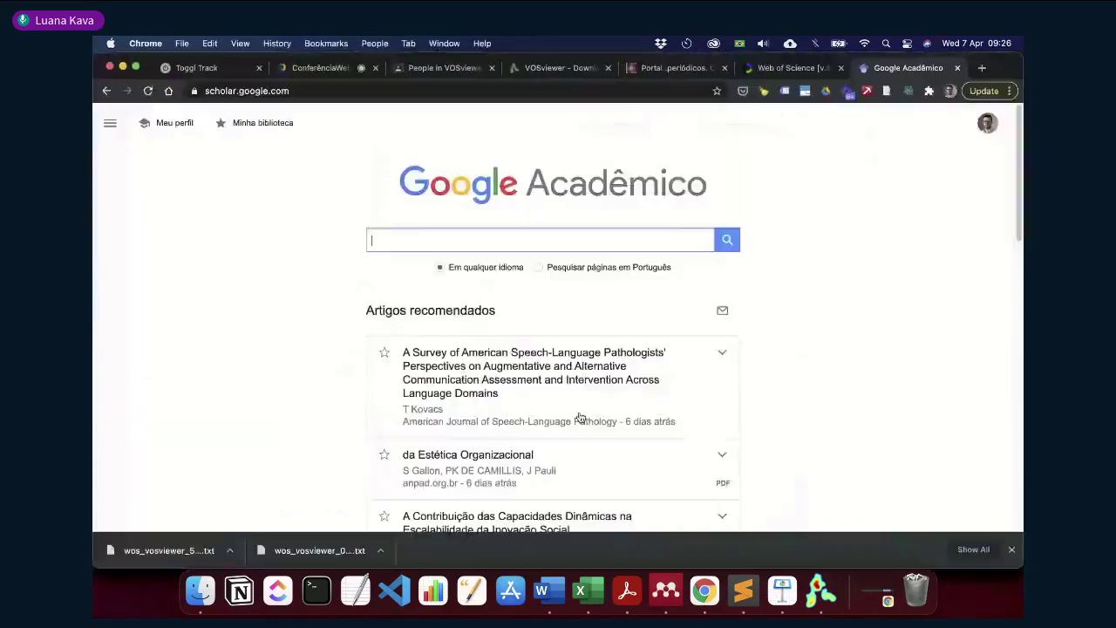
pyautogui.write('von hippel')
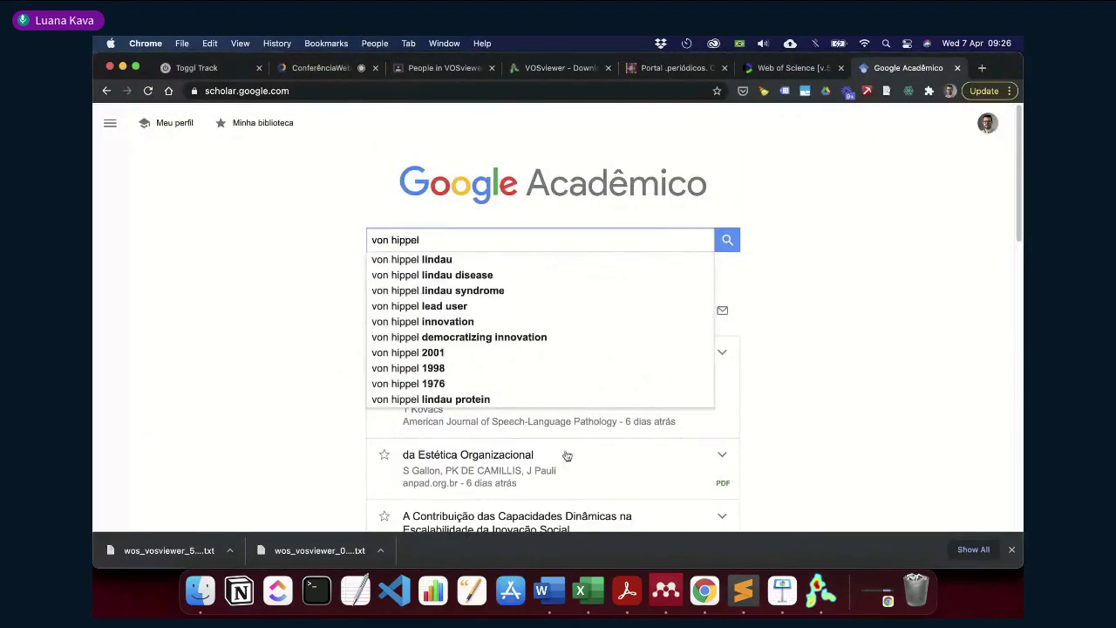
pyautogui.click(539, 345)
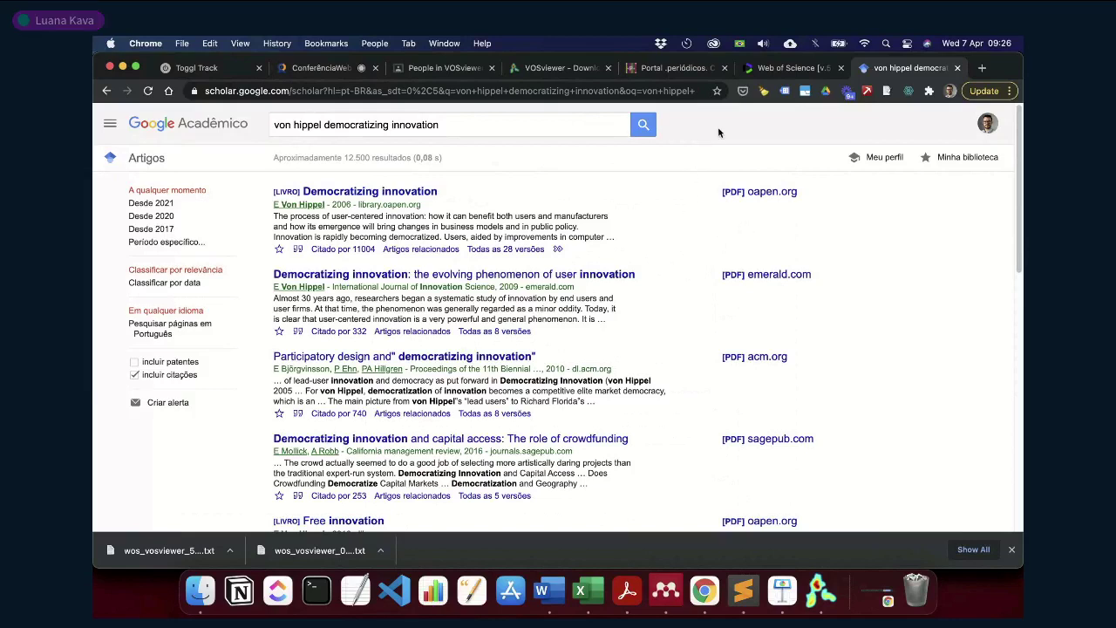
# Compare the Democratizing Innovation publication year between VOSviewer and Google Scholar, and finish the cited reference map in VOSviewer
pyautogui.click(811, 602)
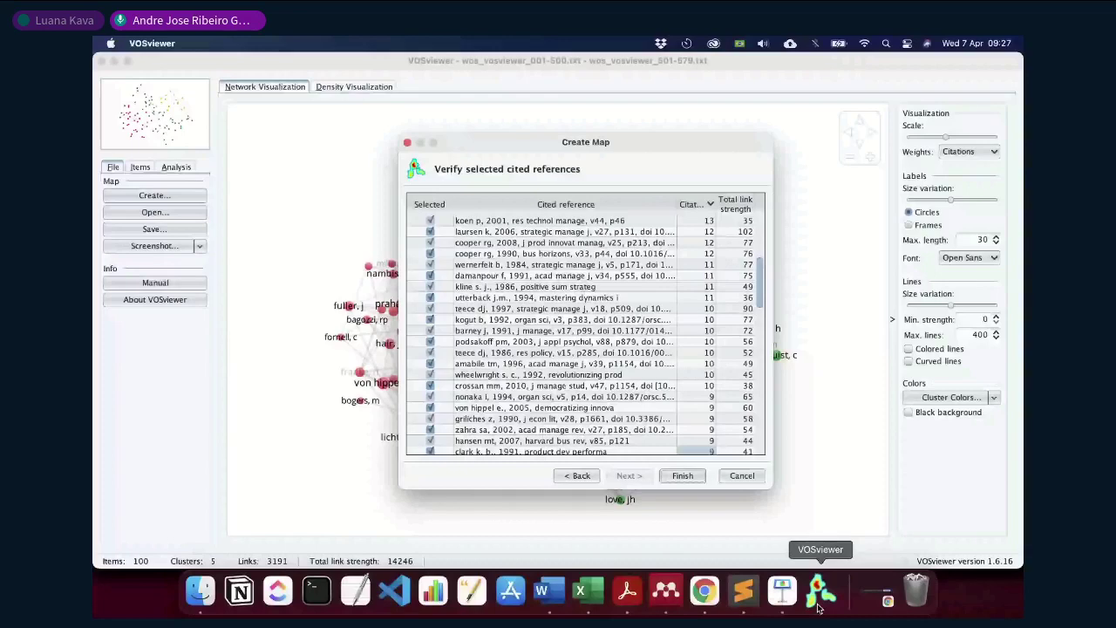
pyautogui.press('super+Tab')
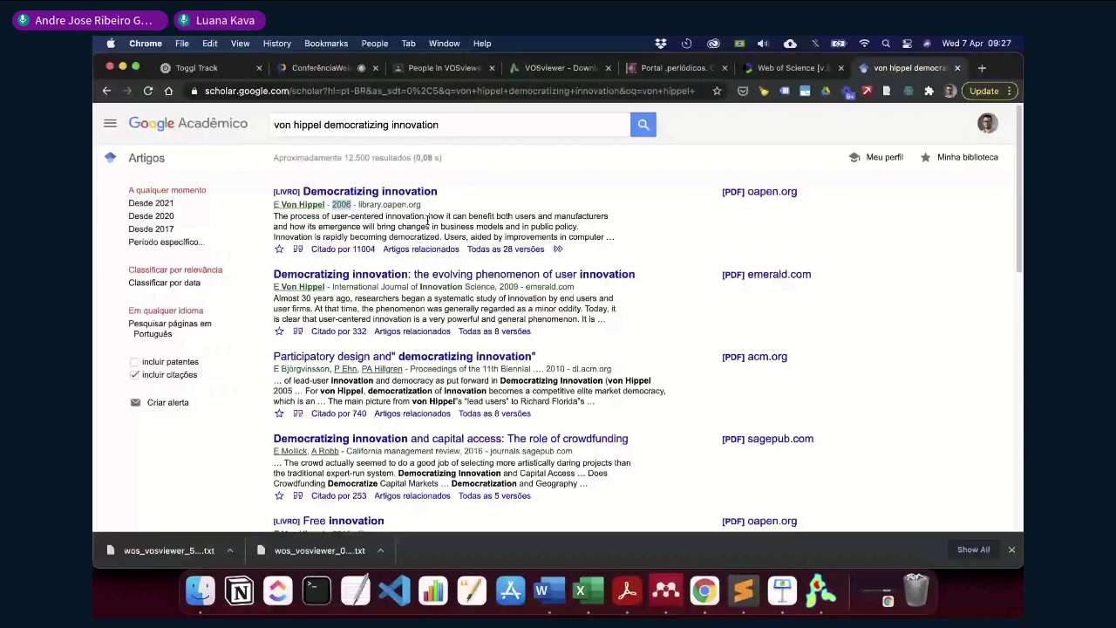
pyautogui.press('super+Tab')
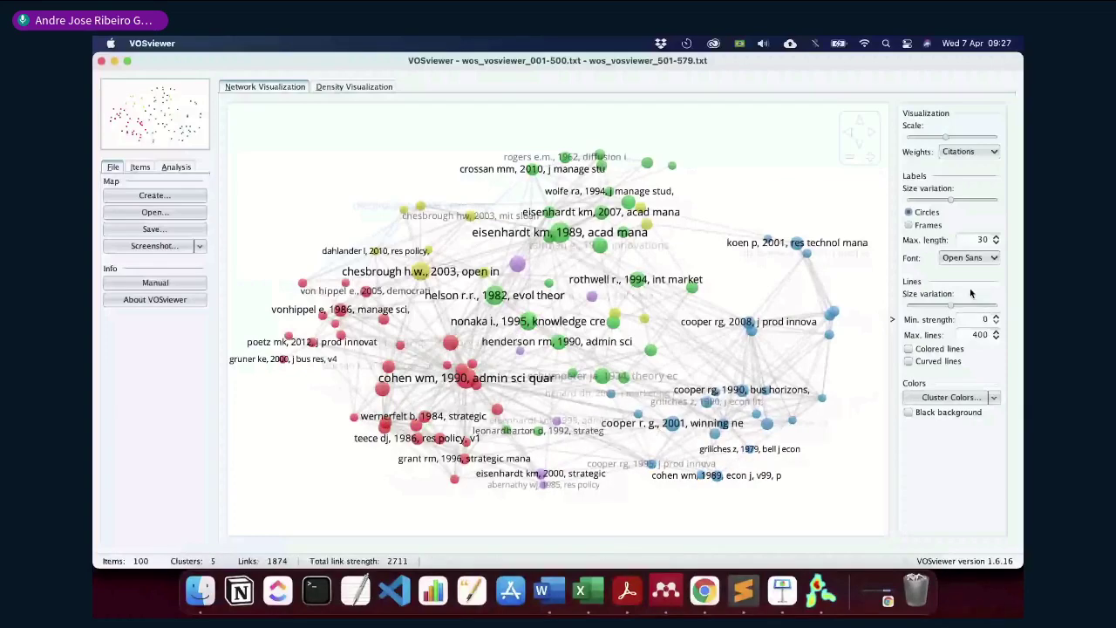
# Increase the maximum label length of the cited reference map to 47
pyautogui.click(996, 236)
pyautogui.click(996, 236)
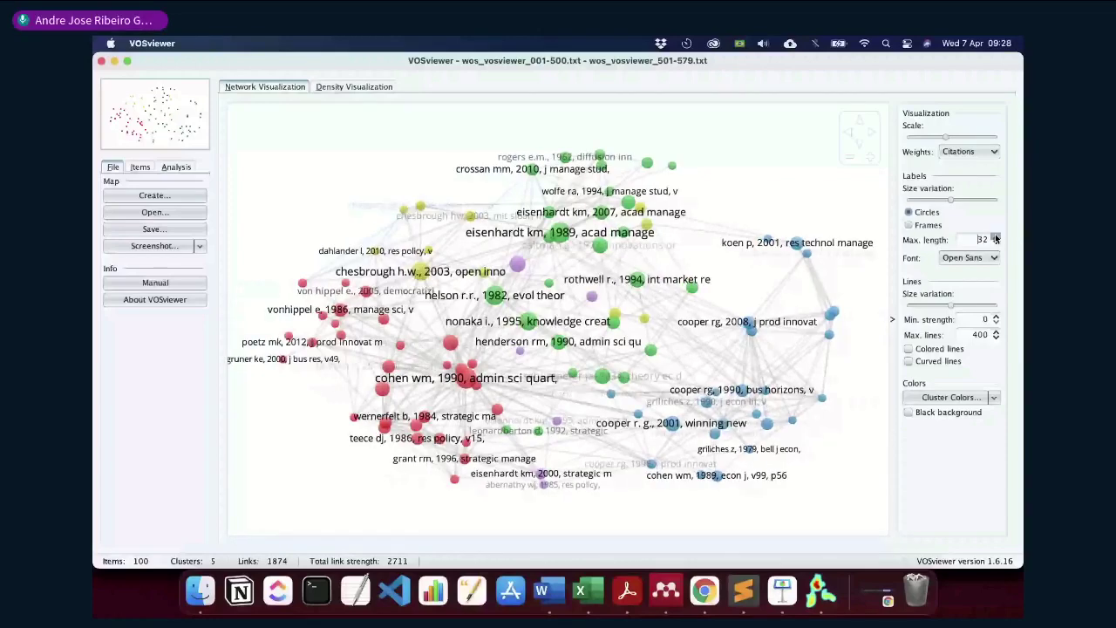
pyautogui.click(996, 236)
pyautogui.click(996, 236)
pyautogui.click(996, 237)
pyautogui.click(996, 236)
pyautogui.click(996, 236)
pyautogui.click(996, 237)
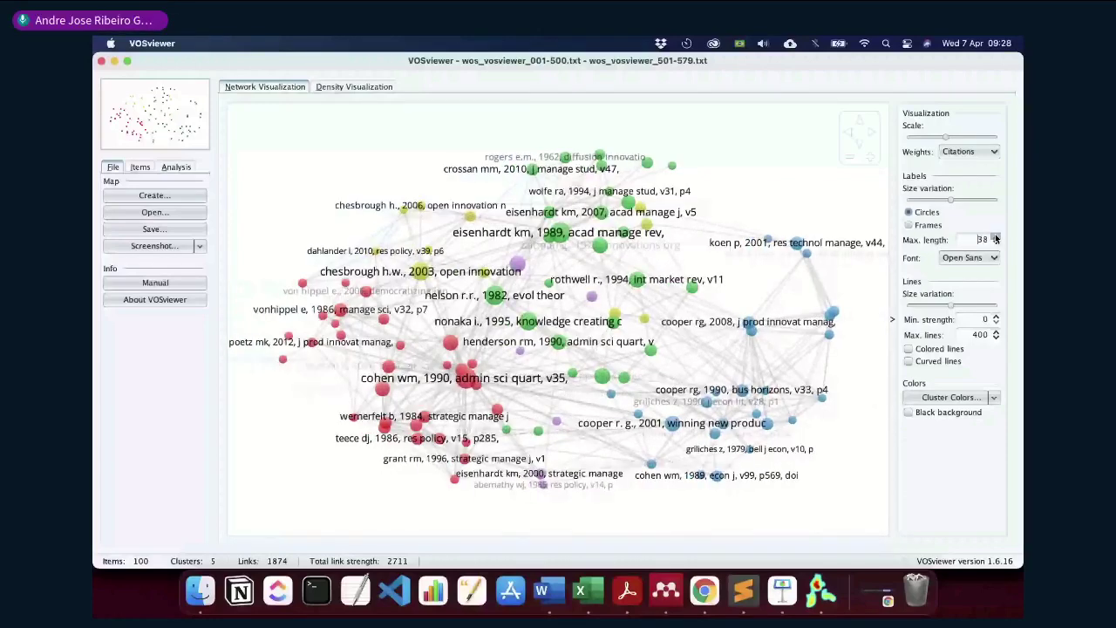
pyautogui.click(996, 236)
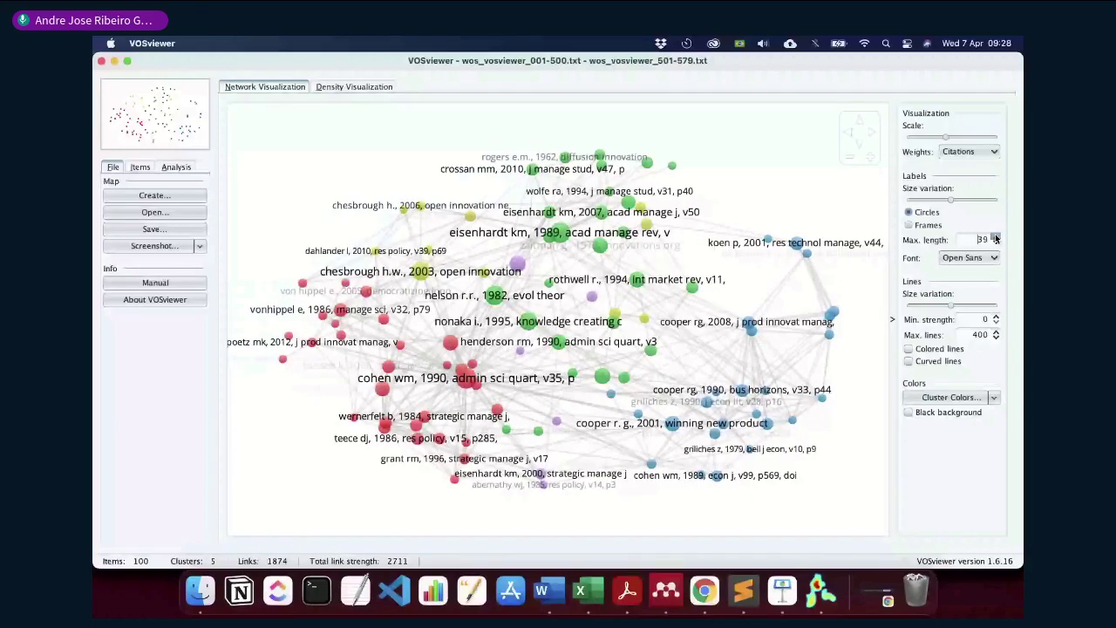
pyautogui.click(996, 237)
pyautogui.click(996, 236)
pyautogui.click(997, 236)
pyautogui.click(996, 236)
pyautogui.click(996, 236)
pyautogui.click(996, 236)
pyautogui.click(996, 237)
pyautogui.click(996, 237)
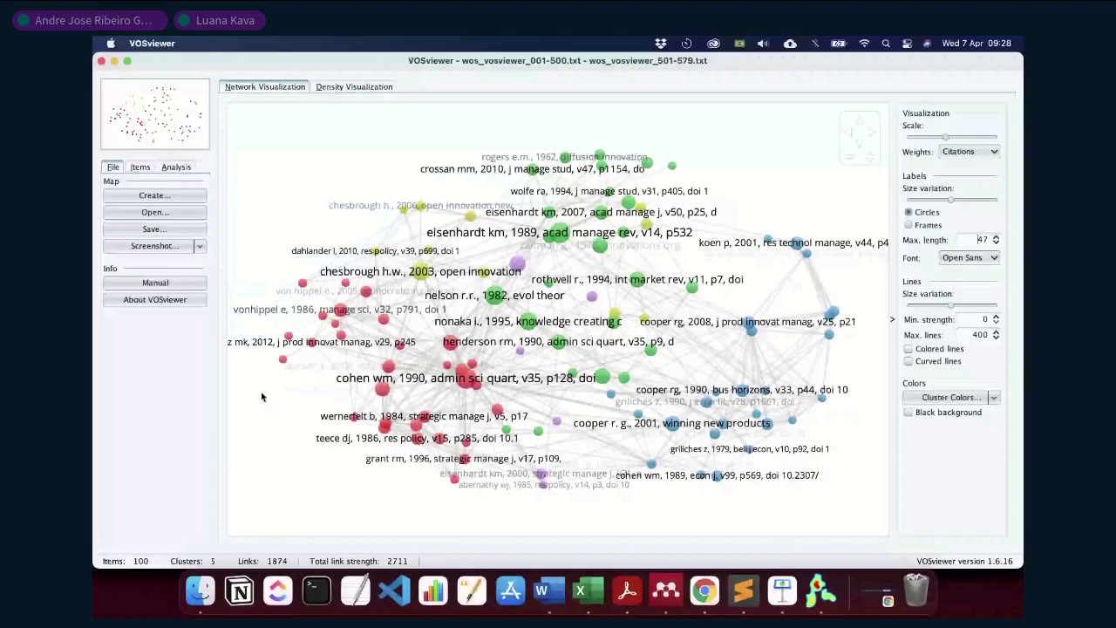
# Start a co-citation map of cited authors from the bibliographic database files with a minimum of 10 citations per author
pyautogui.click(155, 196)
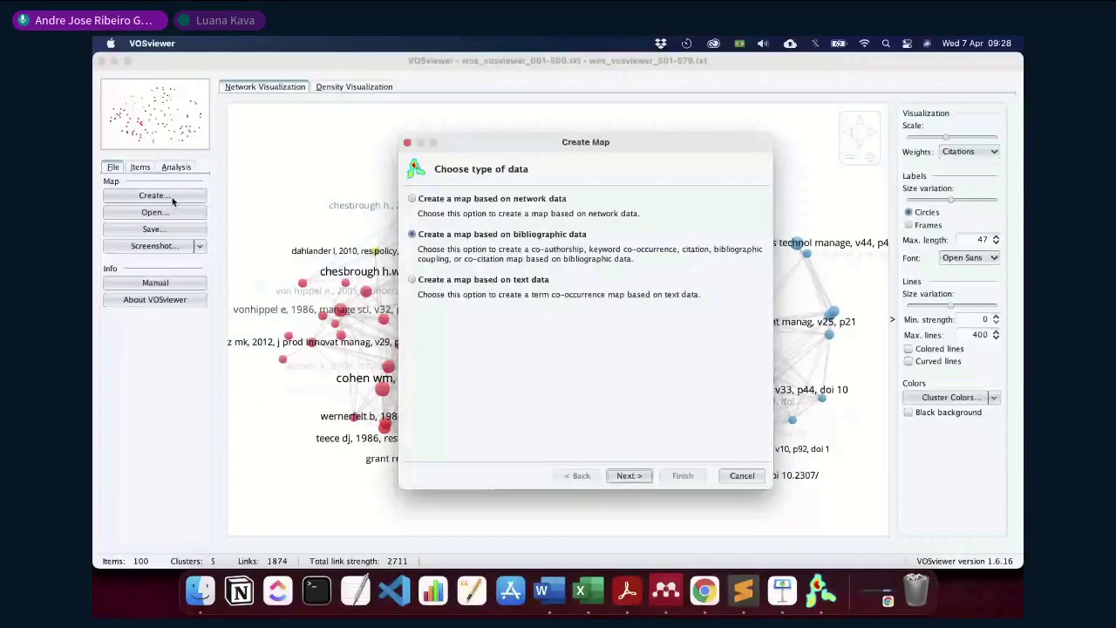
pyautogui.click(624, 476)
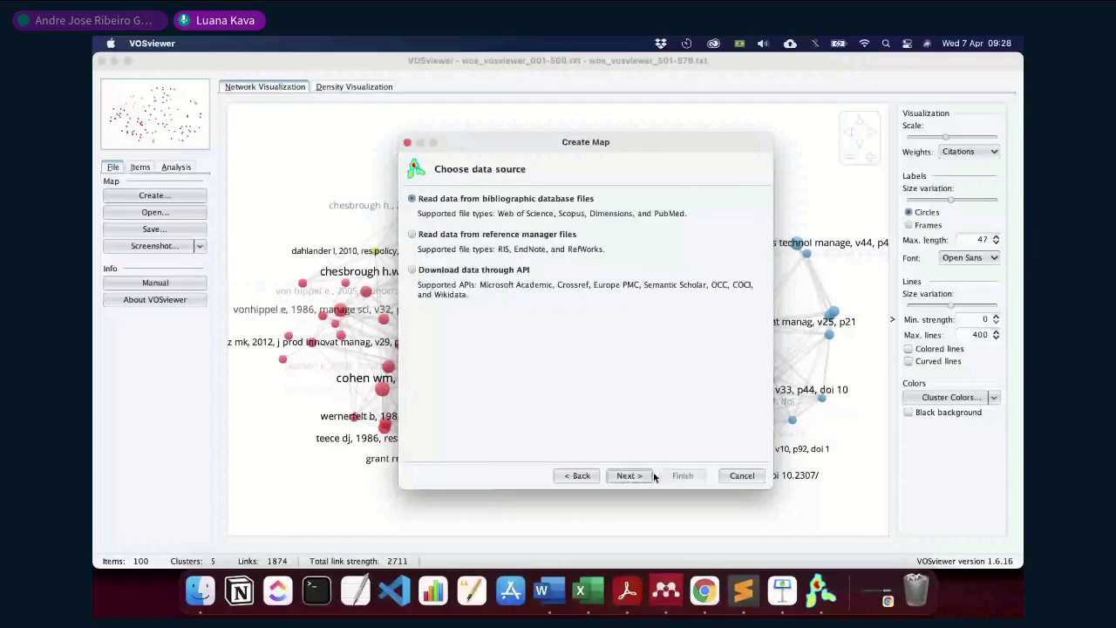
pyautogui.click(649, 476)
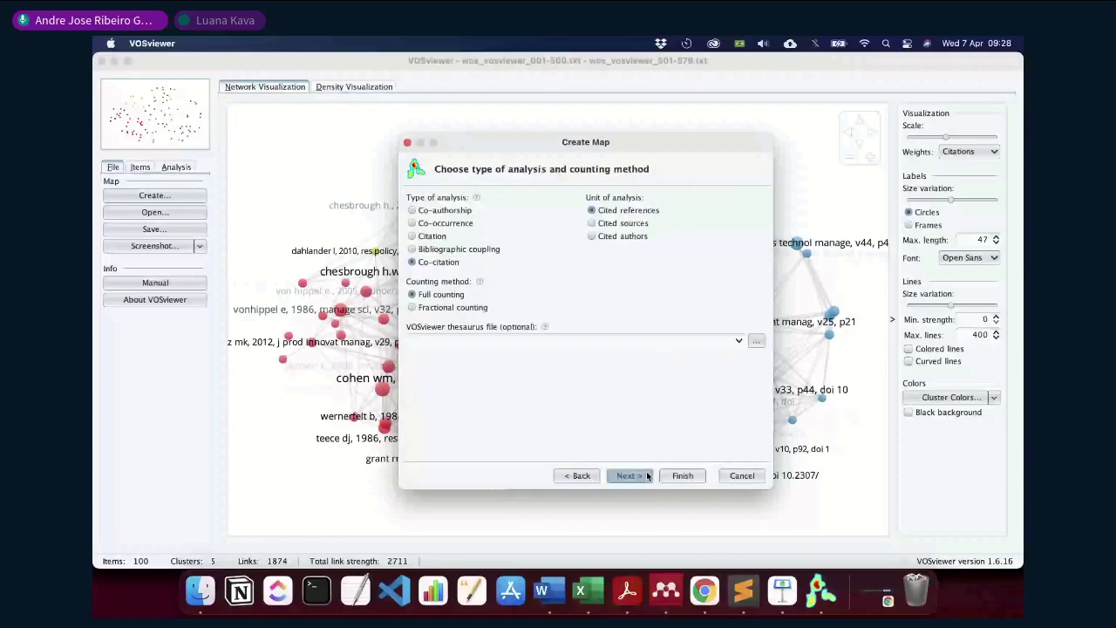
pyautogui.click(623, 237)
pyautogui.press('Return')
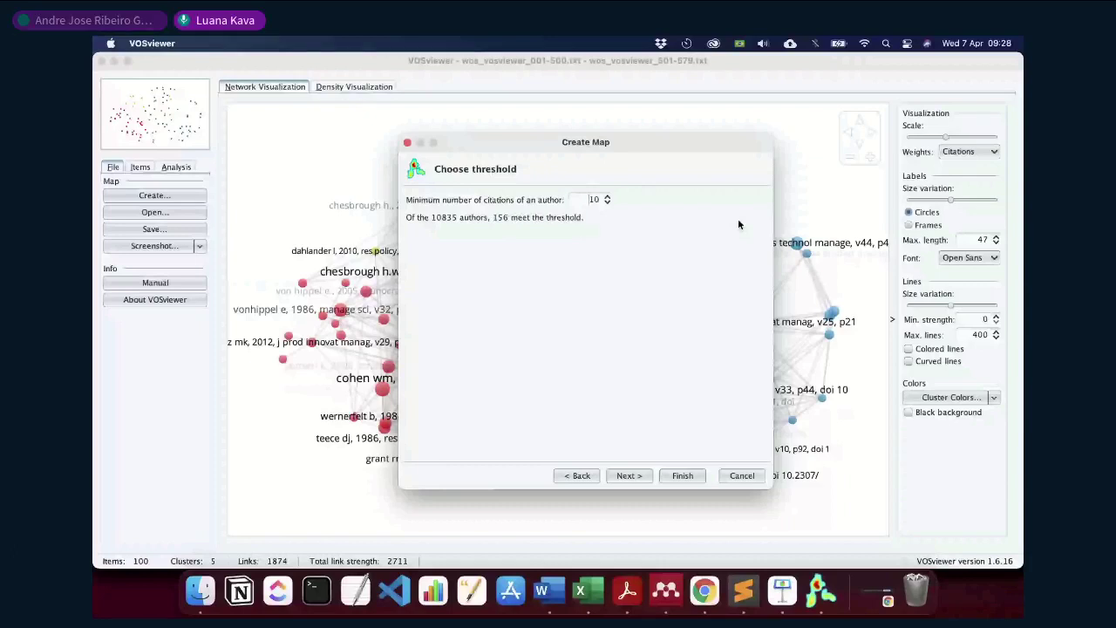
# Set the number of authors to be selected to 100, sort the verification list by author, and create the map
pyautogui.click(630, 476)
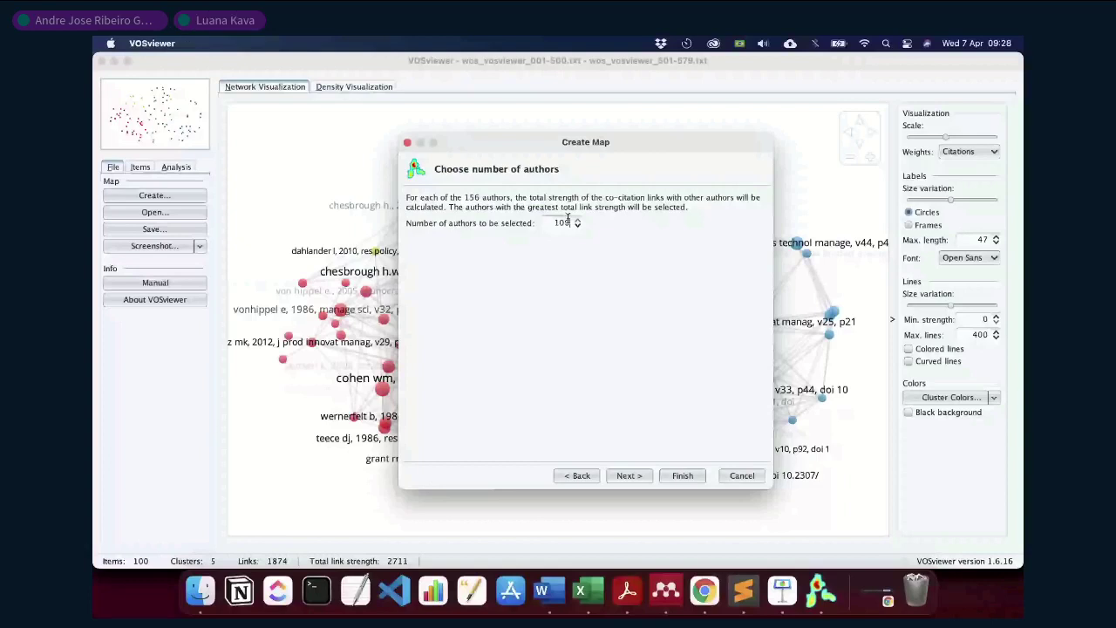
pyautogui.click(641, 481)
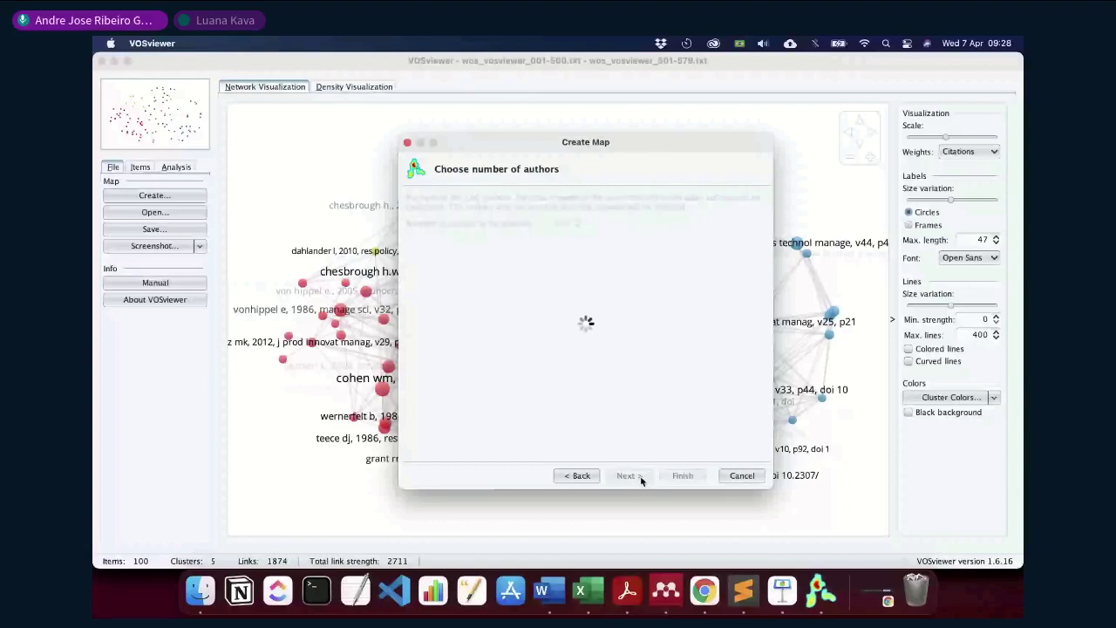
pyautogui.click(543, 206)
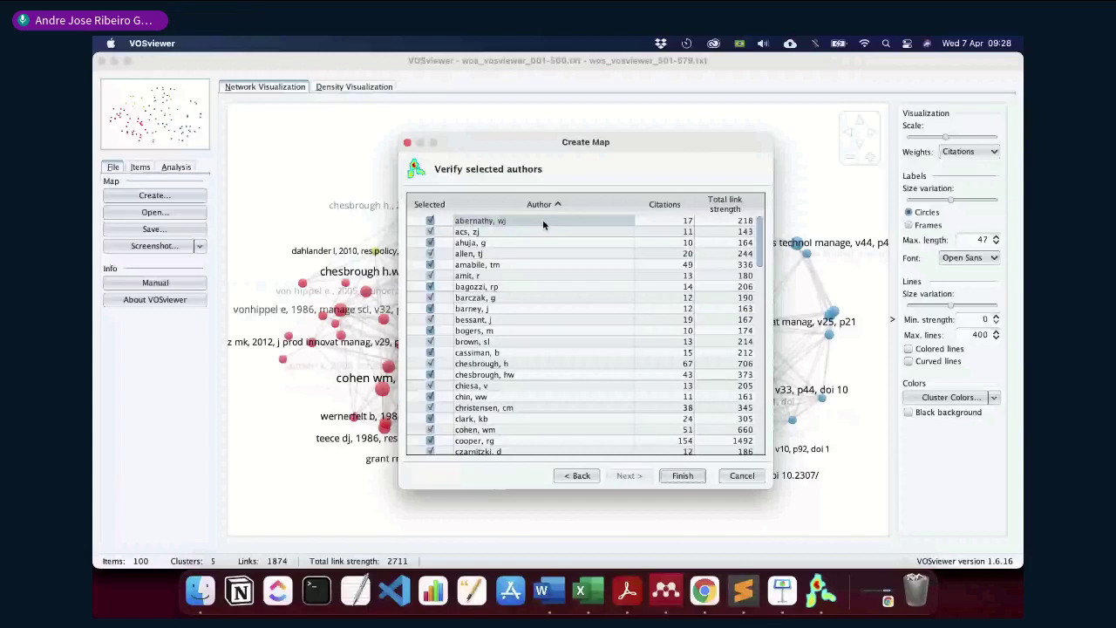
pyautogui.click(695, 478)
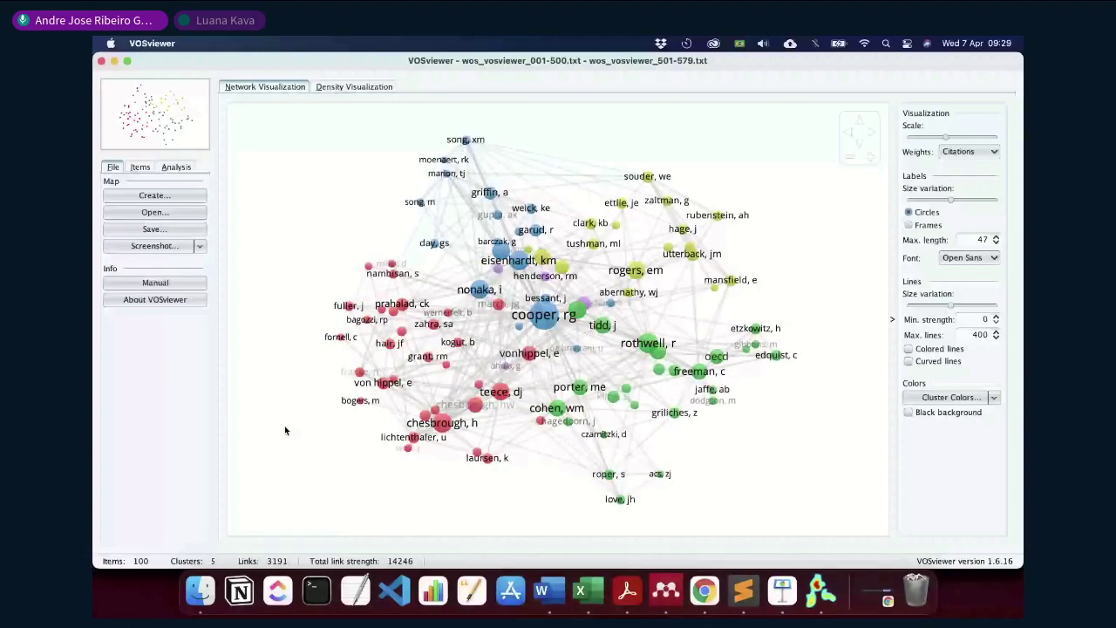
# Start another co-citation map of cited authors from the Web of Science files and continue to the author verification list
pyautogui.click(179, 198)
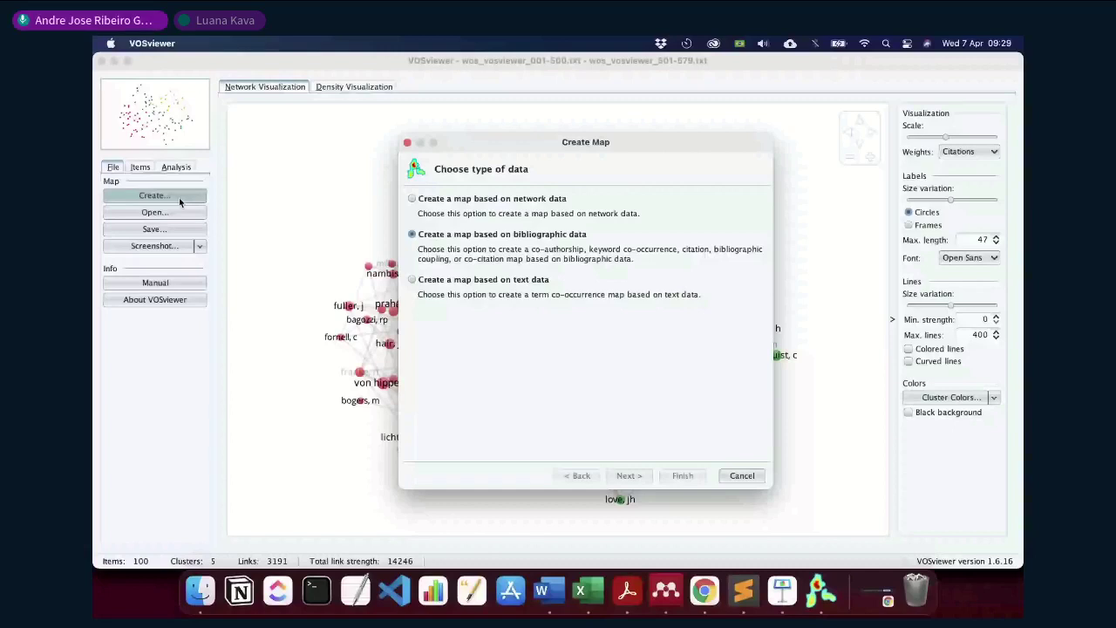
pyautogui.click(631, 478)
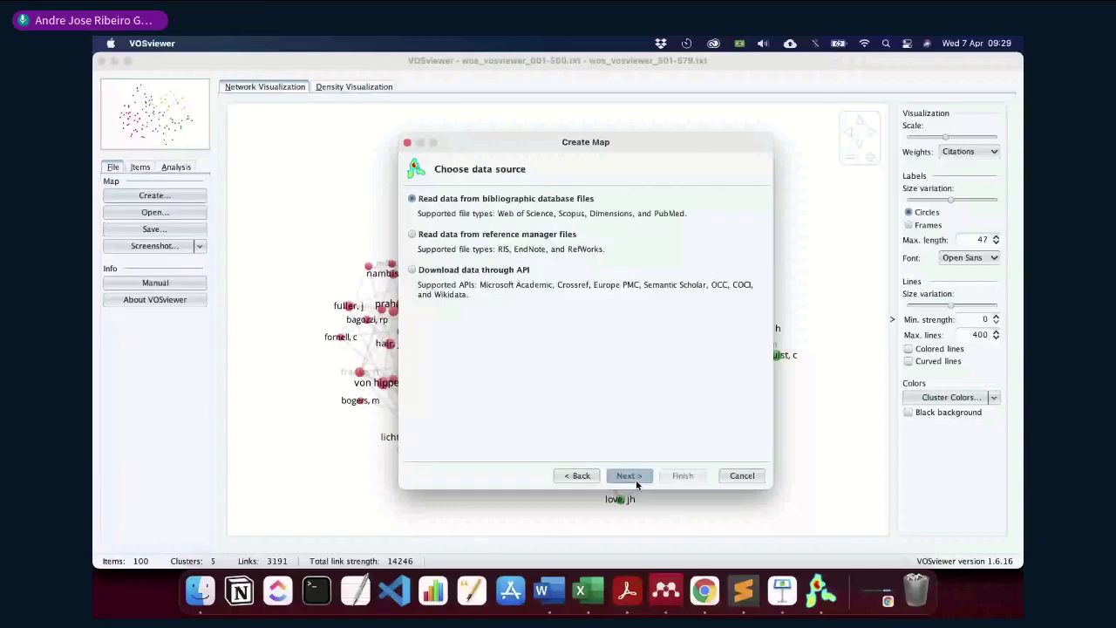
pyautogui.click(636, 481)
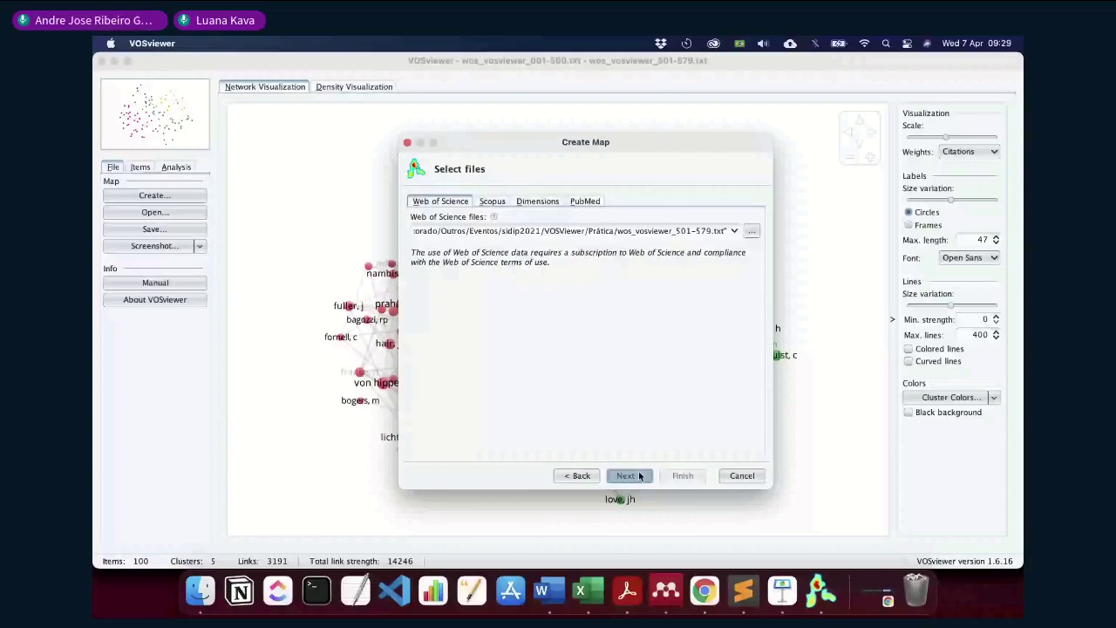
pyautogui.click(640, 475)
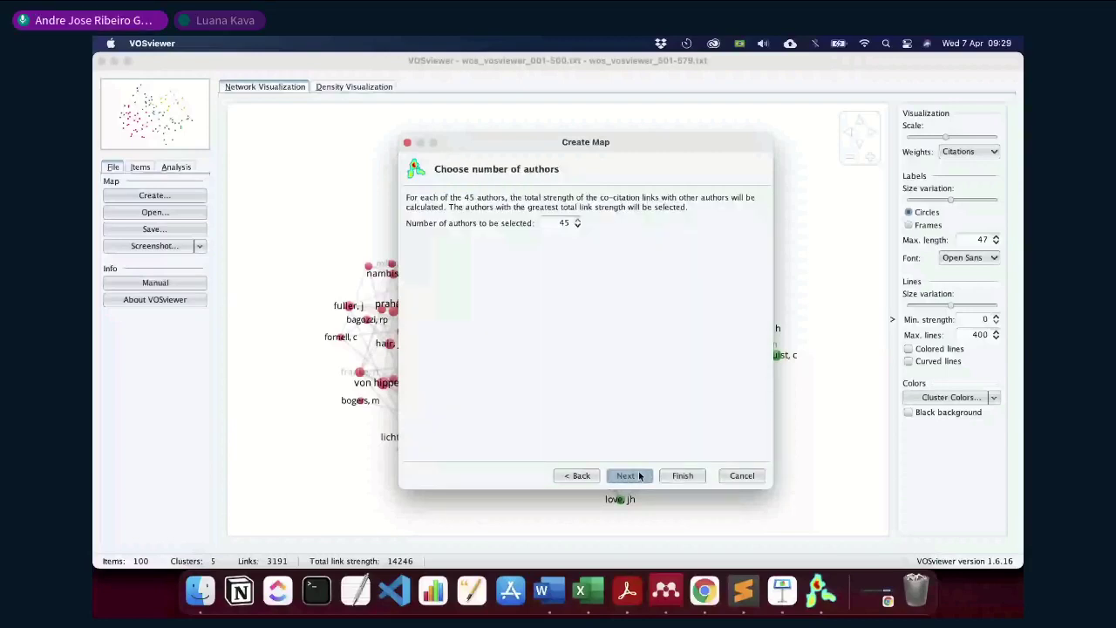
pyautogui.click(640, 475)
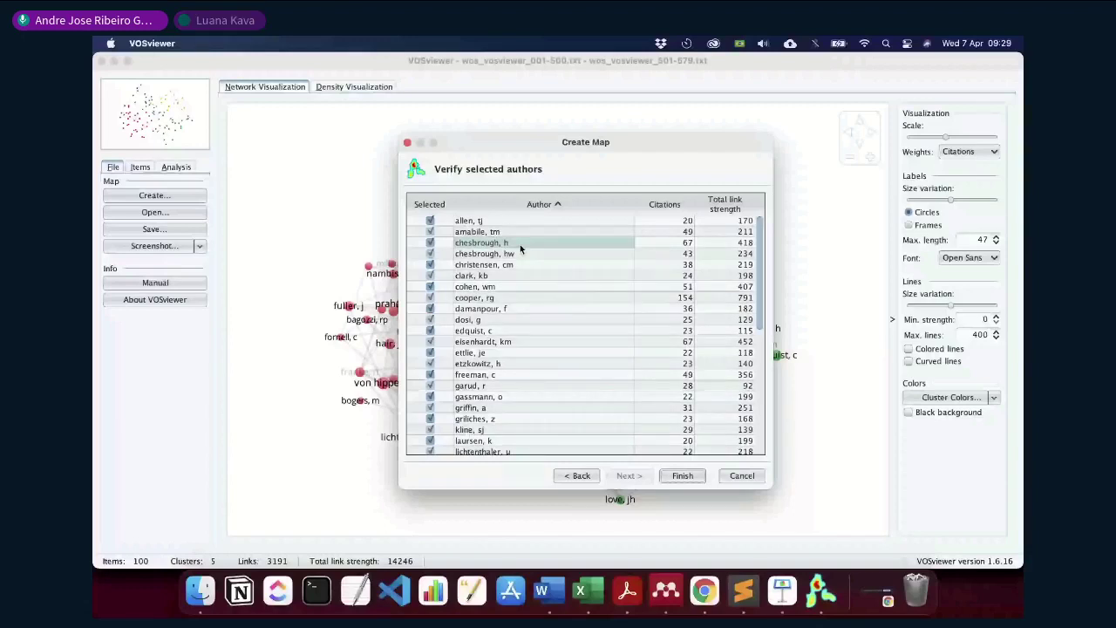
# Check the verification list for authors spelled in several variants, and return to the analysis settings with the optional thesaurus file
pyautogui.scroll(-5, 517, 249)
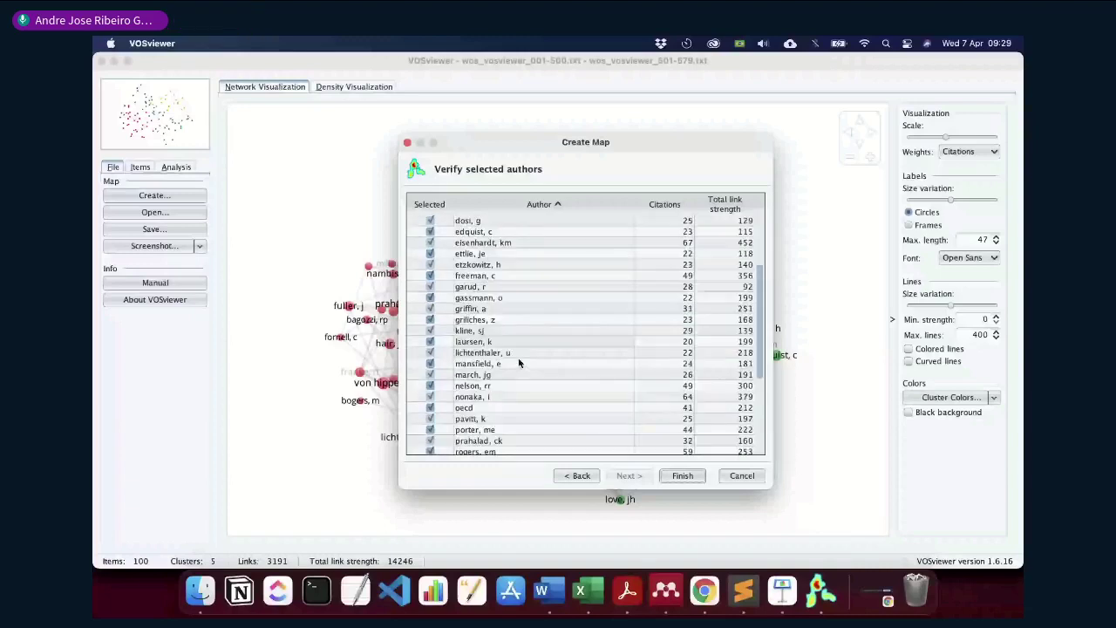
pyautogui.scroll(-3, 516, 384)
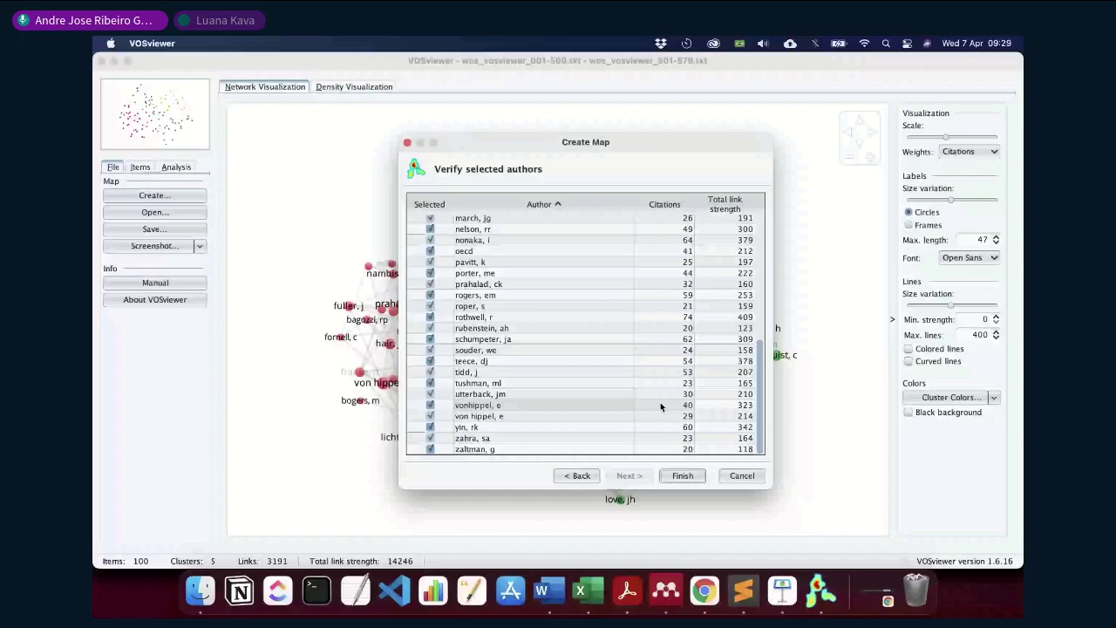
pyautogui.click(698, 476)
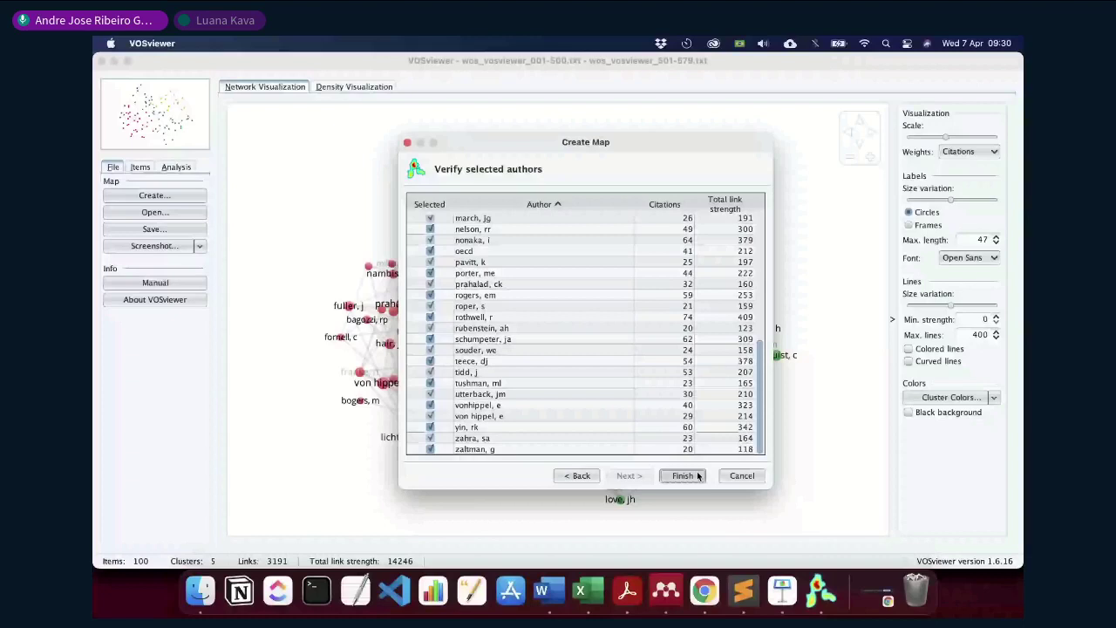
pyautogui.click(577, 475)
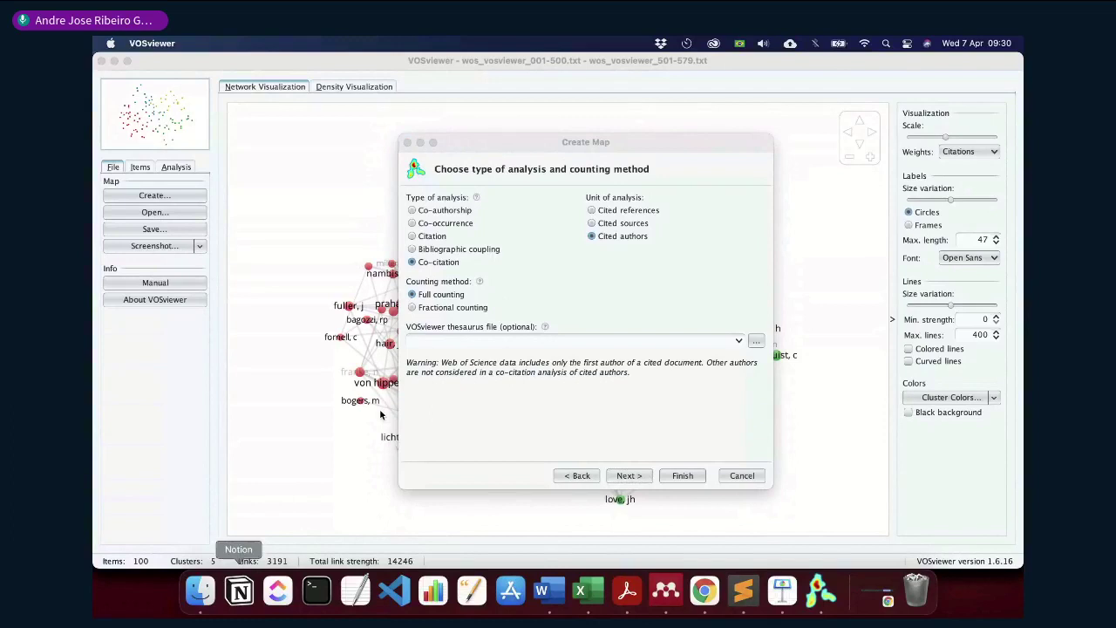
# Switch to Finder, go up to the VOSViewer folder, and extract VOSviewer_1.6.16_mac.zip
pyautogui.click(208, 591)
pyautogui.press('super+Up')
pyautogui.press('super+Up')
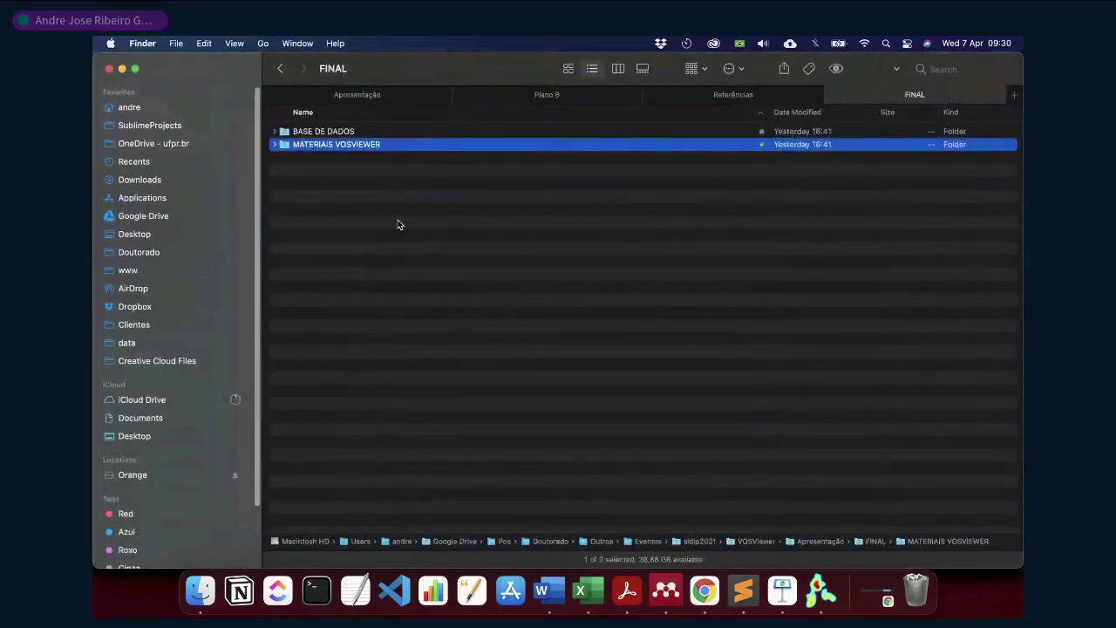
pyautogui.press('super+Up')
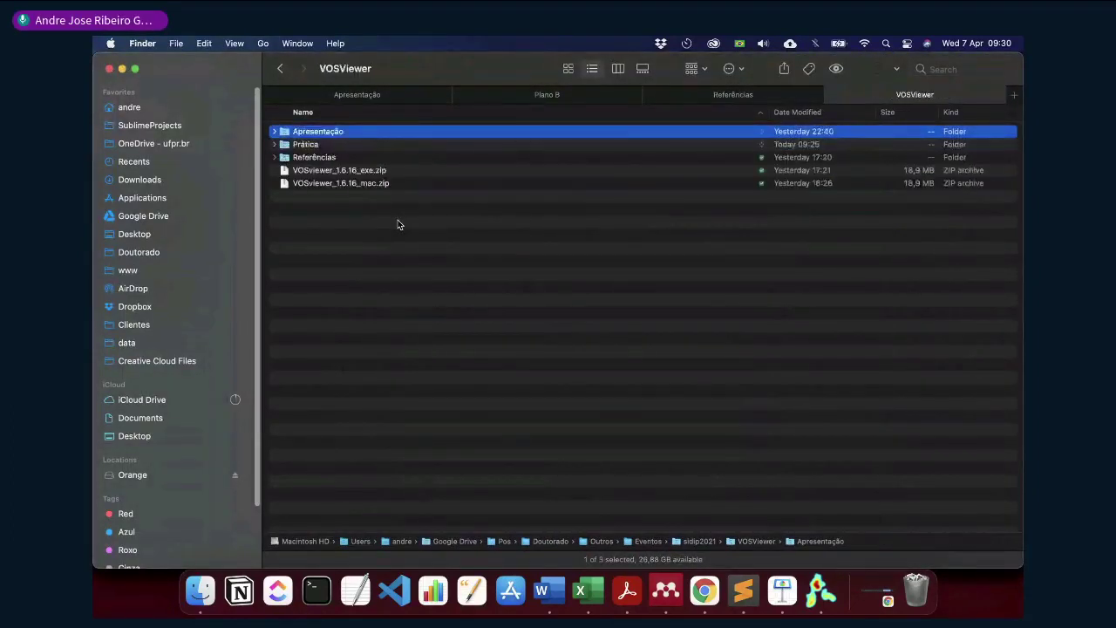
pyautogui.press('Down')
pyautogui.press('Down')
pyautogui.press('Down')
pyautogui.press('Down')
pyautogui.press('super+Down')
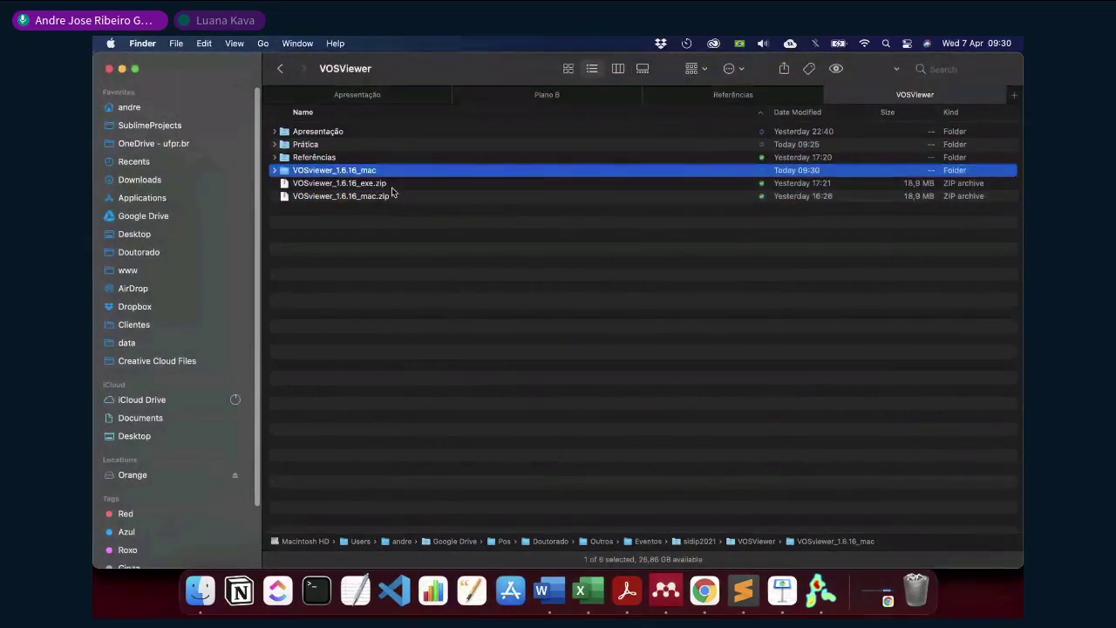
# Open the data folder inside the extracted VOSviewer_1.6.16_mac folder and locate the authors and terms thesaurus files
pyautogui.click(388, 196)
pyautogui.doubleClick(385, 171)
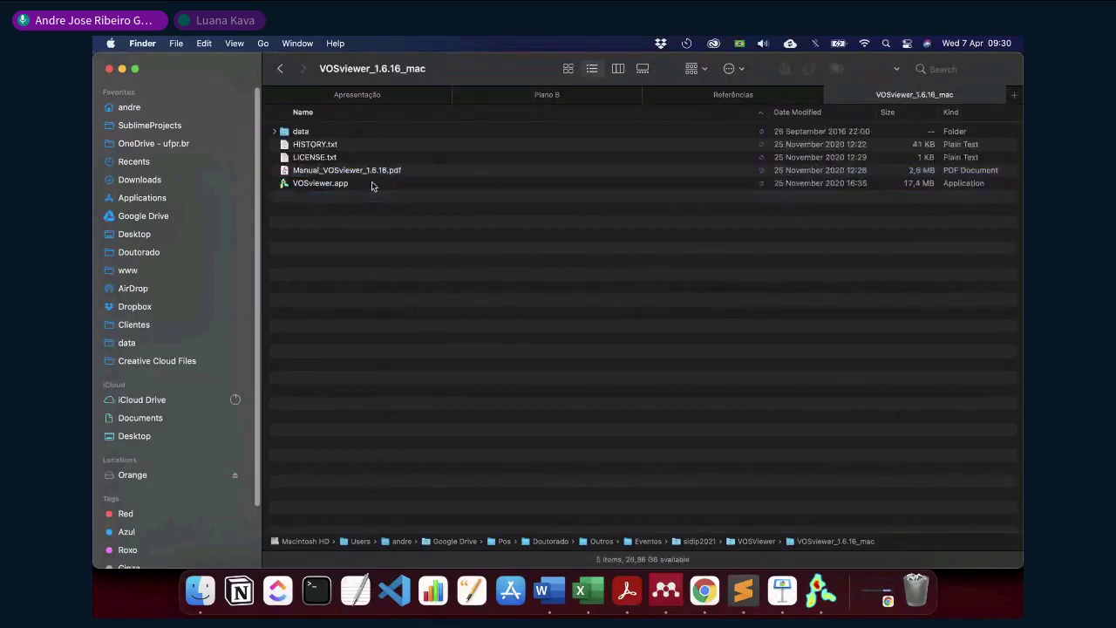
pyautogui.doubleClick(316, 132)
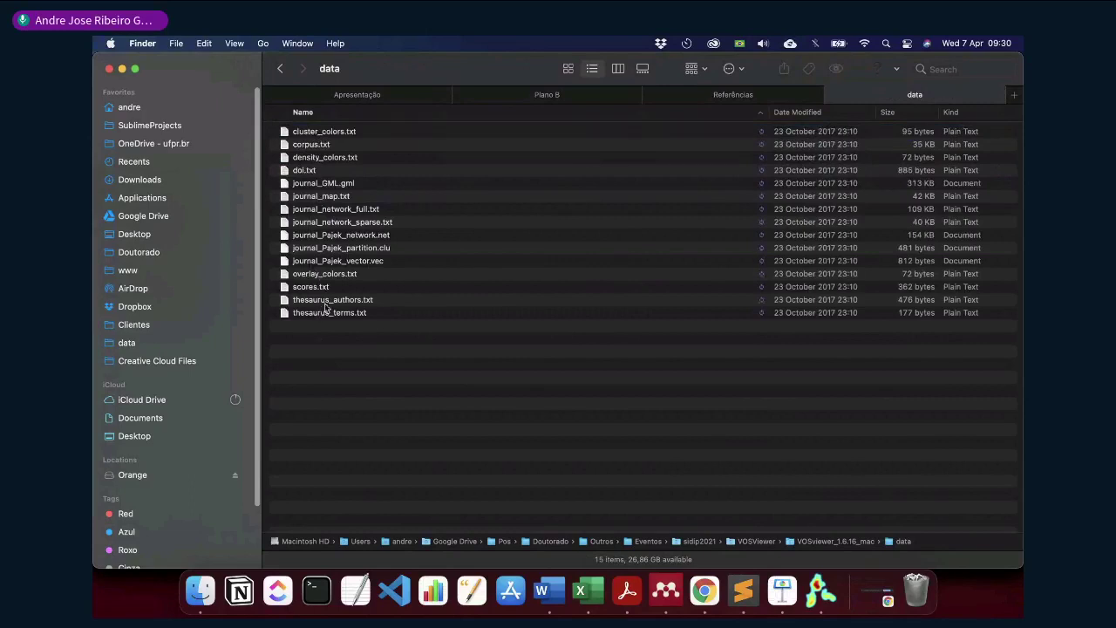
pyautogui.click(349, 312)
pyautogui.click(353, 301)
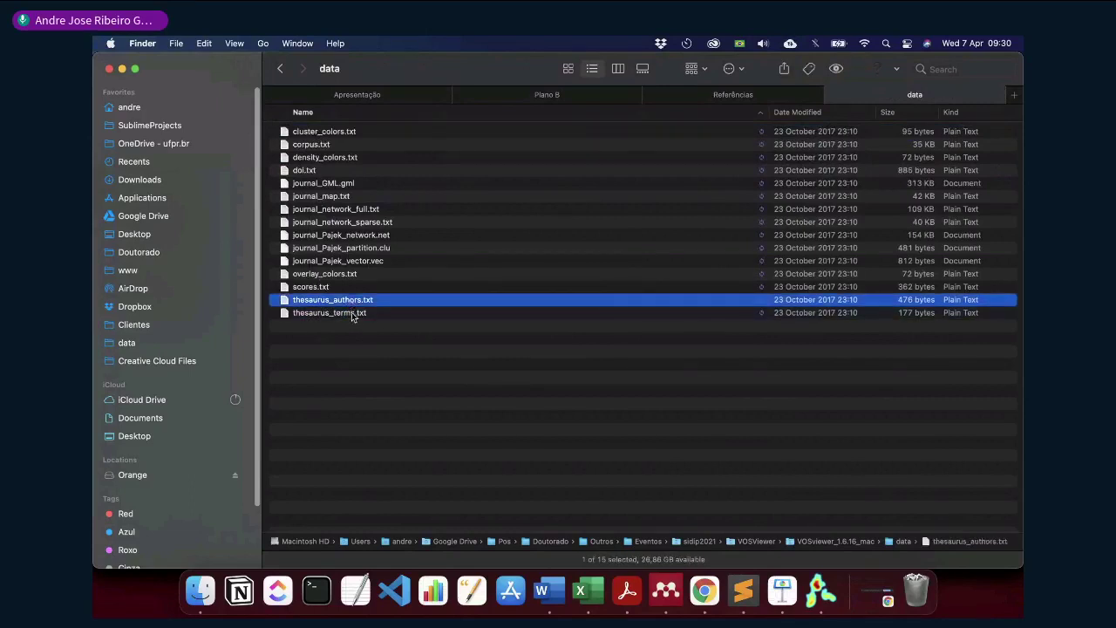
pyautogui.click(356, 314)
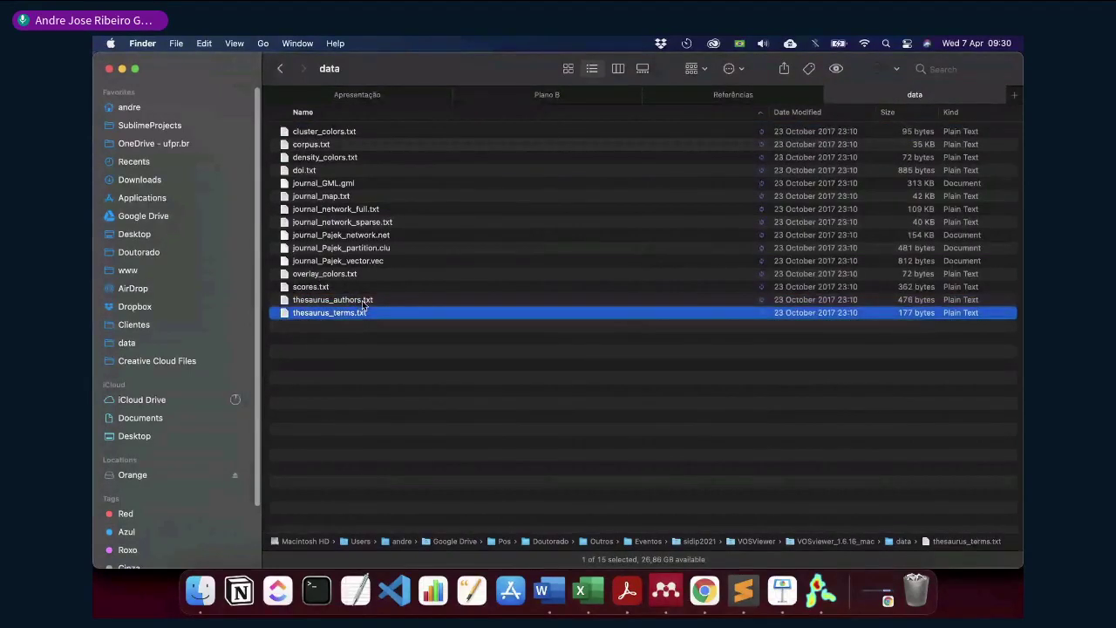
# Open thesaurus_authors.txt in TextEdit and enlarge its window and text for reading
pyautogui.doubleClick(358, 301)
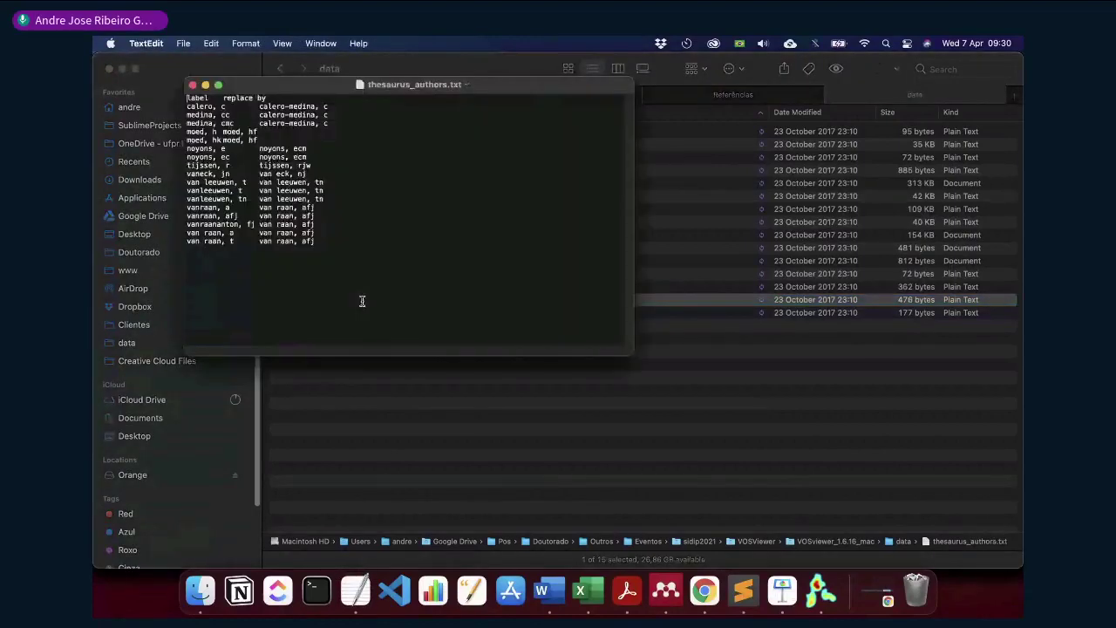
pyautogui.moveTo(634, 359); pyautogui.dragTo(825, 512)
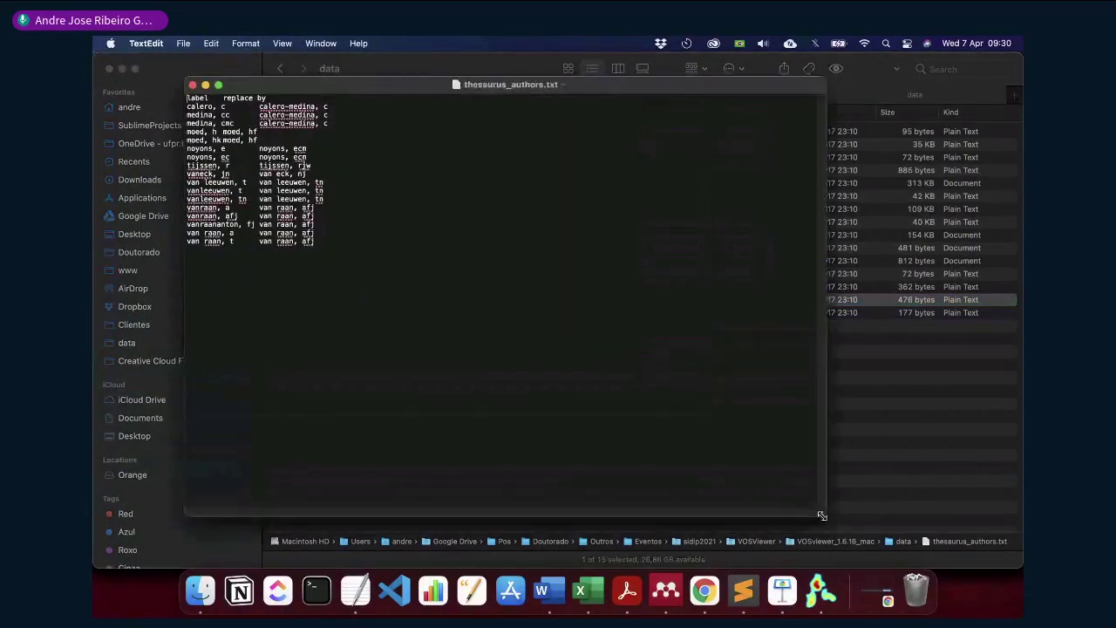
pyautogui.press('super+plus')
pyautogui.press('super+plus')
pyautogui.press('super+plus')
pyautogui.press('super+plus')
pyautogui.press('super+plus')
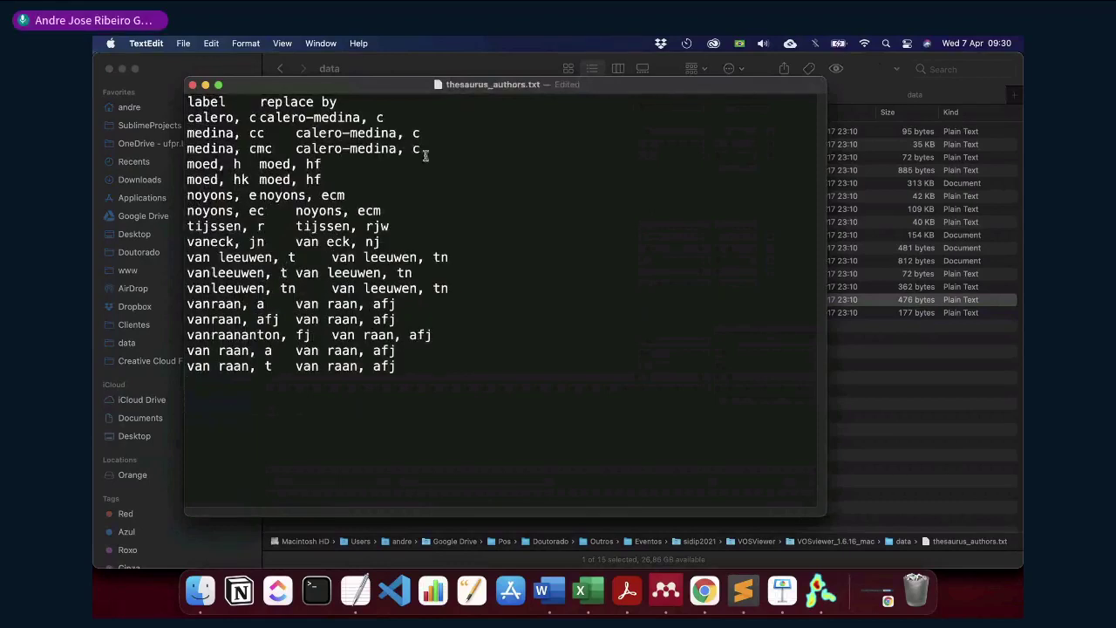
pyautogui.moveTo(522, 85); pyautogui.dragTo(627, 102)
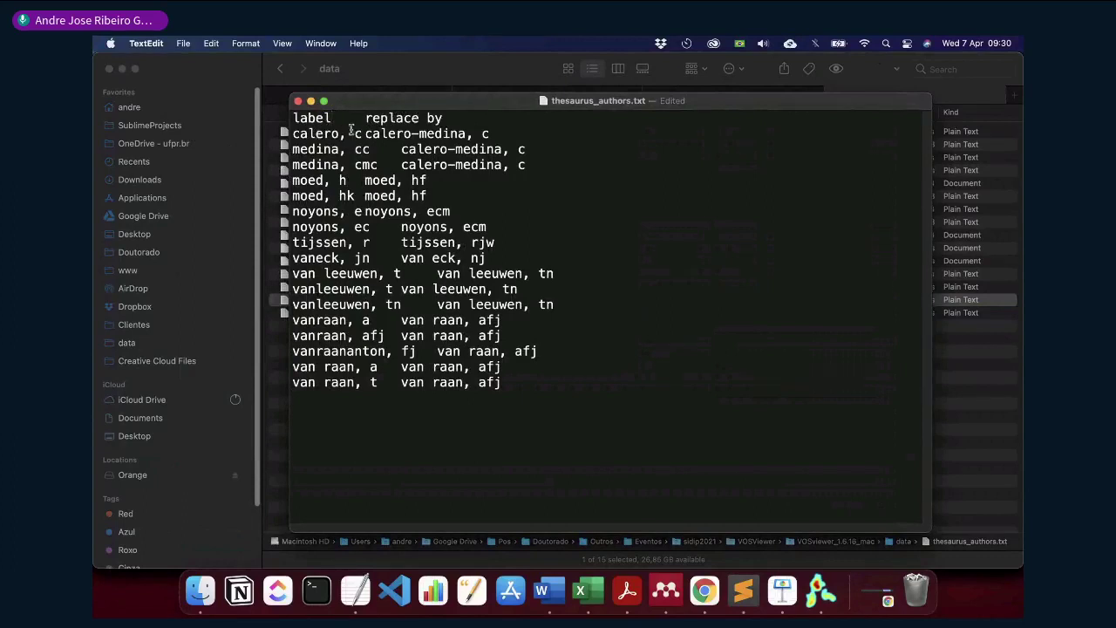
# Examine how thesaurus_authors.txt maps name variants in its tab-separated label and replace by columns, and close the file
pyautogui.click(365, 133)
pyautogui.click(317, 149)
pyautogui.moveTo(538, 168); pyautogui.dragTo(256, 129)
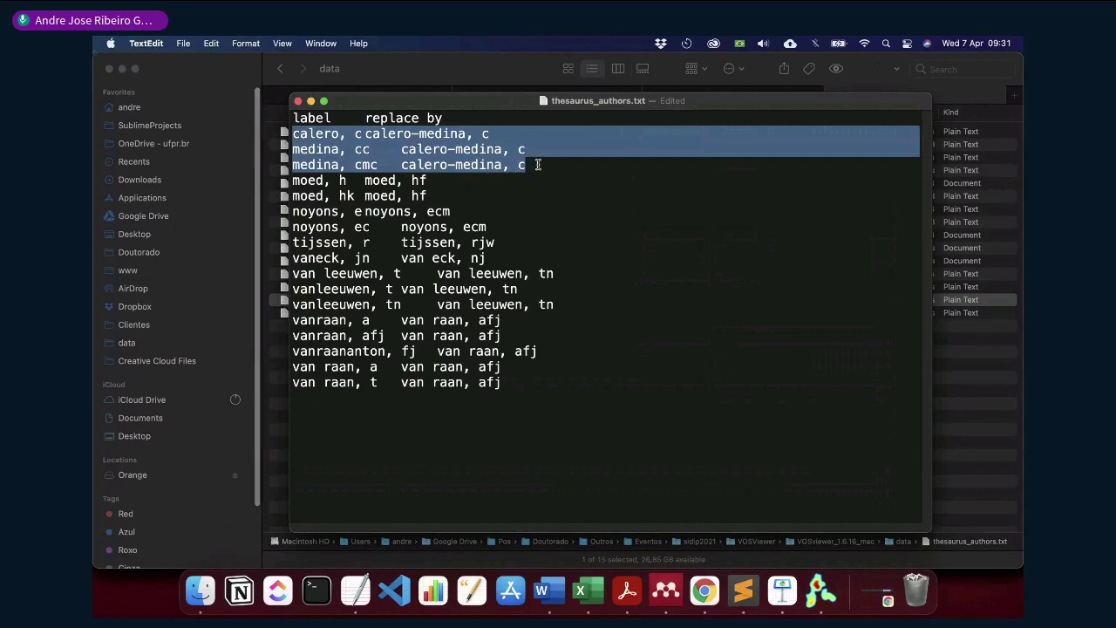
pyautogui.click(373, 445)
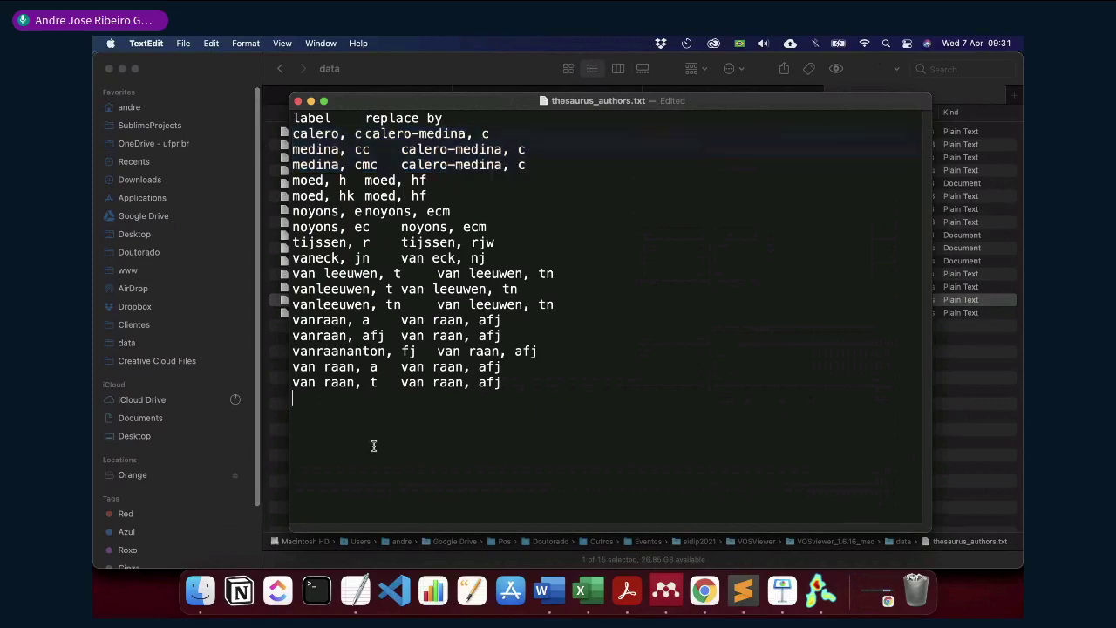
pyautogui.doubleClick(348, 118)
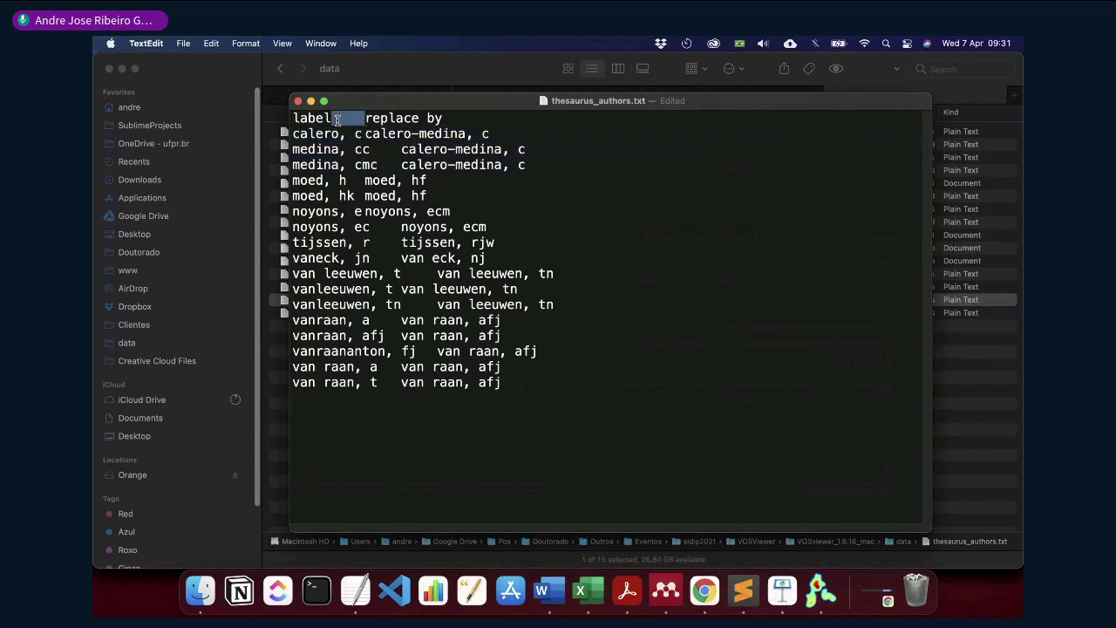
pyautogui.doubleClick(388, 149)
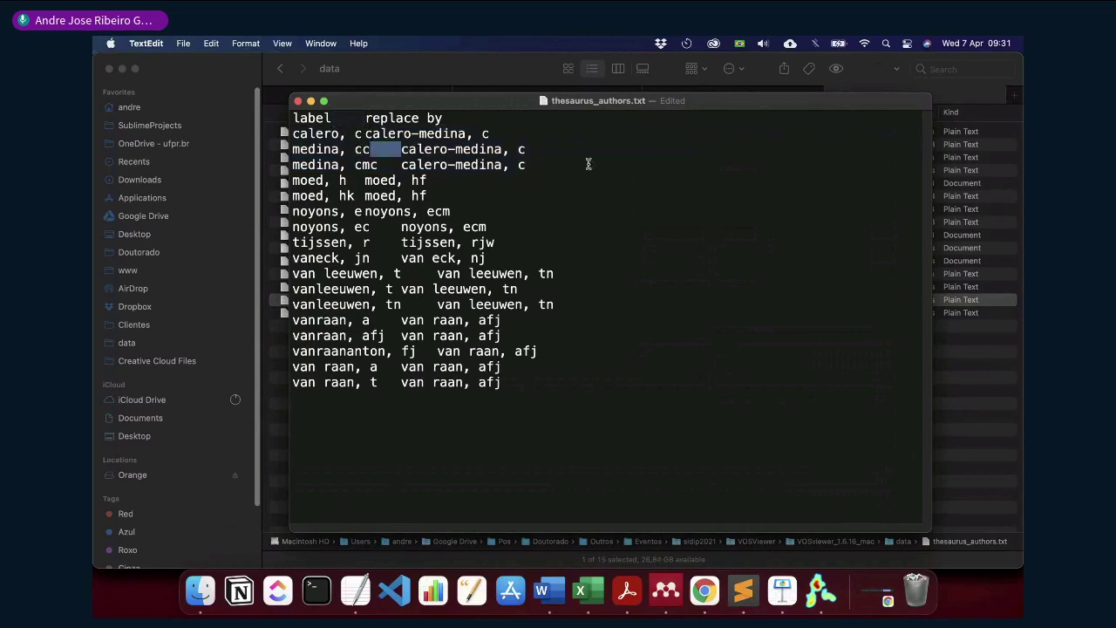
pyautogui.click(398, 164)
pyautogui.doubleClick(389, 164)
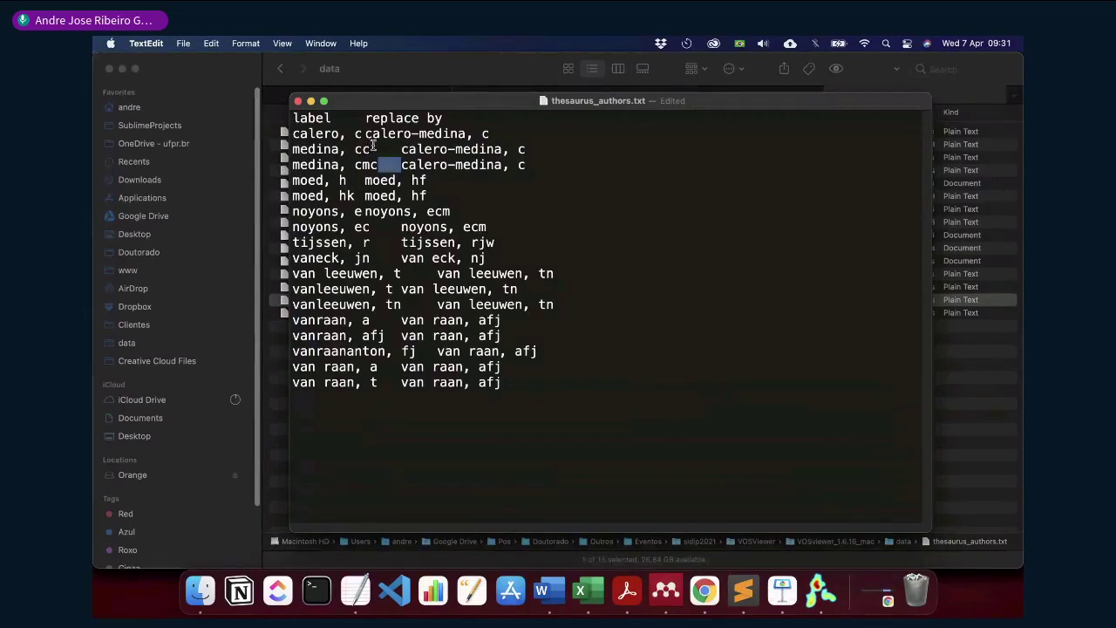
pyautogui.click(299, 102)
# Open thesaurus_terms.txt in TextEdit, move its window over the file list, and enlarge the text
pyautogui.click(353, 312)
pyautogui.rightClick(354, 311)
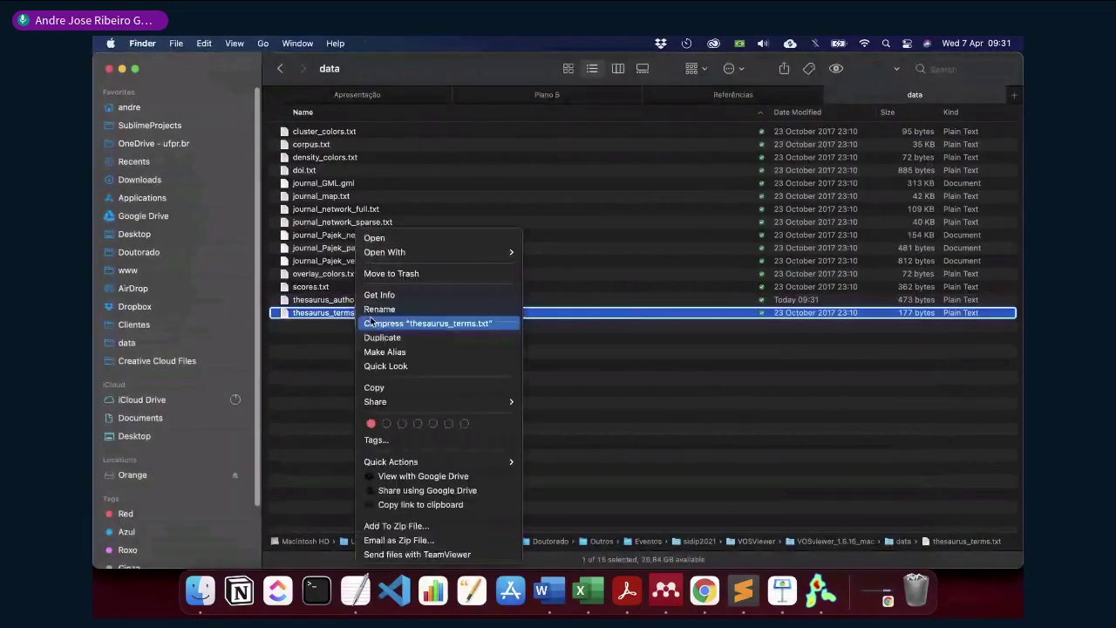
pyautogui.moveTo(489, 251)
pyautogui.click(574, 256)
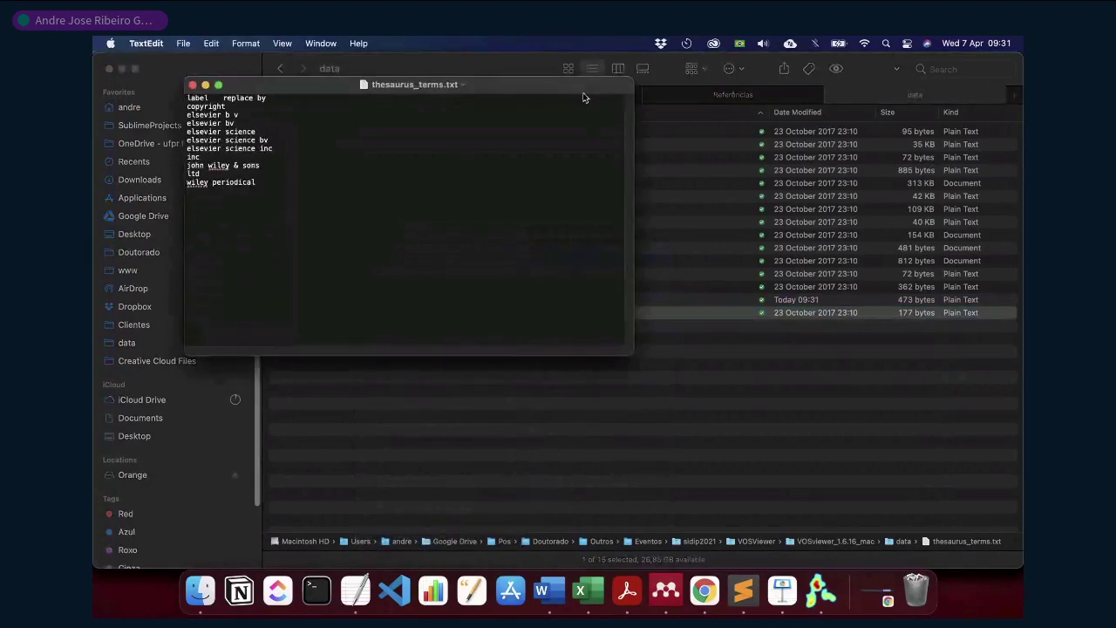
pyautogui.moveTo(583, 98); pyautogui.dragTo(807, 232)
pyautogui.press('super+plus')
pyautogui.press('super+plus')
pyautogui.press('super+plus')
pyautogui.press('super+plus')
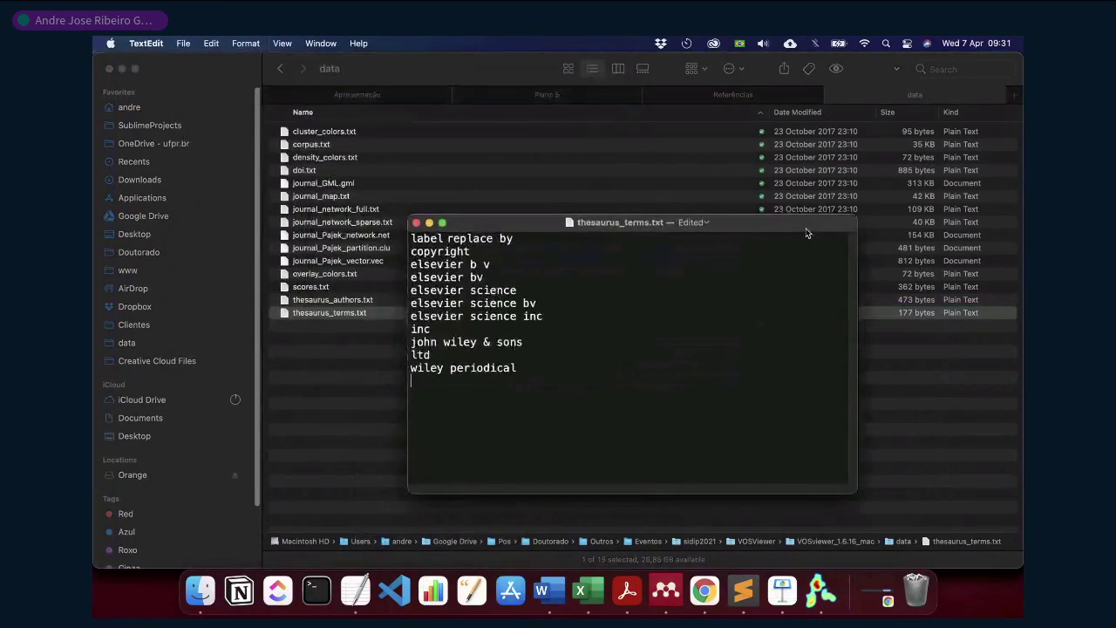
# Examine the terms and the replace by column in thesaurus_terms.txt, and close the file
pyautogui.moveTo(486, 254); pyautogui.dragTo(406, 253)
pyautogui.press('Right')
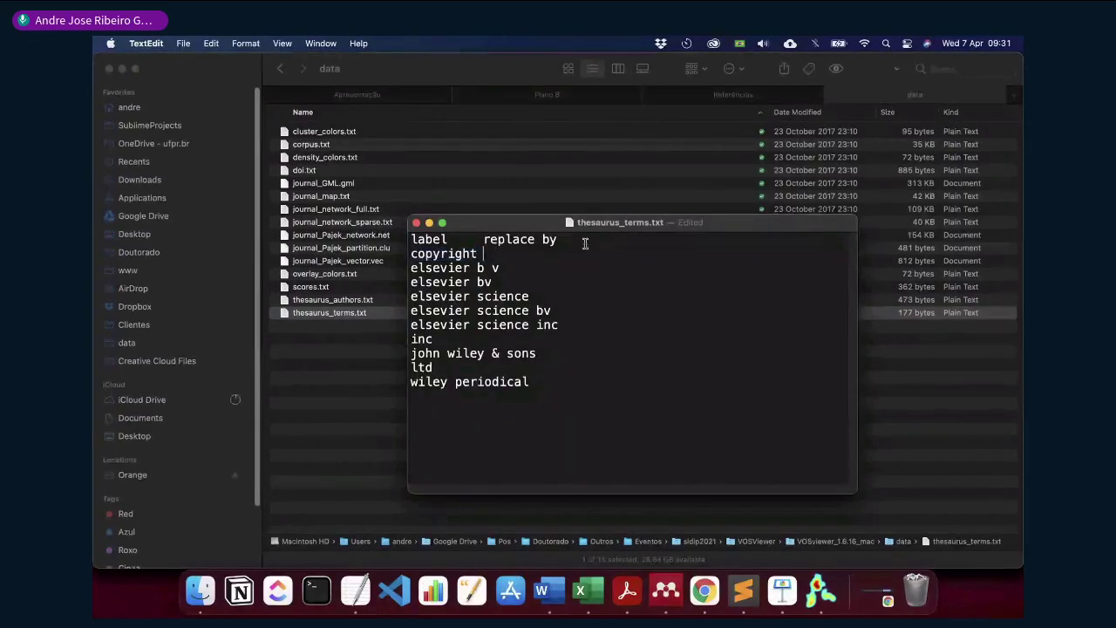
pyautogui.keyDown('shift'); pyautogui.click(591, 242); pyautogui.keyUp('shift')
pyautogui.click(593, 242)
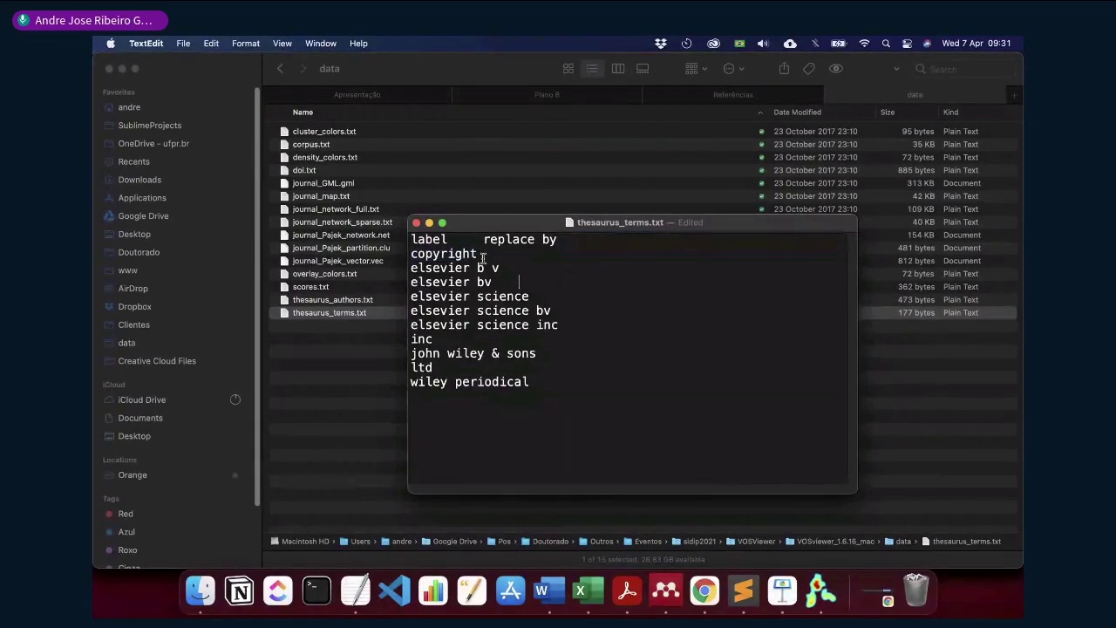
pyautogui.doubleClick(454, 252)
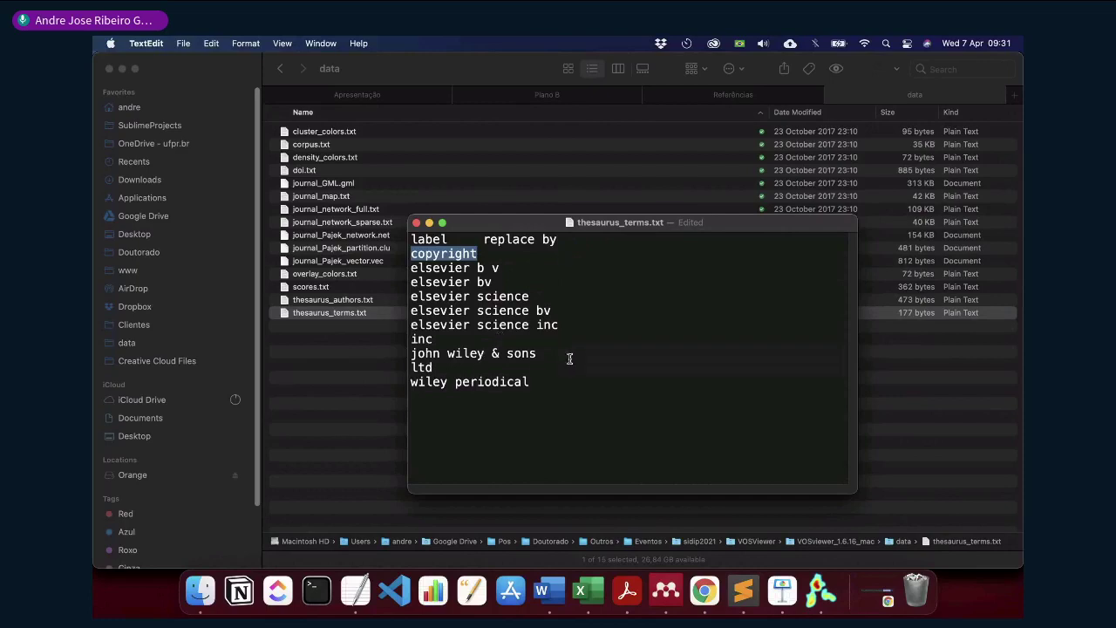
pyautogui.moveTo(558, 410); pyautogui.dragTo(380, 248)
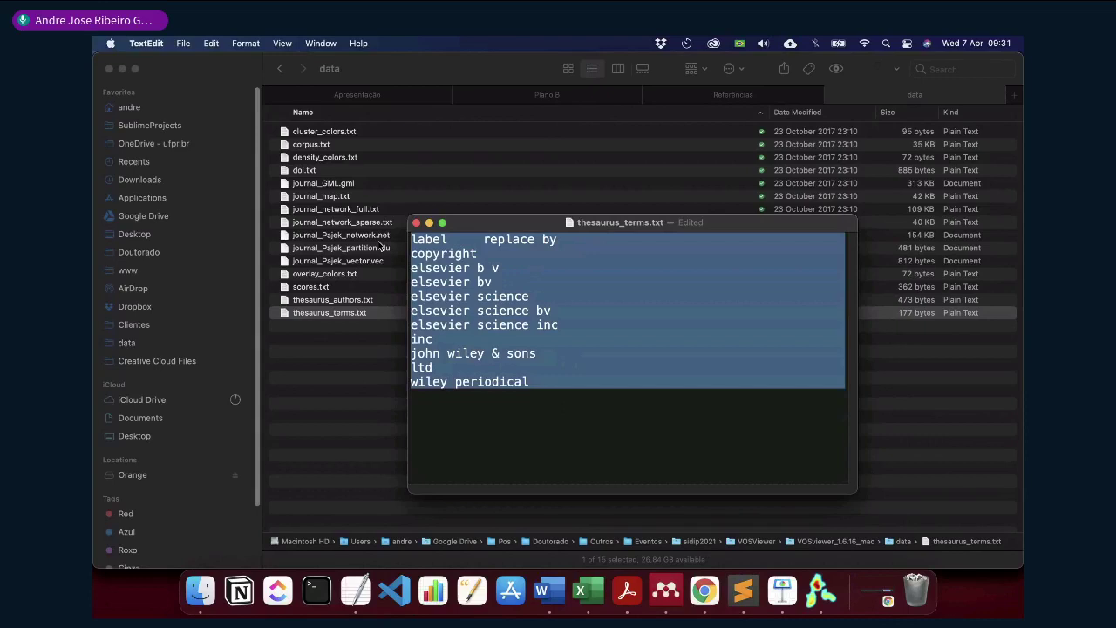
pyautogui.tripleClick(447, 254)
pyautogui.click(494, 243)
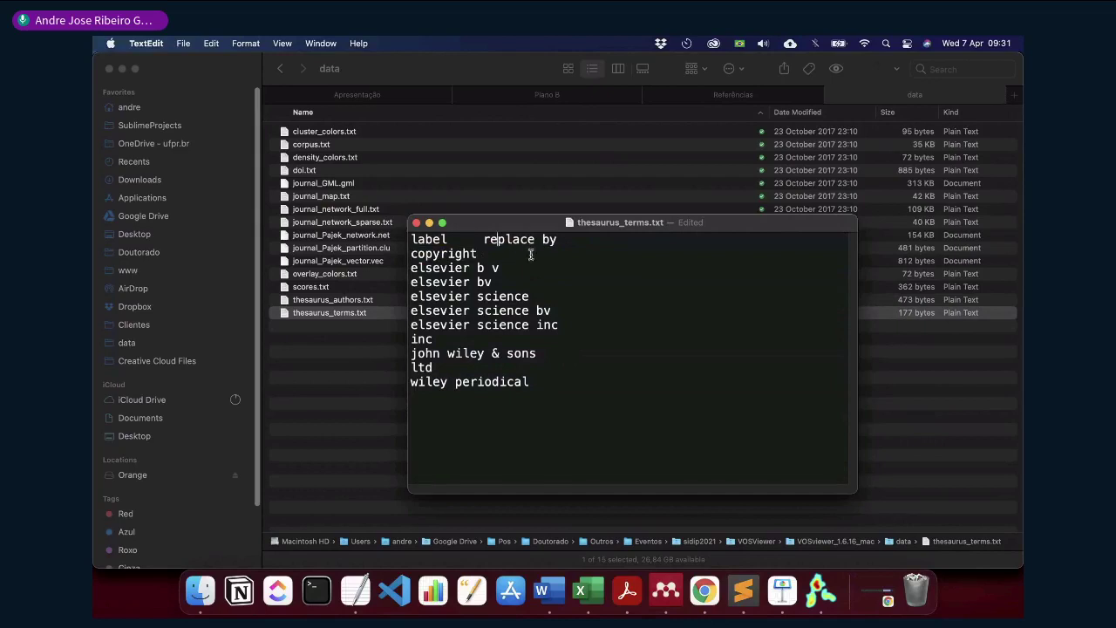
pyautogui.click(473, 242)
pyautogui.doubleClick(465, 243)
pyautogui.click(490, 253)
pyautogui.click(416, 223)
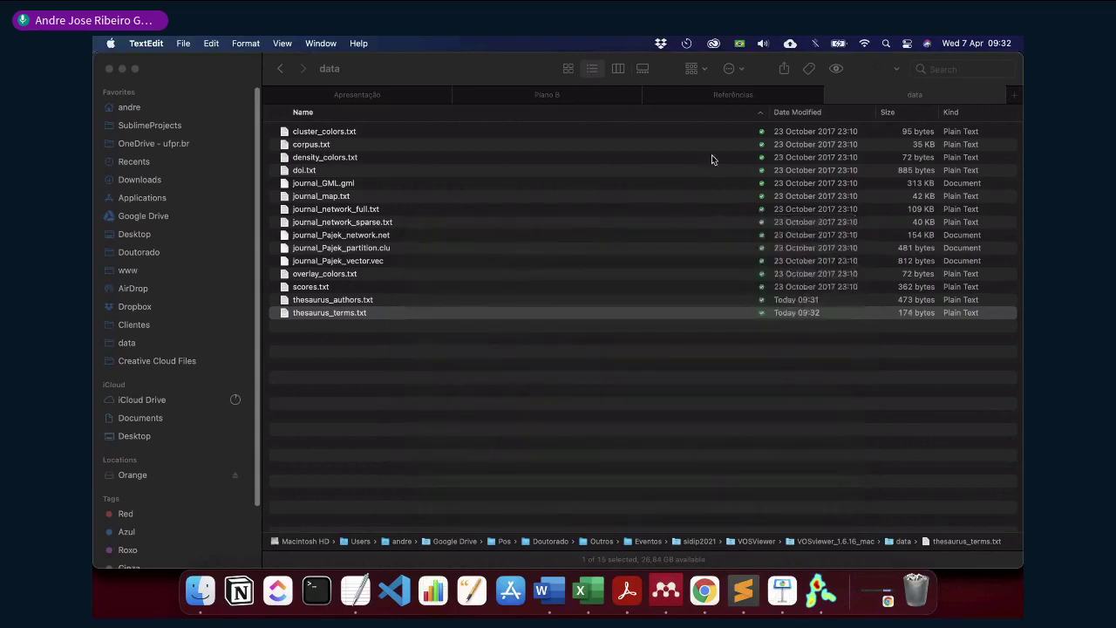
# Go up to the VOSViewer folder, enter Prática, and open thesaurus_authors.txt in TextEdit
pyautogui.hotkey('ctrl', 'shift', 'Tab')
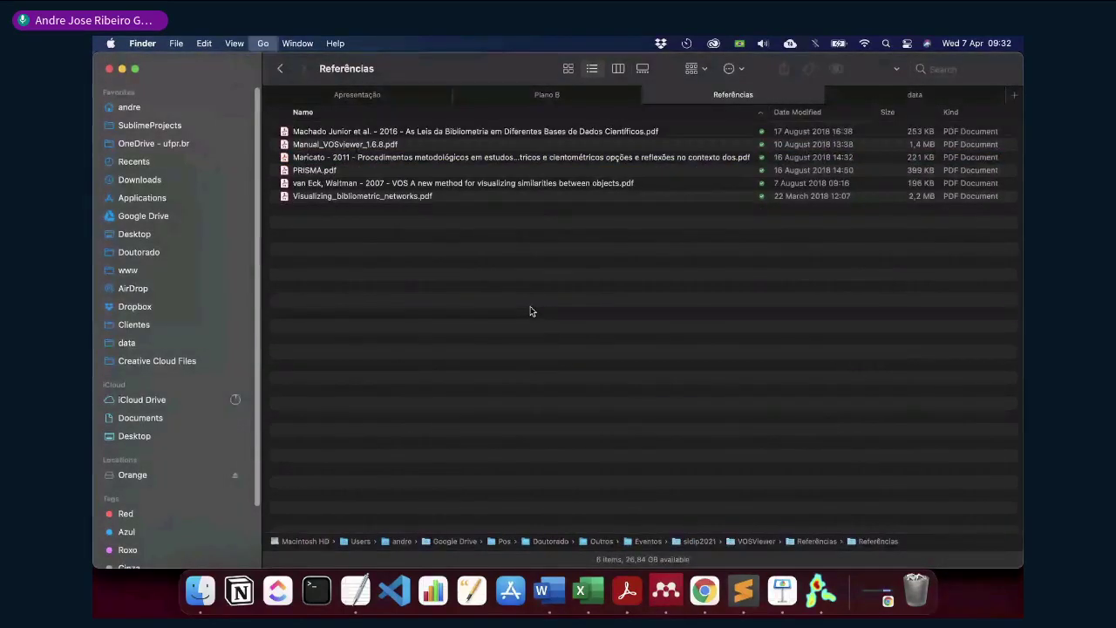
pyautogui.press('super+Up')
pyautogui.press('Up')
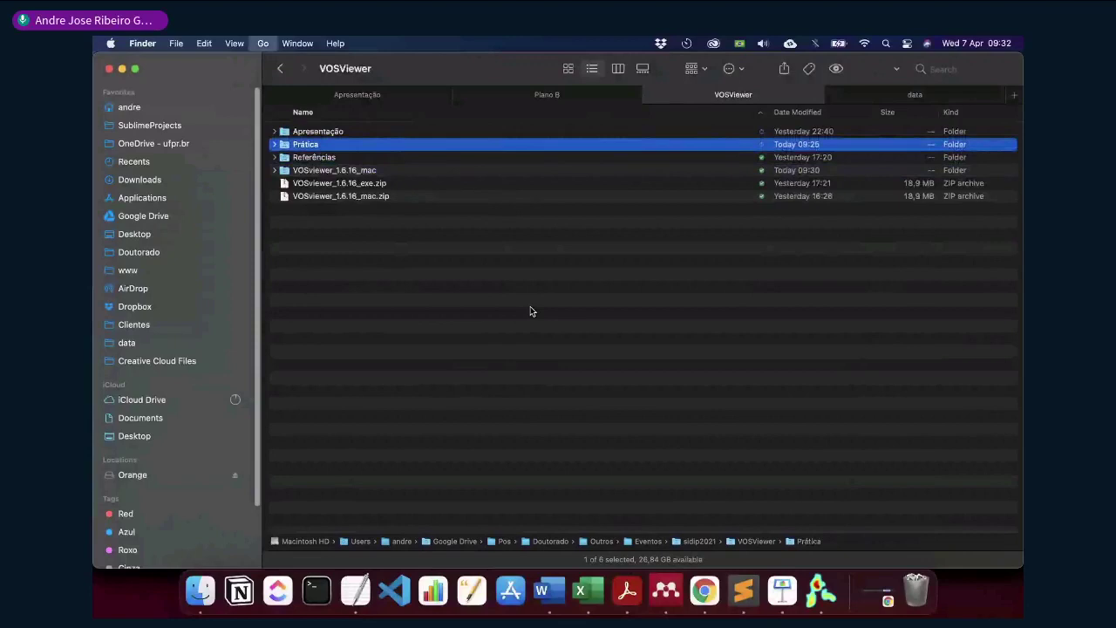
pyautogui.press('super+Down')
pyautogui.click(373, 262)
pyautogui.doubleClick(375, 262)
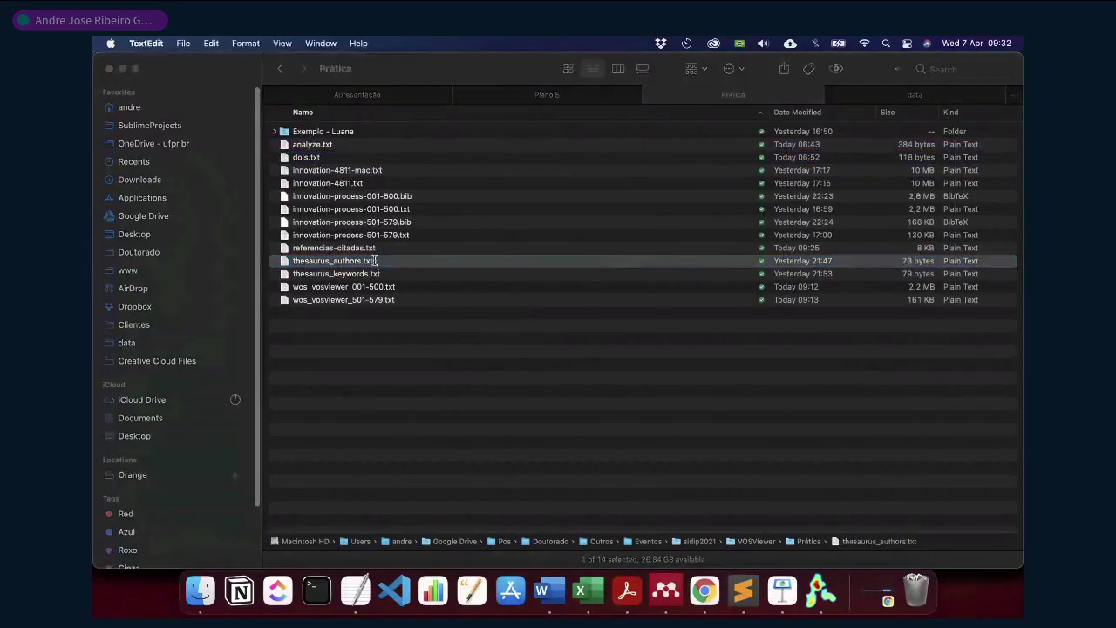
# Enlarge the thesaurus_authors.txt window and its text for reading
pyautogui.moveTo(630, 356); pyautogui.dragTo(792, 446)
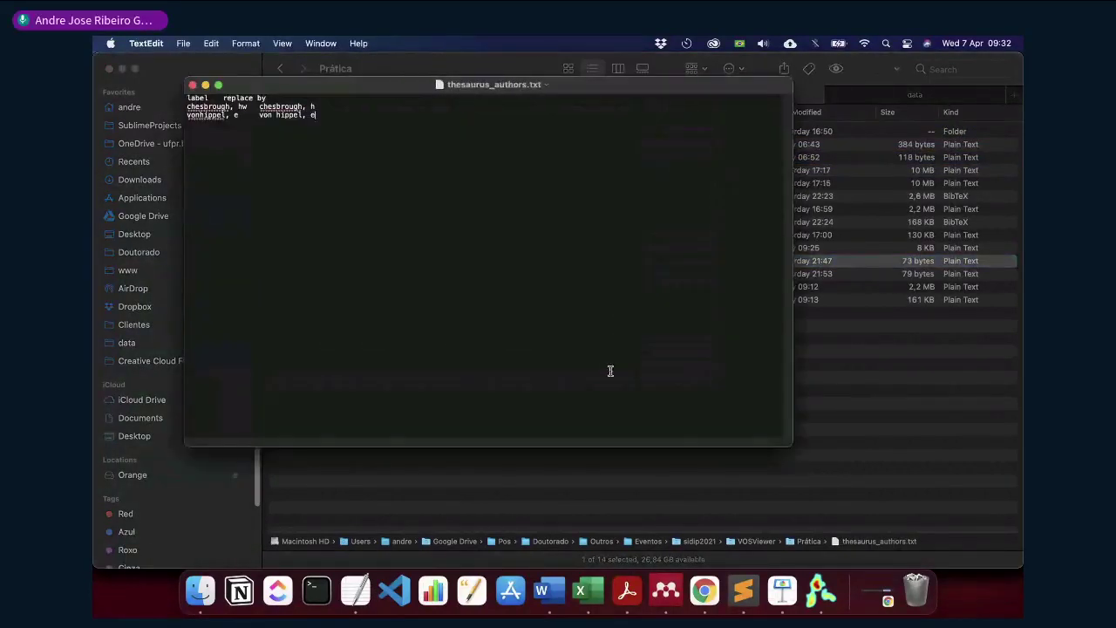
pyautogui.press('super+plus')
pyautogui.press('super+plus')
pyautogui.press('super+plus')
pyautogui.press('super+plus')
pyautogui.press('super+plus')
pyautogui.press('super+plus')
pyautogui.press('super+plus')
pyautogui.press('super+plus')
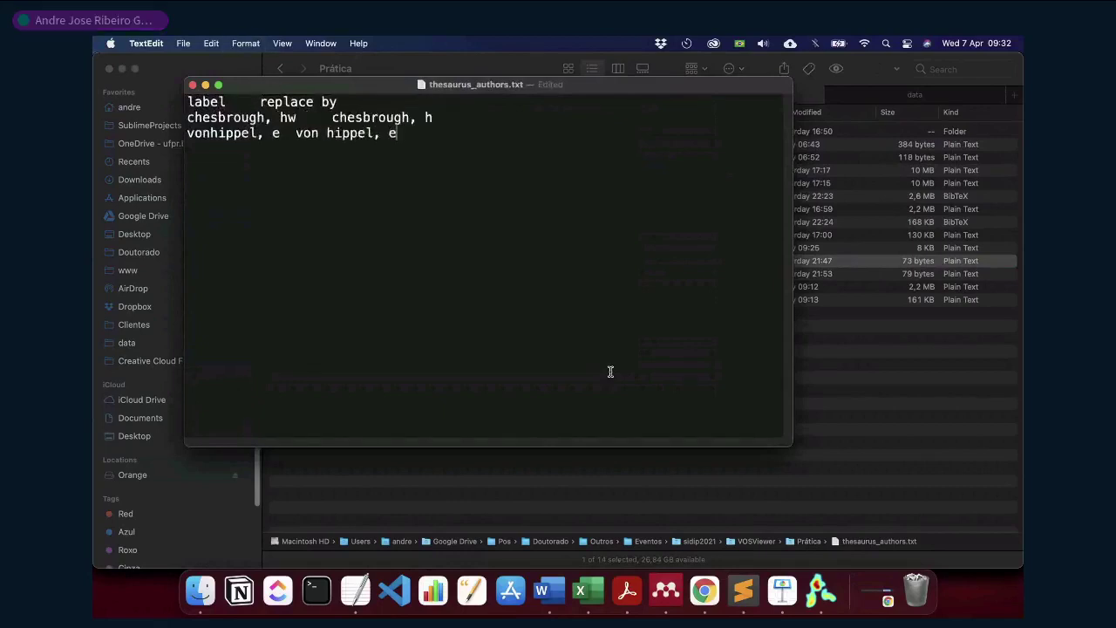
# Examine how each author name variant is paired with its replacement in the Prática thesaurus_authors.txt, and close the file
pyautogui.moveTo(280, 116); pyautogui.dragTo(307, 118)
pyautogui.click(429, 117)
pyautogui.moveTo(429, 117); pyautogui.dragTo(335, 119)
pyautogui.click(427, 130)
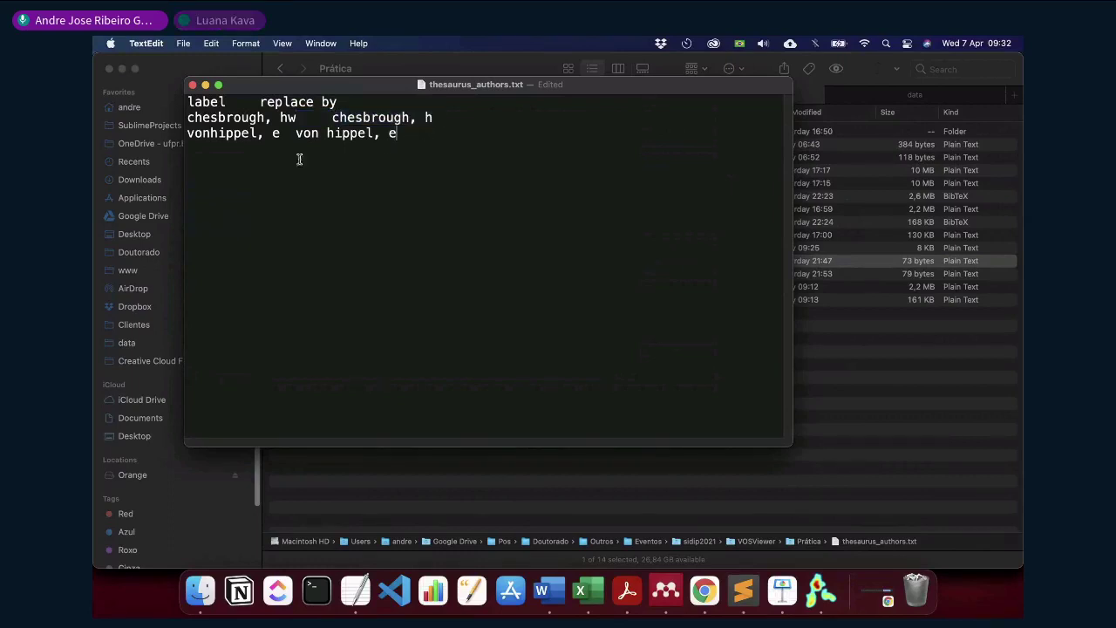
pyautogui.doubleClick(237, 134)
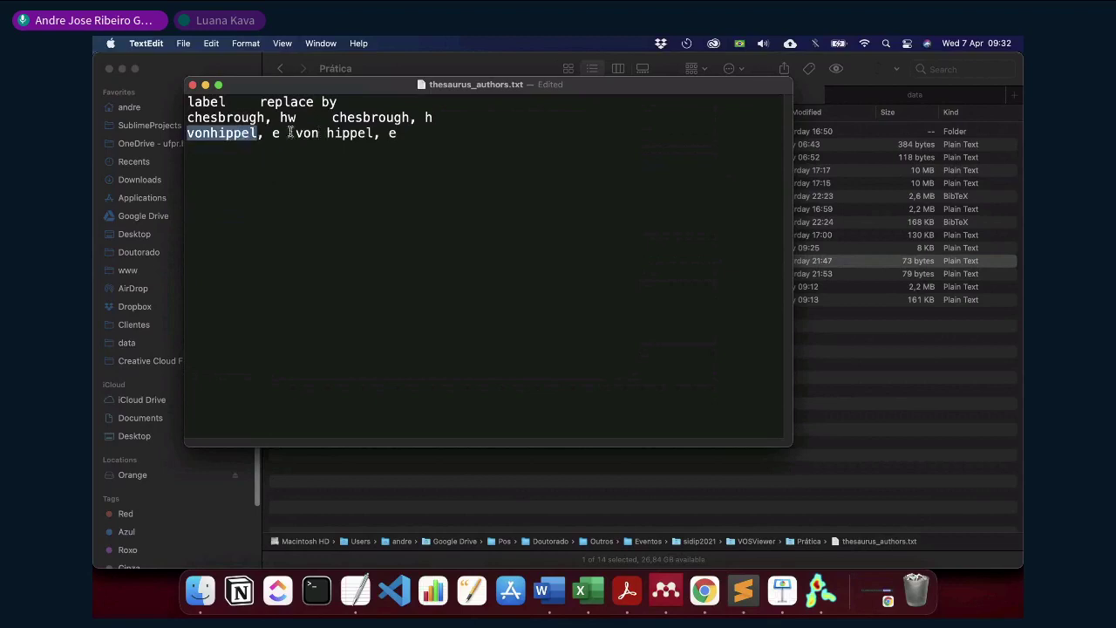
pyautogui.moveTo(297, 133); pyautogui.dragTo(433, 142)
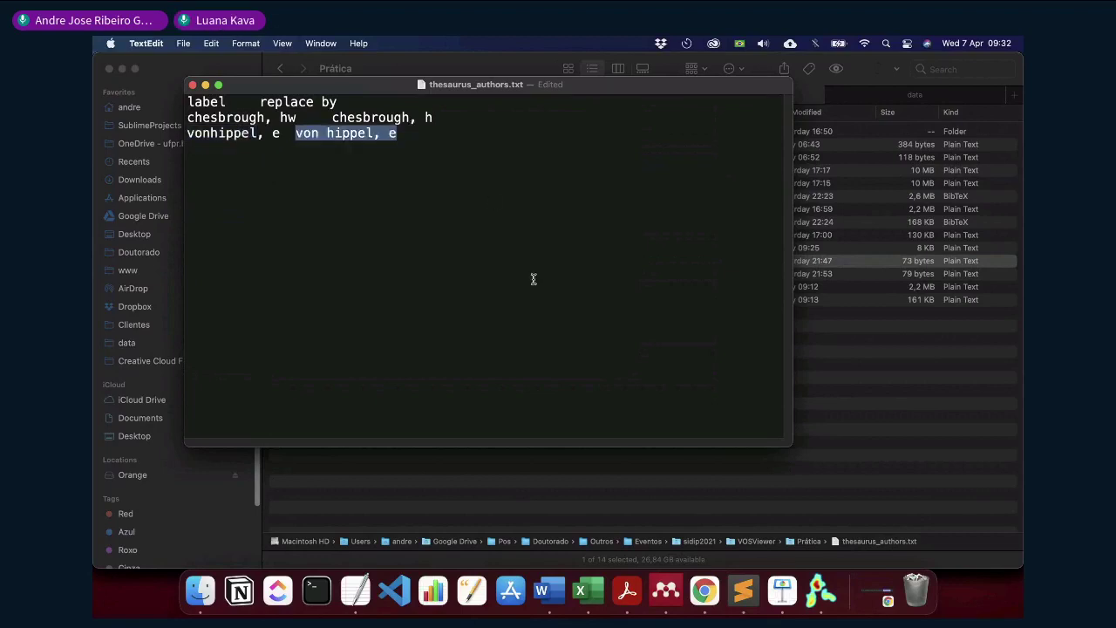
pyautogui.click(602, 167)
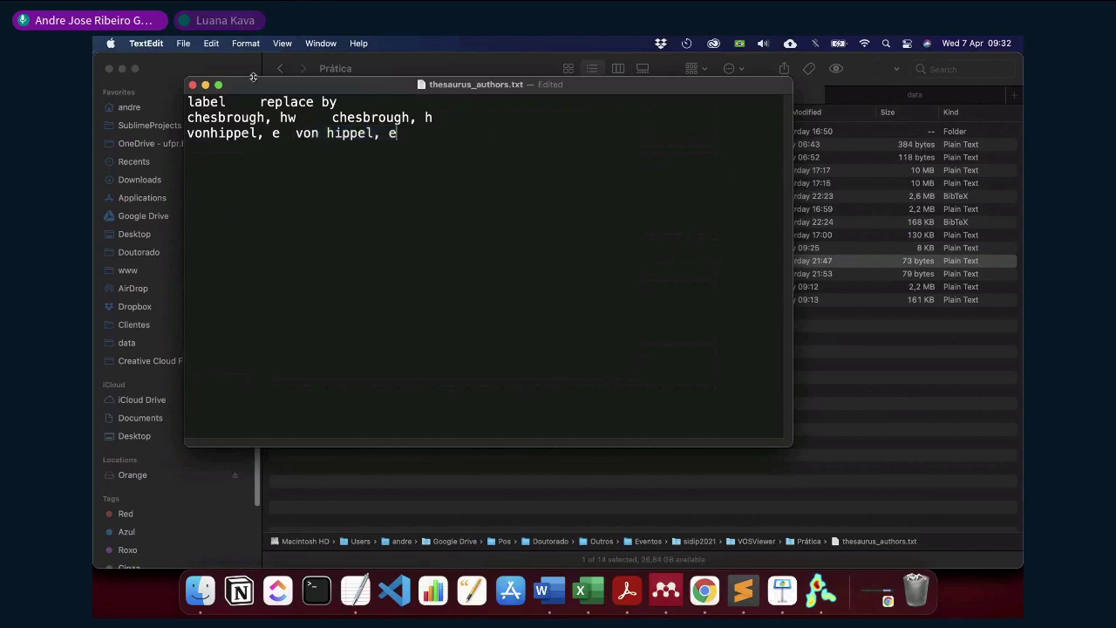
pyautogui.click(193, 84)
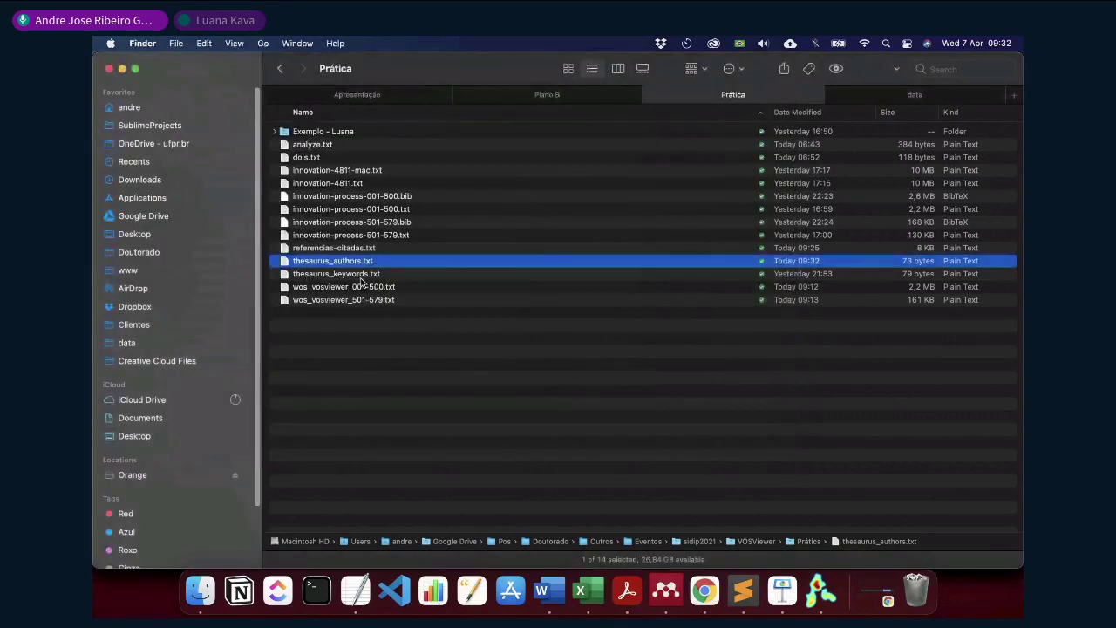
# Open thesaurus_keywords.txt from the Prática folder and enlarge its text
pyautogui.doubleClick(367, 275)
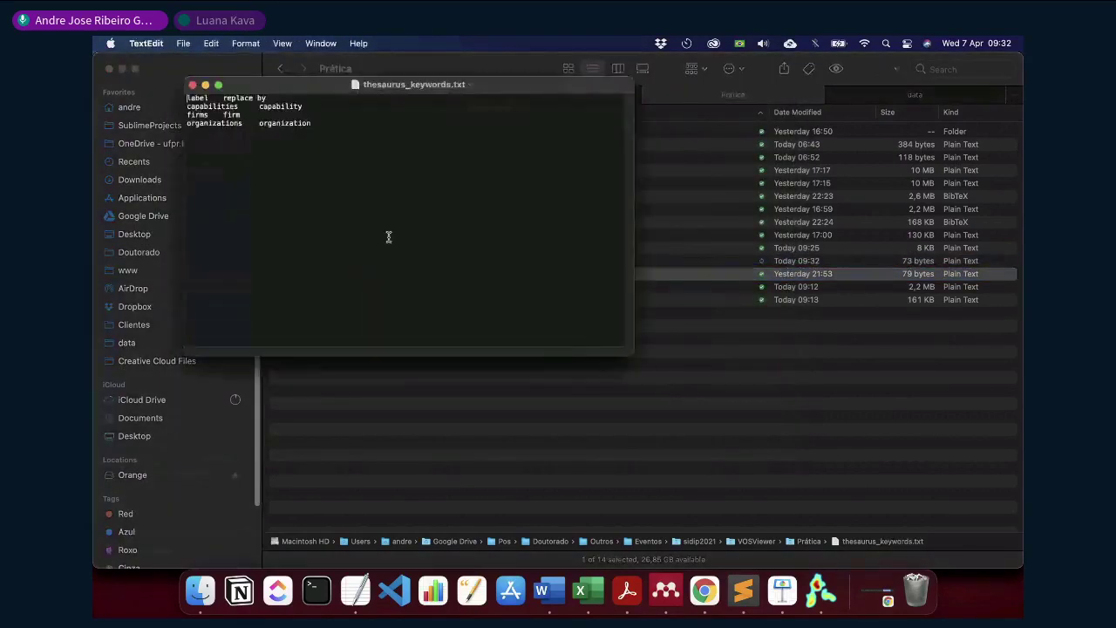
pyautogui.press('super+plus')
pyautogui.press('super+plus')
pyautogui.press('super+plus')
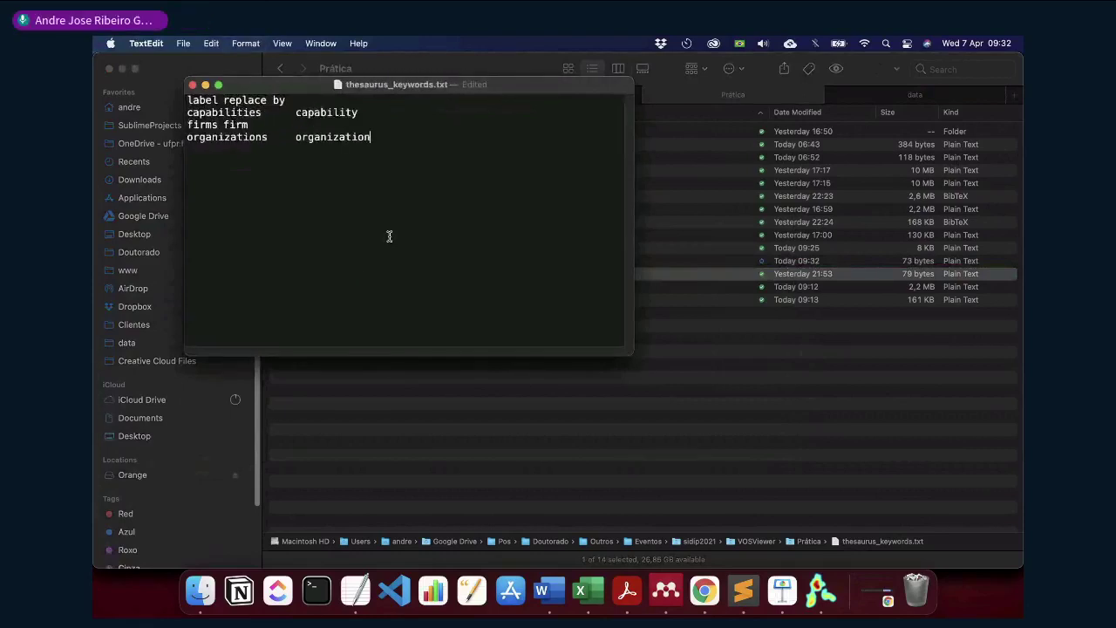
pyautogui.press('super+plus')
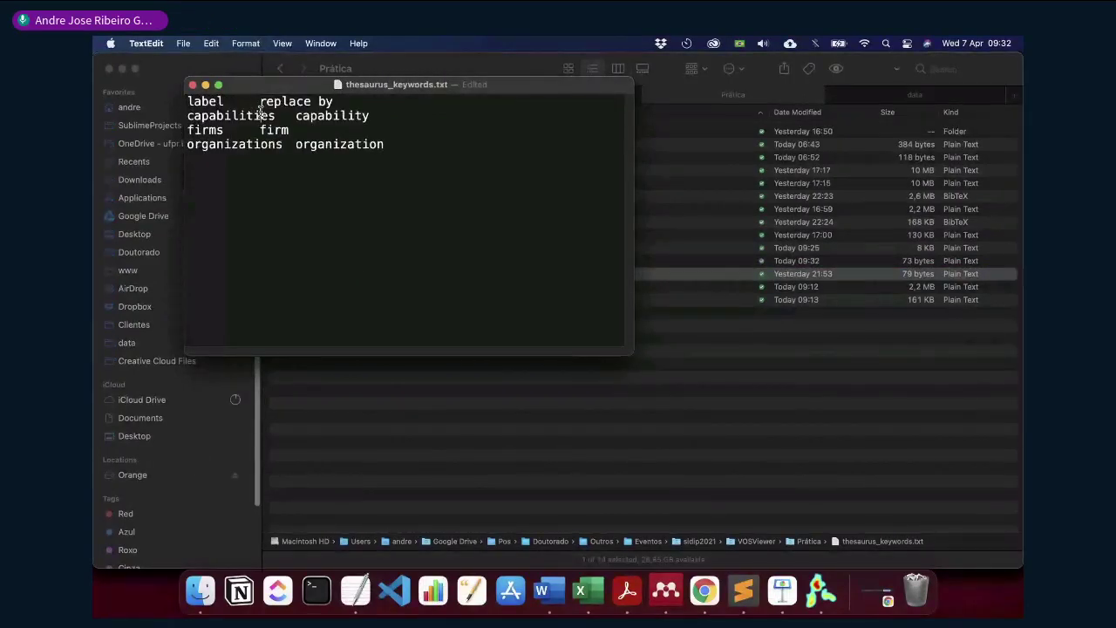
# Examine how thesaurus_keywords.txt maps plural keywords to singular forms in tab-separated columns, and close the file
pyautogui.moveTo(267, 115); pyautogui.dragTo(199, 115)
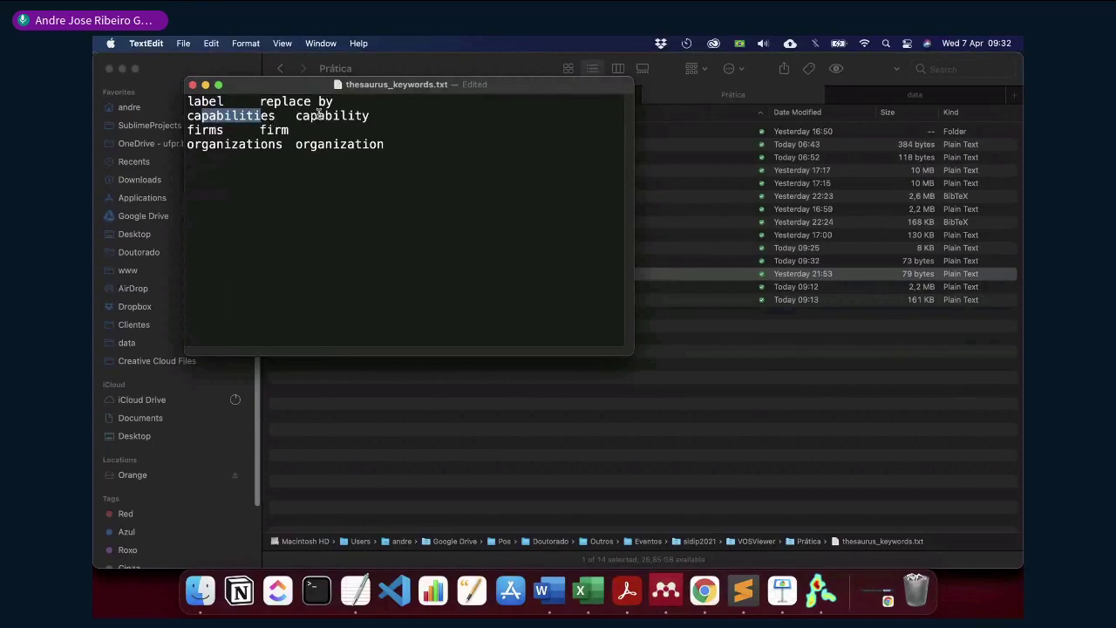
pyautogui.moveTo(297, 115); pyautogui.dragTo(187, 131)
pyautogui.moveTo(260, 131); pyautogui.dragTo(229, 131)
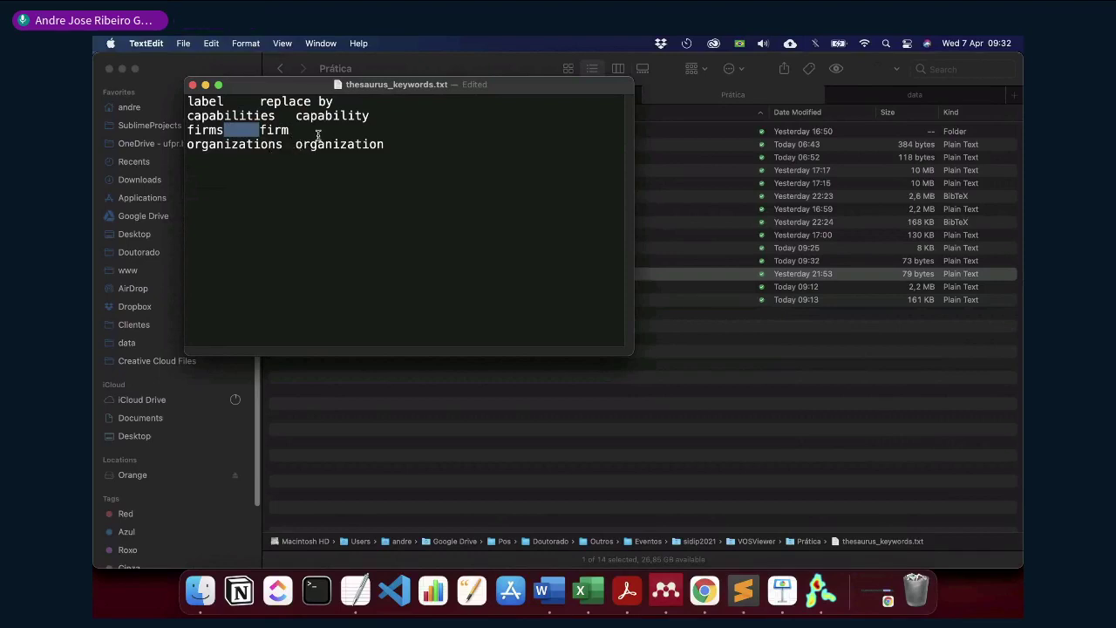
pyautogui.moveTo(394, 146); pyautogui.dragTo(186, 98)
pyautogui.click(237, 120)
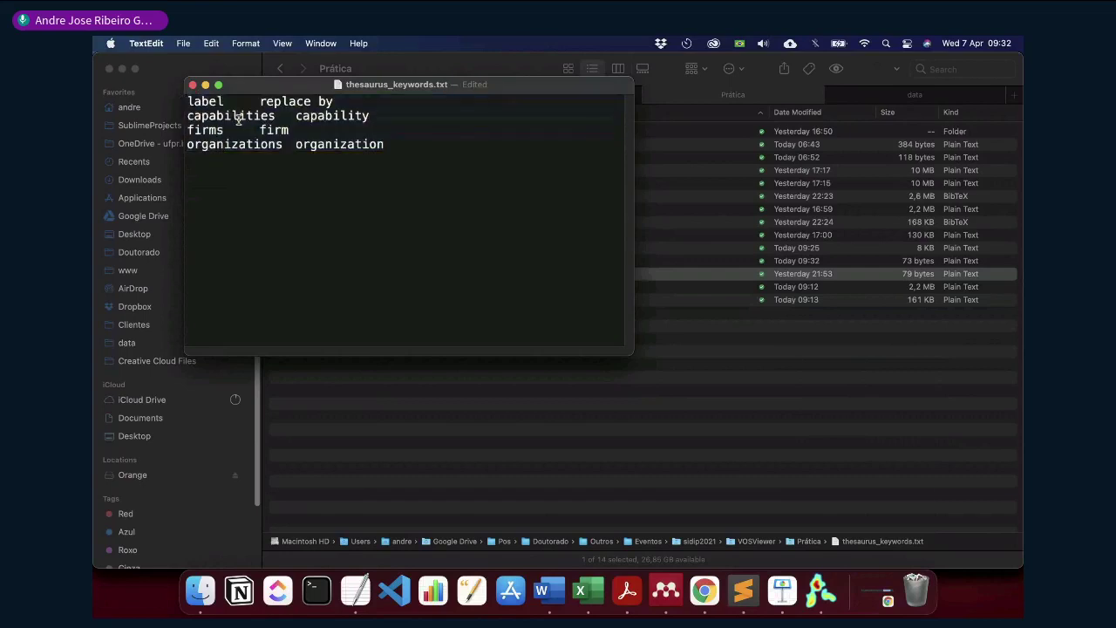
pyautogui.press('Down')
pyautogui.click(194, 84)
# Switch to VOSviewer and load thesaurus_authors.txt from the Prática folder as the thesaurus file for the cited authors co-citation analysis
pyautogui.press('super+Tab')
pyautogui.press('super+Tab')
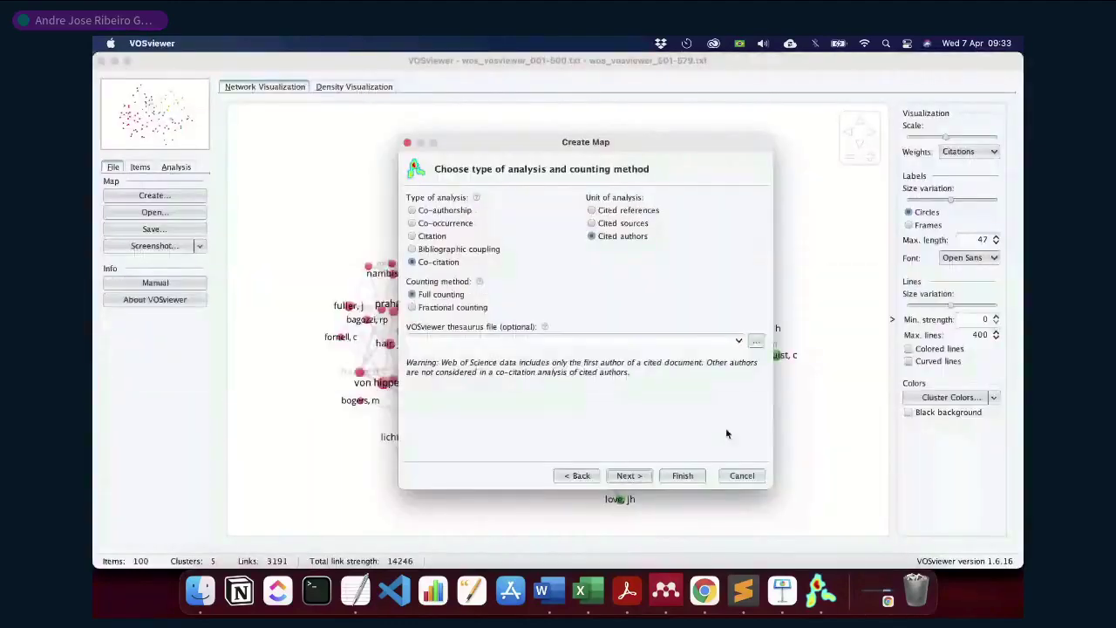
pyautogui.click(757, 341)
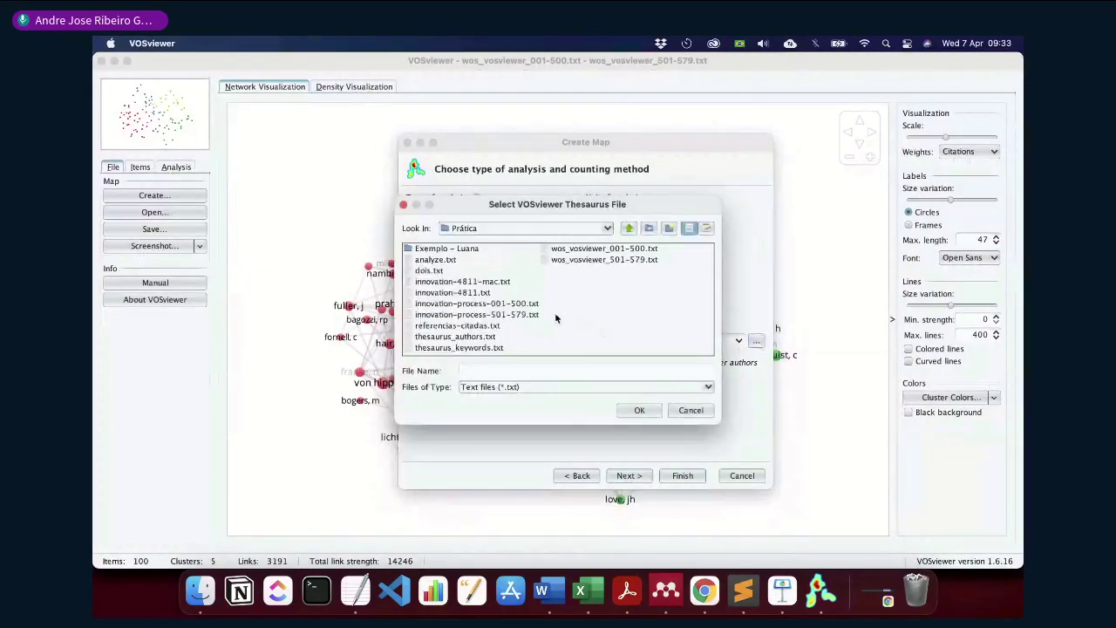
pyautogui.click(477, 338)
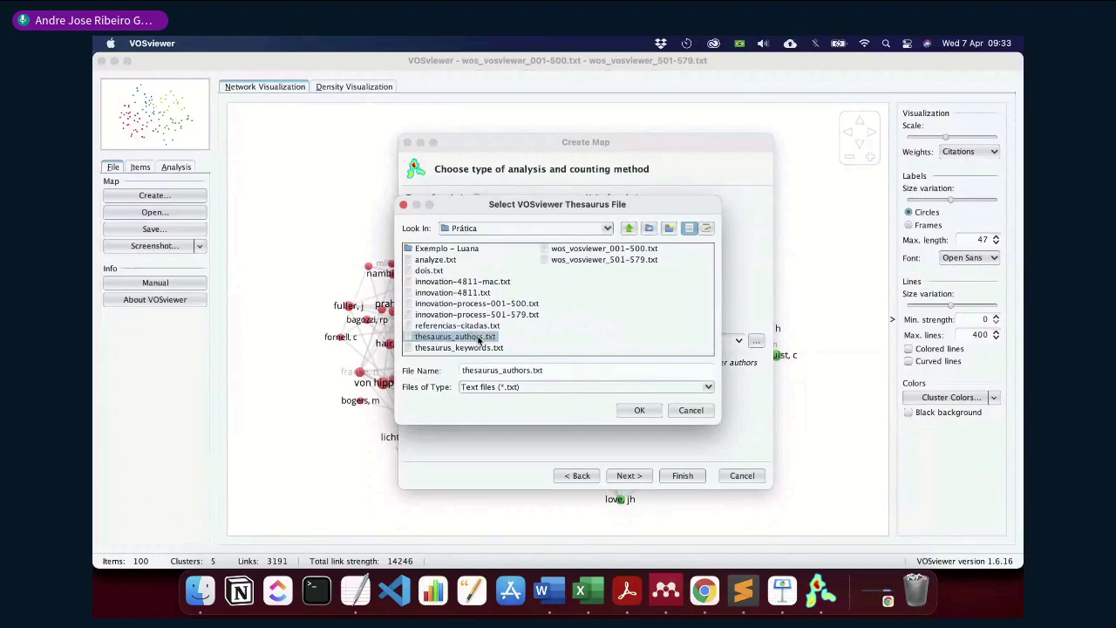
pyautogui.click(640, 413)
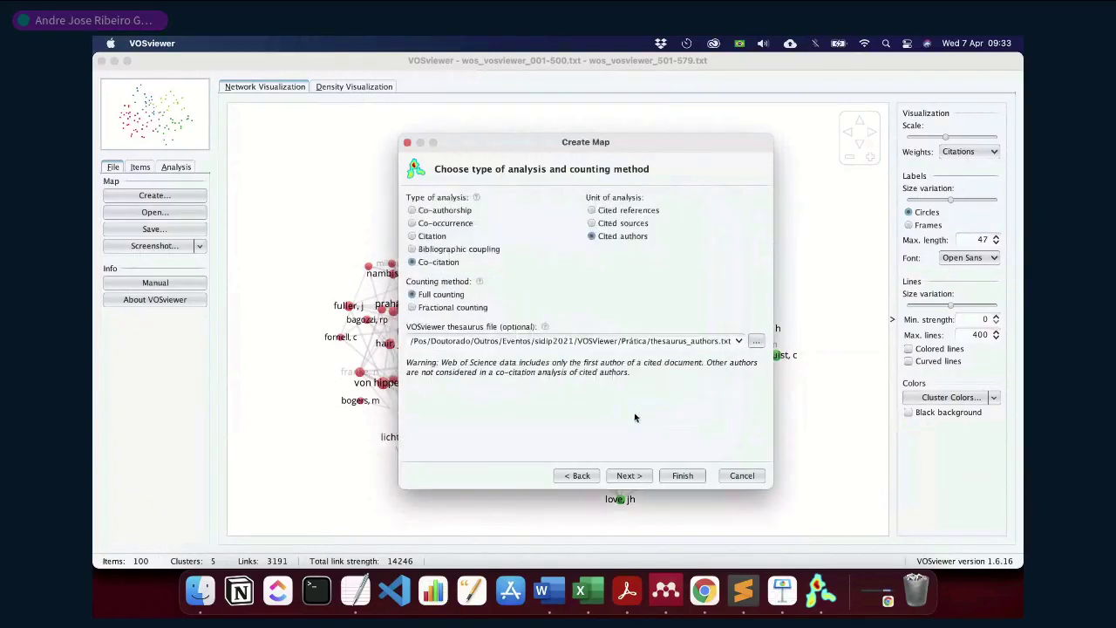
# Keep the minimum of 20 citations per author, review the selected authors, and create the co-citation map
pyautogui.click(628, 475)
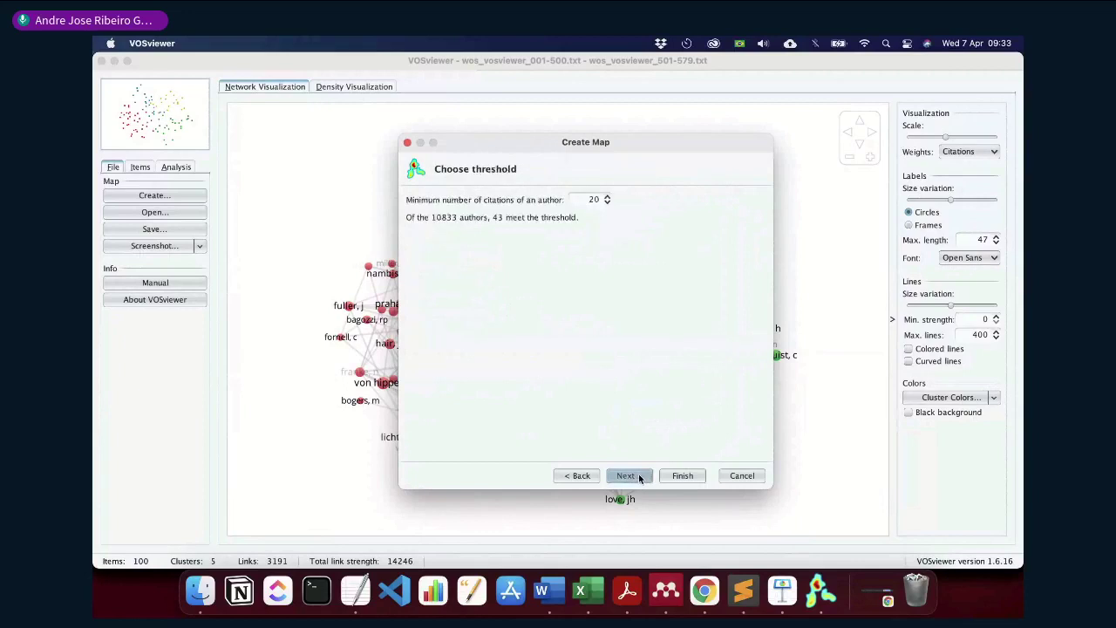
pyautogui.click(628, 476)
pyautogui.click(628, 475)
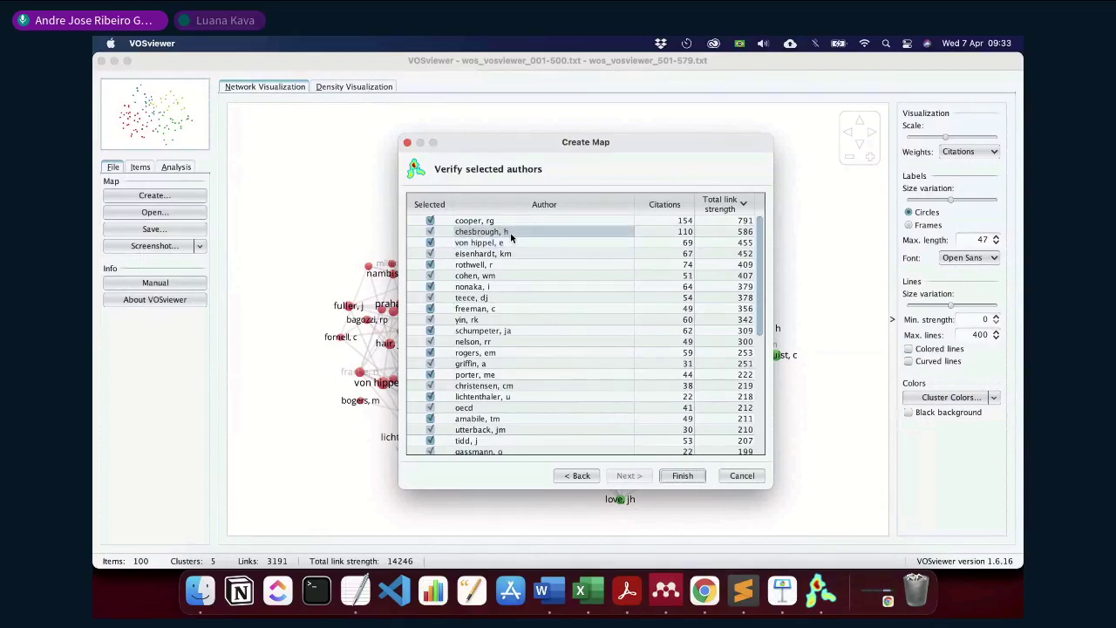
pyautogui.click(683, 477)
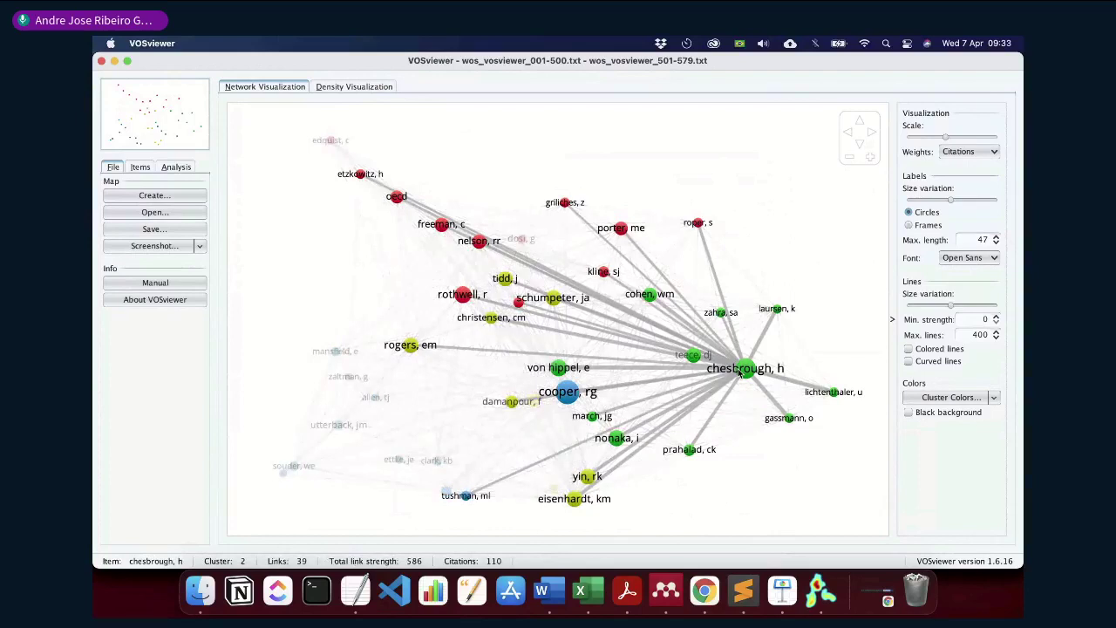
# Turn off the default layout values, set Attraction to 4, and update the map layout
pyautogui.click(175, 167)
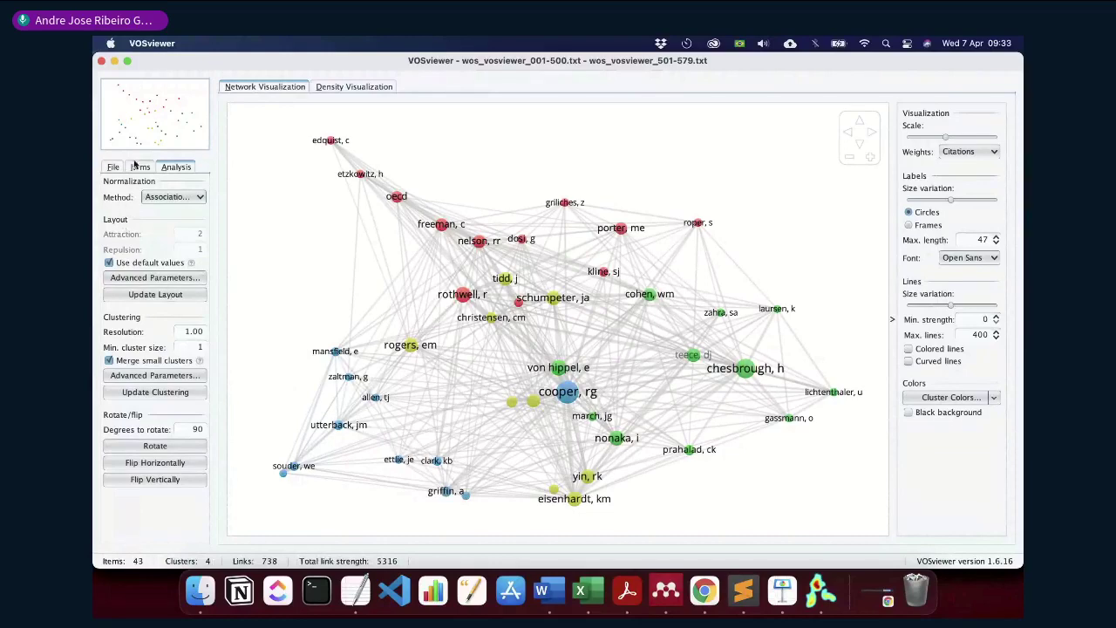
pyautogui.click(141, 263)
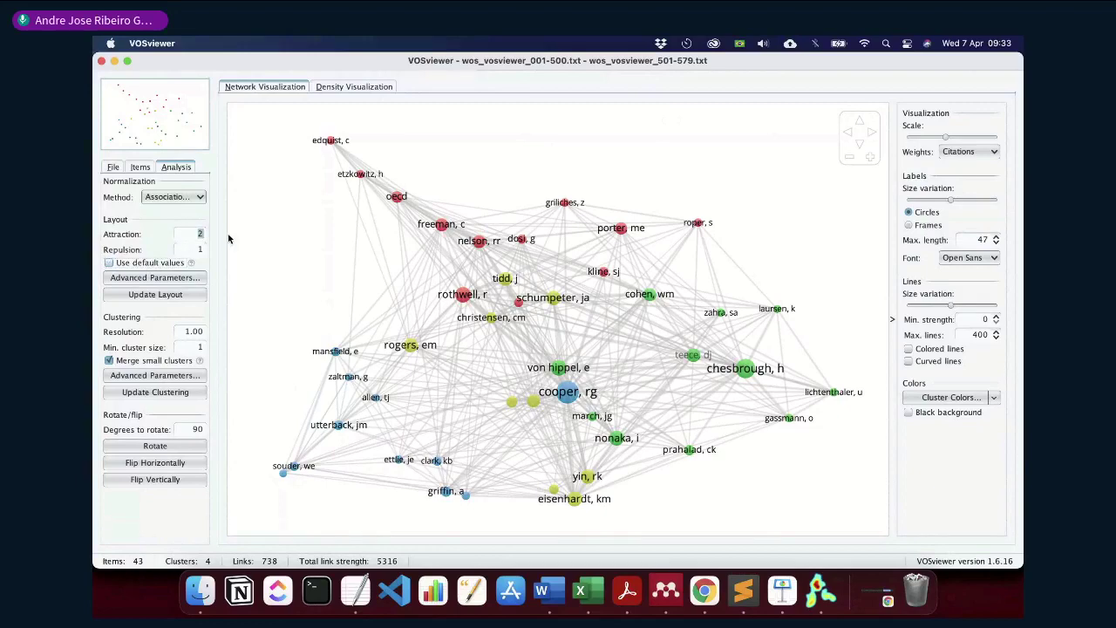
pyautogui.write('4')
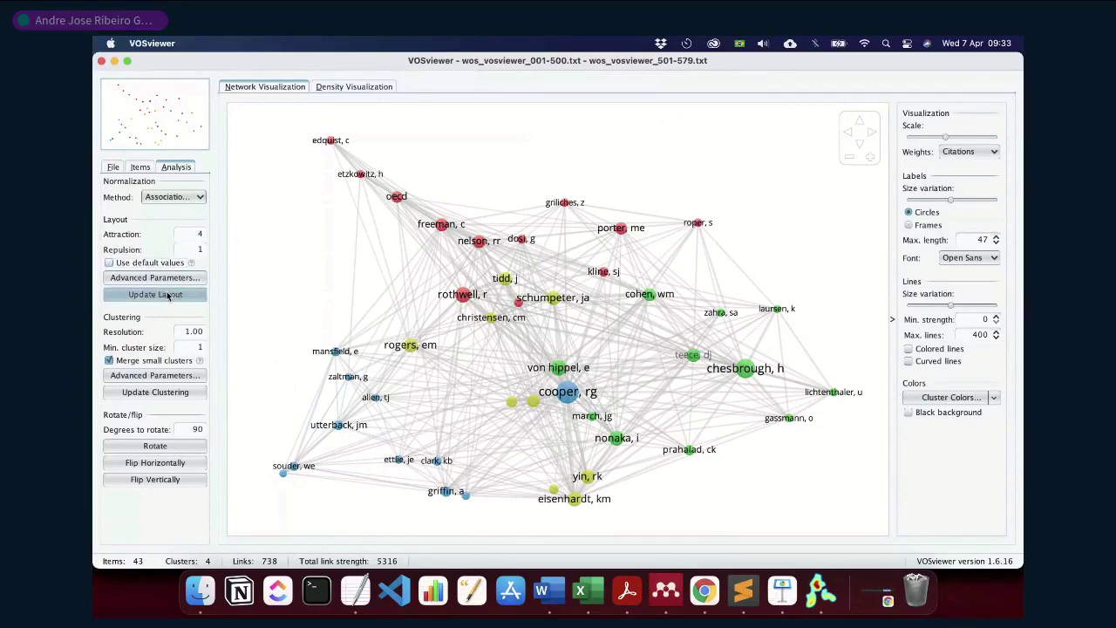
pyautogui.click(169, 296)
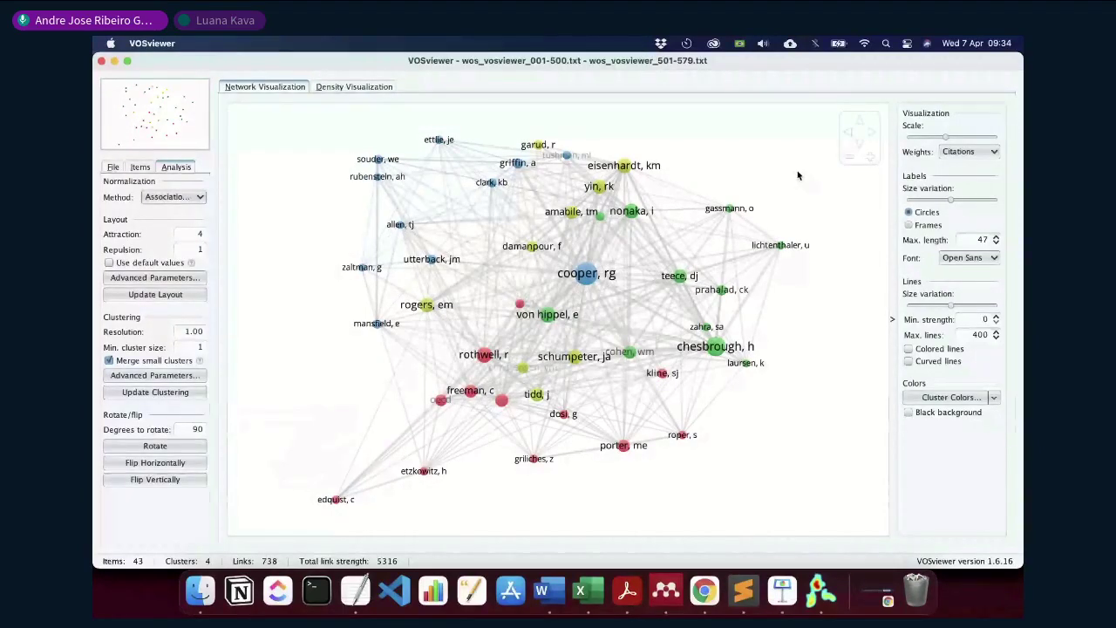
pyautogui.click(187, 297)
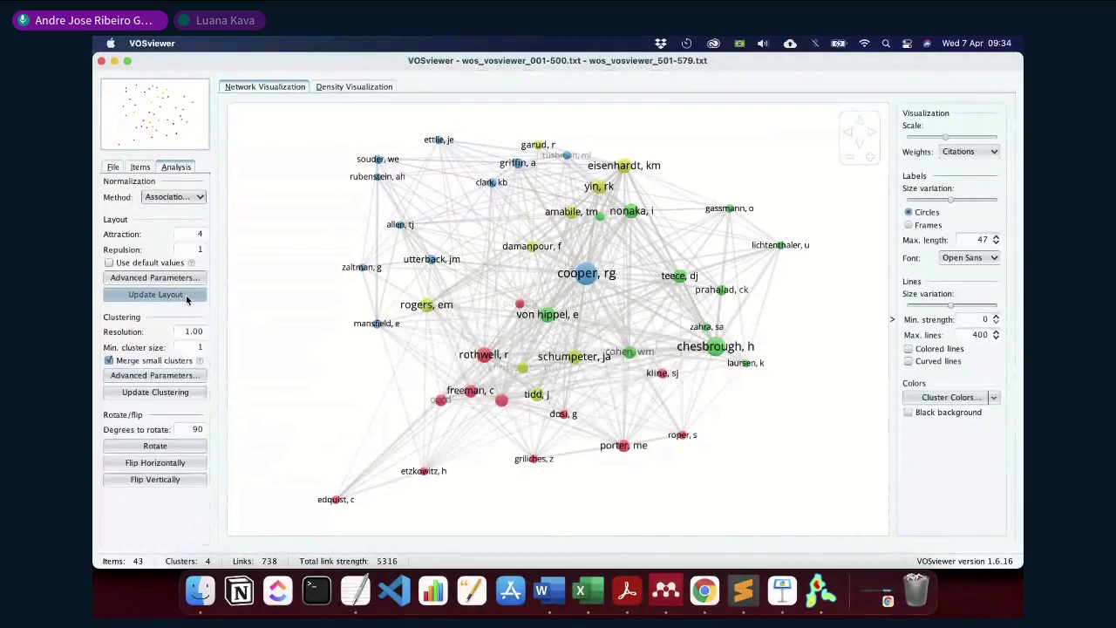
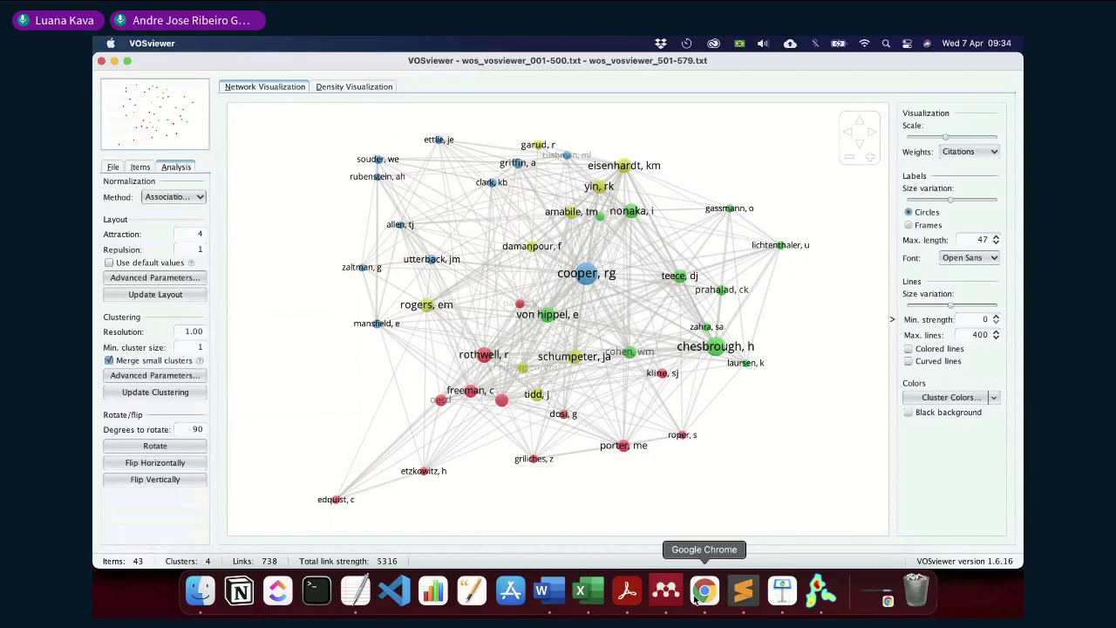
# Switch to TextEdit and open thesaurus_authors.txt from the Prática folder
pyautogui.click(366, 589)
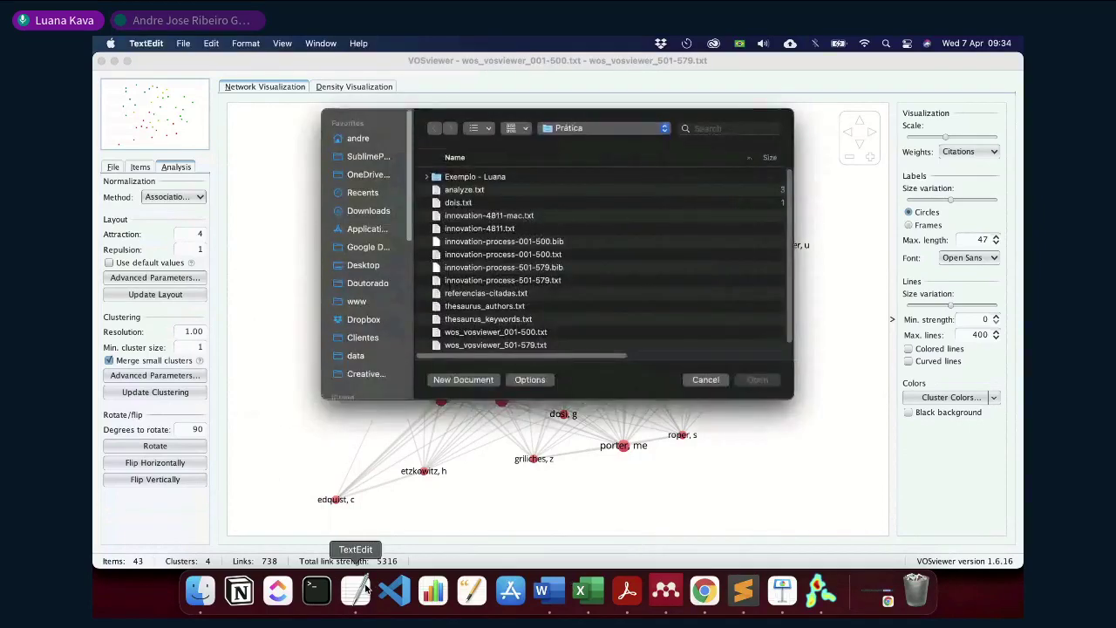
pyautogui.scroll(-1, 541, 338)
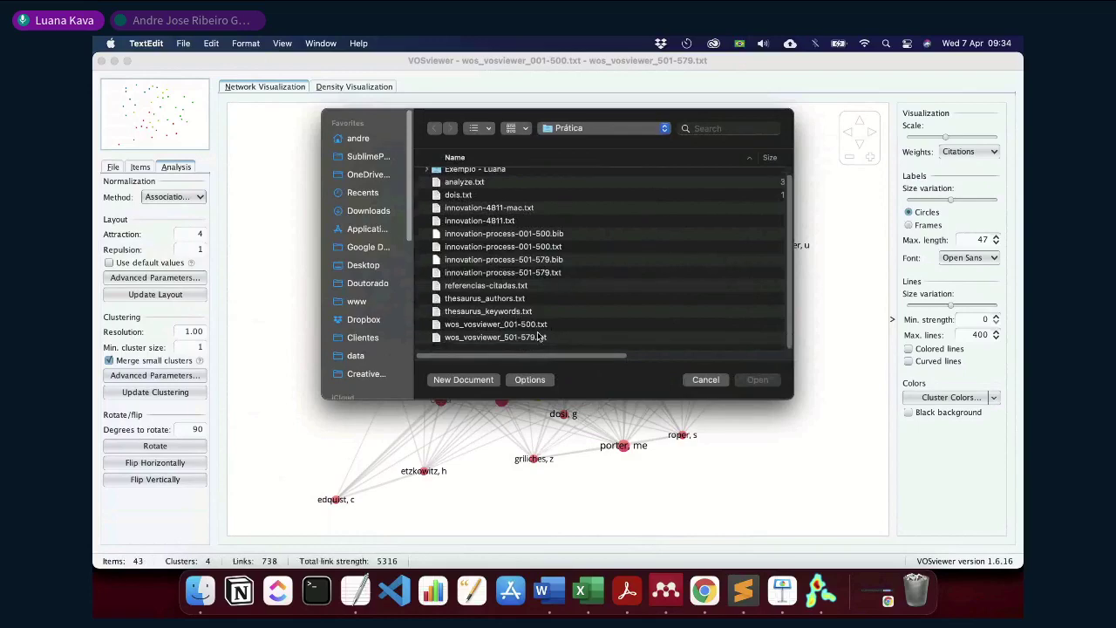
pyautogui.click(539, 338)
pyautogui.click(539, 311)
pyautogui.doubleClick(539, 299)
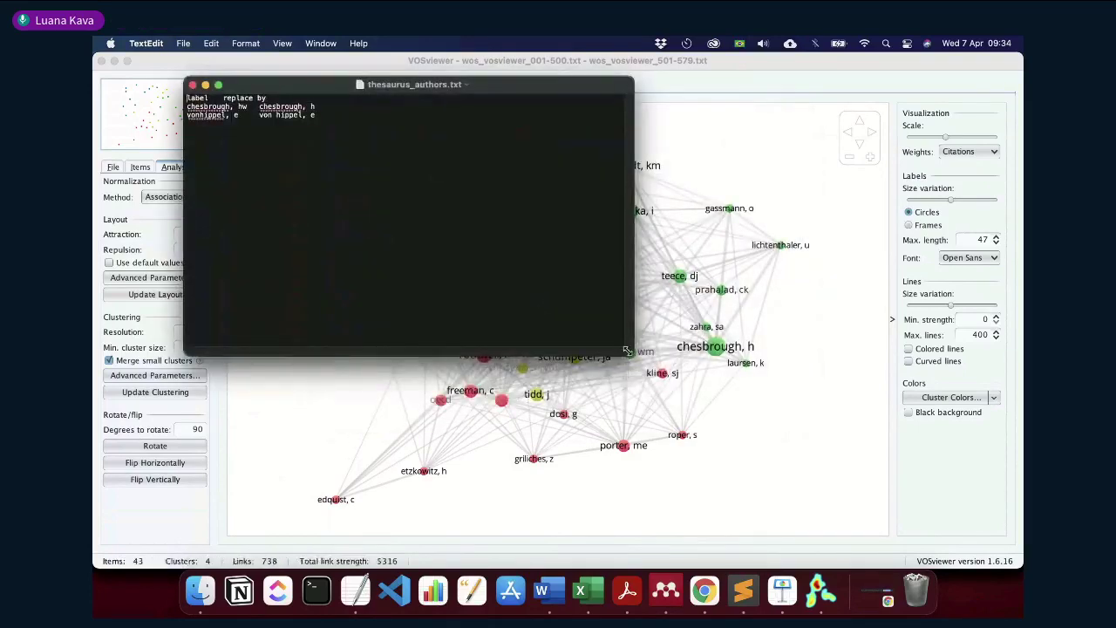
# Enlarge the window and text of thesaurus_authors.txt to review its label and replace by entries, and close the file
pyautogui.moveTo(627, 350); pyautogui.dragTo(828, 483)
pyautogui.press('super+plus')
pyautogui.press('super+plus')
pyautogui.press('super+plus')
pyautogui.press('super+plus')
pyautogui.press('super+plus')
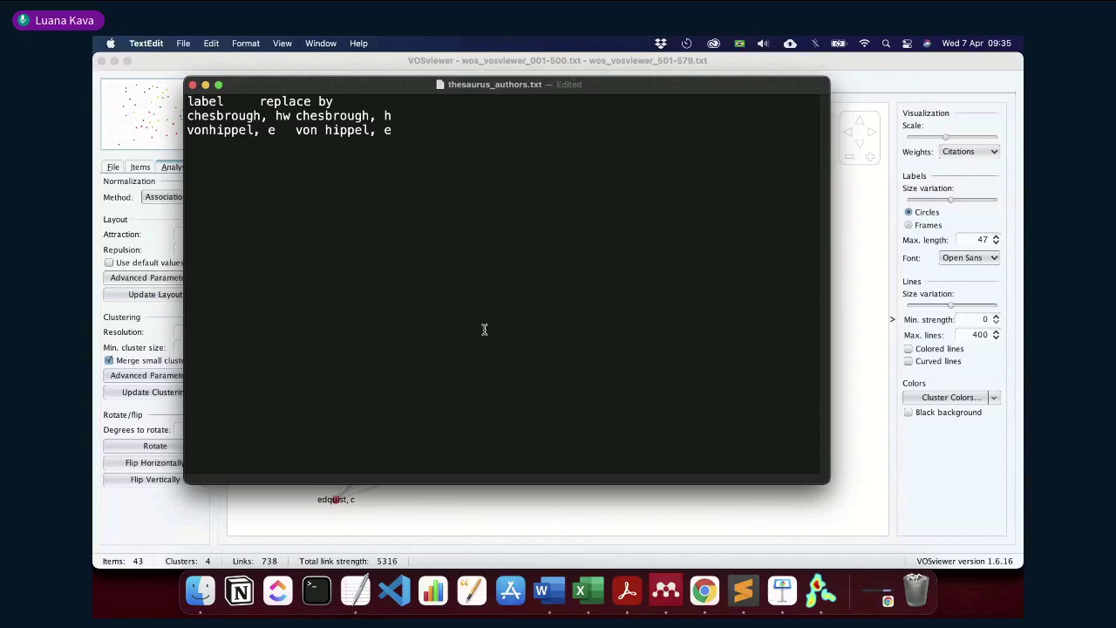
pyautogui.click(194, 85)
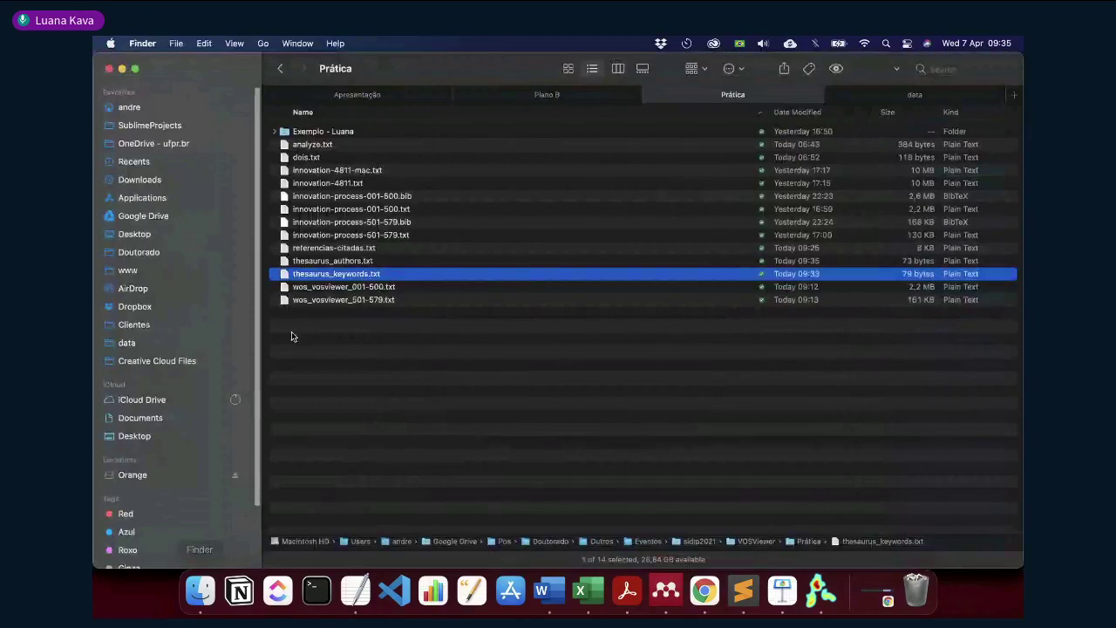
# Open thesaurus_keywords.txt from the Prática folder in Sublime Text and enlarge its text
pyautogui.rightClick(347, 274)
pyautogui.moveTo(487, 254)
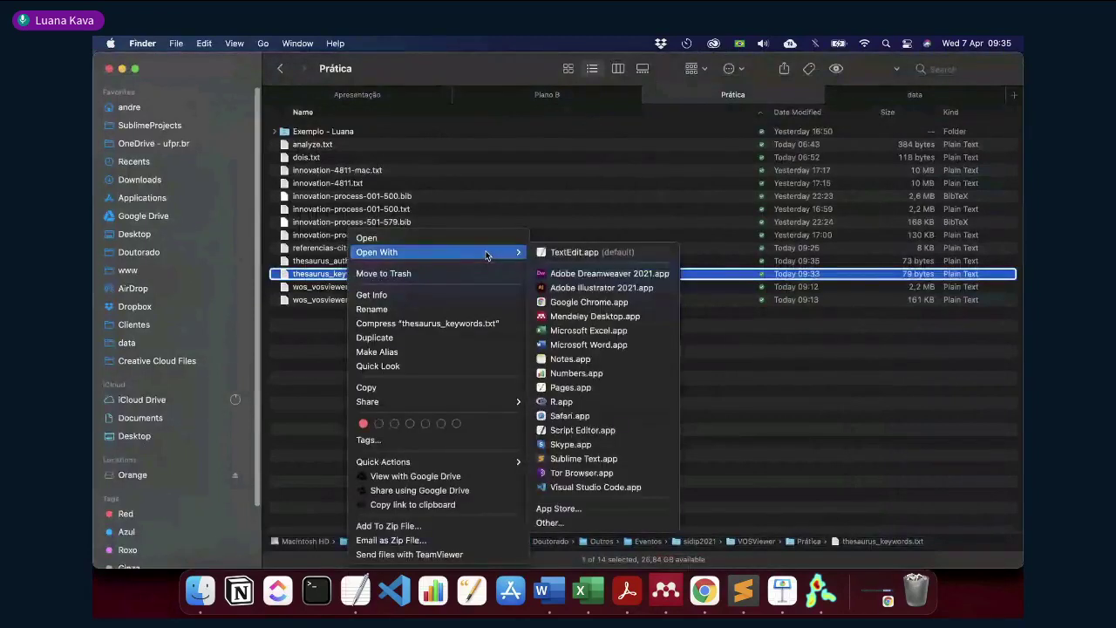
pyautogui.click(615, 459)
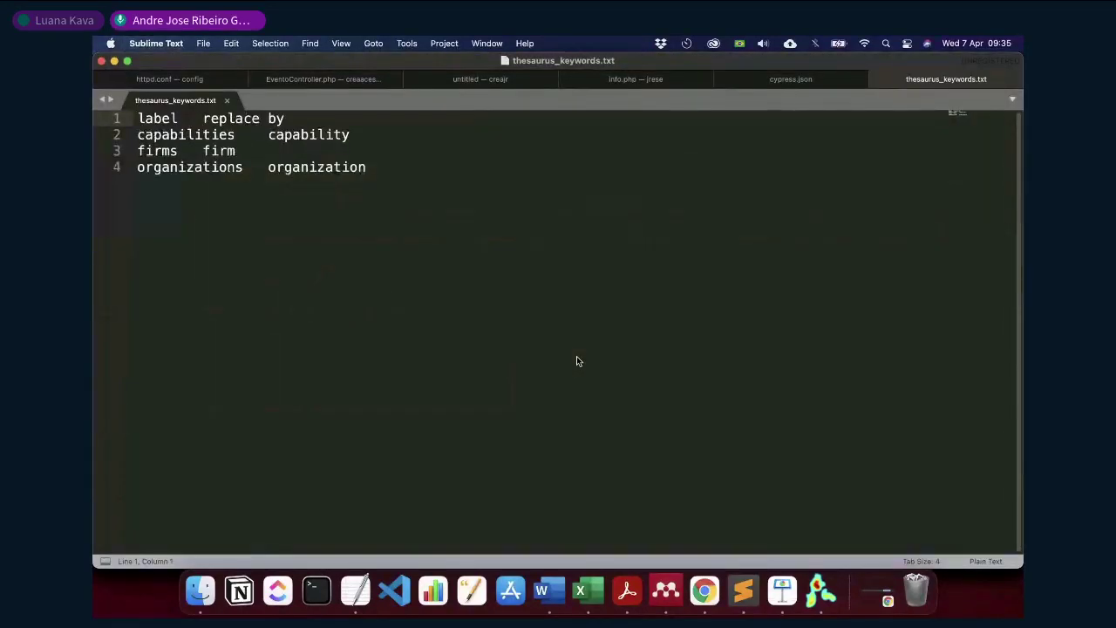
pyautogui.press('super+equal')
pyautogui.press('super+equal')
pyautogui.press('super+equal')
# Review the label and replace by header and keyword pairs in thesaurus_keywords.txt, close the file, and return to VOSviewer
pyautogui.press('super+a')
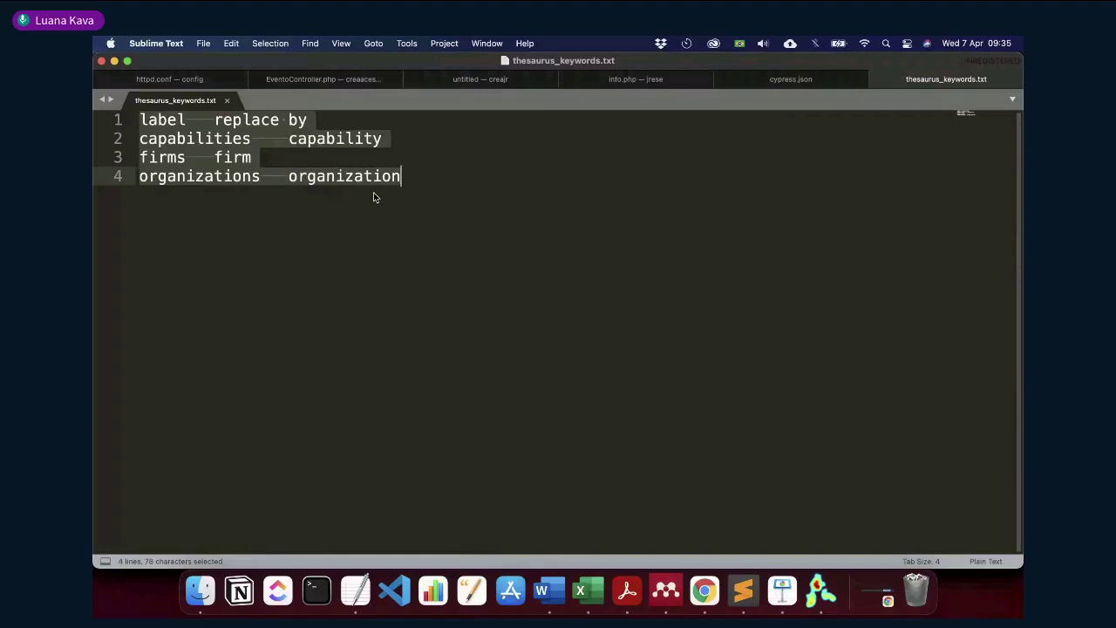
pyautogui.click(329, 119)
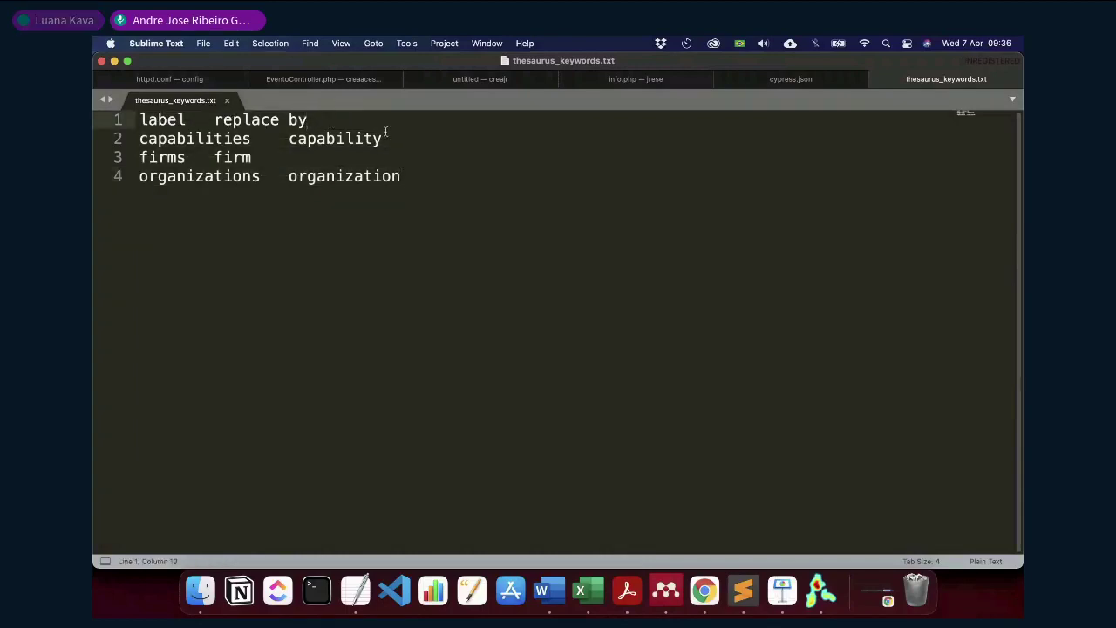
pyautogui.keyDown('shift'); pyautogui.click(92, 120); pyautogui.keyUp('shift')
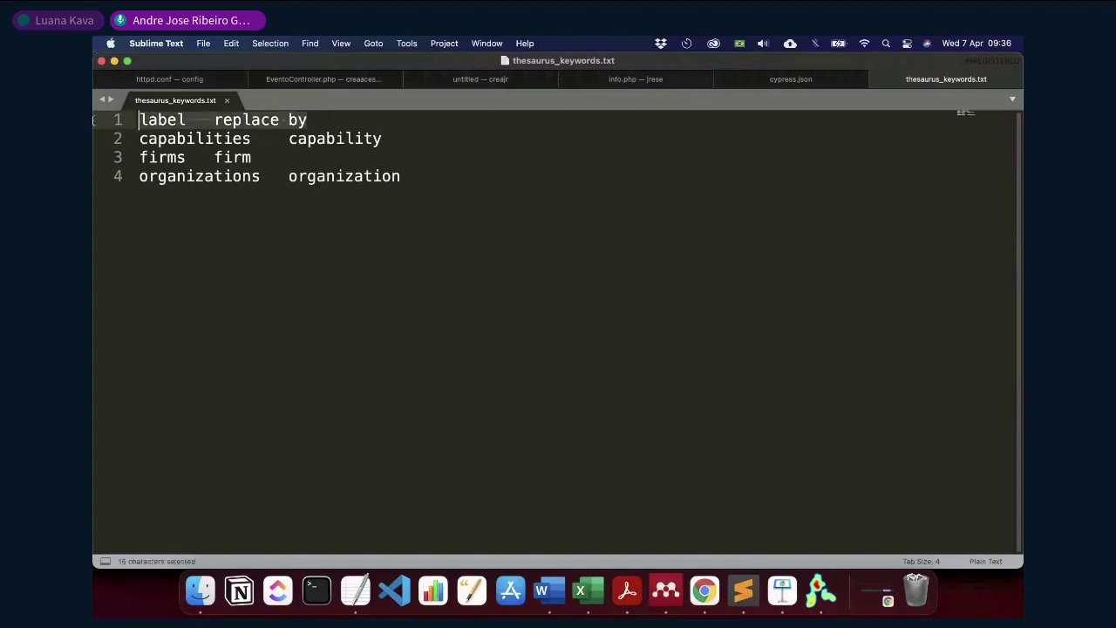
pyautogui.click(472, 255)
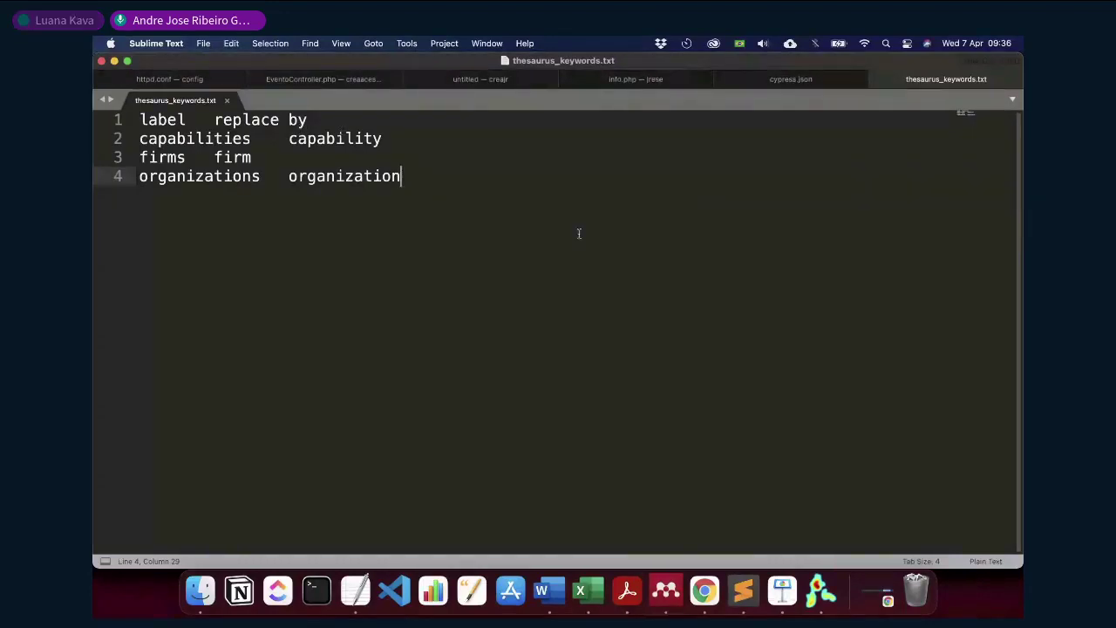
pyautogui.press('super+w')
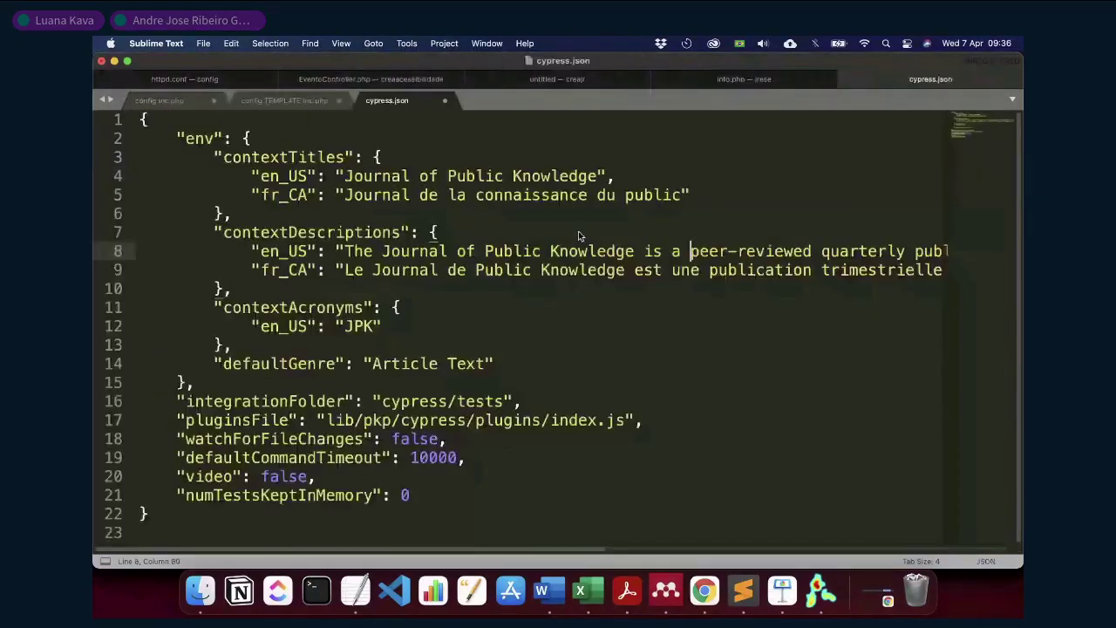
pyautogui.press('super+h')
pyautogui.press('super+h')
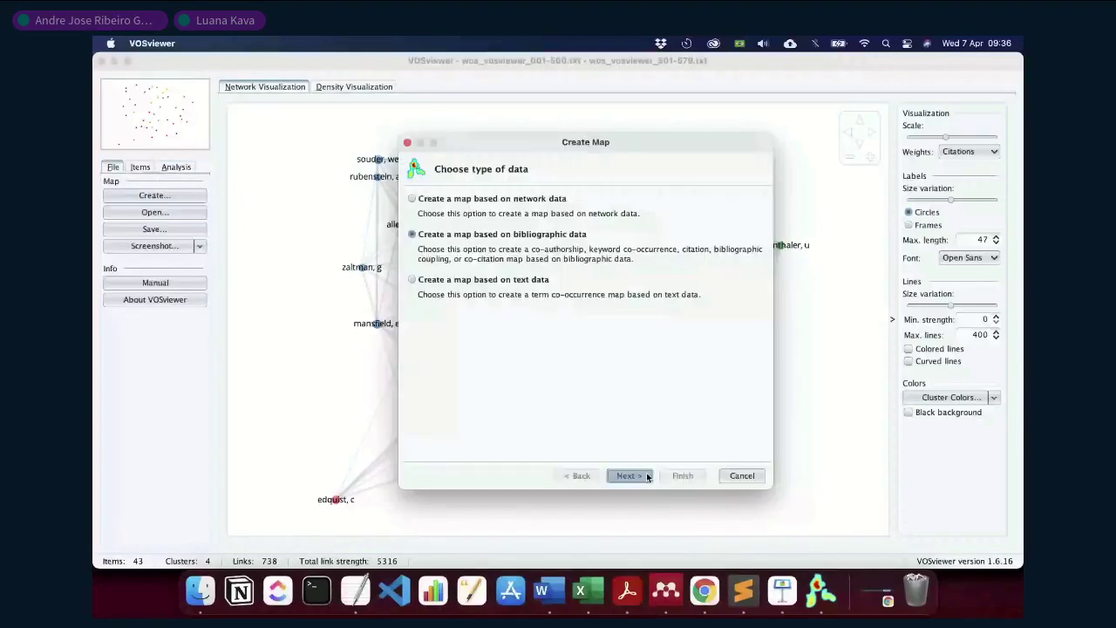
# Set the new bibliographic map to a co-occurrence analysis of all keywords with full counting, and continue to the threshold
pyautogui.click(647, 477)
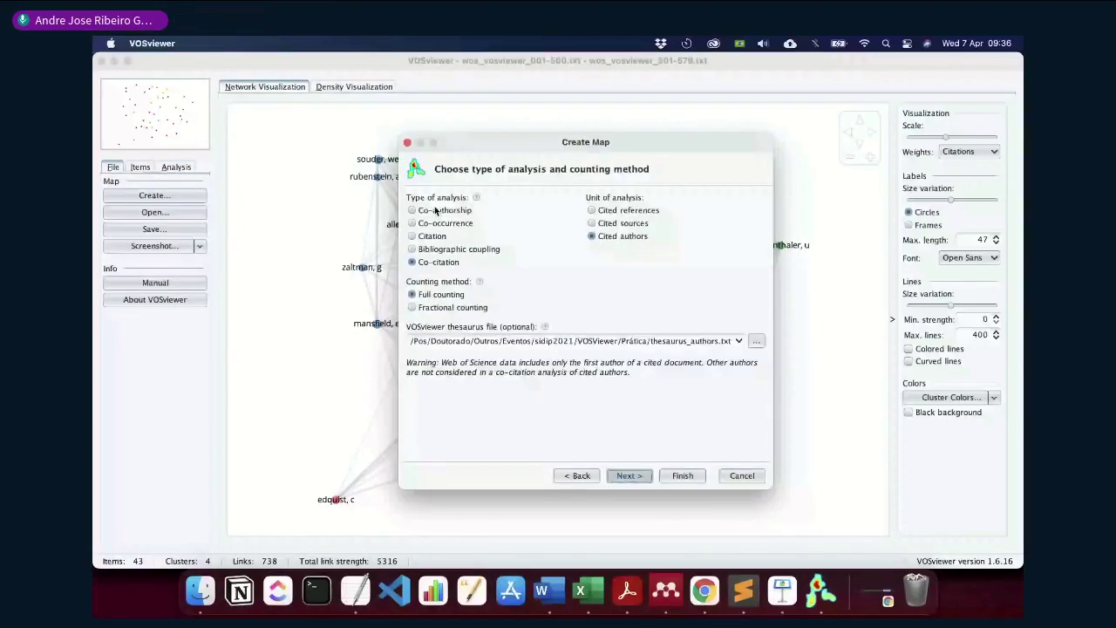
pyautogui.click(440, 224)
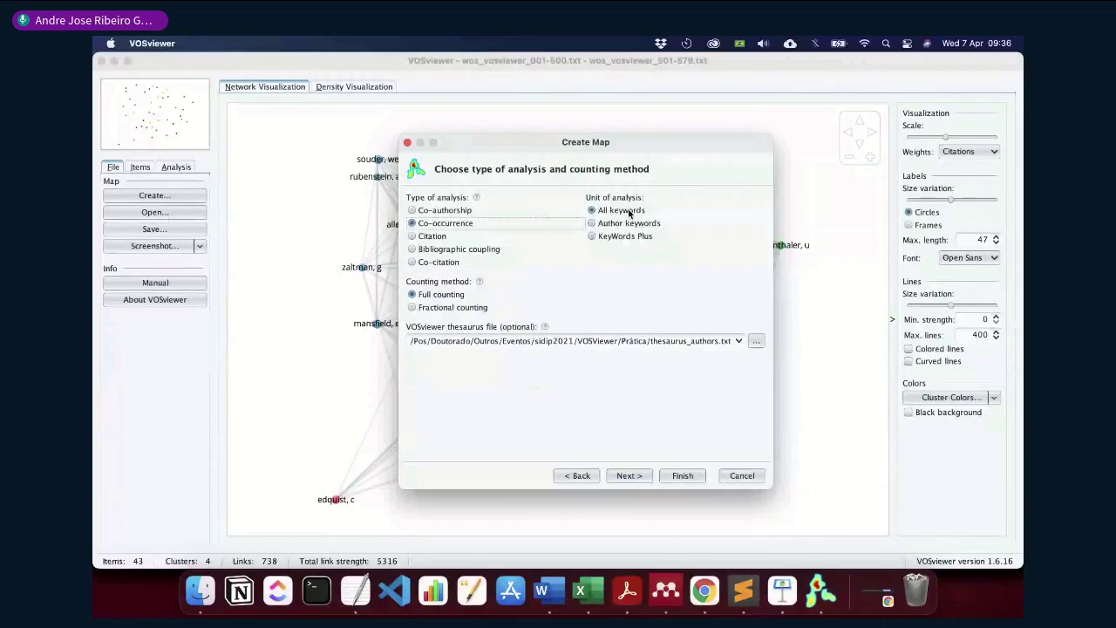
pyautogui.click(632, 223)
pyautogui.click(635, 237)
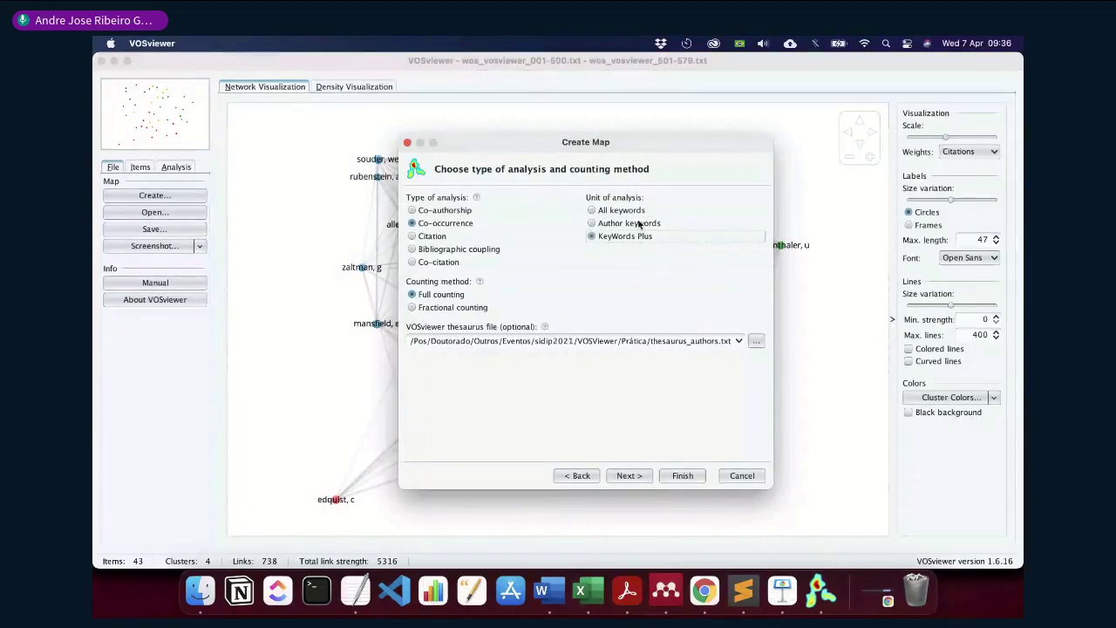
pyautogui.click(624, 211)
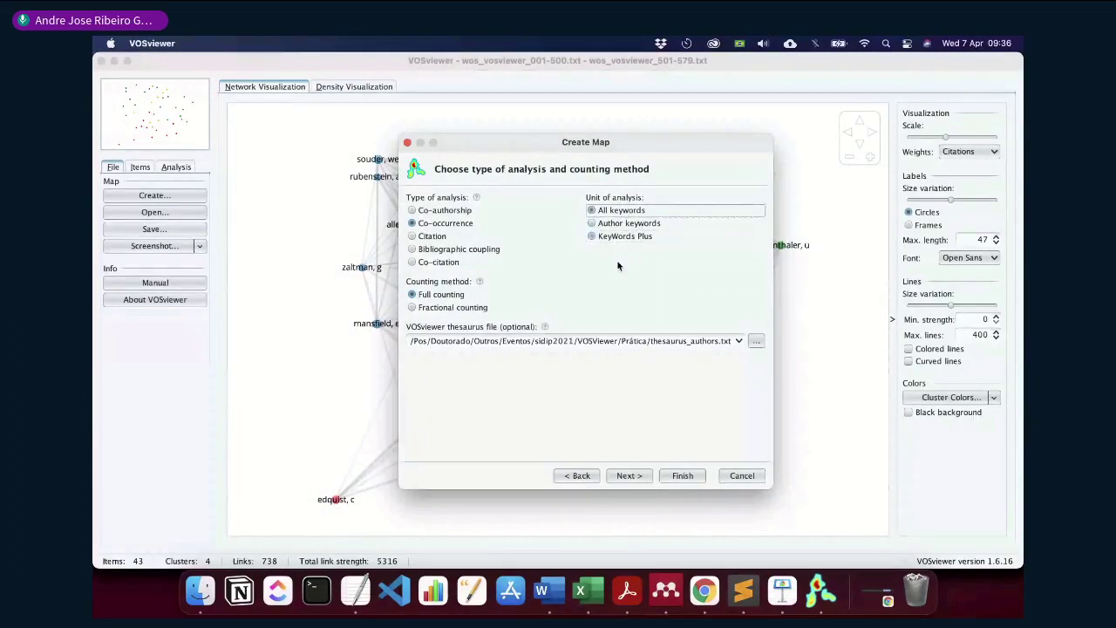
pyautogui.click(628, 476)
# Review the keywords selected with a minimum of 5 occurrences, and go back to the threshold setting
pyautogui.doubleClick(613, 199)
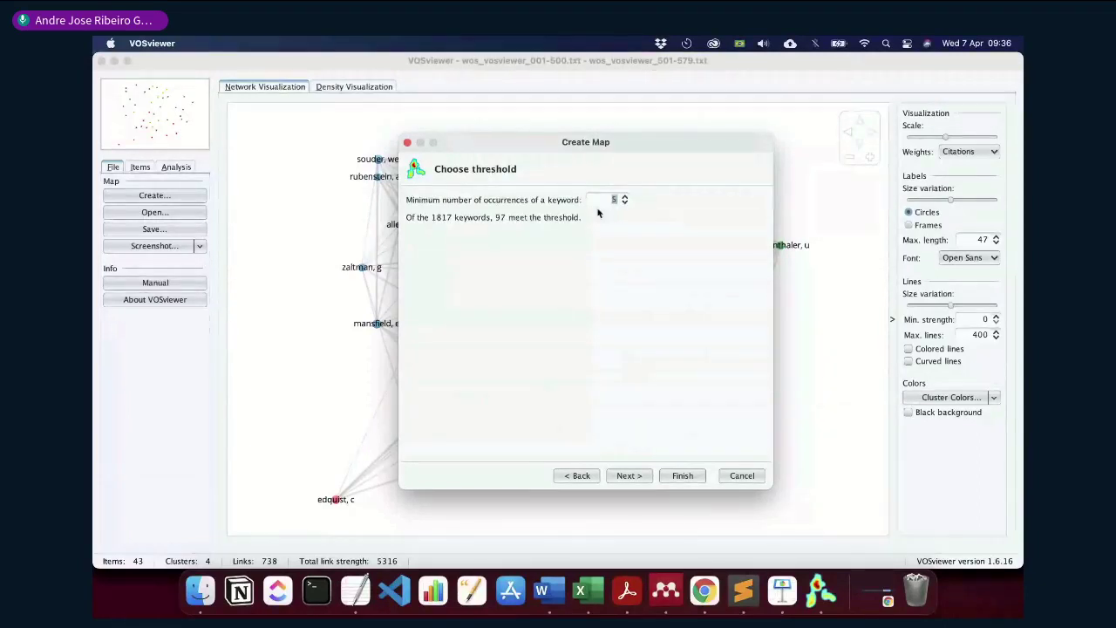
pyautogui.click(630, 476)
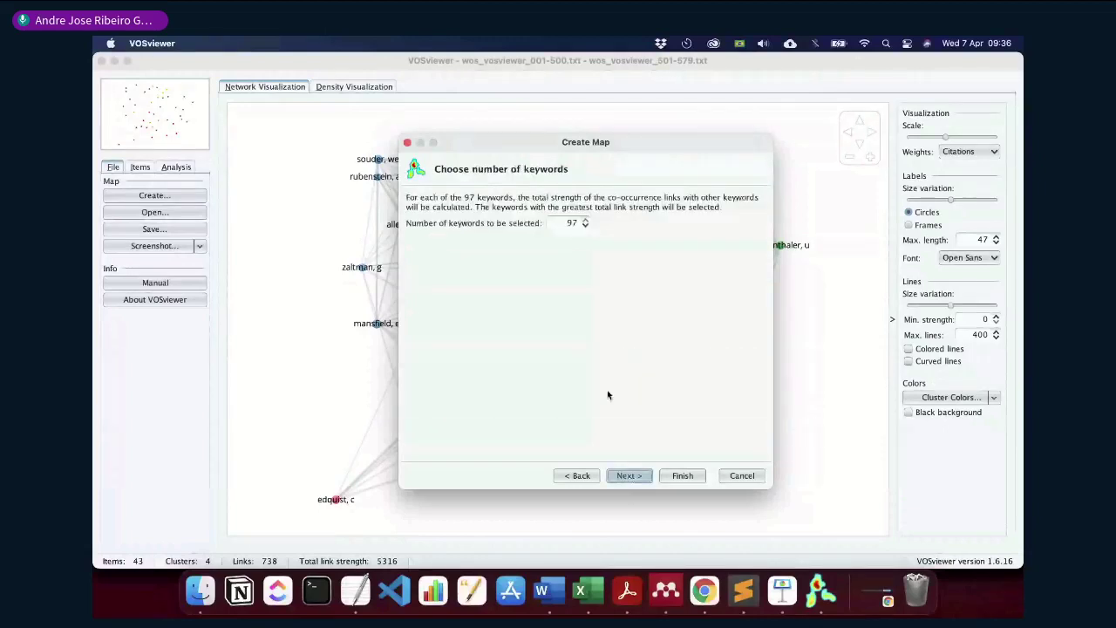
pyautogui.click(627, 476)
pyautogui.click(576, 476)
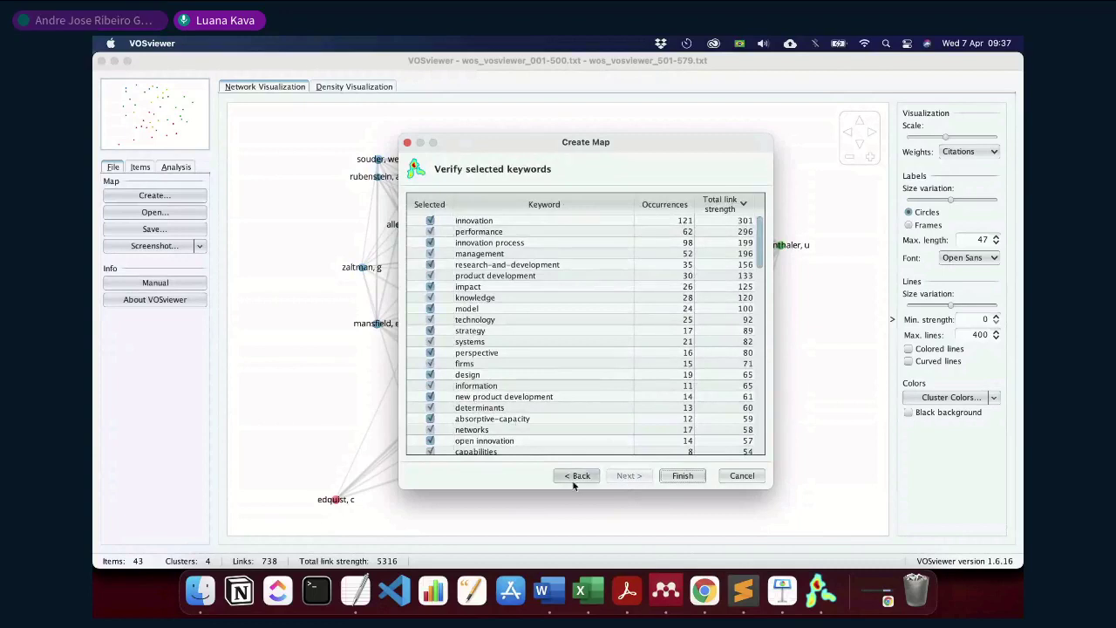
pyautogui.click(577, 476)
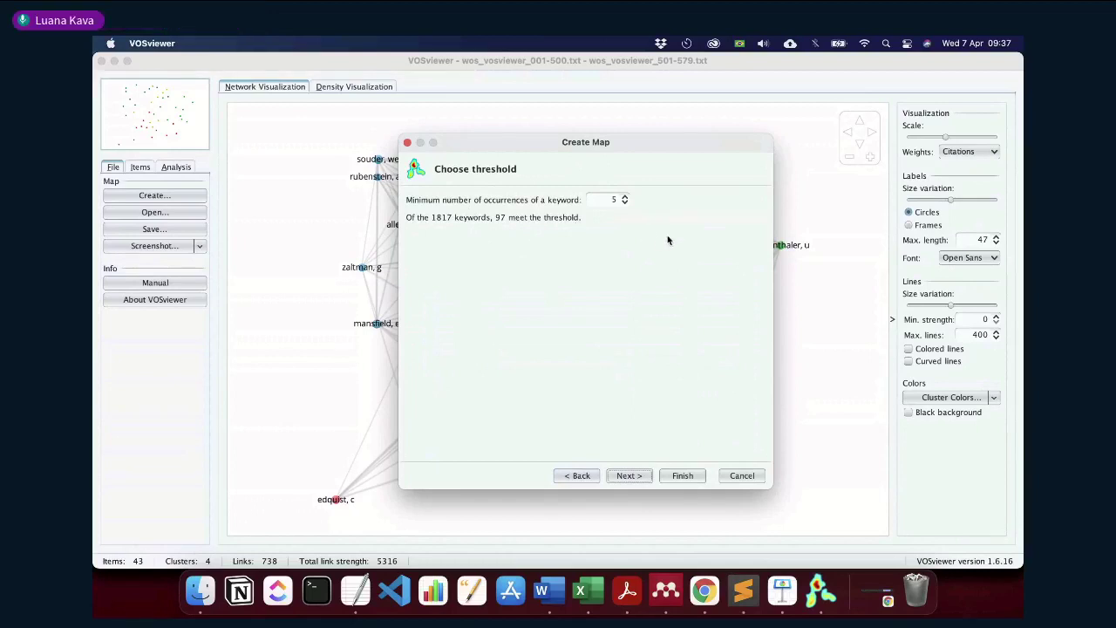
# Keep the minimum of 5 occurrences, set the number of keywords to 90, and create the co-occurrence map
pyautogui.click(635, 476)
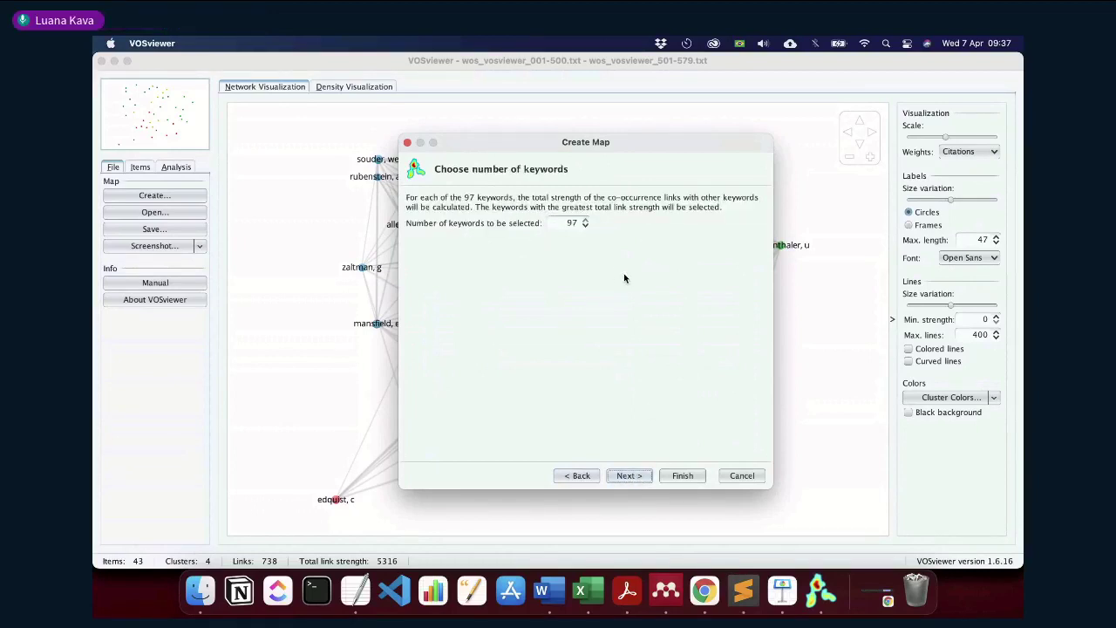
pyautogui.doubleClick(574, 223)
pyautogui.write('90')
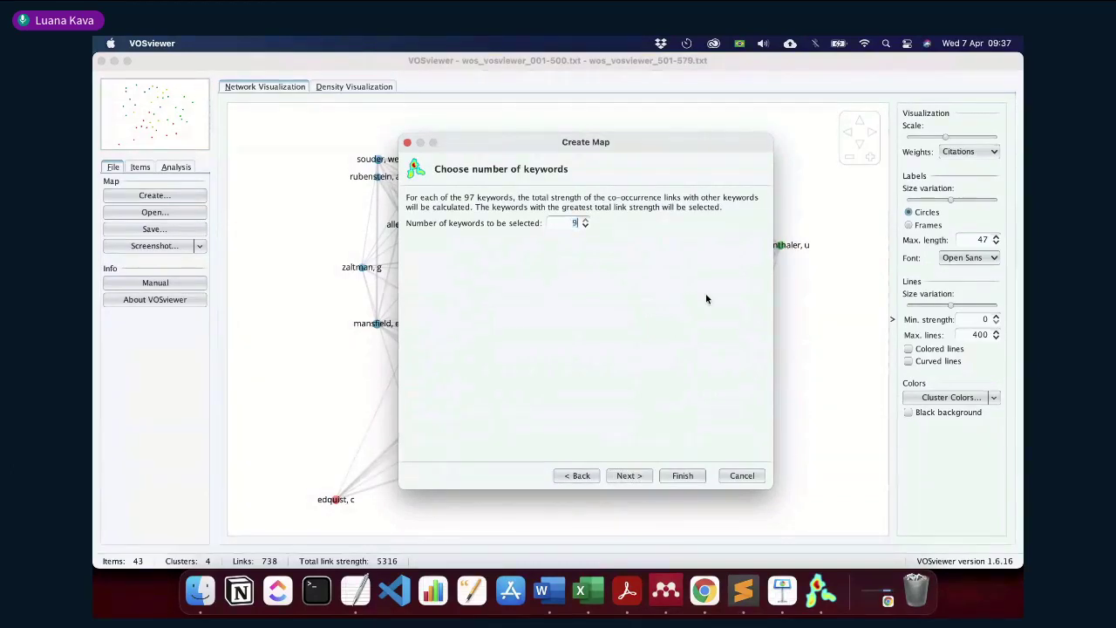
pyautogui.click(631, 475)
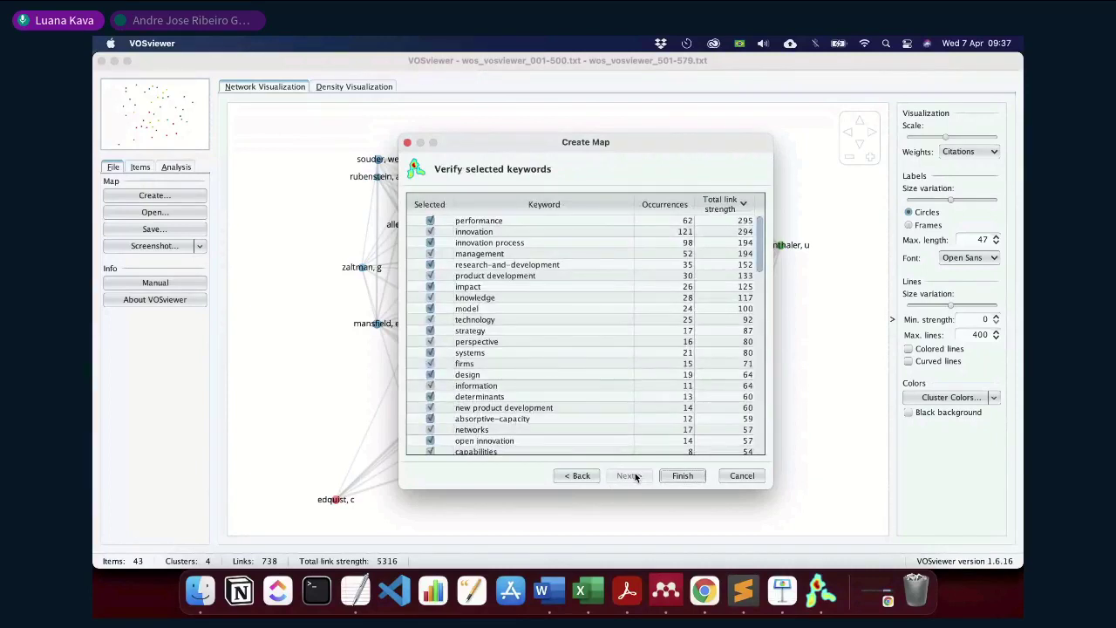
pyautogui.click(680, 477)
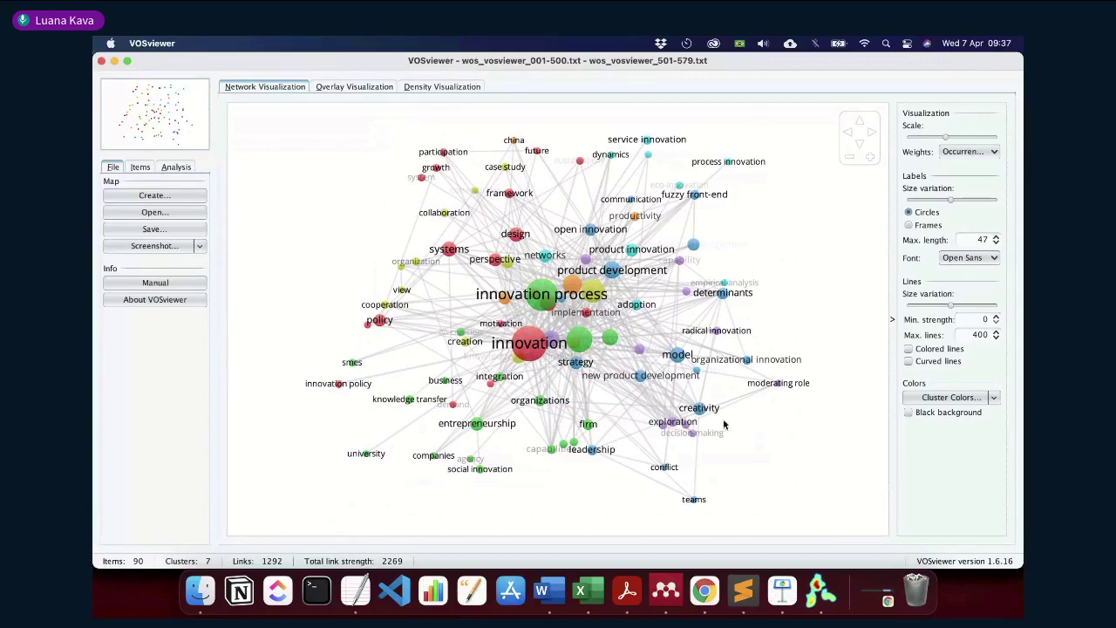
# Turn on curved and colored lines for the keyword map and inspect its network up close
pyautogui.click(928, 358)
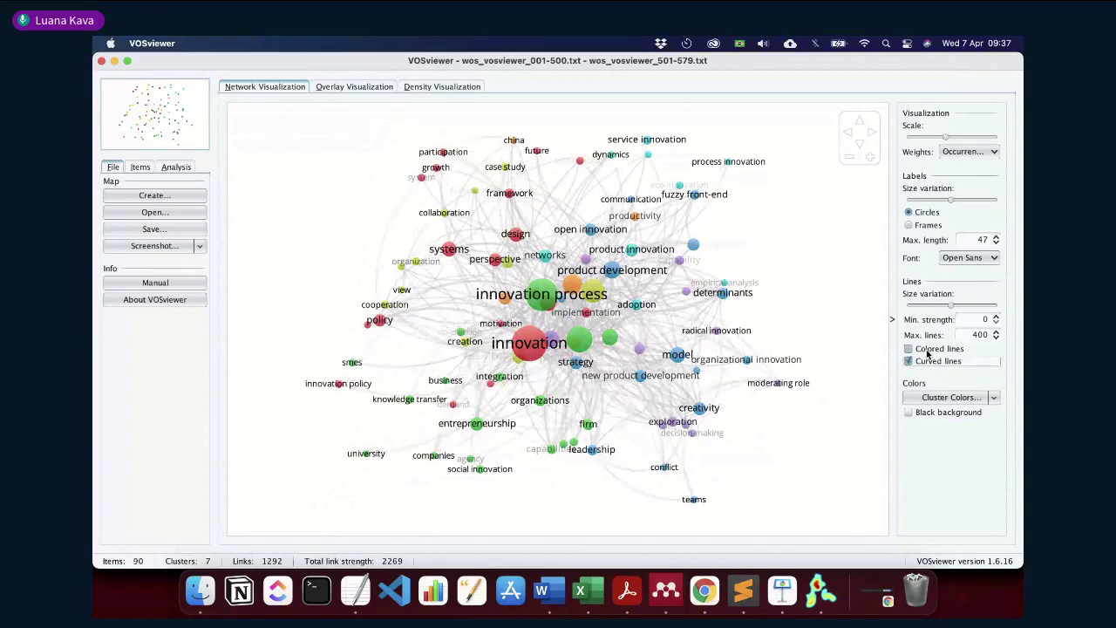
pyautogui.click(927, 352)
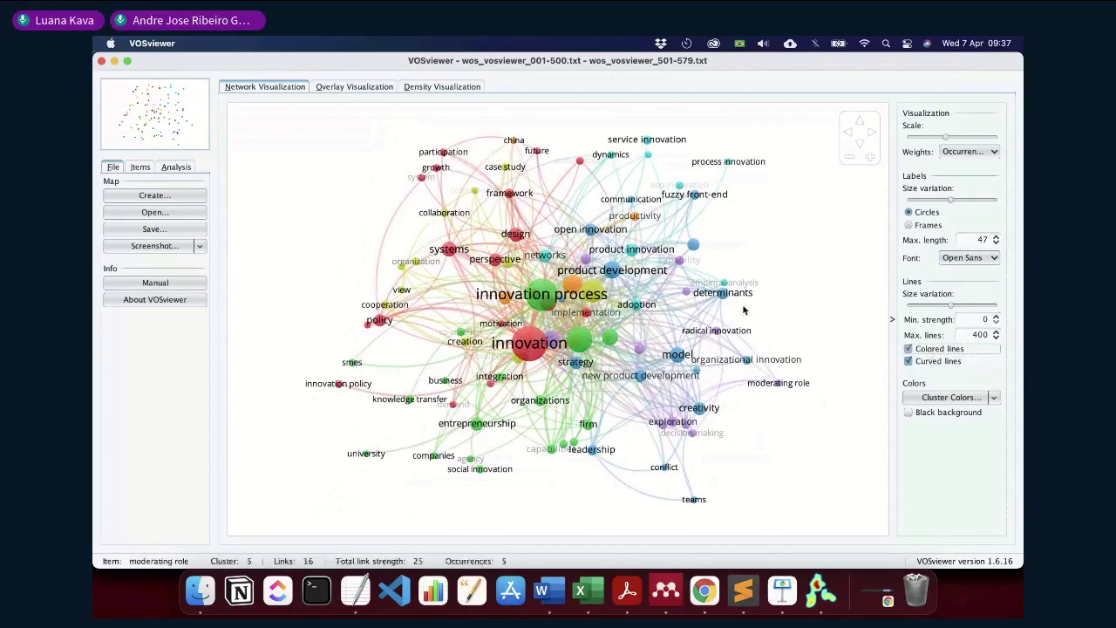
pyautogui.scroll(2, 791, 266)
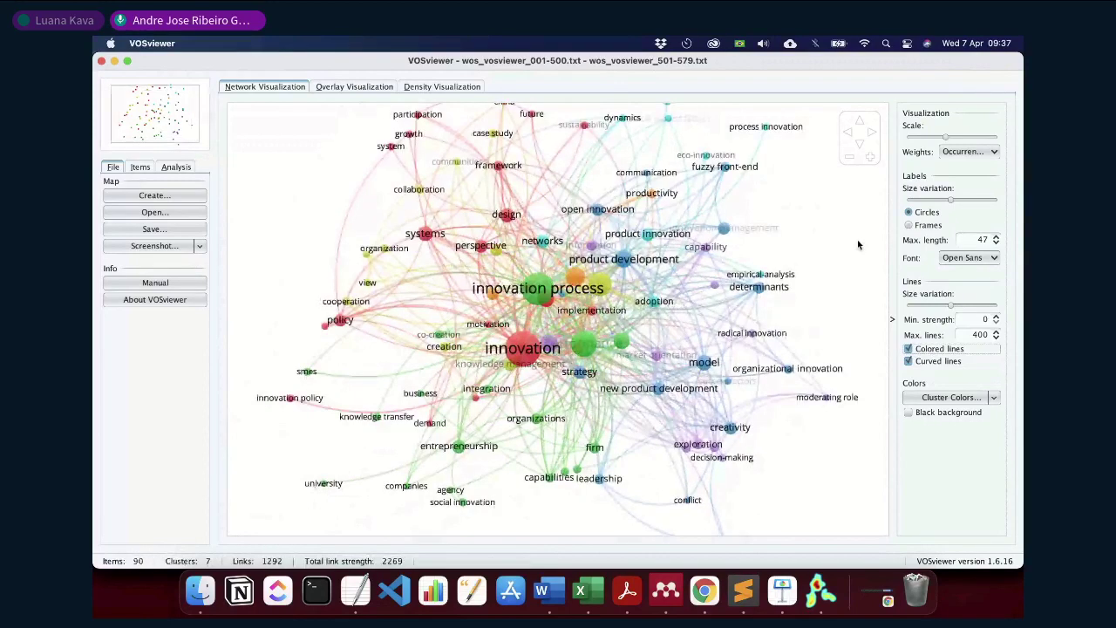
pyautogui.scroll(-2, 855, 252)
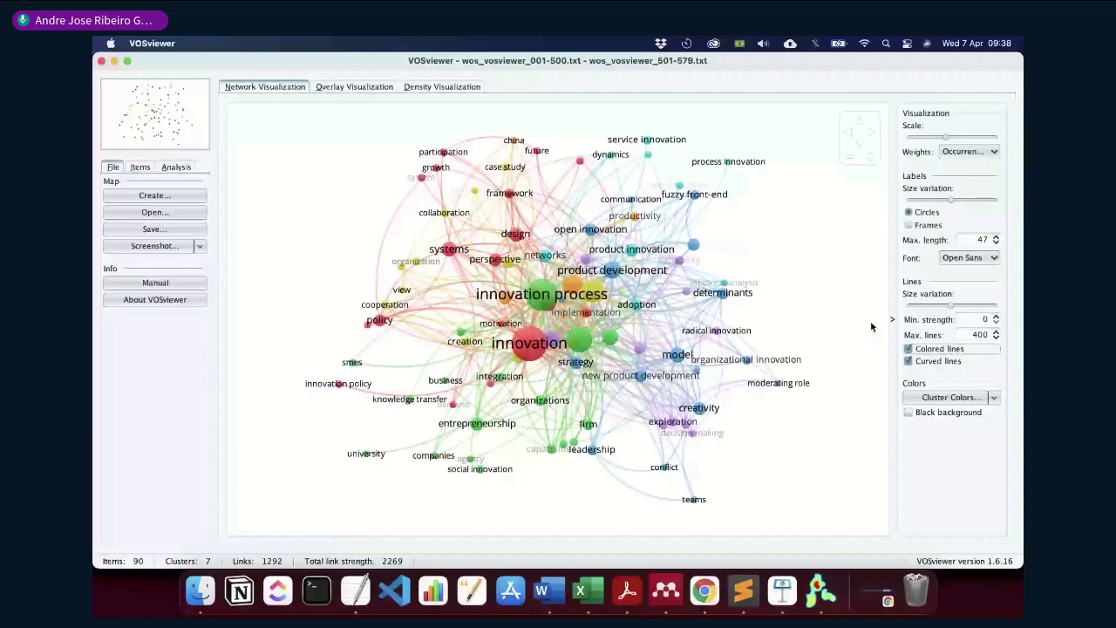
# Review the items in each keyword cluster, set the minimum cluster size to 10, and update the clustering
pyautogui.click(176, 167)
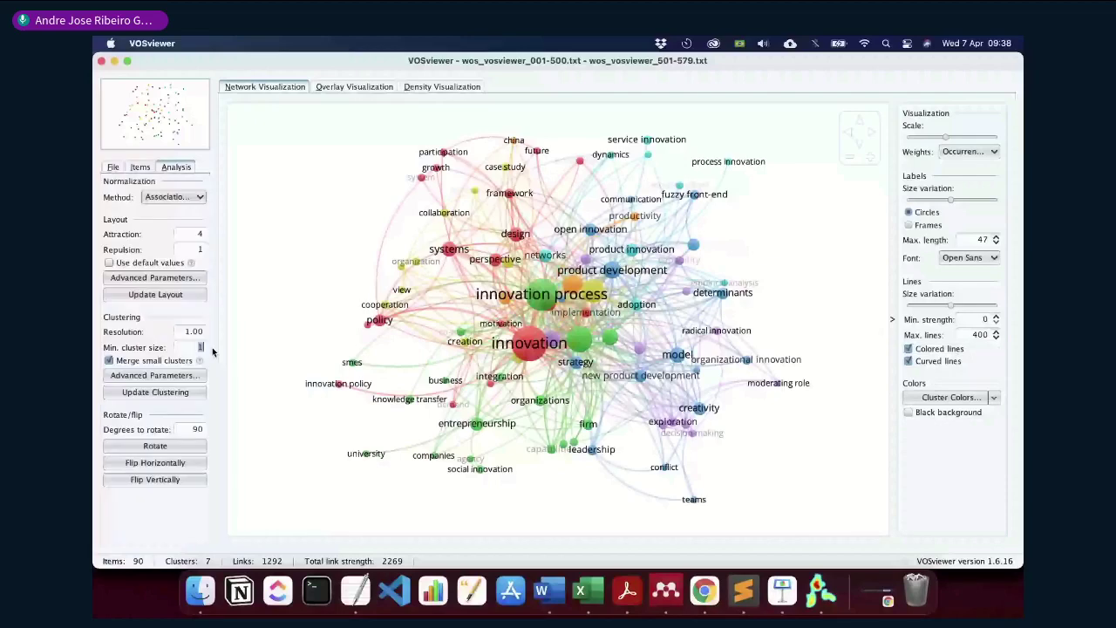
pyautogui.click(141, 167)
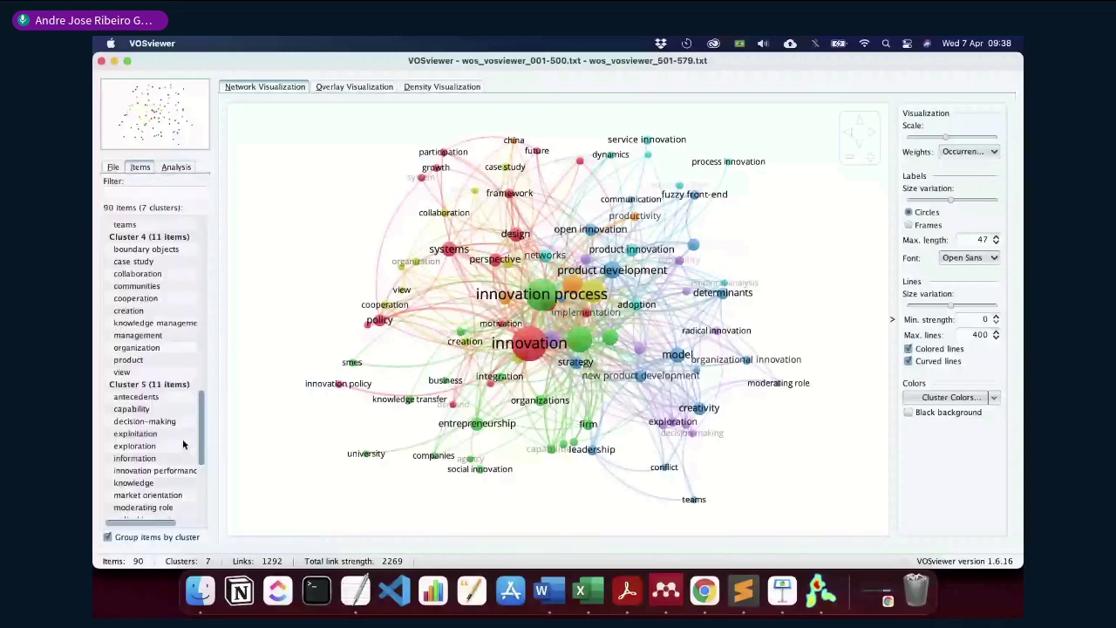
pyautogui.scroll(-5, 170, 449)
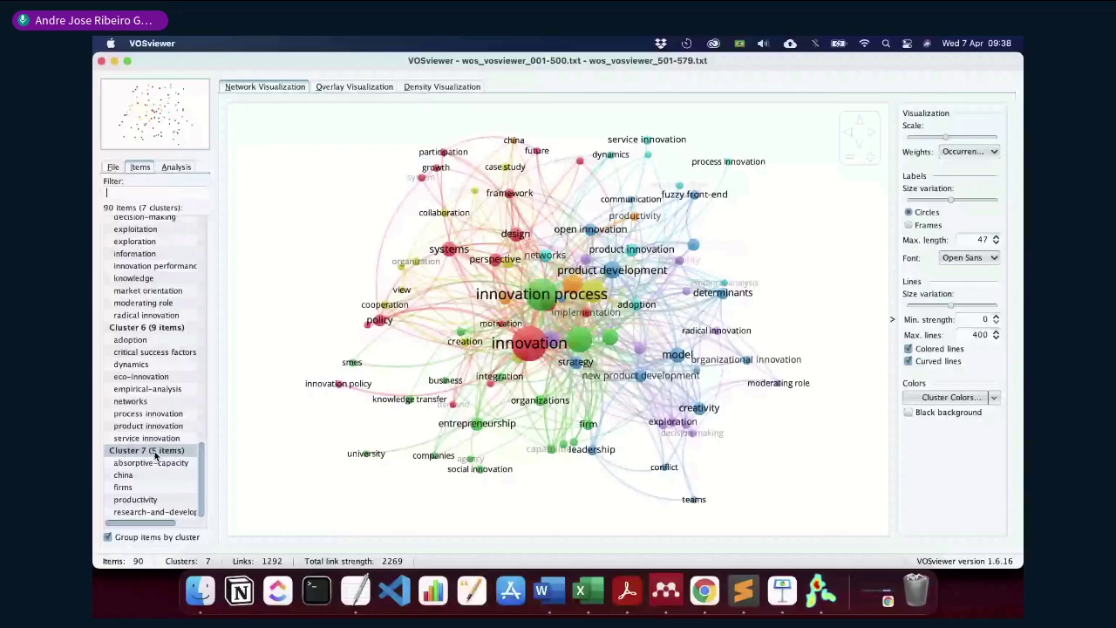
pyautogui.click(175, 167)
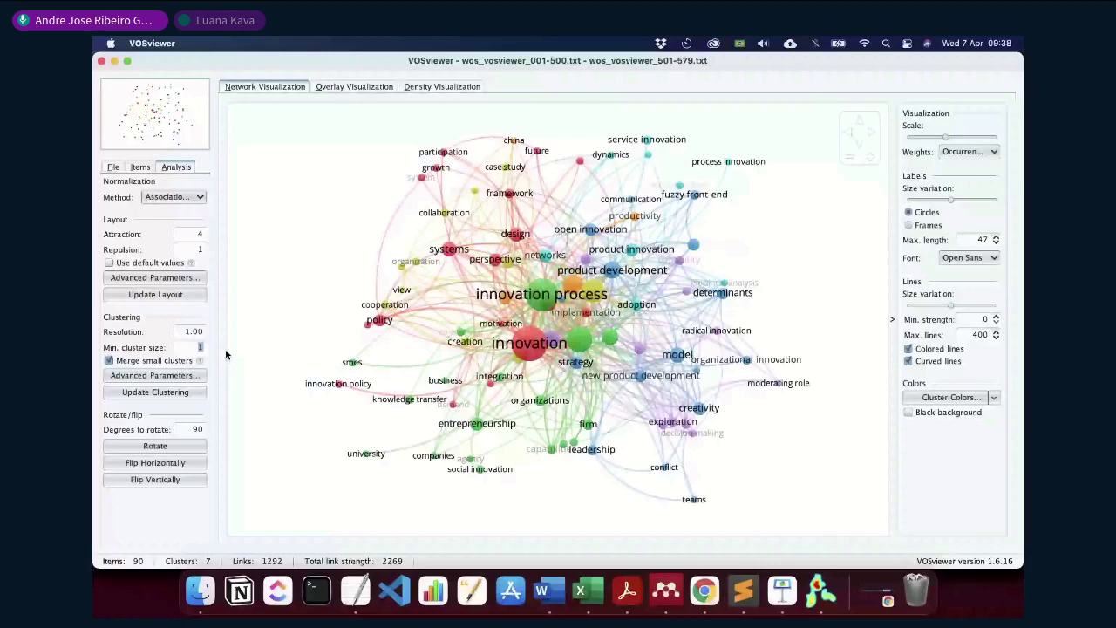
pyautogui.write('10')
pyautogui.press('Return')
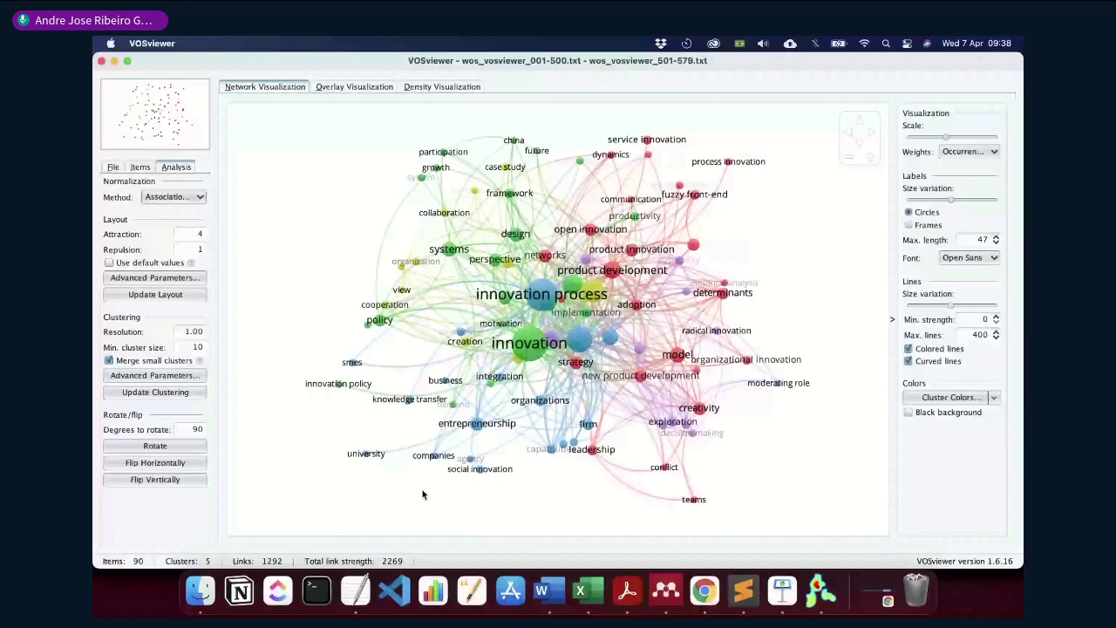
# Start a new map based on bibliographic data retrieved by DOI, using Crossref as the API
pyautogui.moveTo(487, 472)
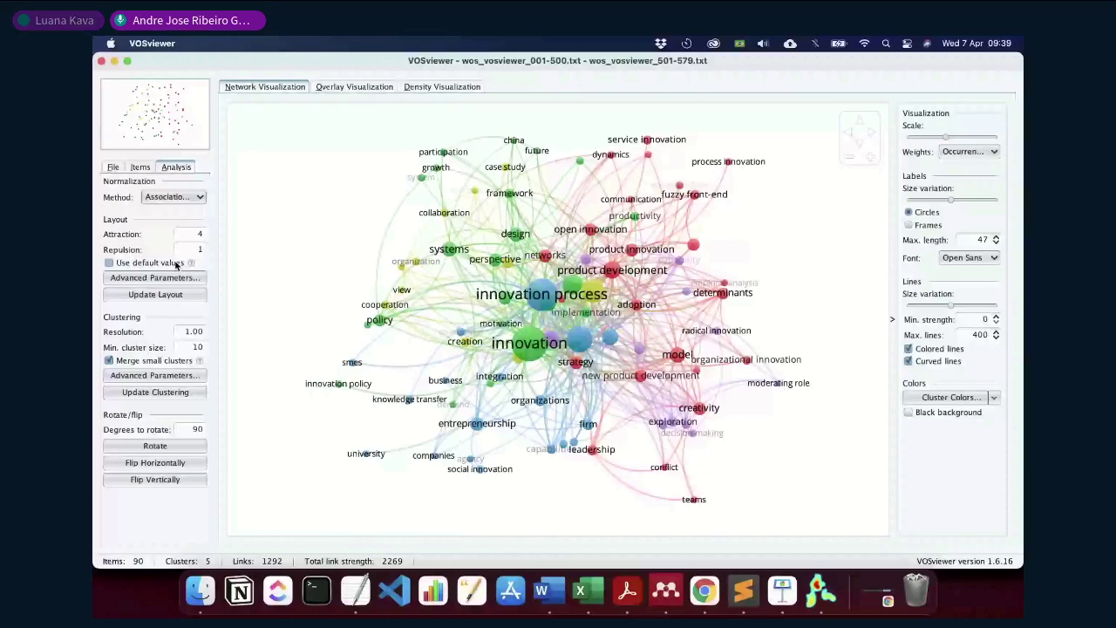
pyautogui.click(114, 166)
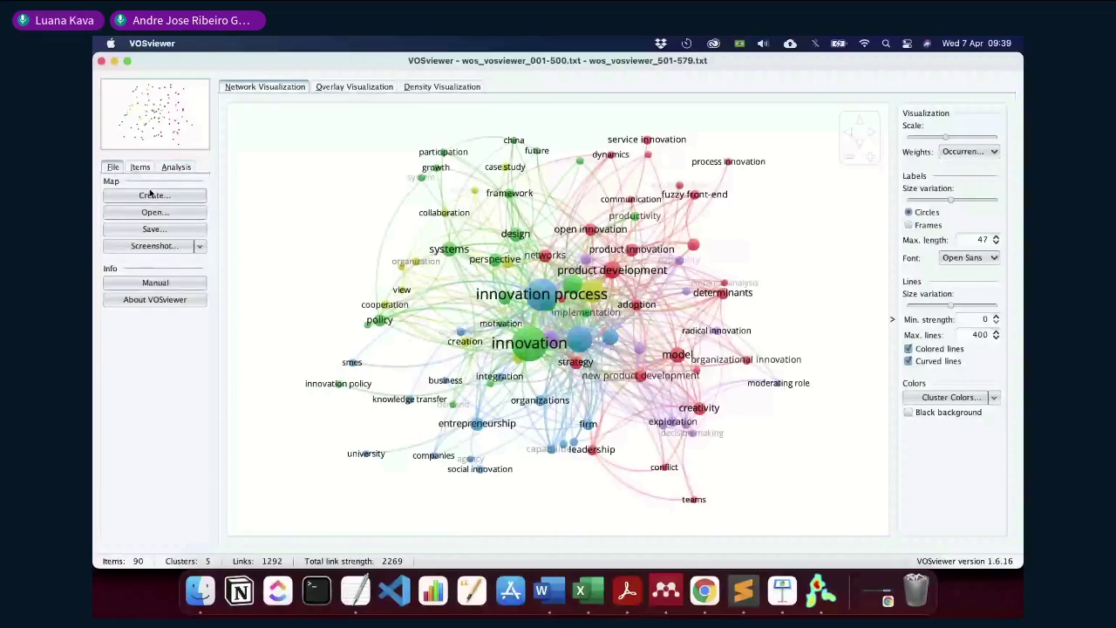
pyautogui.click(152, 194)
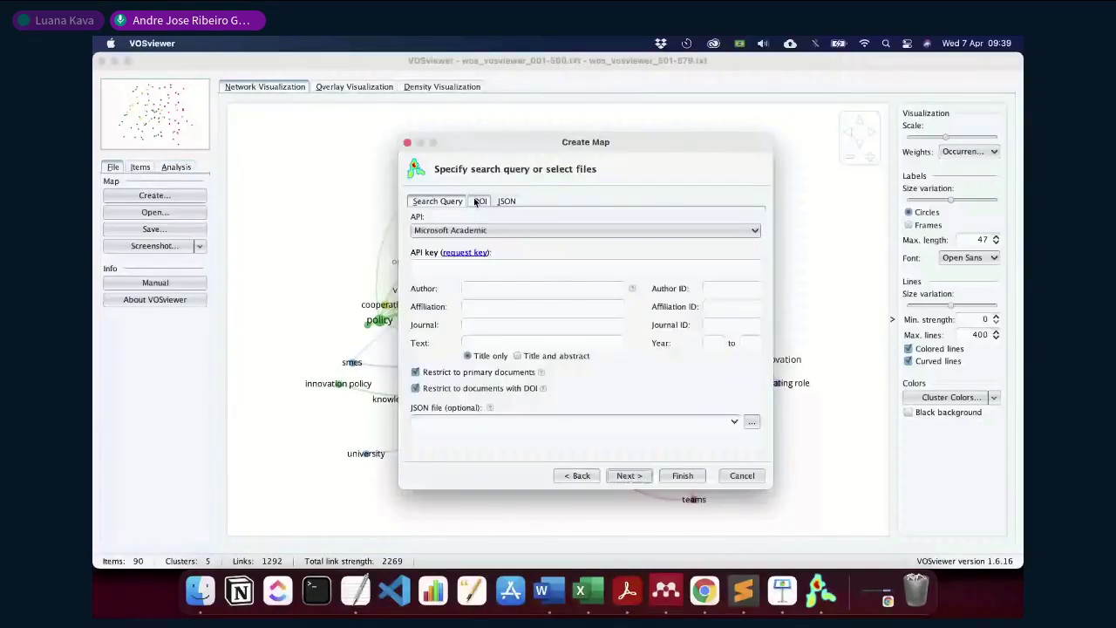
pyautogui.click(478, 202)
pyautogui.click(485, 230)
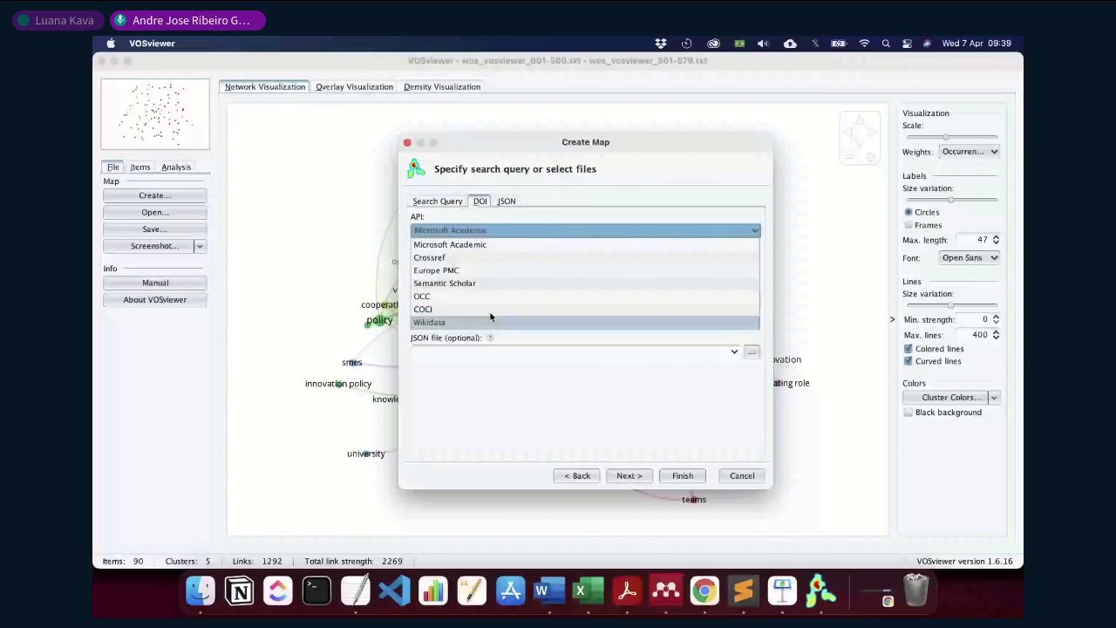
pyautogui.click(500, 258)
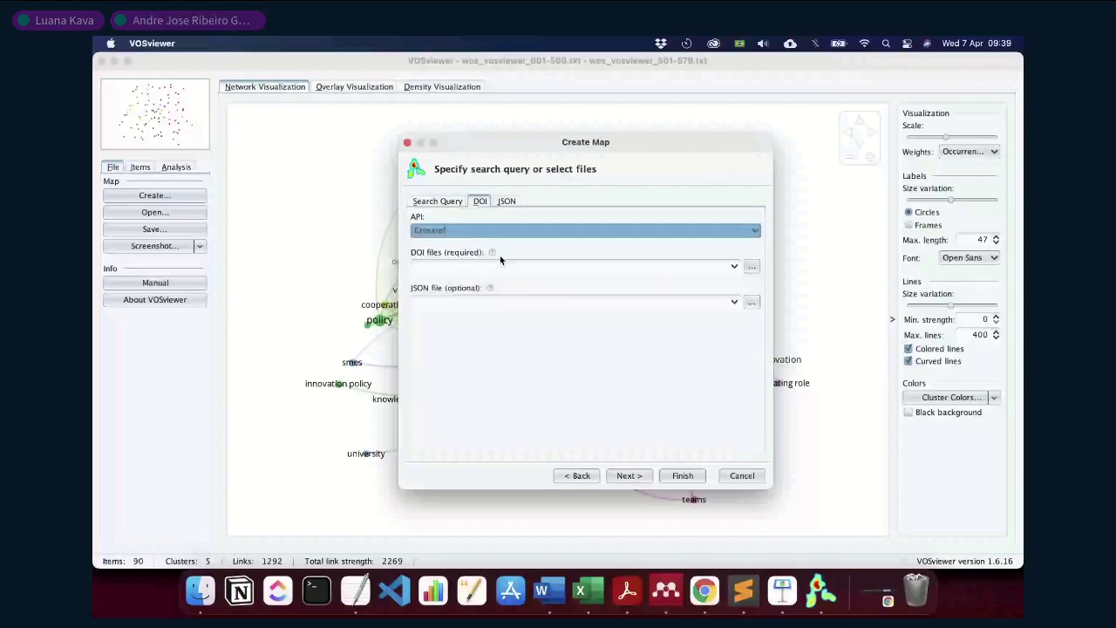
# Switch to Finder, open dois.txt from the Prática folder, and examine how its DOIs are listed
pyautogui.press('super+Tab')
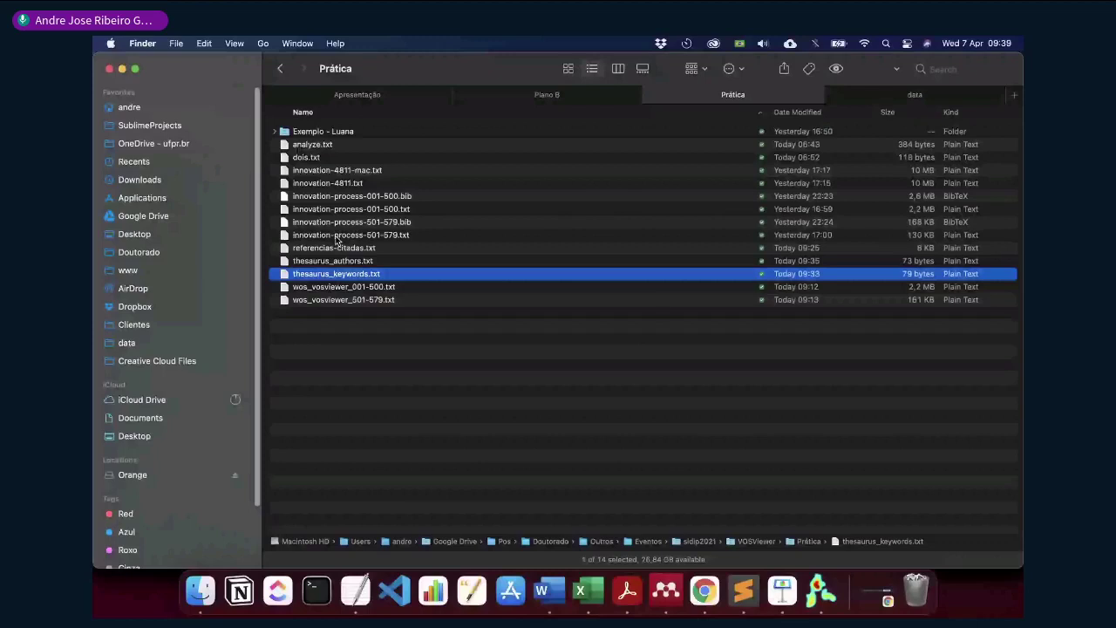
pyautogui.doubleClick(305, 157)
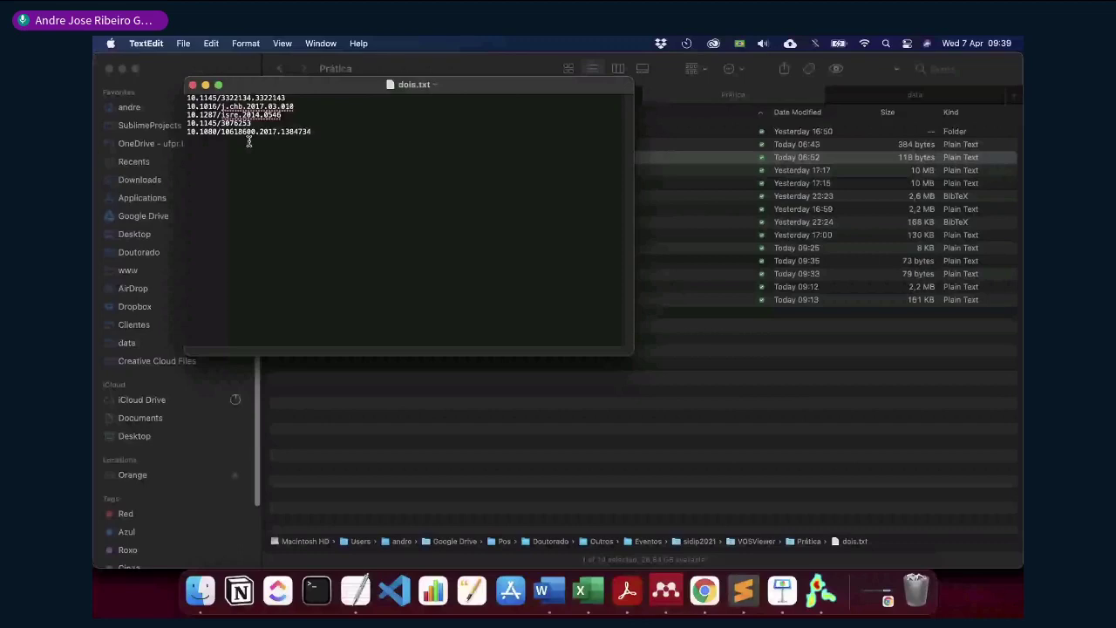
pyautogui.moveTo(248, 141); pyautogui.dragTo(166, 91)
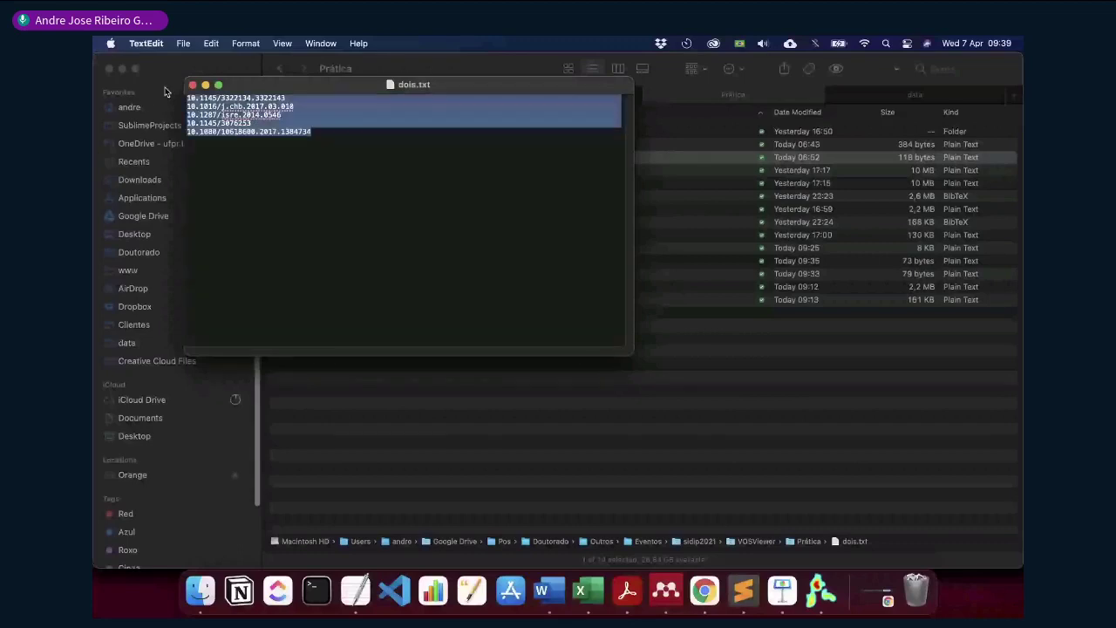
pyautogui.click(342, 102)
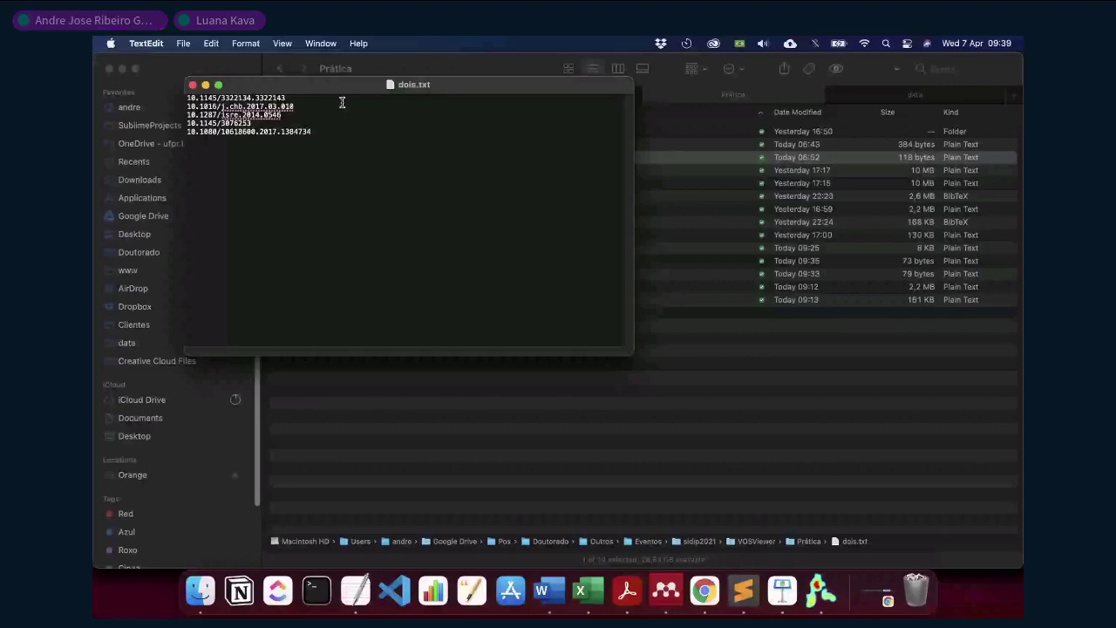
# Return to VOSviewer, load dois.txt as the DOI file, and retrieve its documents from Crossref
pyautogui.press('super+Tab')
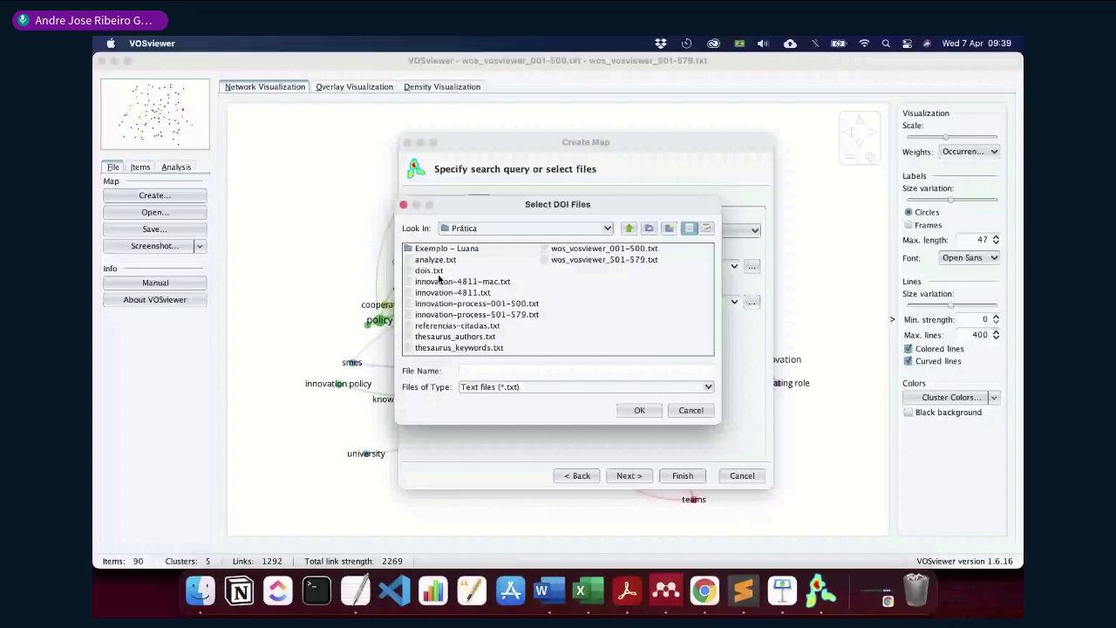
pyautogui.doubleClick(439, 272)
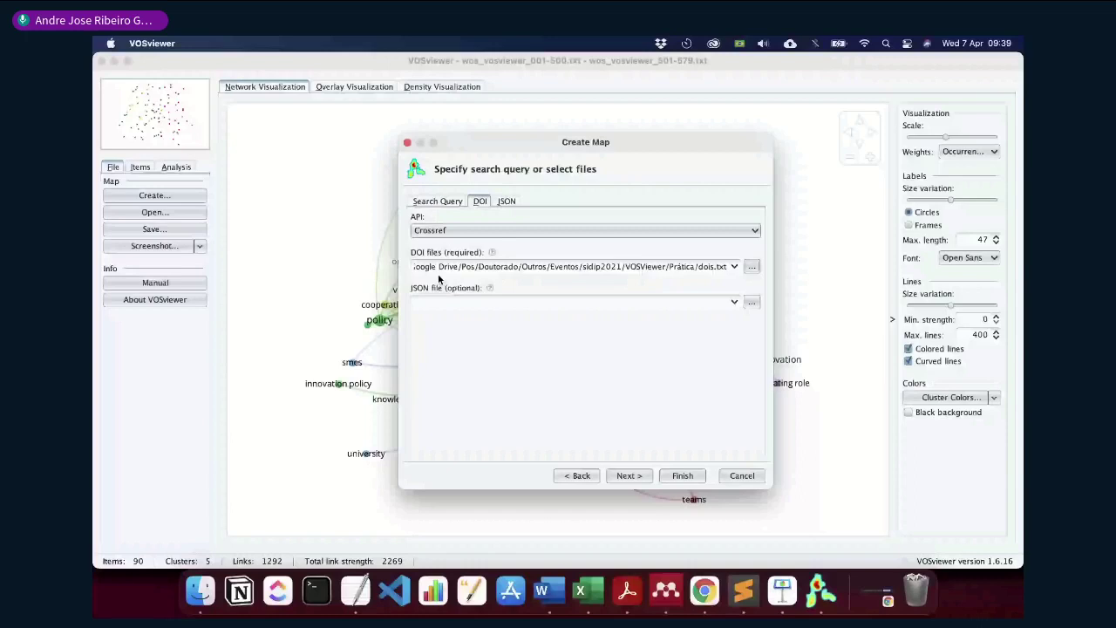
pyautogui.click(629, 476)
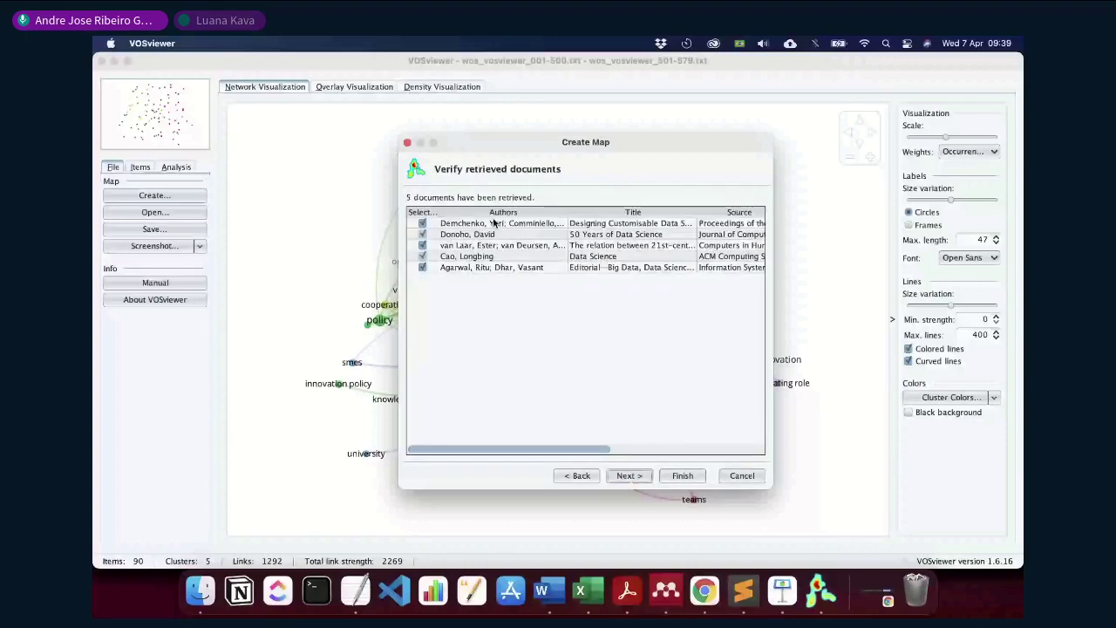
# Examine the retrieved documents' sources, years, volumes, pages and citations
pyautogui.hscroll(5, 493, 222)
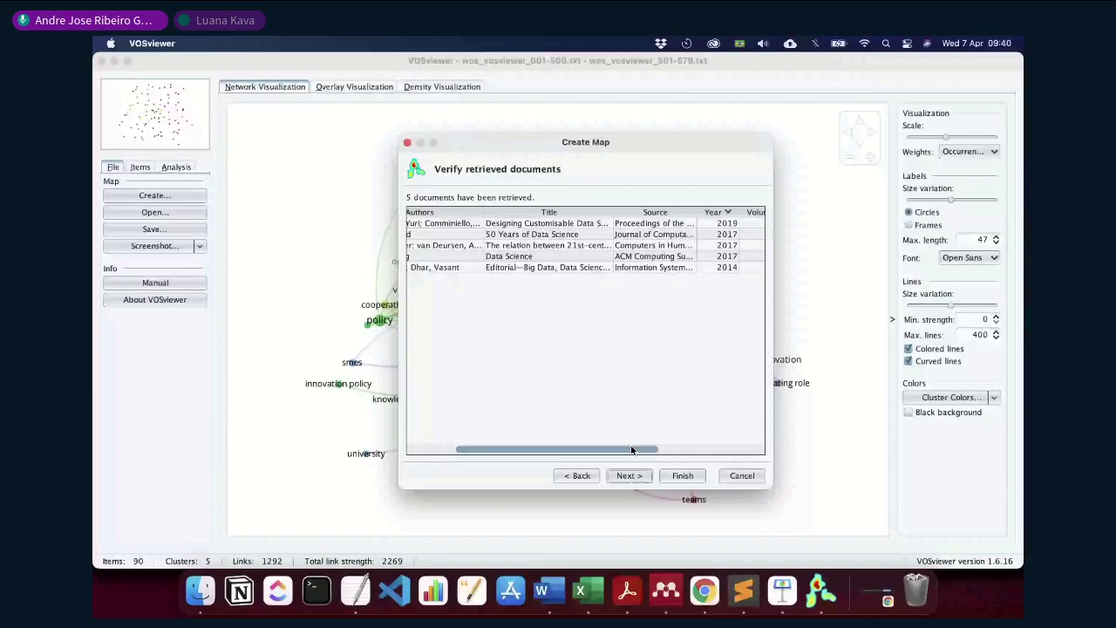
pyautogui.hscroll(3, 631, 450)
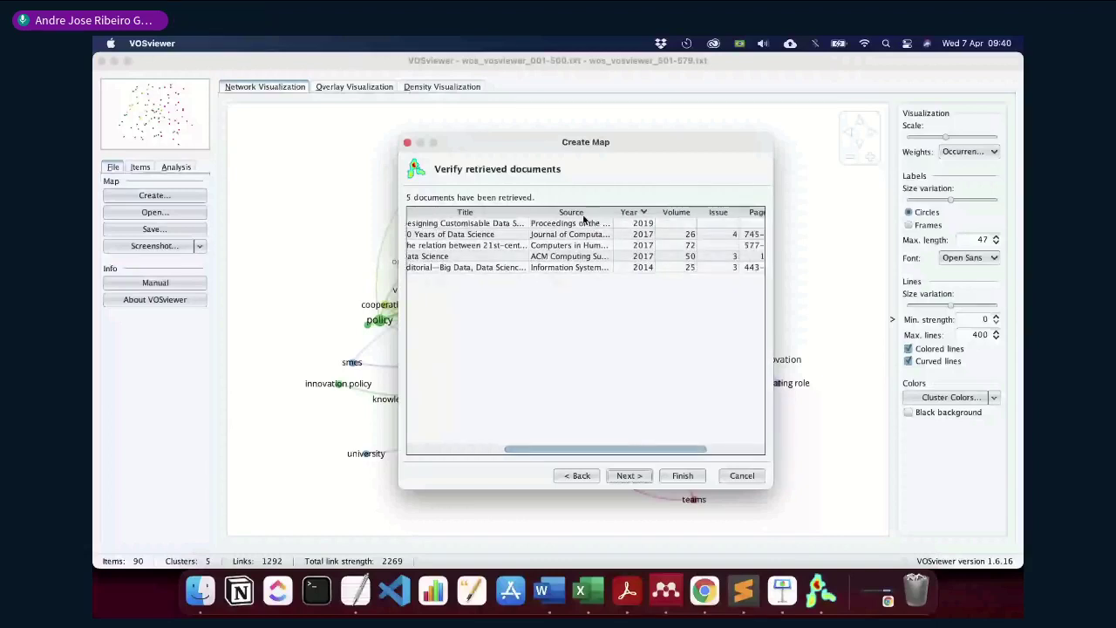
pyautogui.hscroll(3, 585, 219)
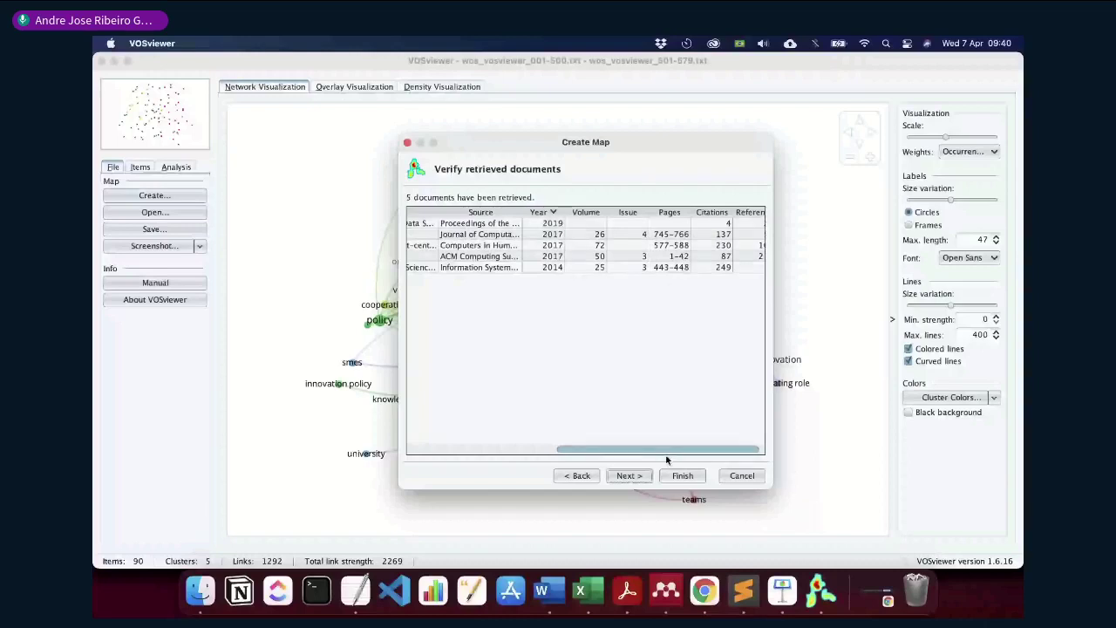
# Continue to the analysis type and compare the units of analysis offered for co-authorship, co-citation and citation
pyautogui.click(629, 475)
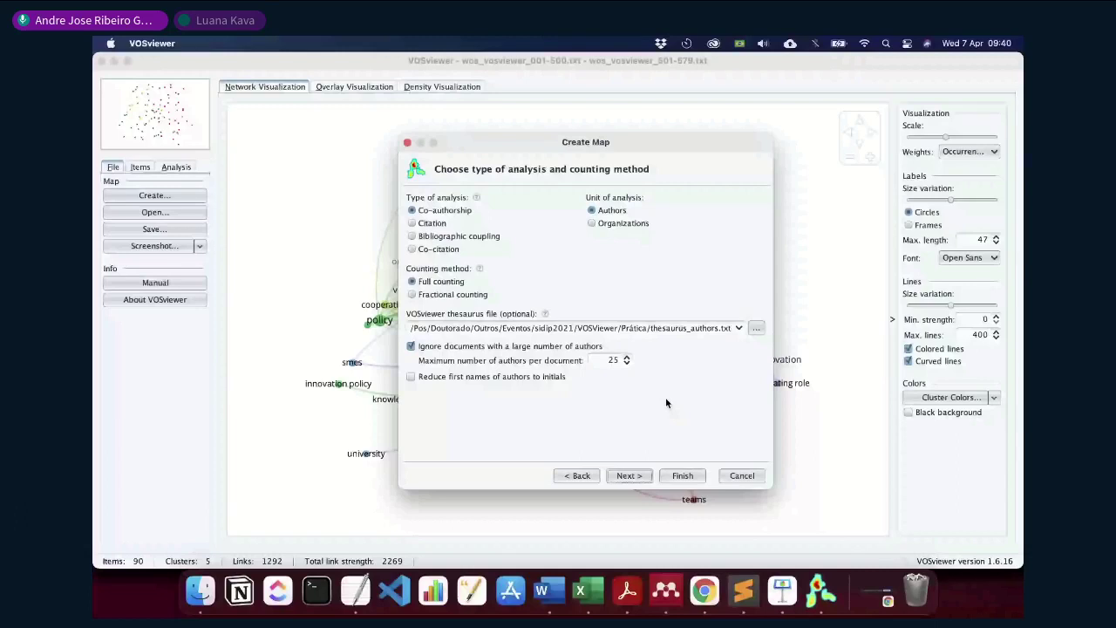
pyautogui.click(439, 249)
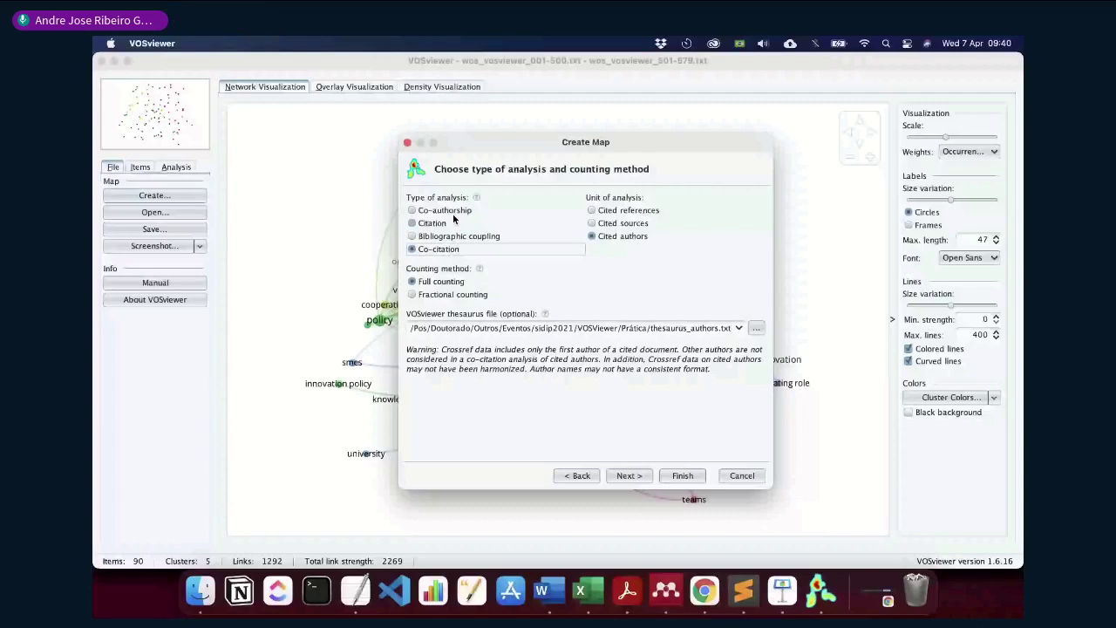
pyautogui.click(453, 216)
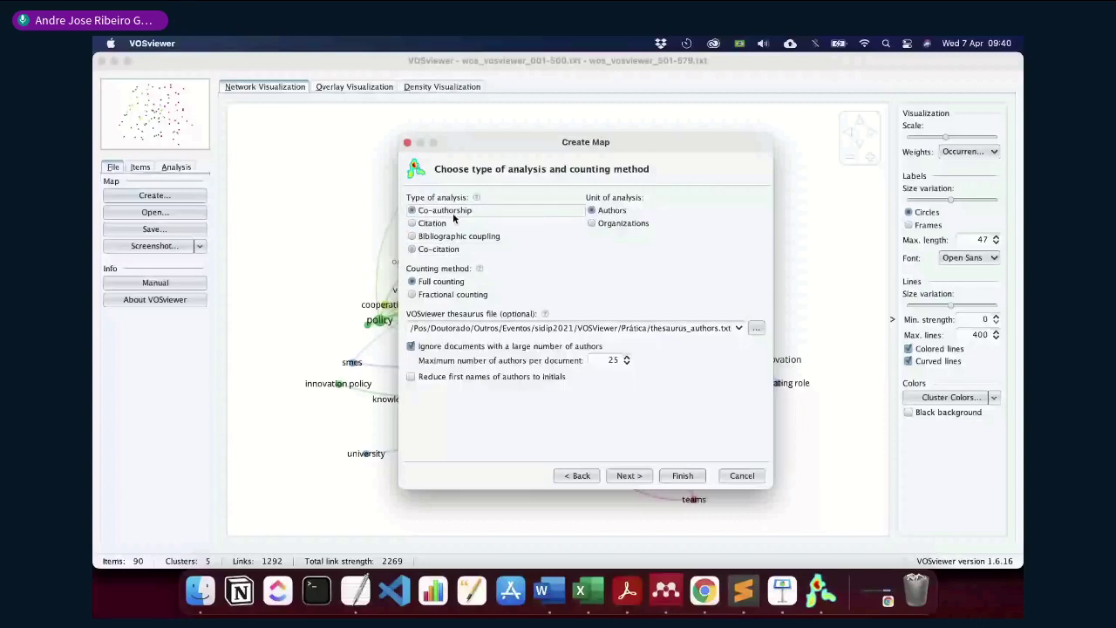
pyautogui.click(447, 250)
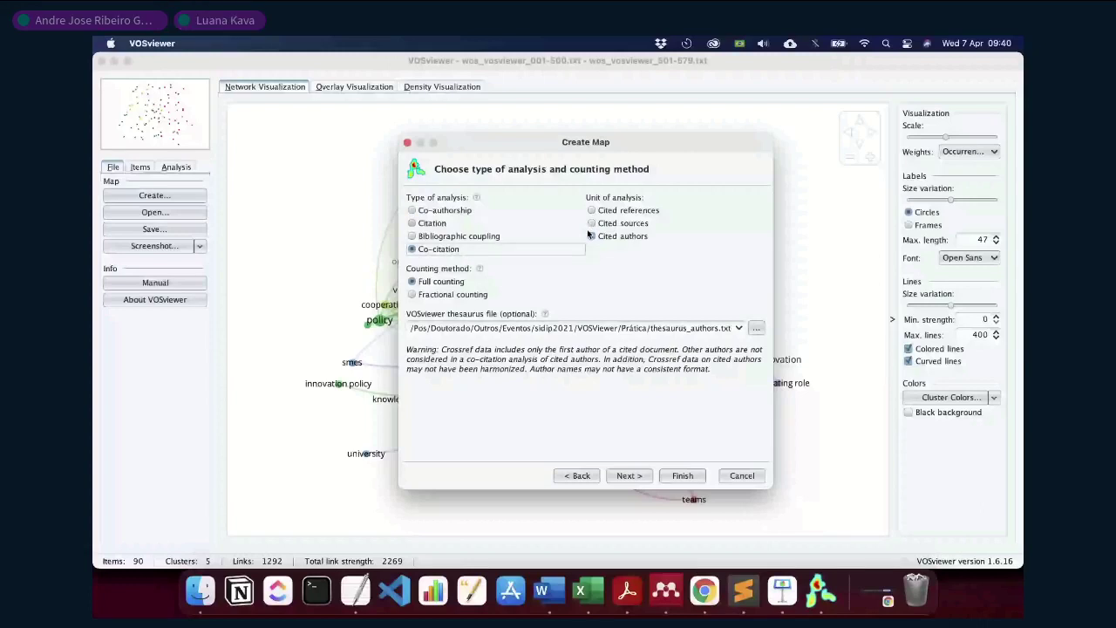
pyautogui.press('Up')
pyautogui.press('Up')
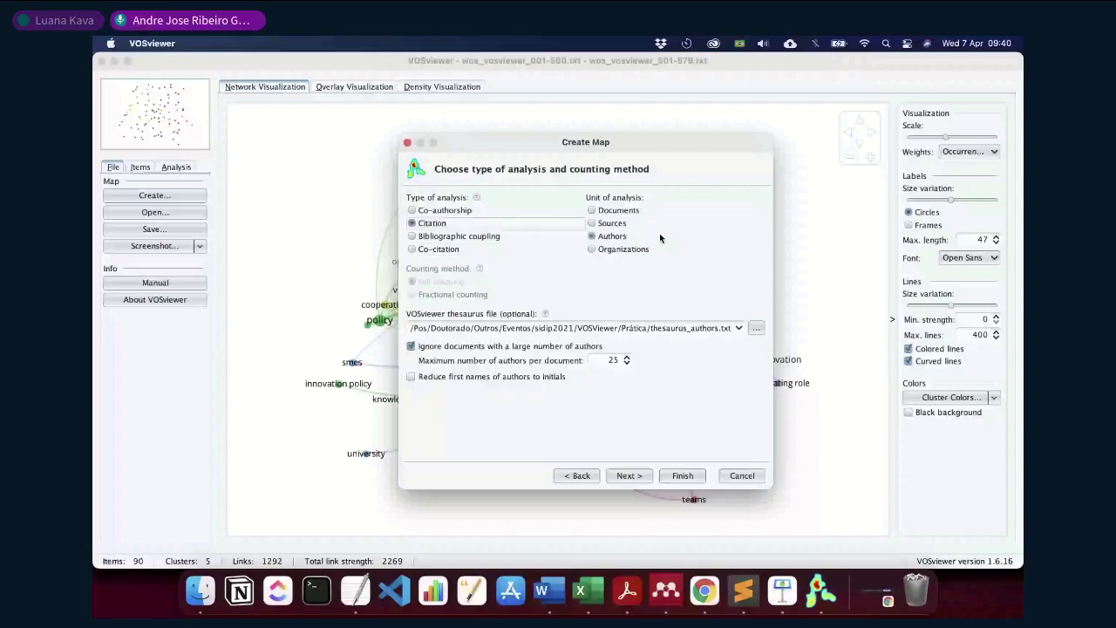
# Use co-citation of cited authors with full counting, keeping the minimum of 2 citations per author
pyautogui.click(581, 476)
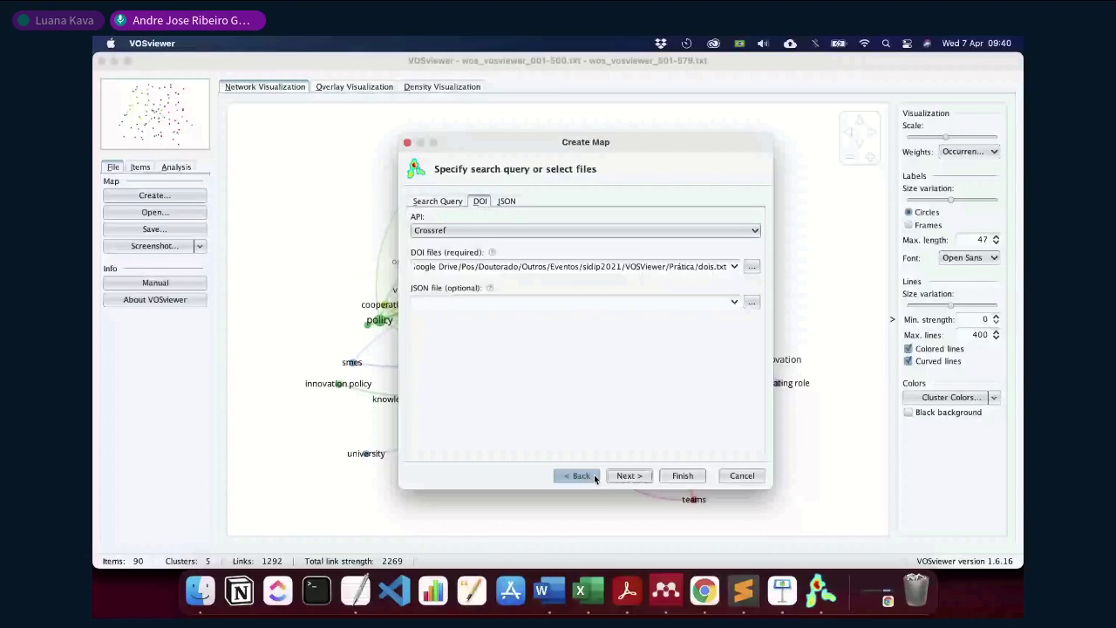
pyautogui.click(628, 476)
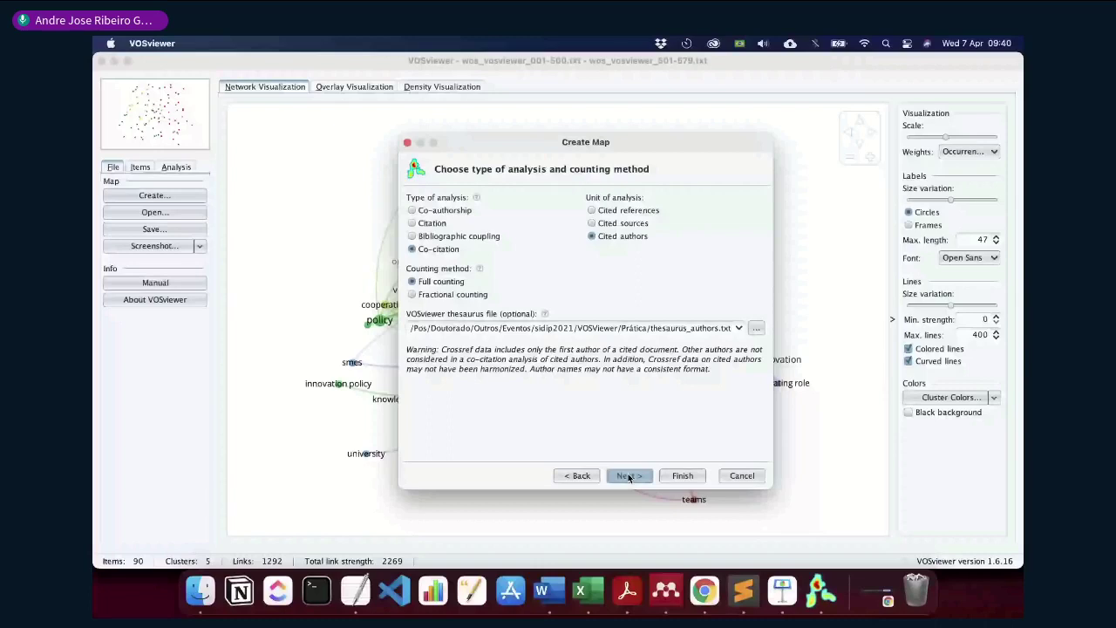
pyautogui.click(628, 476)
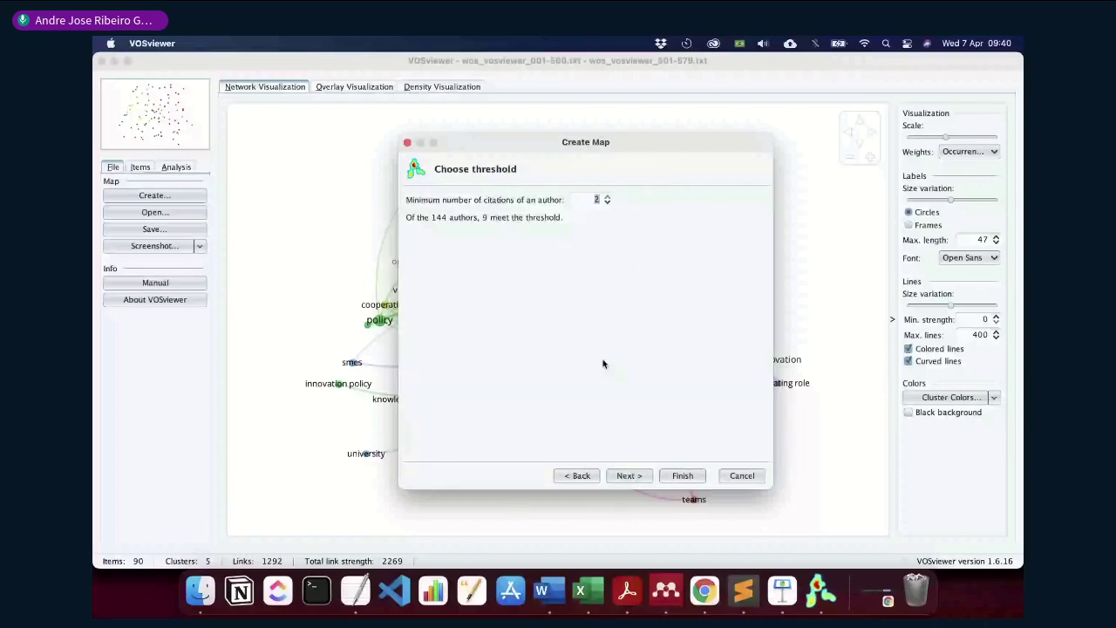
pyautogui.click(635, 476)
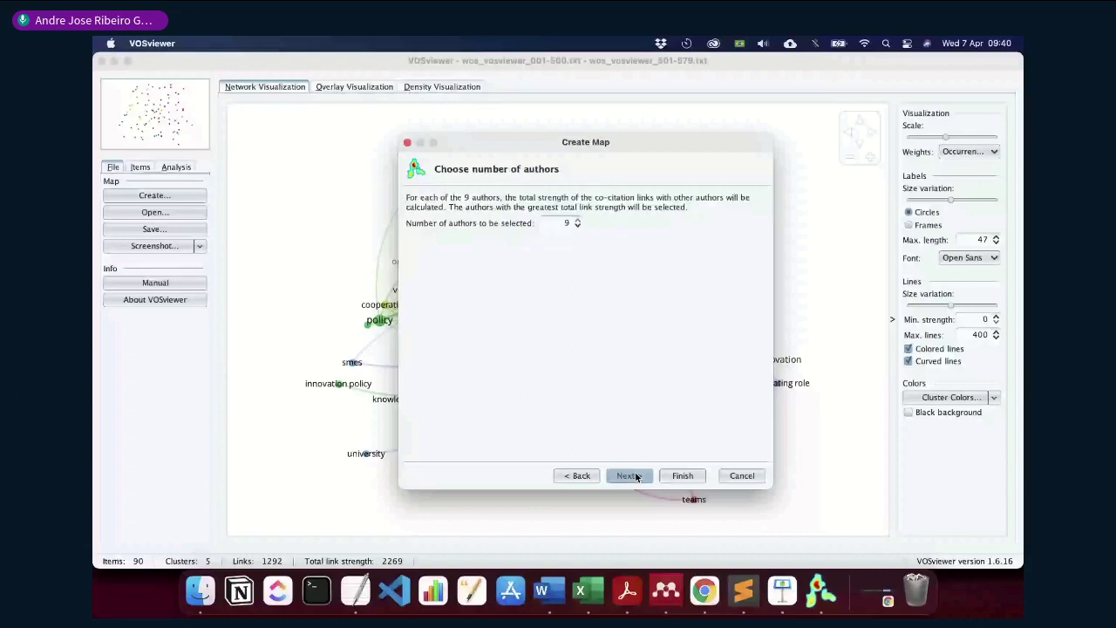
# Keep 9 authors, exclude the last two malformed author entries, and create the co-citation map with only the largest set of connected items
pyautogui.click(476, 301)
pyautogui.click(431, 297)
pyautogui.click(431, 308)
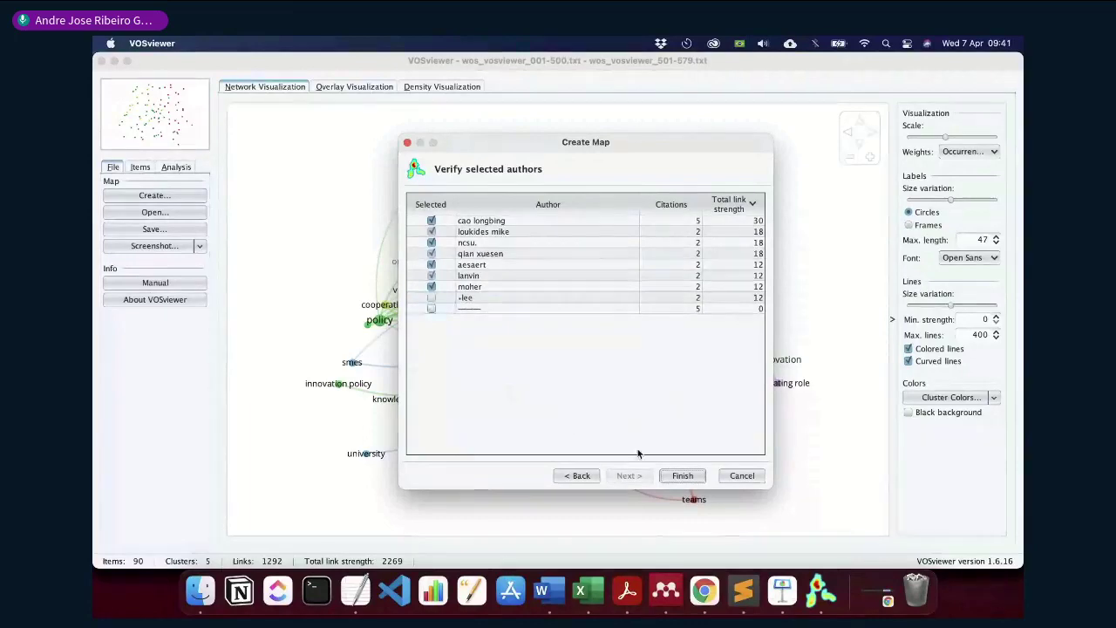
pyautogui.click(682, 476)
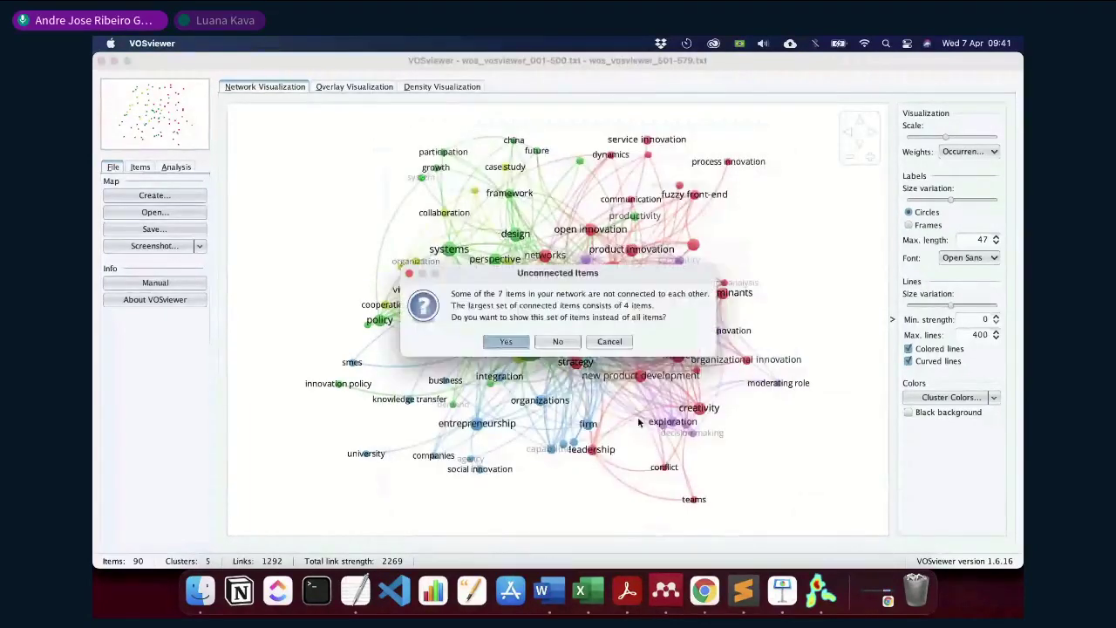
pyautogui.click(506, 341)
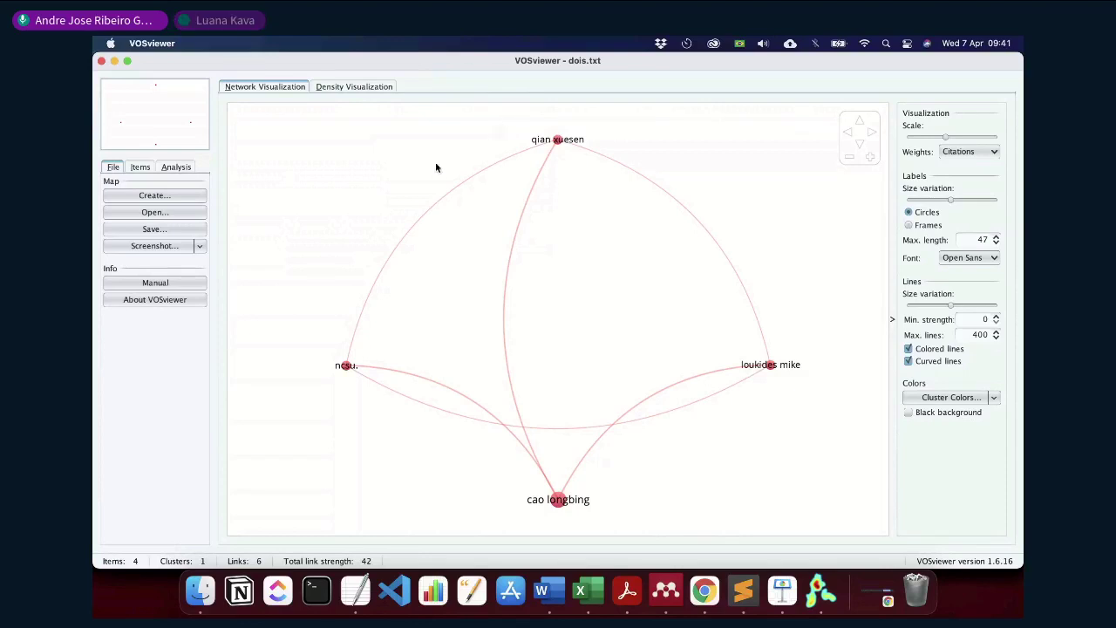
# Start another bibliographic map from the same Crossref DOI file and advance to the choice of analysis type
pyautogui.click(185, 195)
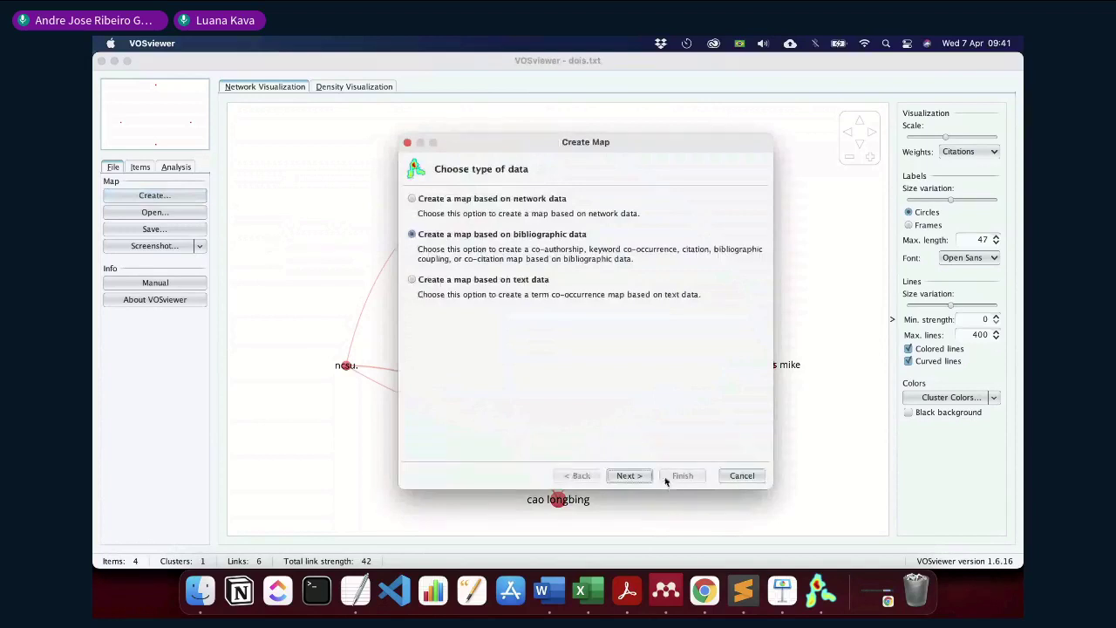
pyautogui.click(635, 478)
pyautogui.click(638, 476)
pyautogui.click(637, 477)
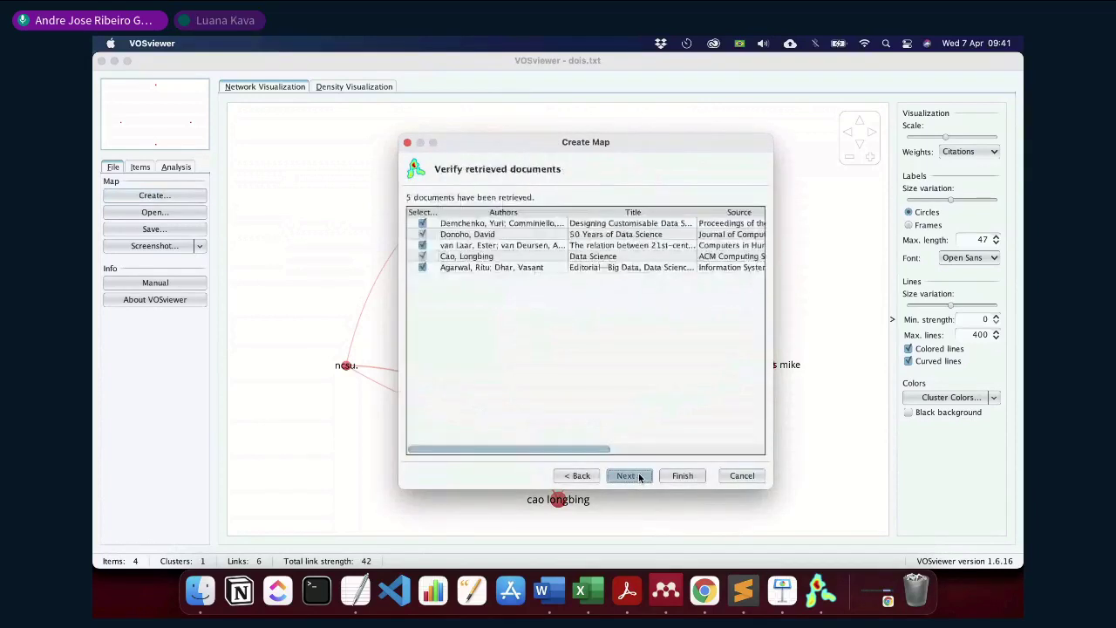
pyautogui.click(639, 477)
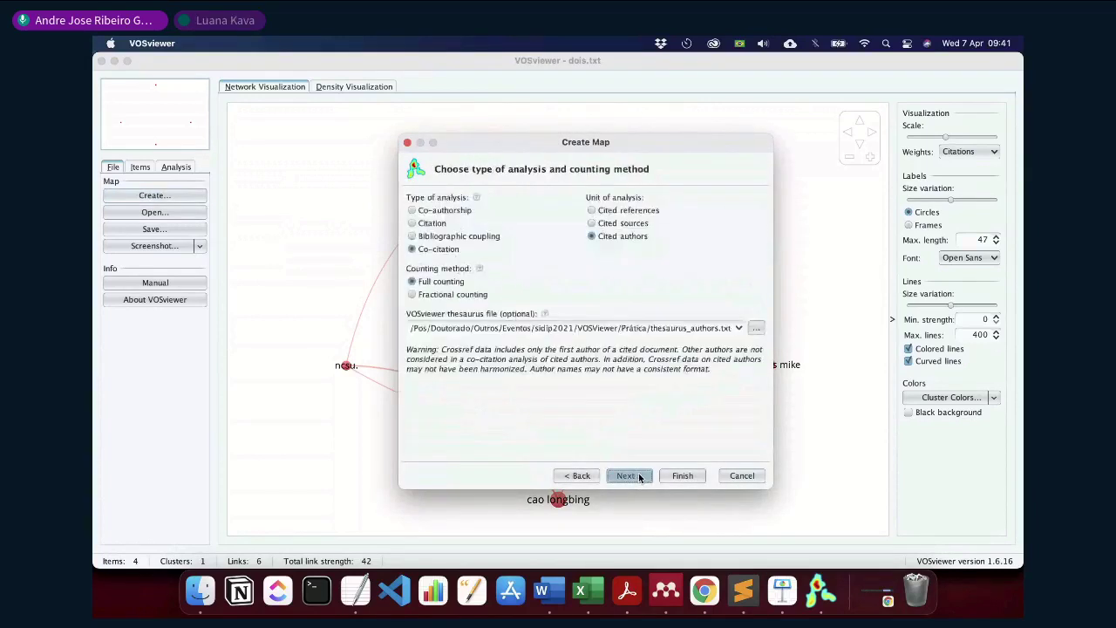
# Recheck the retrieved documents' citation and reference counts, and create the author co-authorship map showing all items, including unconnected ones
pyautogui.click(579, 475)
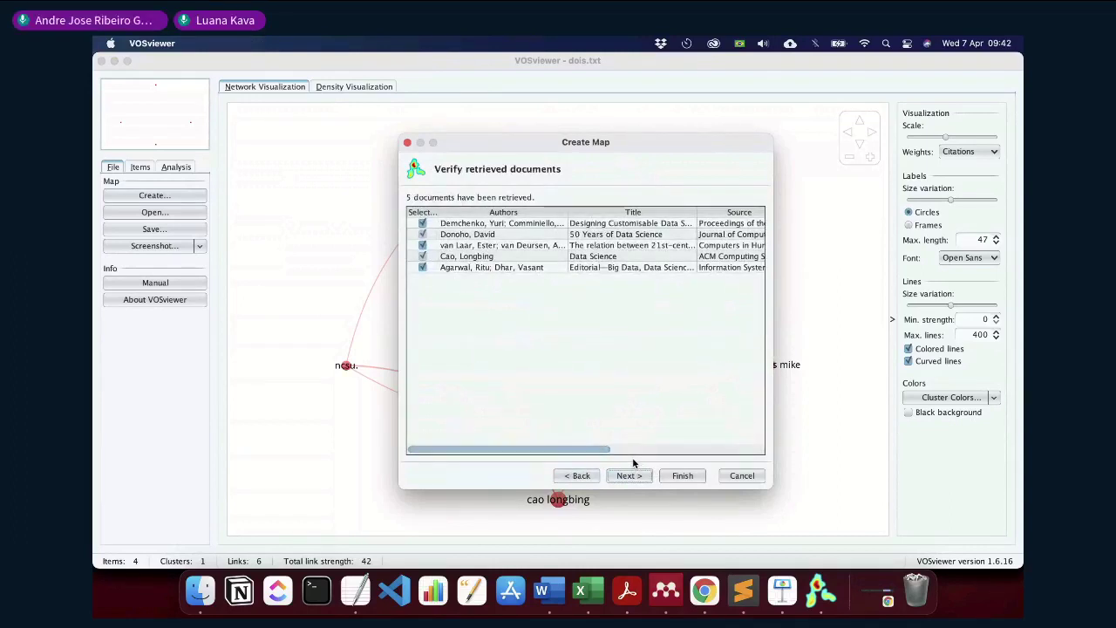
pyautogui.moveTo(606, 451); pyautogui.dragTo(759, 448)
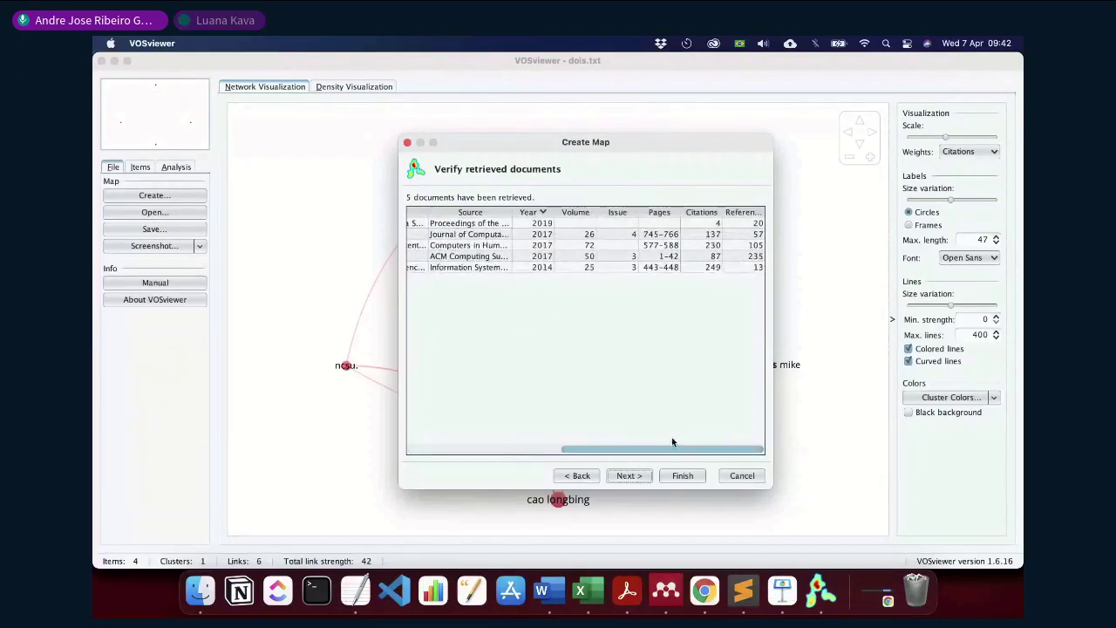
pyautogui.click(681, 478)
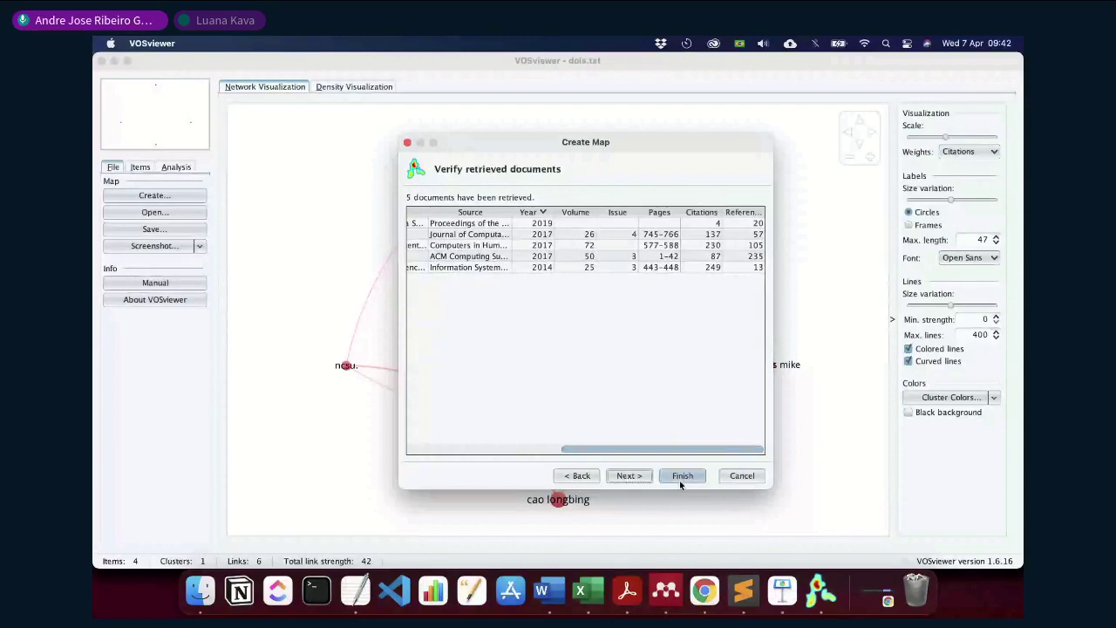
pyautogui.click(549, 345)
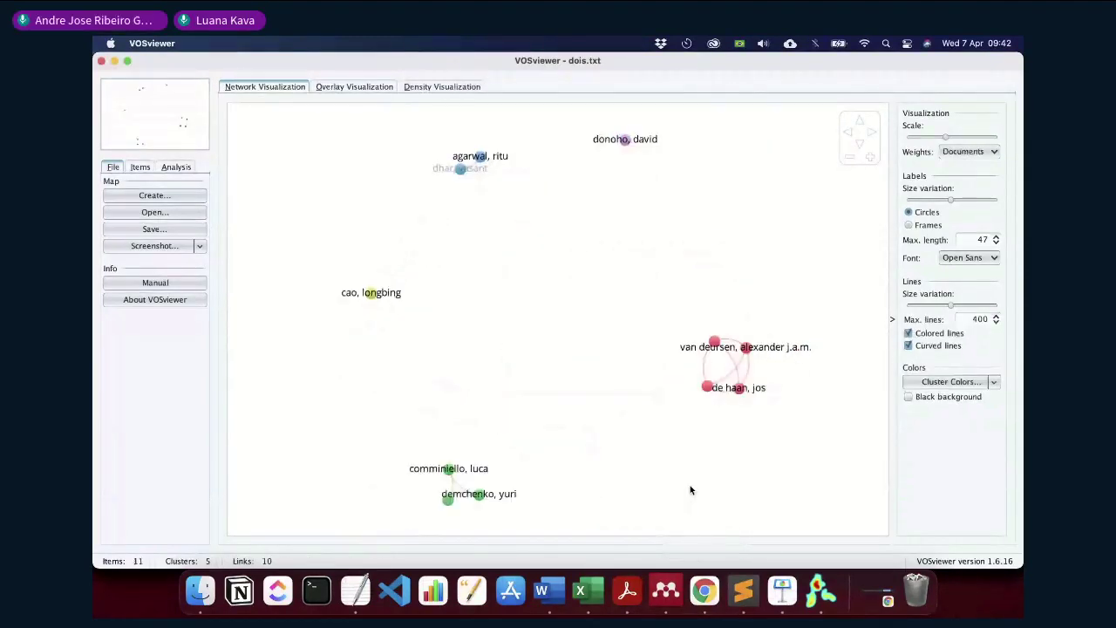
pyautogui.click(706, 592)
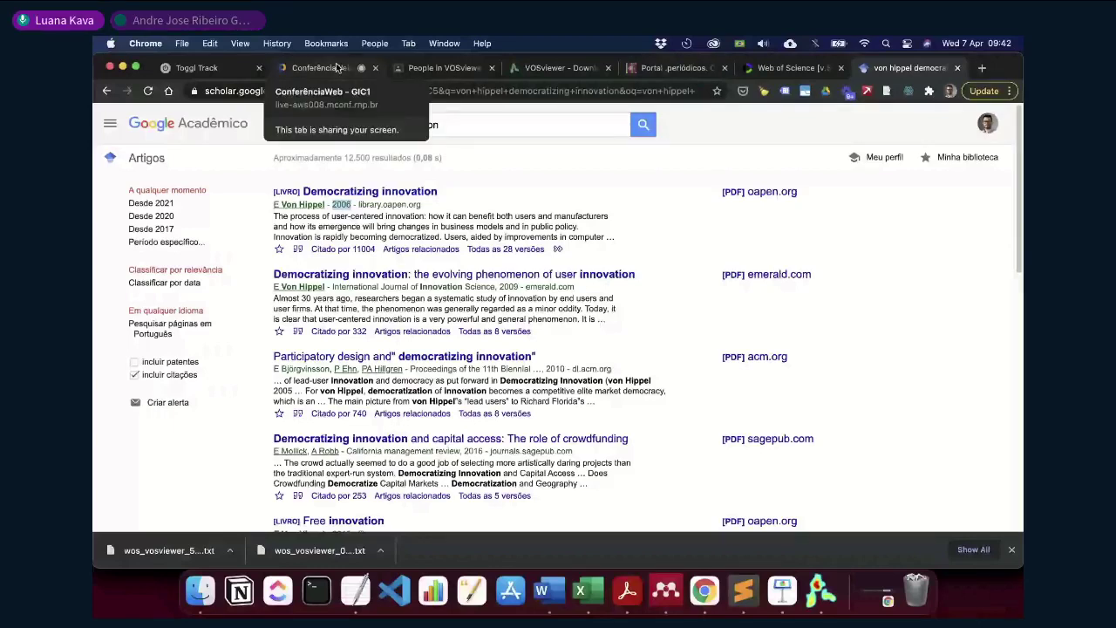
pyautogui.click(822, 593)
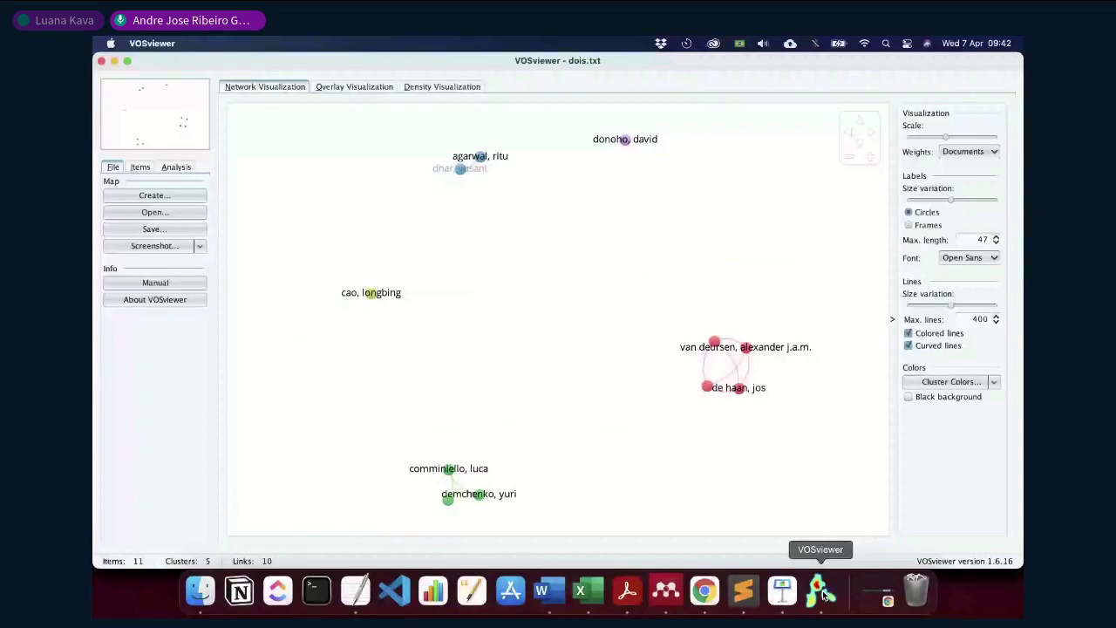
# Start another bibliographic map from the two Web of Science files and advance to the choice of analysis type
pyautogui.click(155, 196)
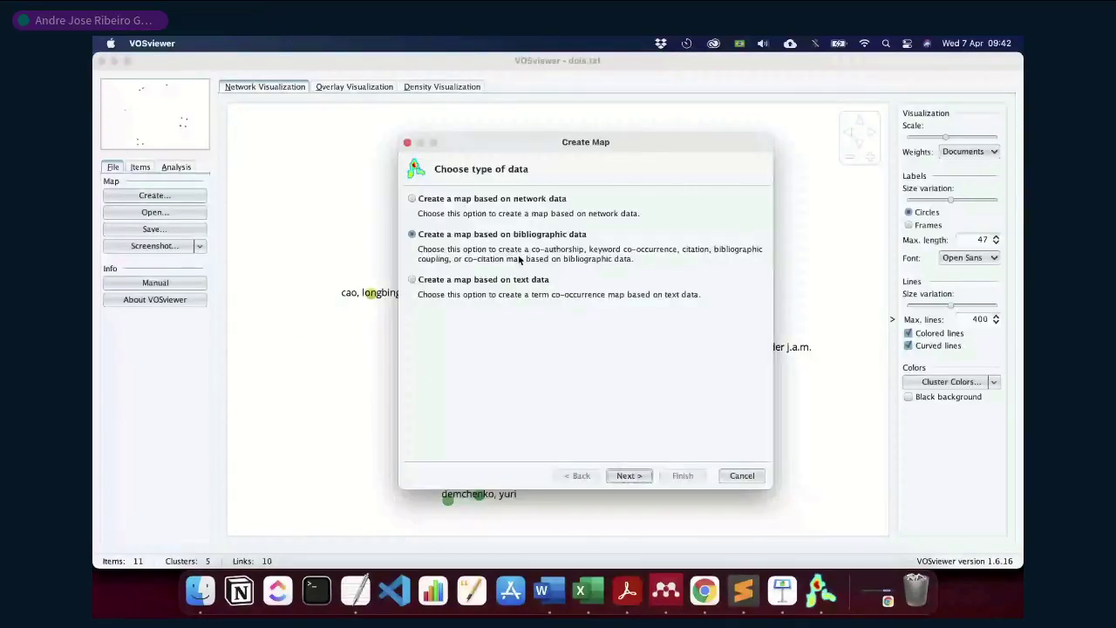
pyautogui.press('Return')
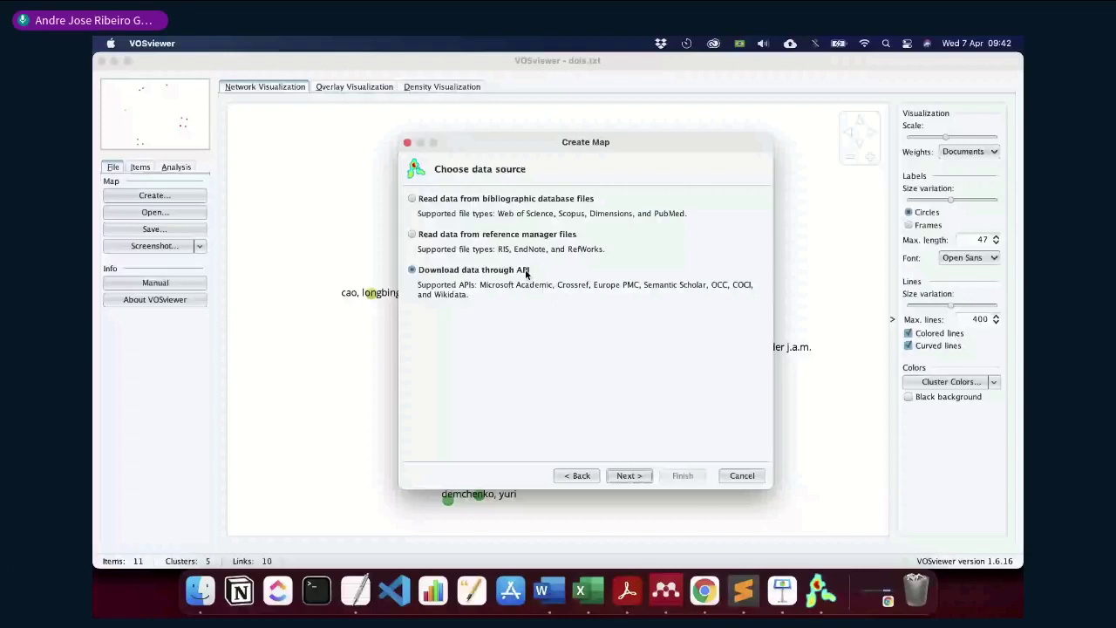
pyautogui.click(453, 234)
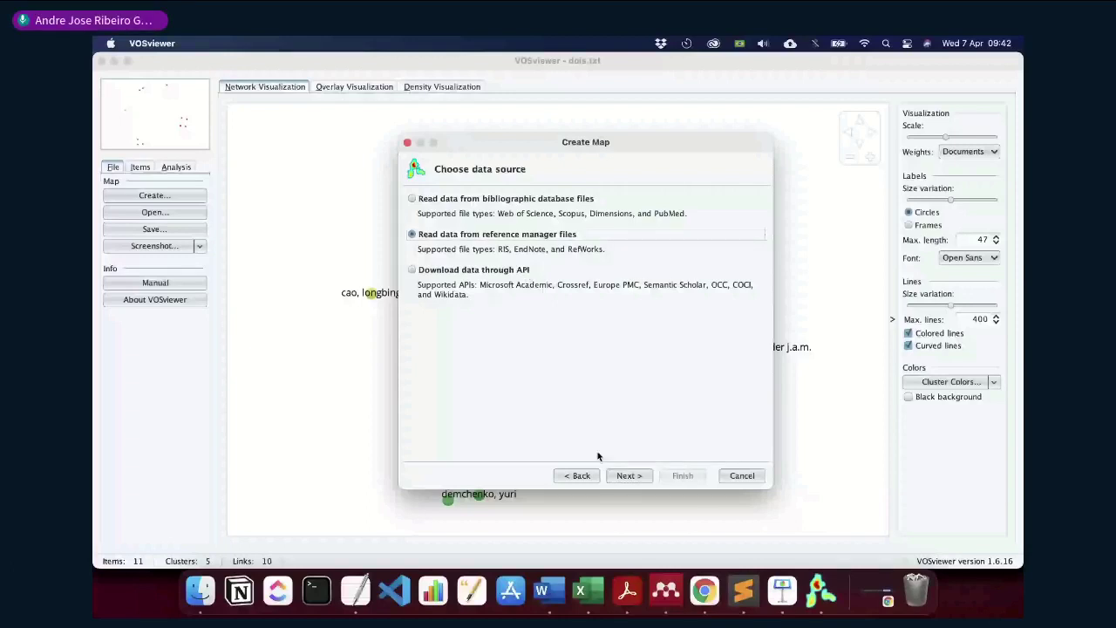
pyautogui.press('Return')
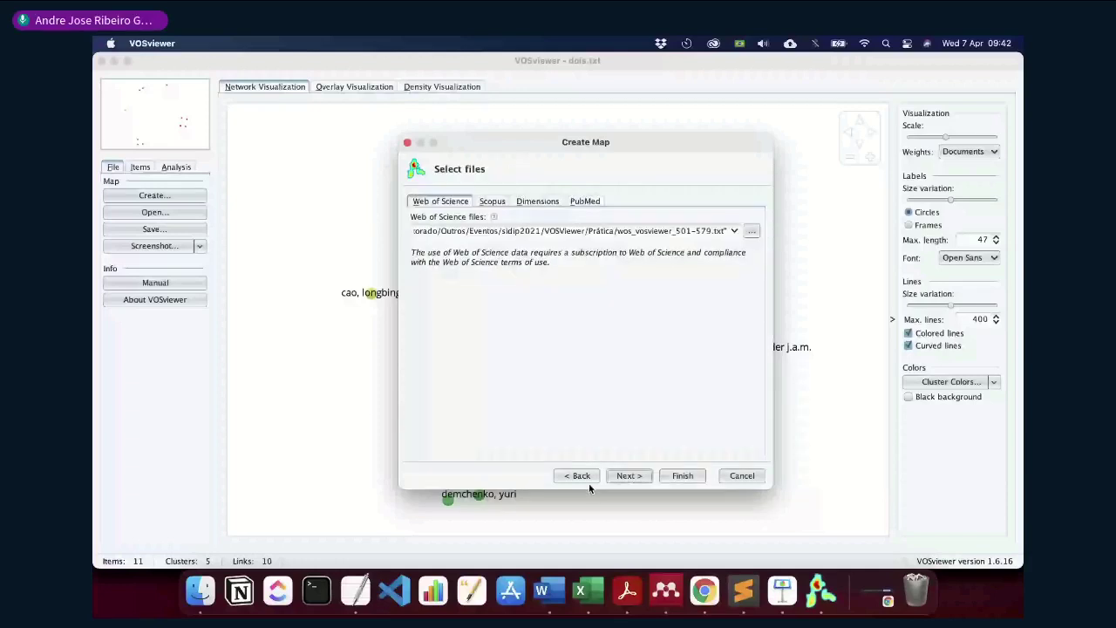
pyautogui.press('Return')
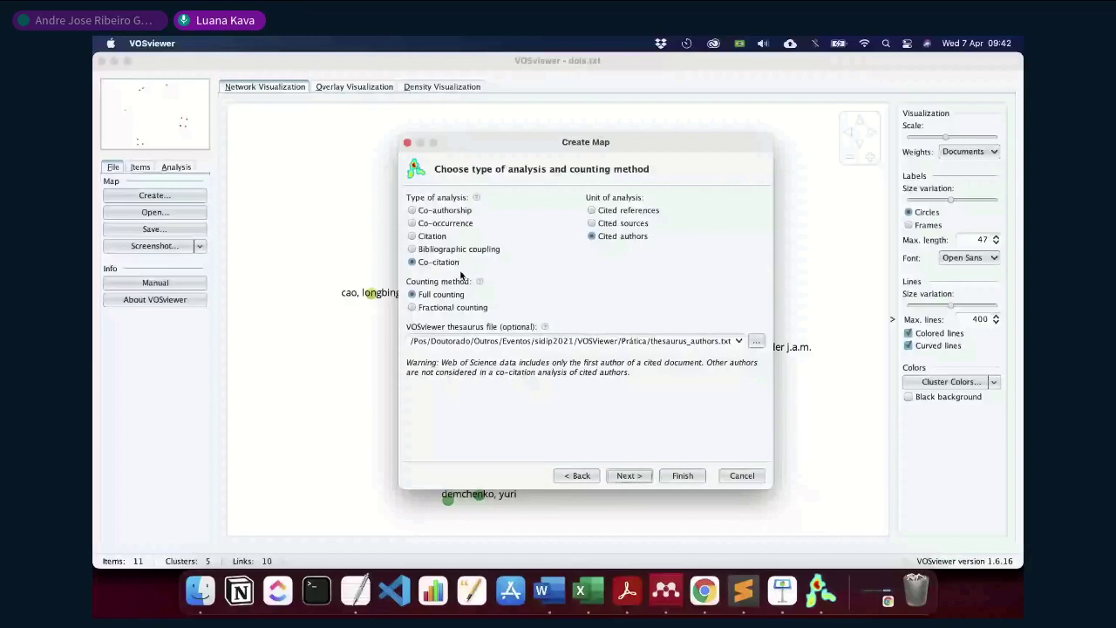
# Create the co-occurrence map of all 97 keywords and show its lines uncolored and straight
pyautogui.click(638, 477)
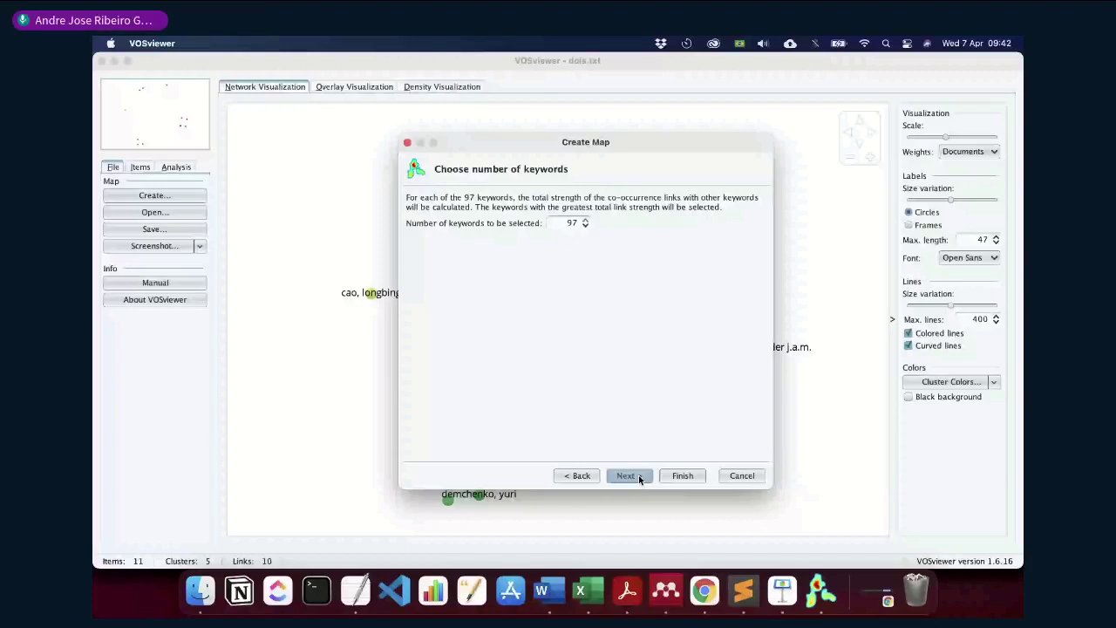
pyautogui.click(640, 478)
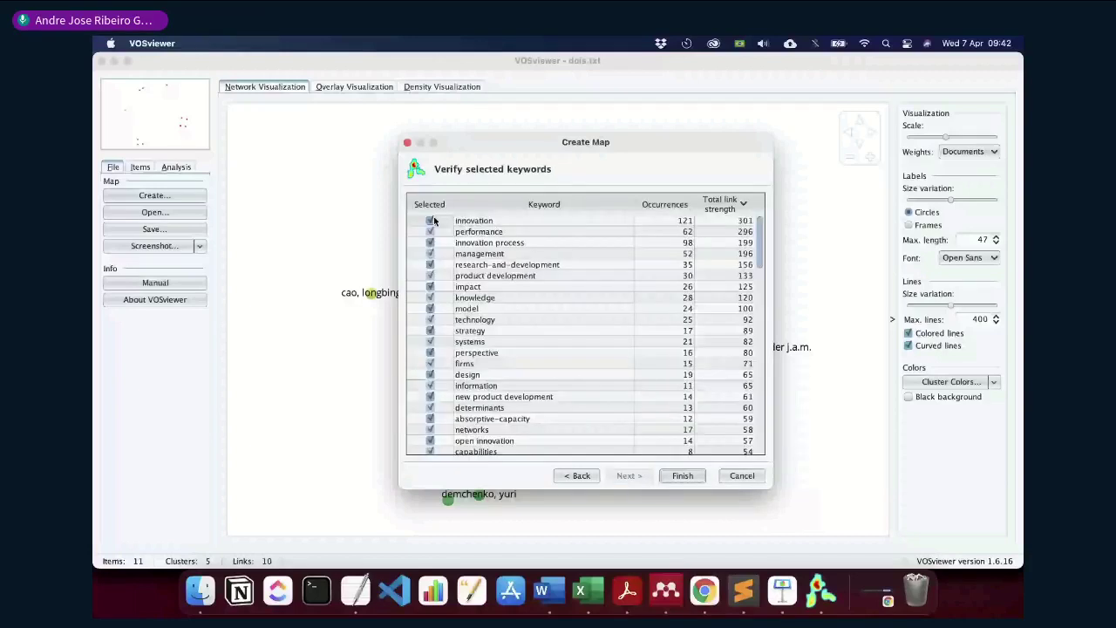
pyautogui.click(683, 475)
pyautogui.click(946, 349)
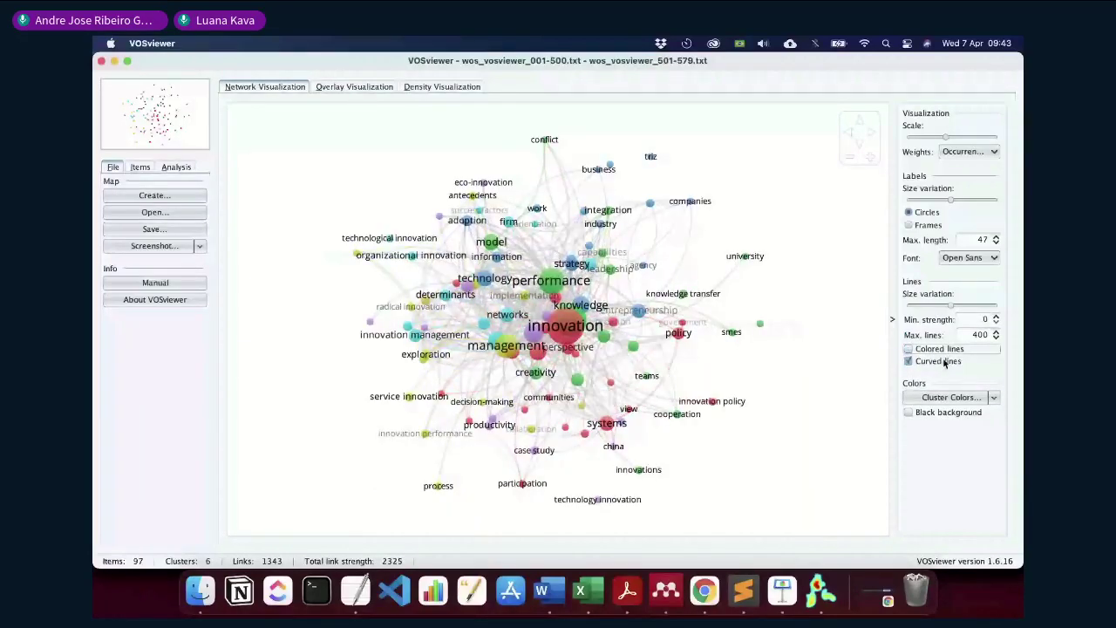
pyautogui.click(945, 362)
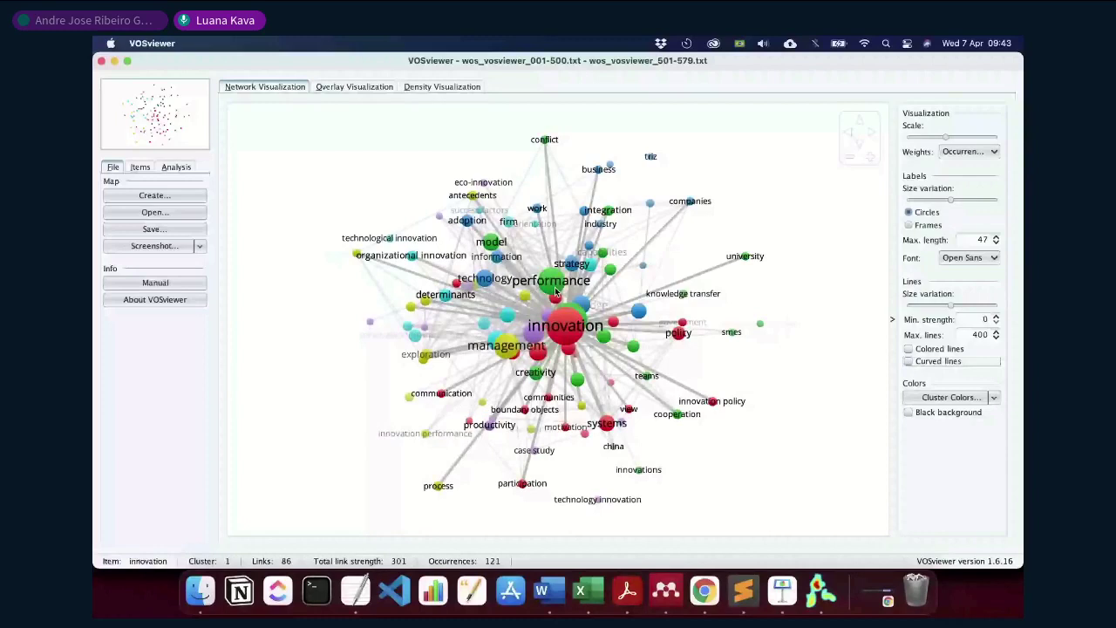
# Create the keyword co-occurrence map again from the same Web of Science files, excluding the keywords "innovation" and "innovation process"
pyautogui.click(161, 199)
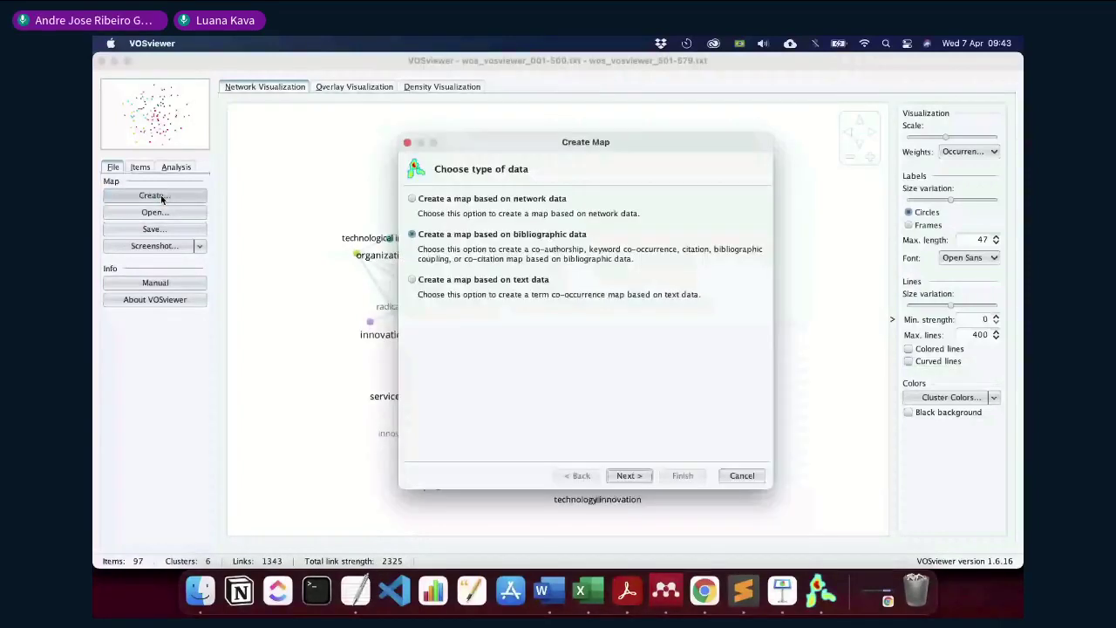
pyautogui.click(628, 473)
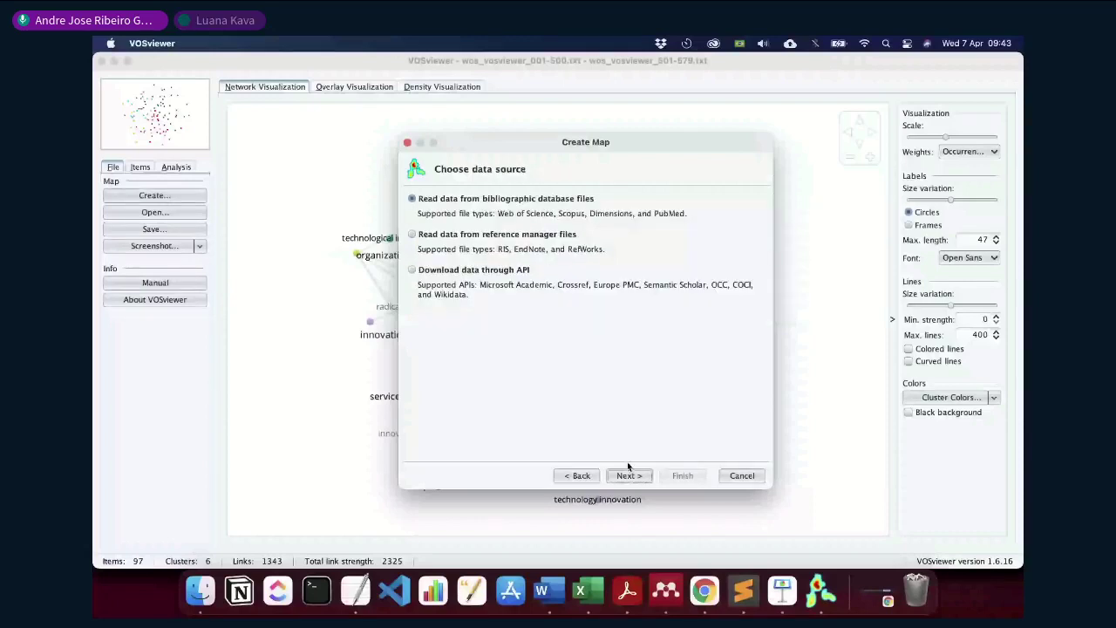
pyautogui.click(628, 475)
pyautogui.click(635, 475)
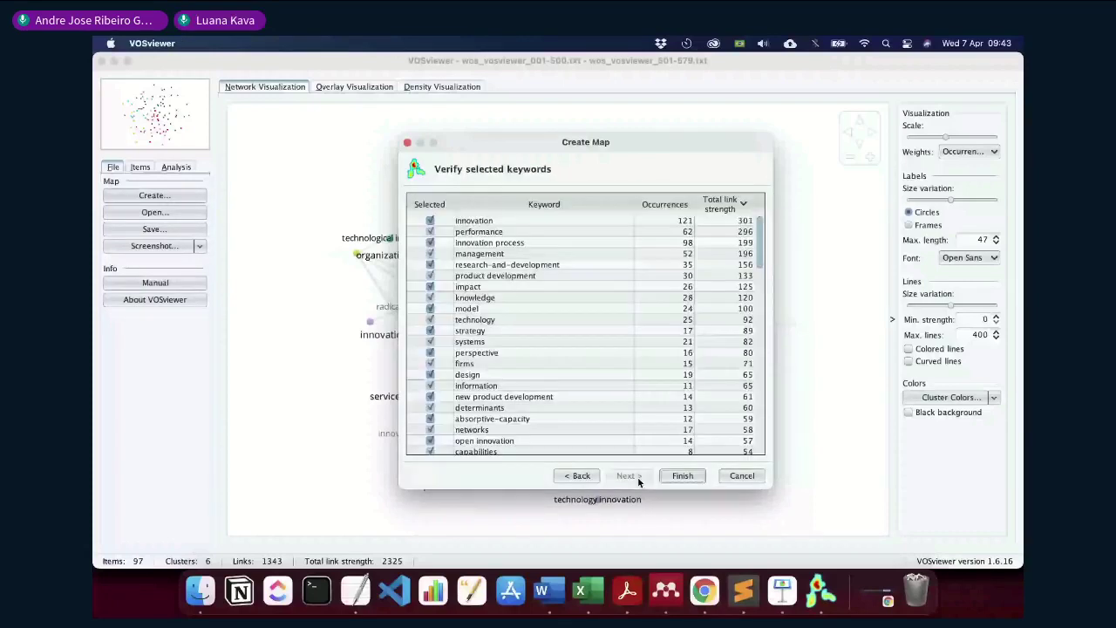
pyautogui.click(430, 221)
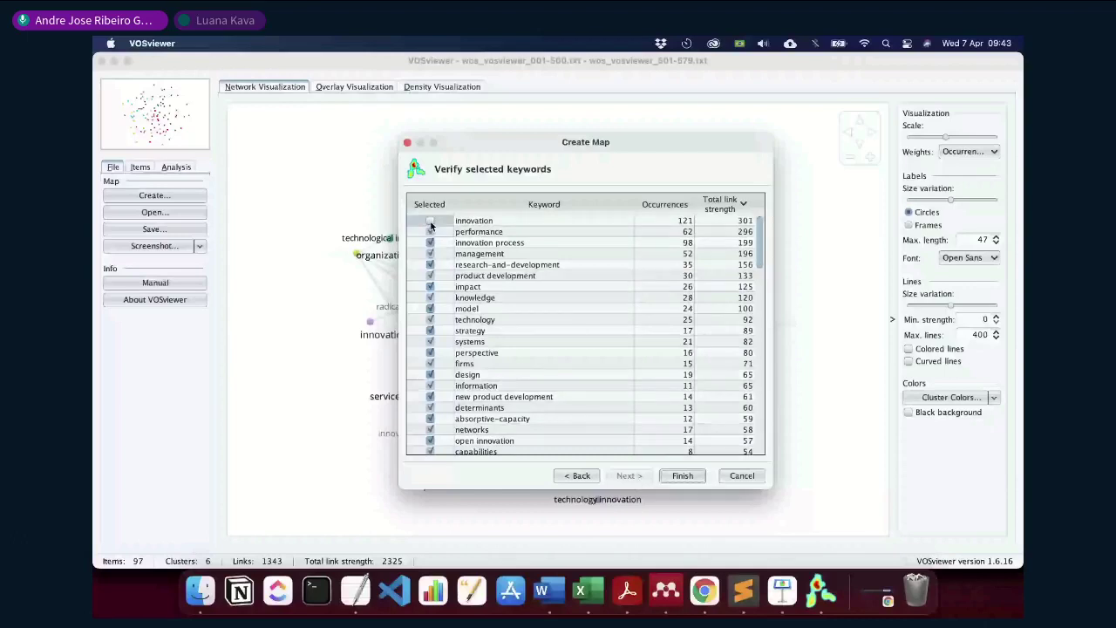
pyautogui.click(430, 231)
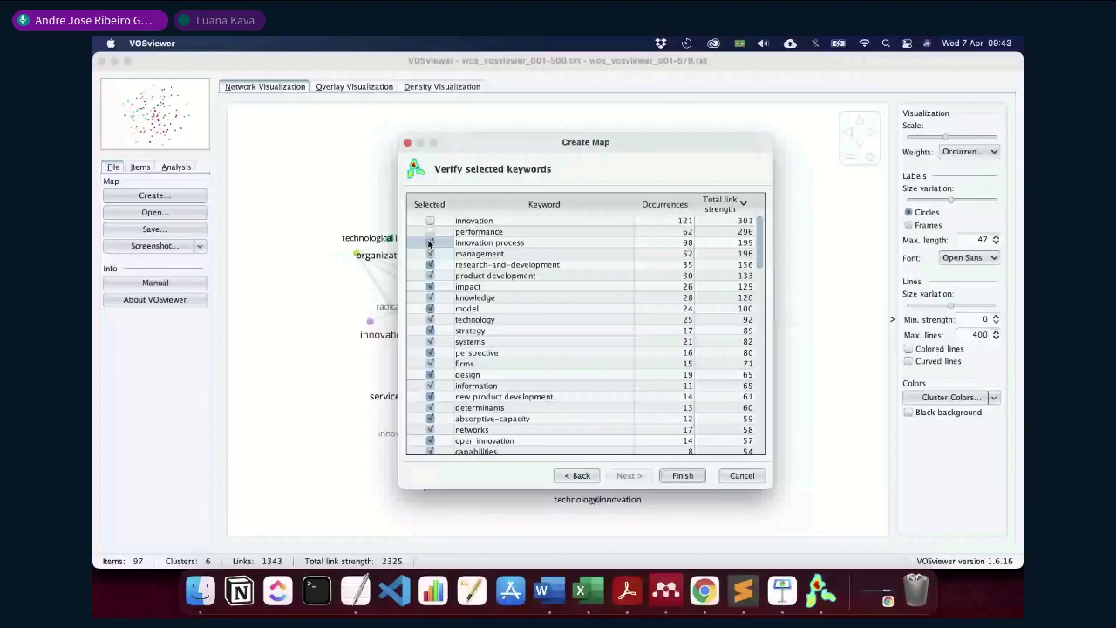
pyautogui.click(430, 242)
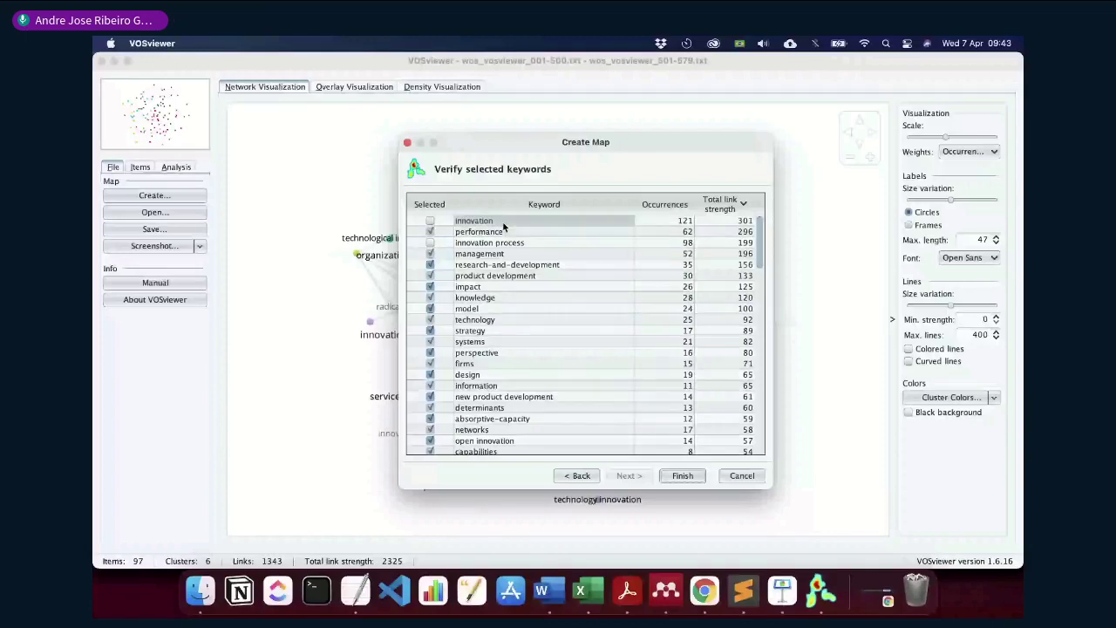
pyautogui.press('Return')
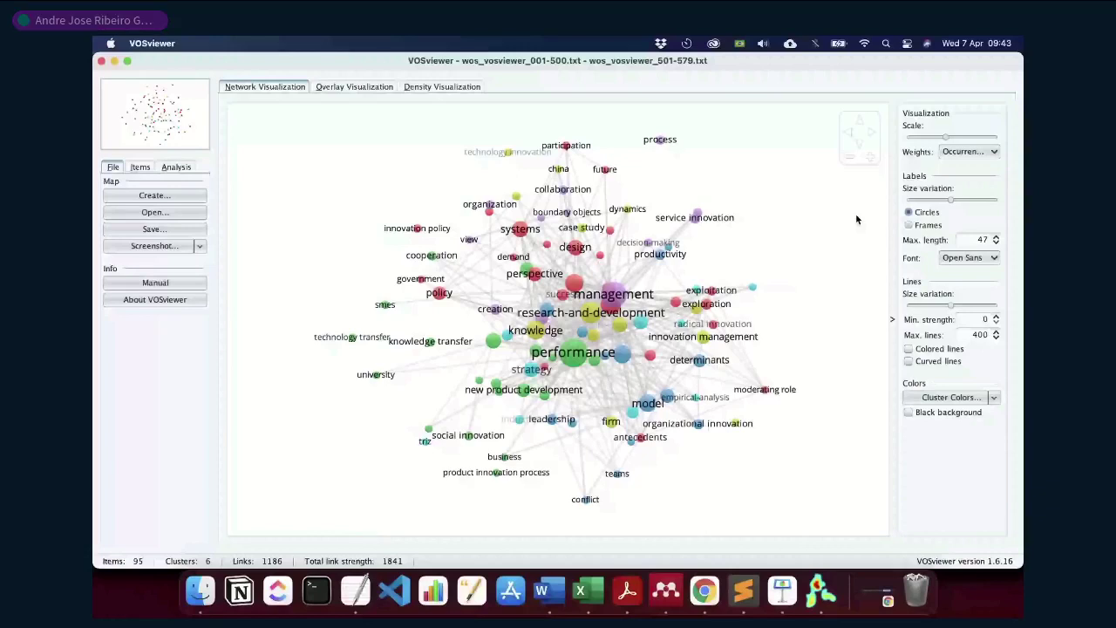
# Switch to TextEdit and open the thesaurus file thesaurus_keywords.txt
pyautogui.click(356, 591)
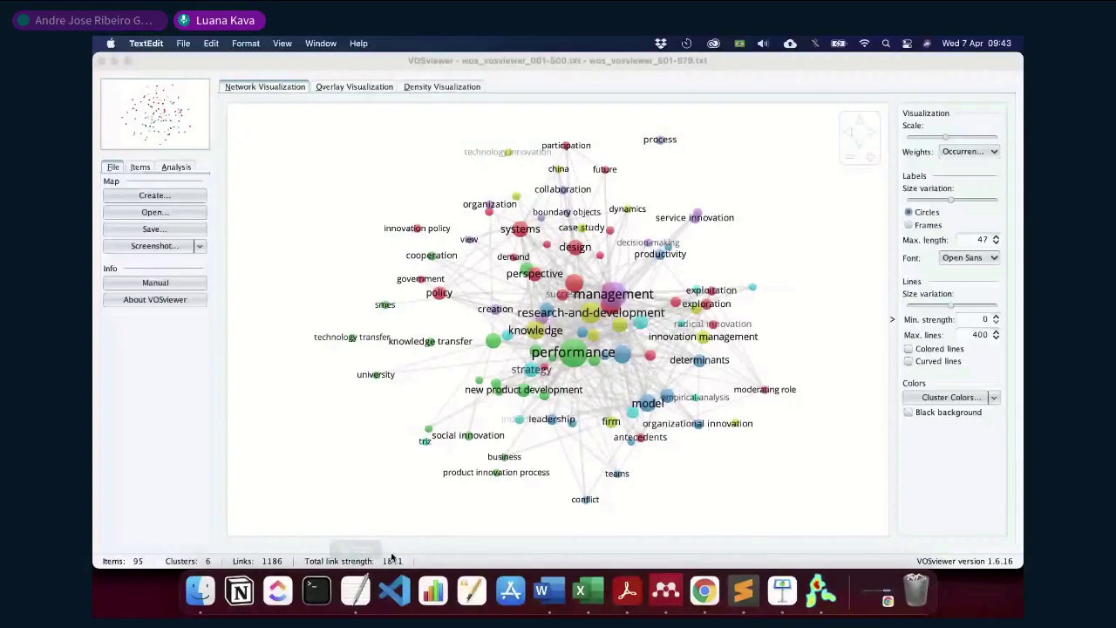
pyautogui.press('super+o')
pyautogui.doubleClick(472, 313)
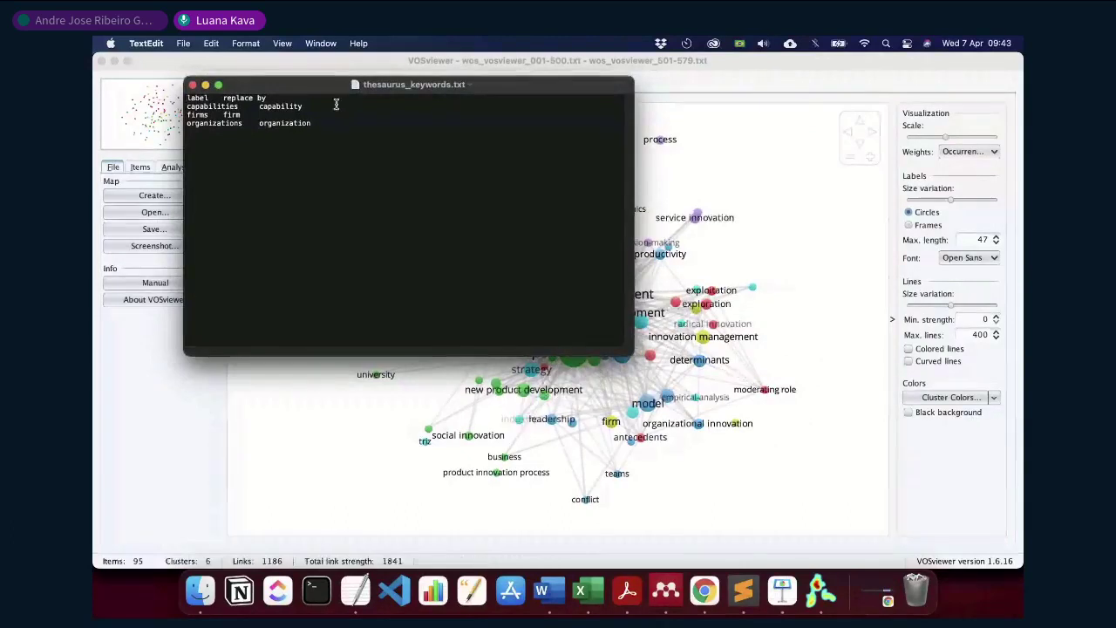
# Add "Innovation" and "Innovation process" as new labels below the thesaurus header line, leaving their replacements empty
pyautogui.click(341, 96)
pyautogui.press('Return')
pyautogui.write('Innovation')
pyautogui.press('Tab')
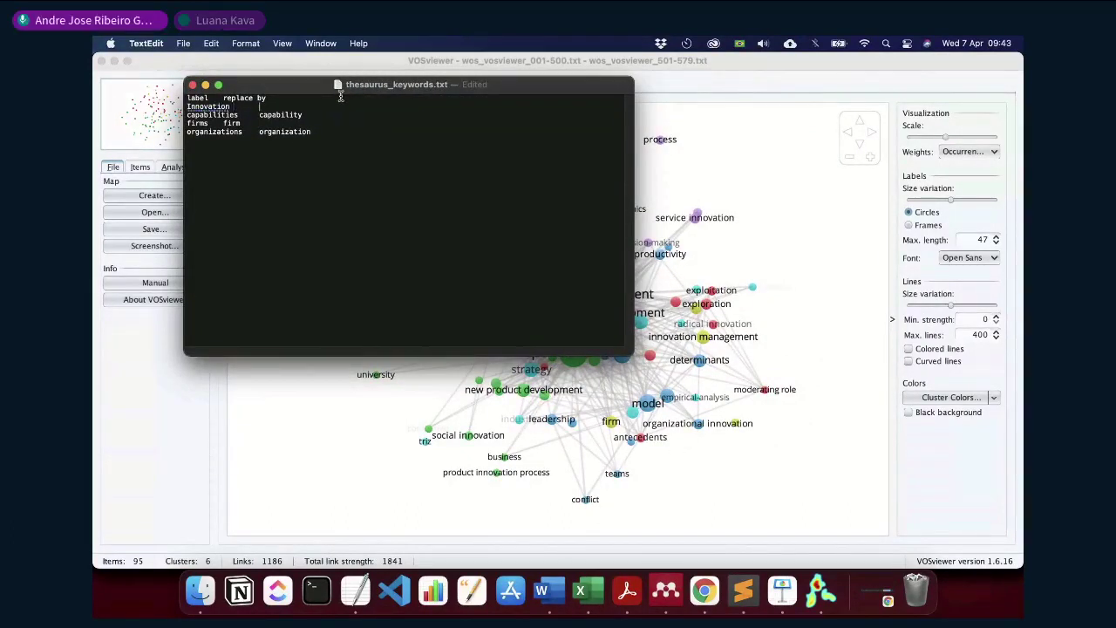
pyautogui.press('Return')
pyautogui.write('inn')
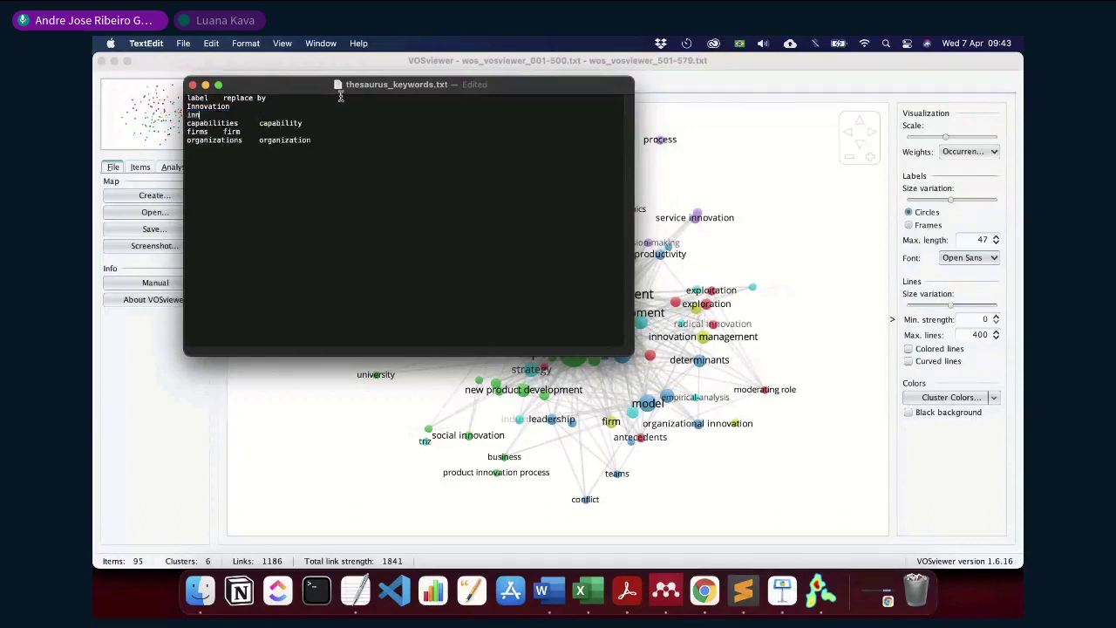
pyautogui.write('ovation process')
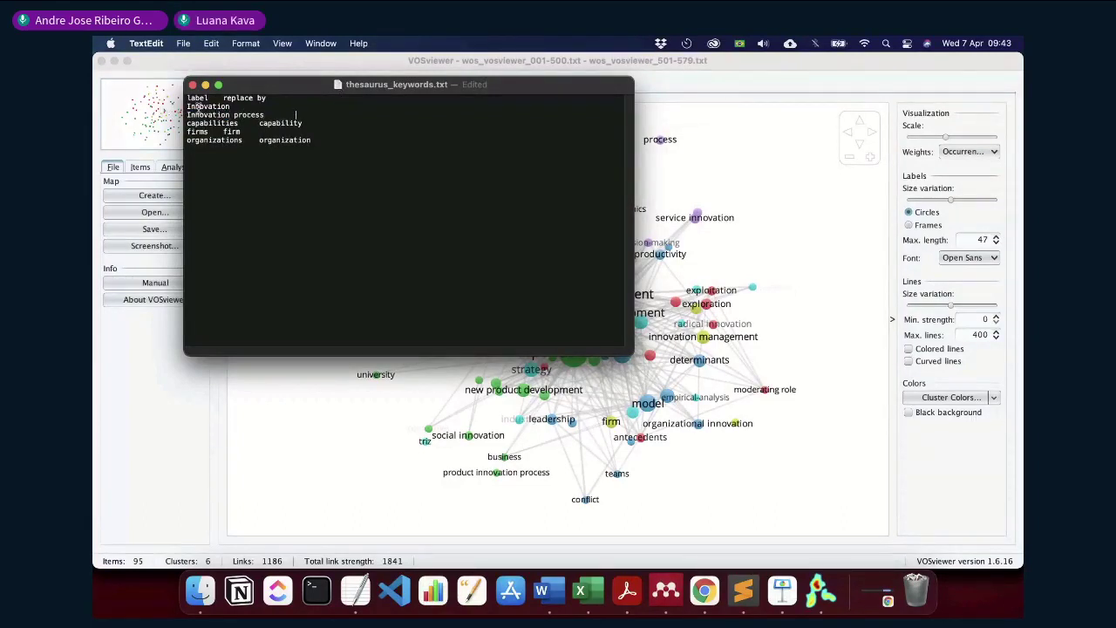
# Change the two new labels to lowercase "innovation" and "innovation process", and save and close the thesaurus file
pyautogui.click(186, 105)
pyautogui.press('Delete')
pyautogui.write('i')
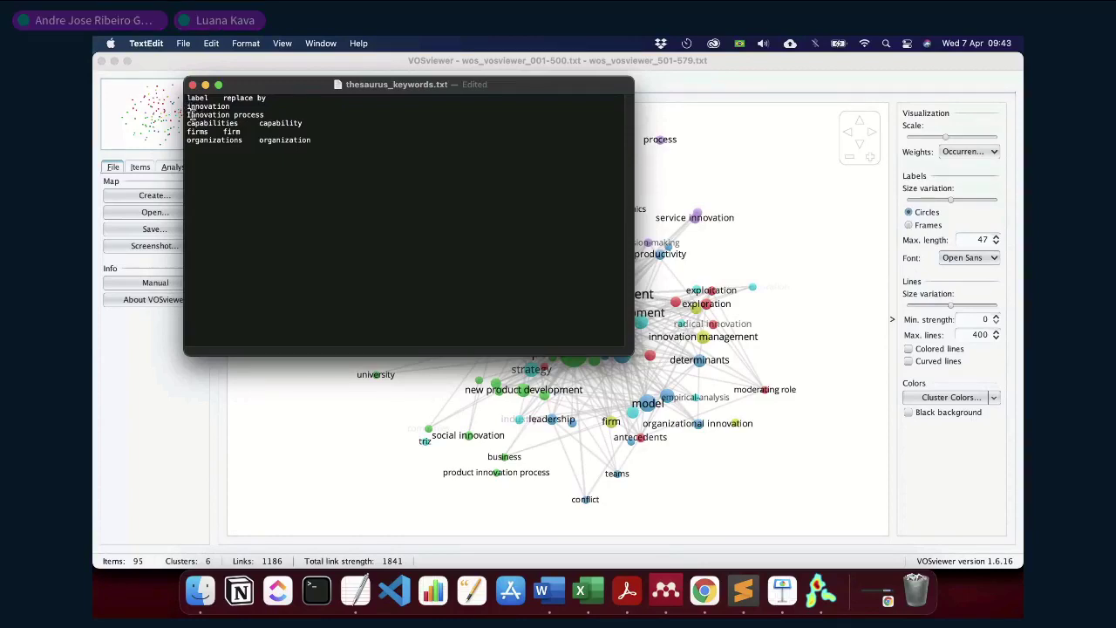
pyautogui.click(185, 115)
pyautogui.press('Delete')
pyautogui.write('i')
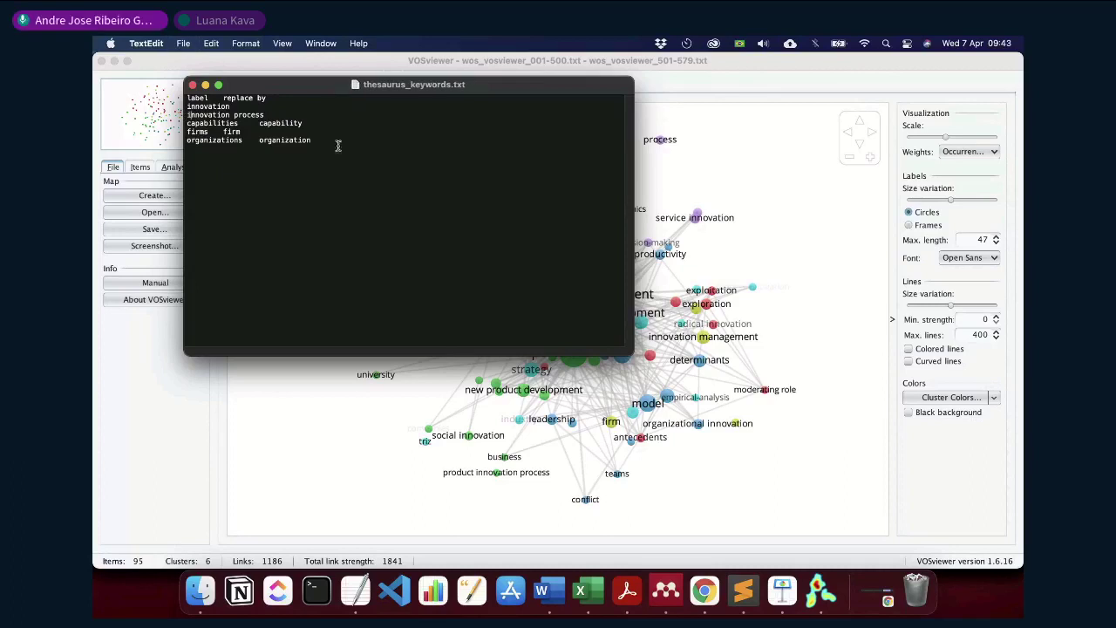
pyautogui.click(193, 84)
# Start a new all-keywords co-occurrence map in VOSviewer from the same Web of Science files, using thesaurus_keywords.txt as the thesaurus file
pyautogui.click(174, 194)
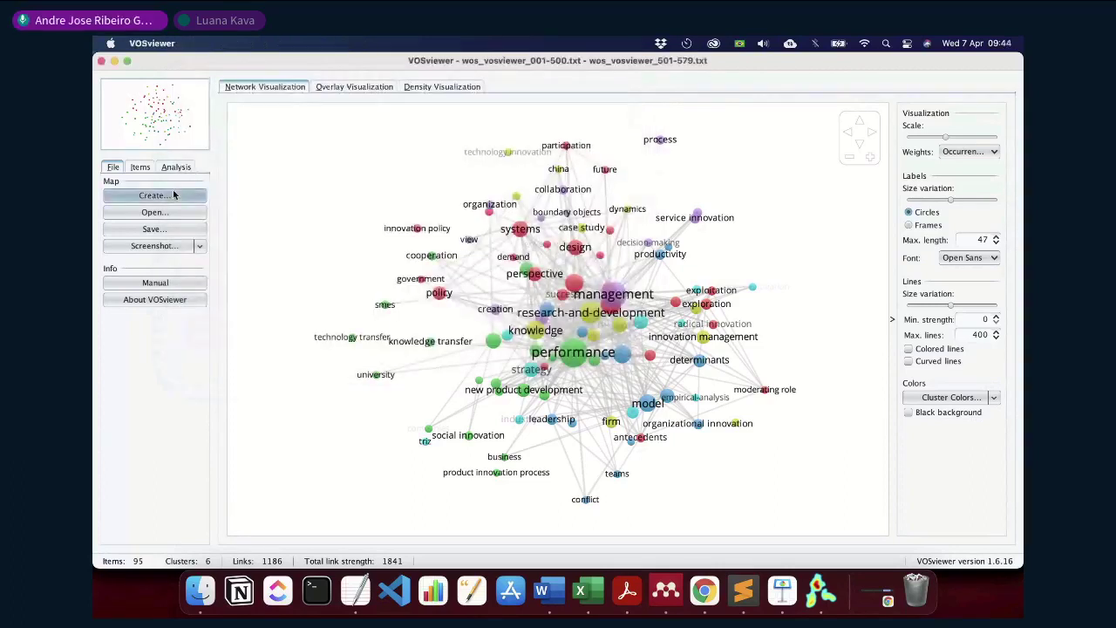
pyautogui.click(646, 476)
pyautogui.click(646, 476)
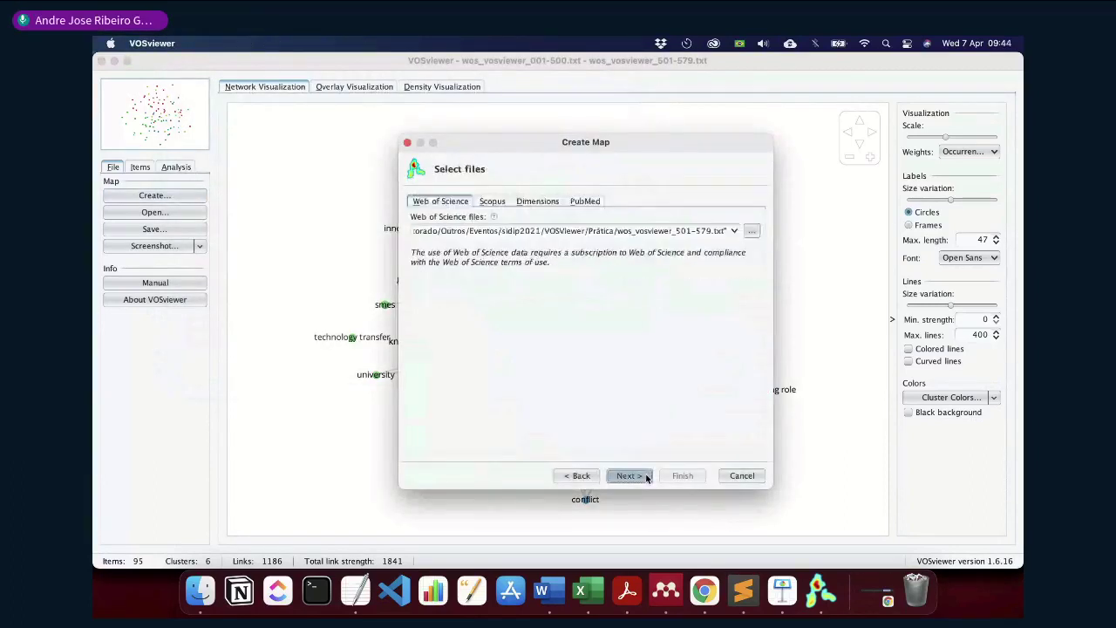
pyautogui.click(647, 476)
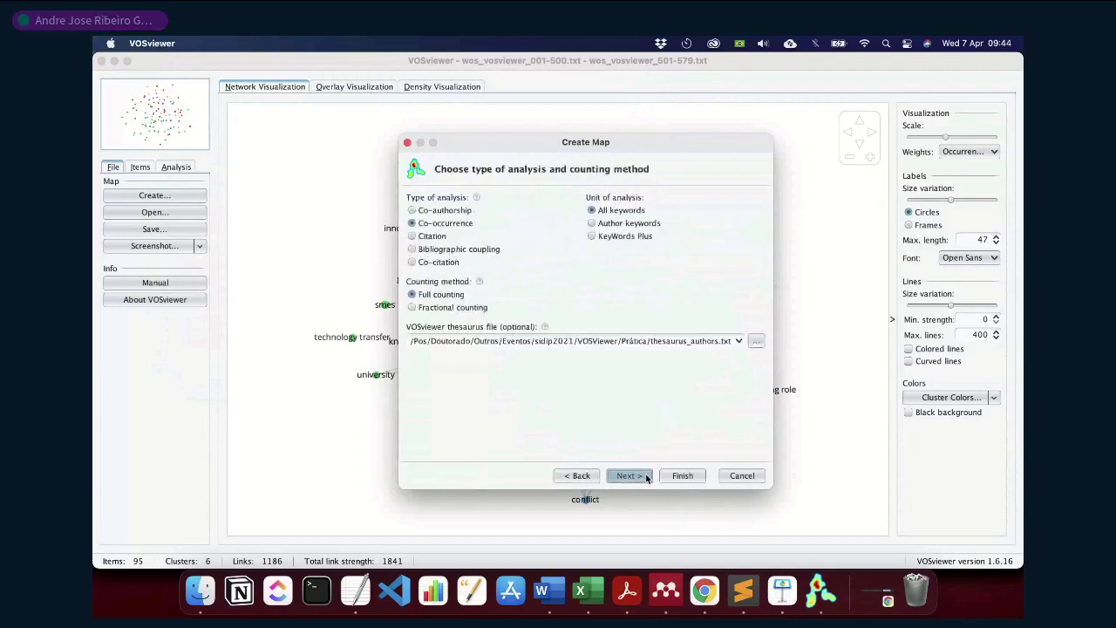
pyautogui.click(757, 341)
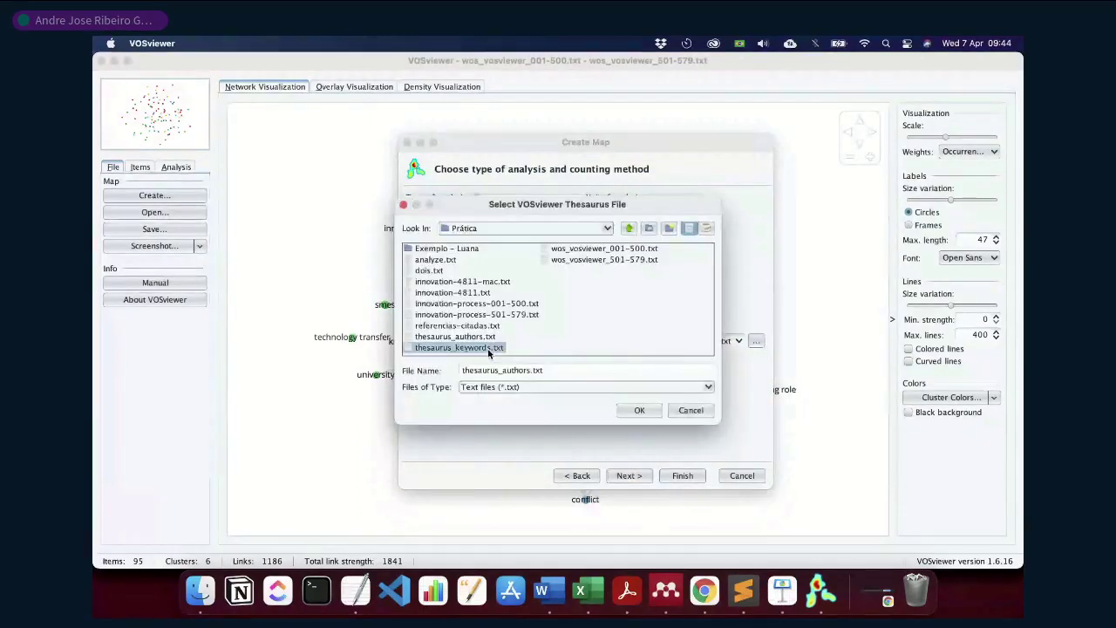
pyautogui.doubleClick(488, 348)
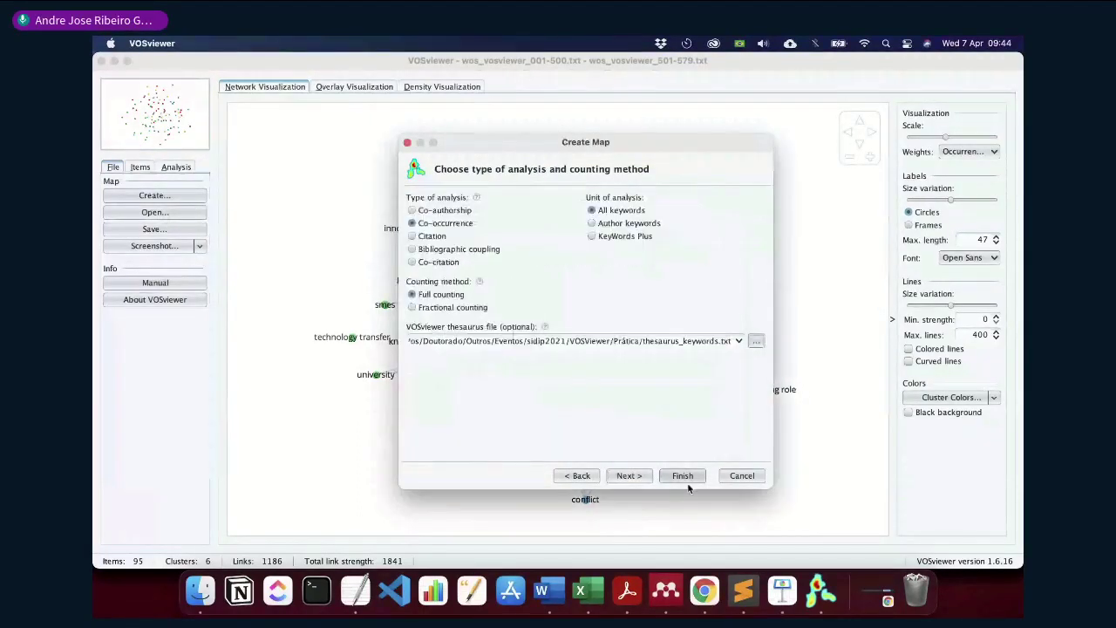
# Keep all 92 keywords, check that "innovation" and "innovation process" are absent from the list, and create the map
pyautogui.click(635, 477)
pyautogui.click(635, 478)
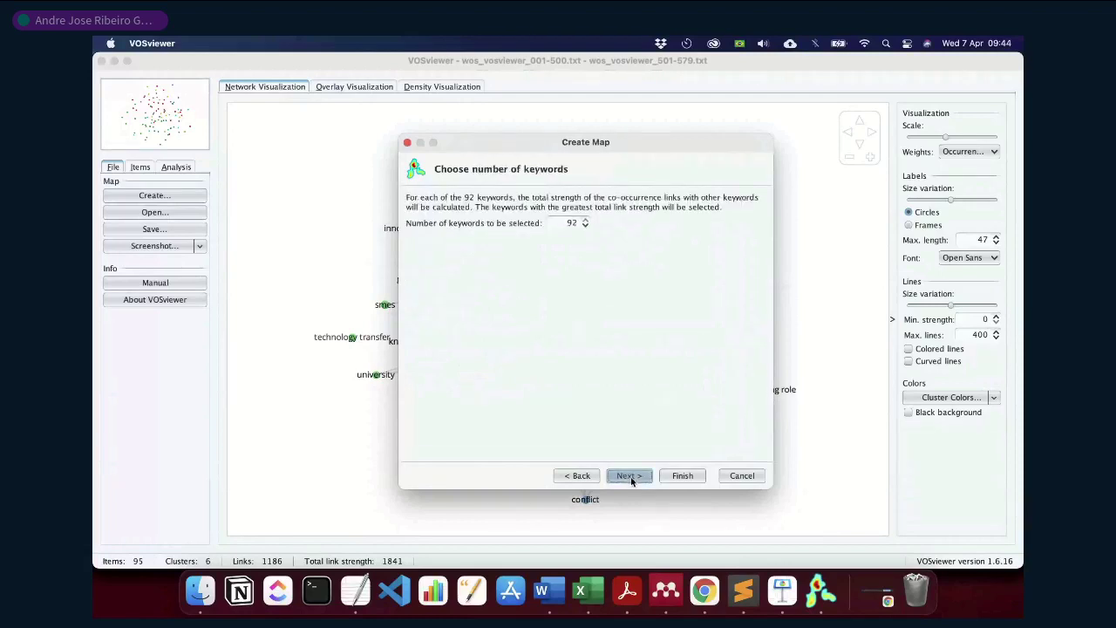
pyautogui.click(631, 476)
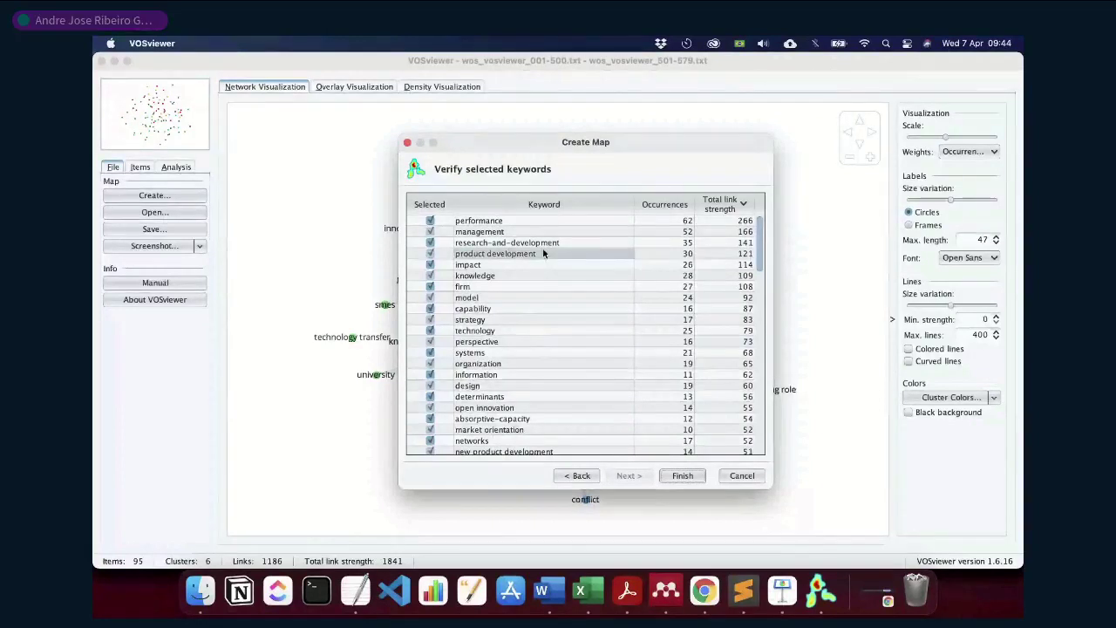
pyautogui.click(682, 477)
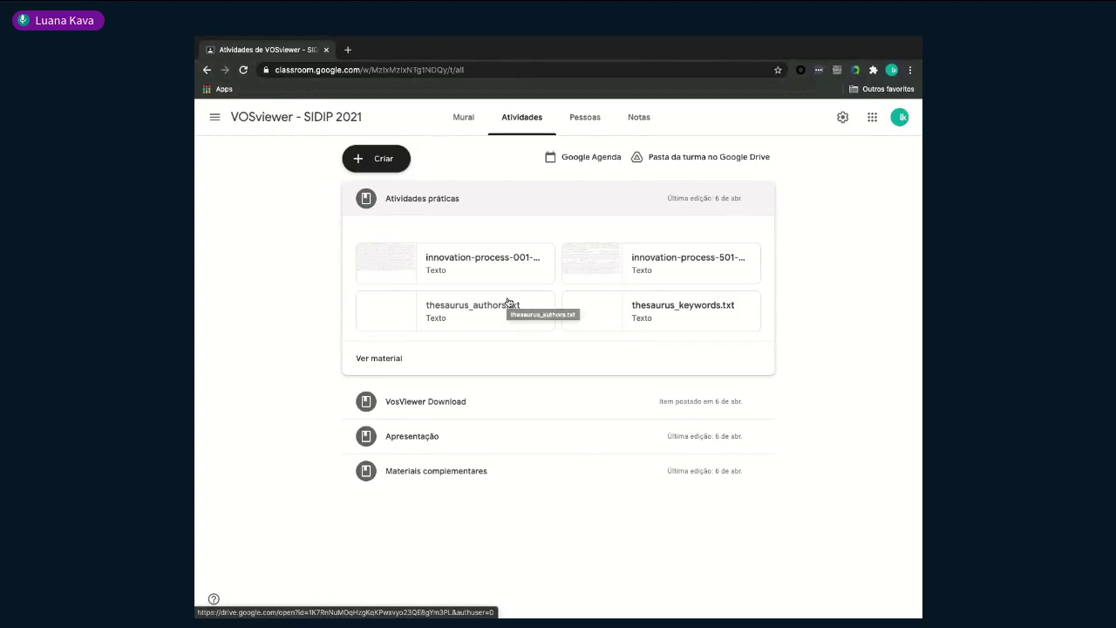
# In Google Classroom, view the VosViewer Download link and the Apresentação material among the class activities
pyautogui.click(419, 201)
pyautogui.click(434, 244)
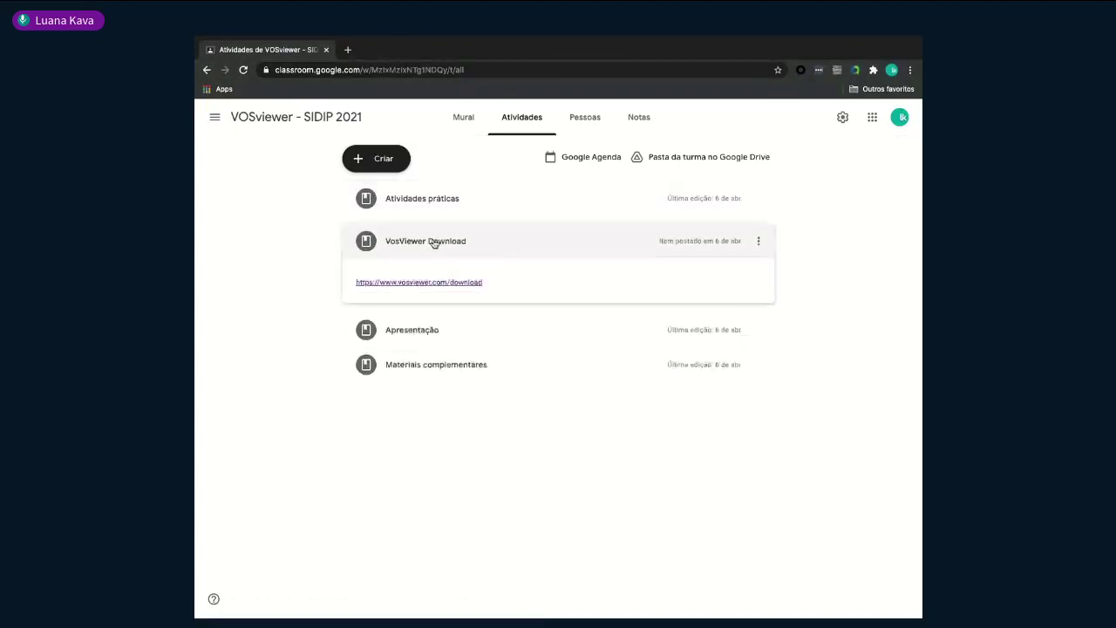
pyautogui.click(436, 242)
pyautogui.click(439, 278)
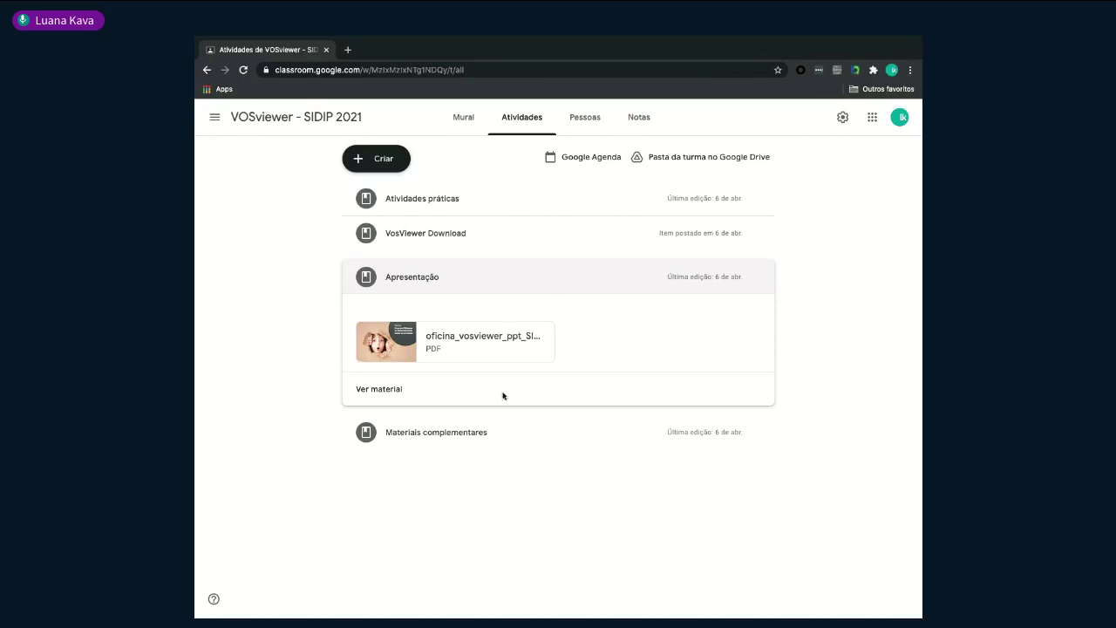
# Preview the Manual_VOSviewer_1.6.16.pdf file from the Materiais complementares post and return to the class activities
pyautogui.click(484, 431)
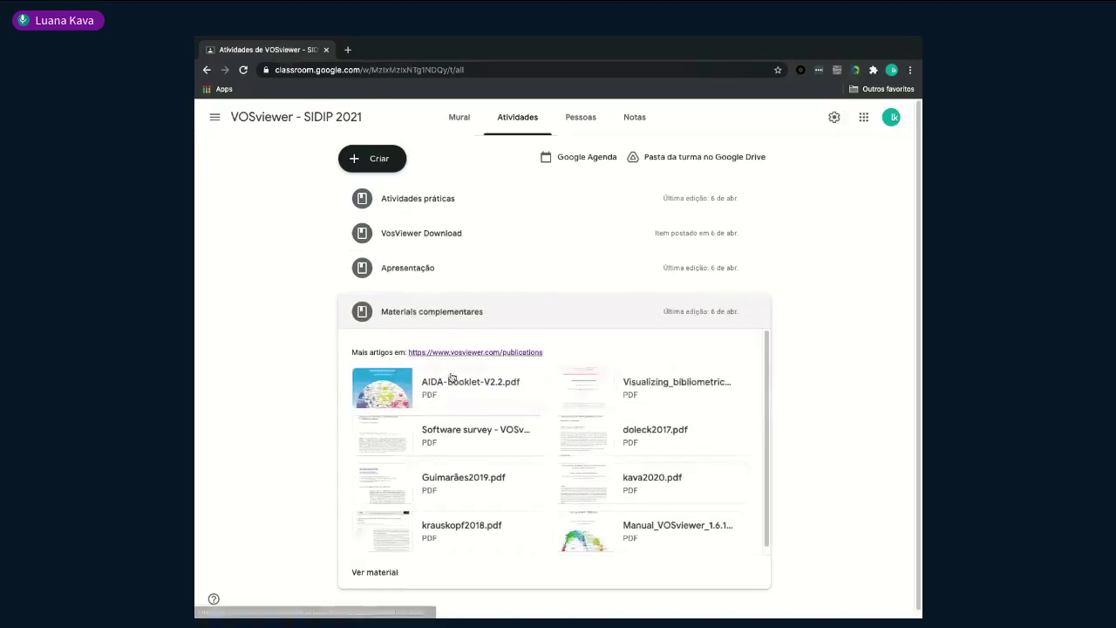
pyautogui.scroll(-1, 506, 408)
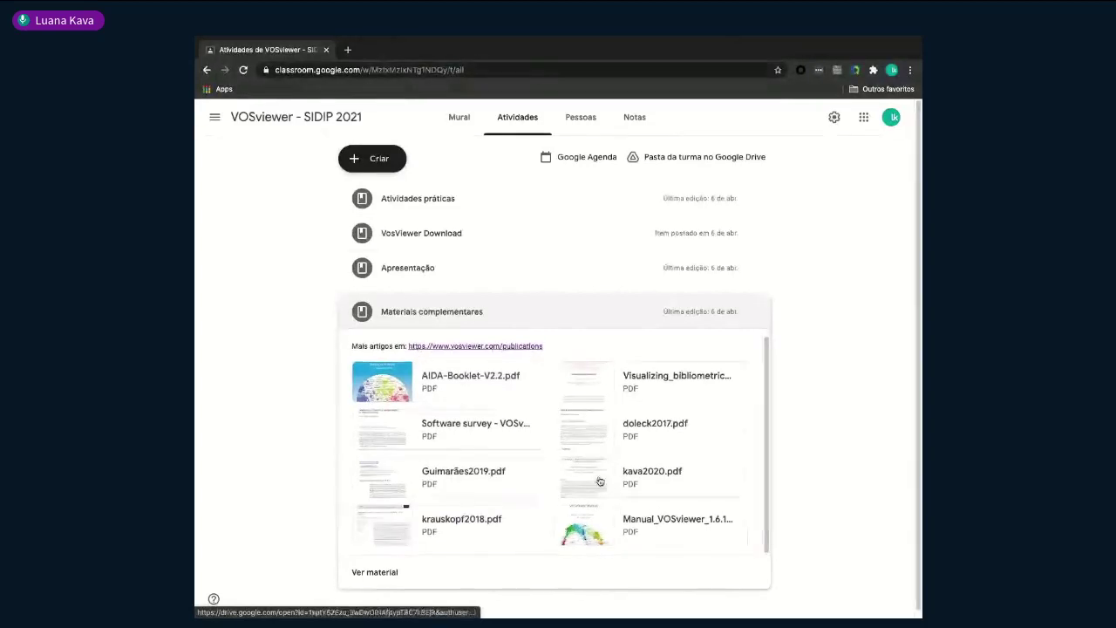
pyautogui.click(681, 372)
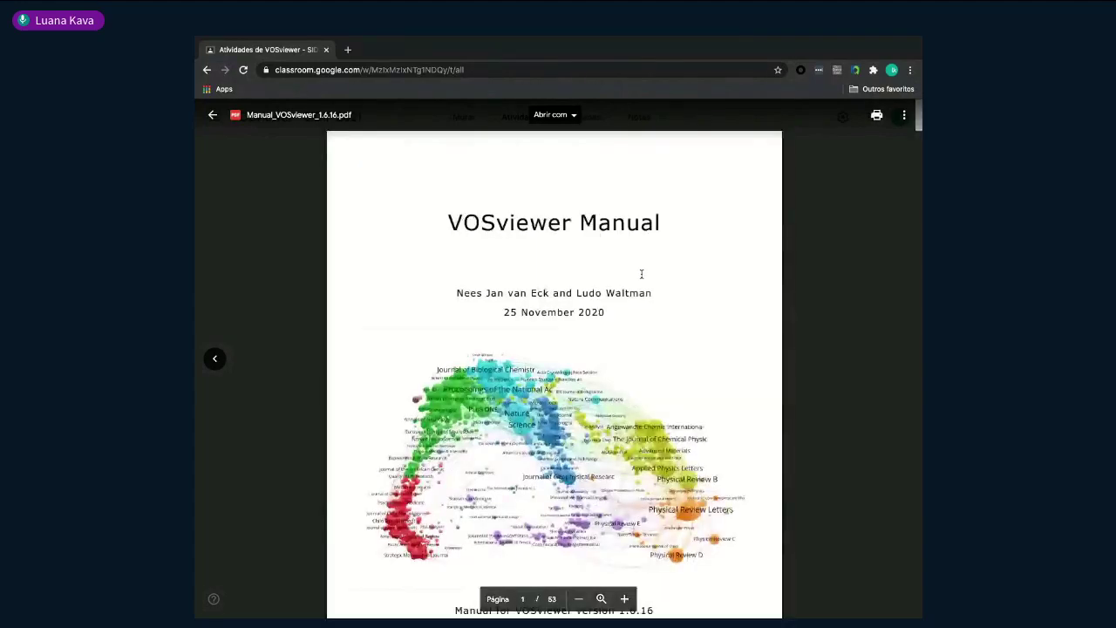
pyautogui.click(850, 280)
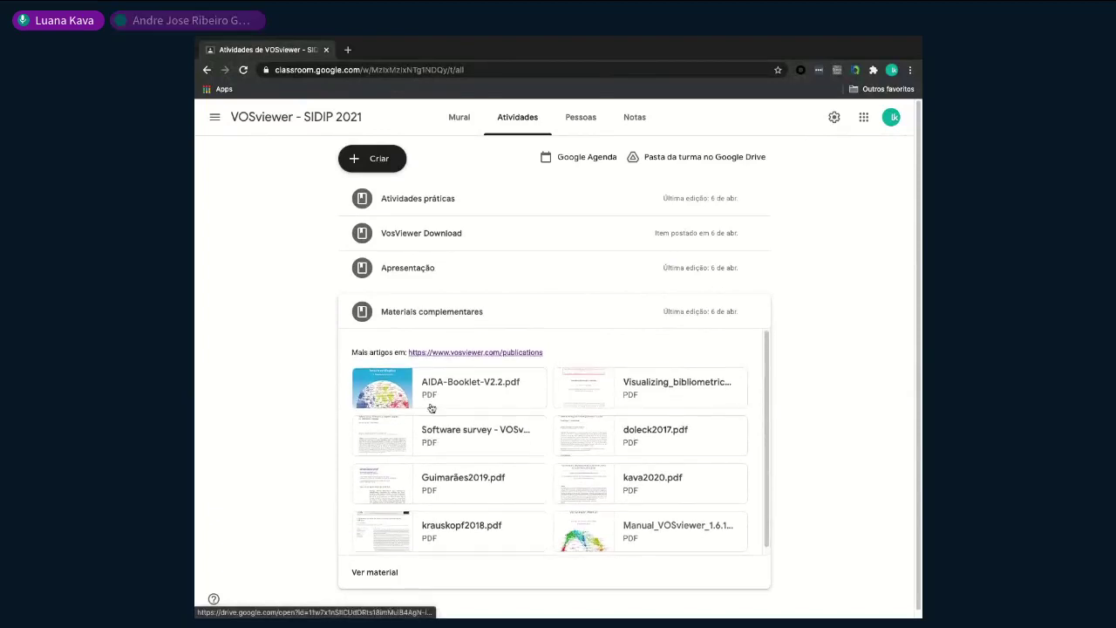
# Look over the complementary PDFs and open the vosviewer.com/publications link given for more articles
pyautogui.scroll(-1, 677, 396)
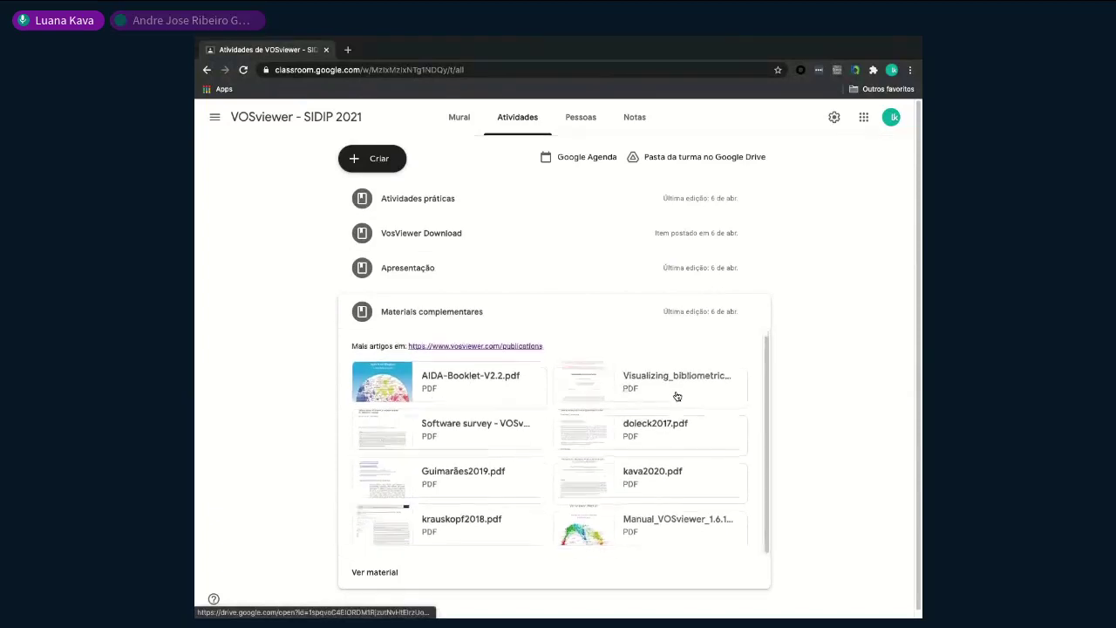
pyautogui.scroll(1, 678, 395)
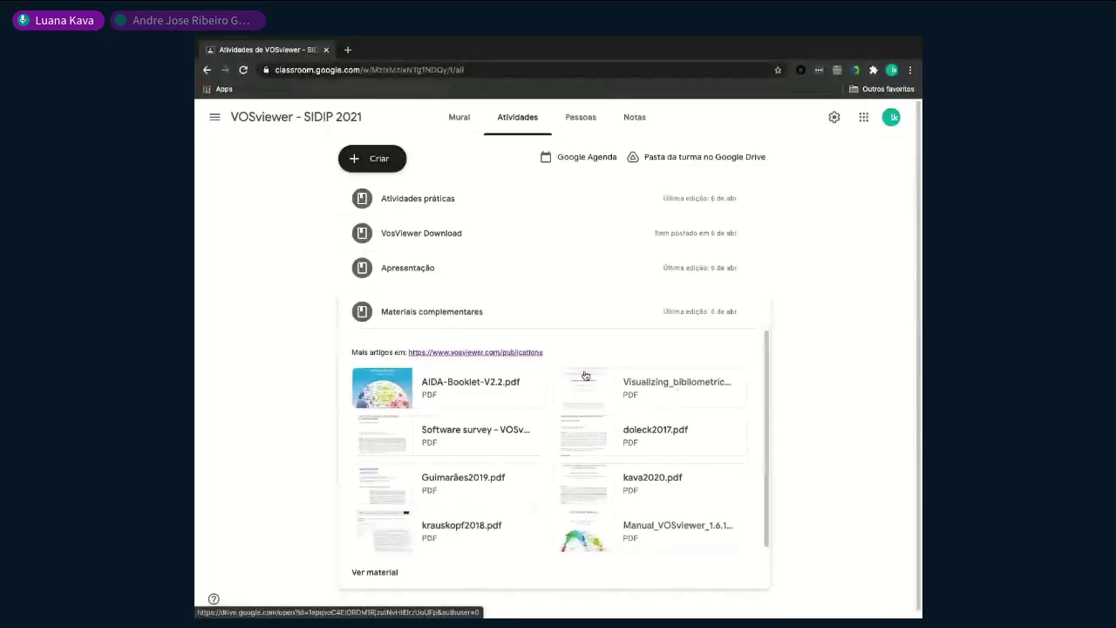
pyautogui.click(520, 353)
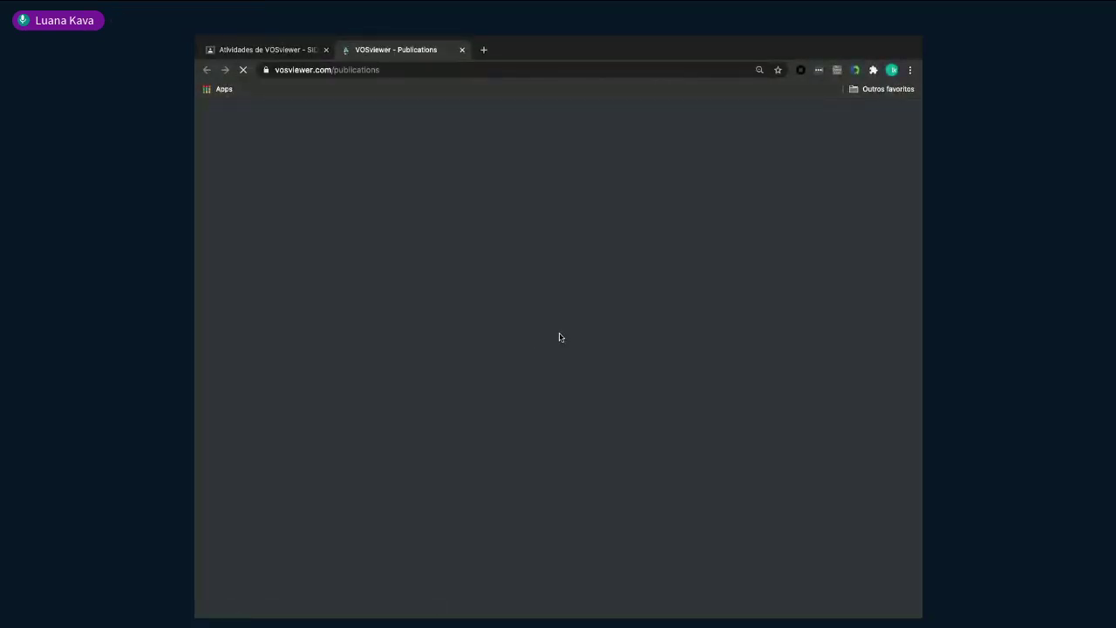